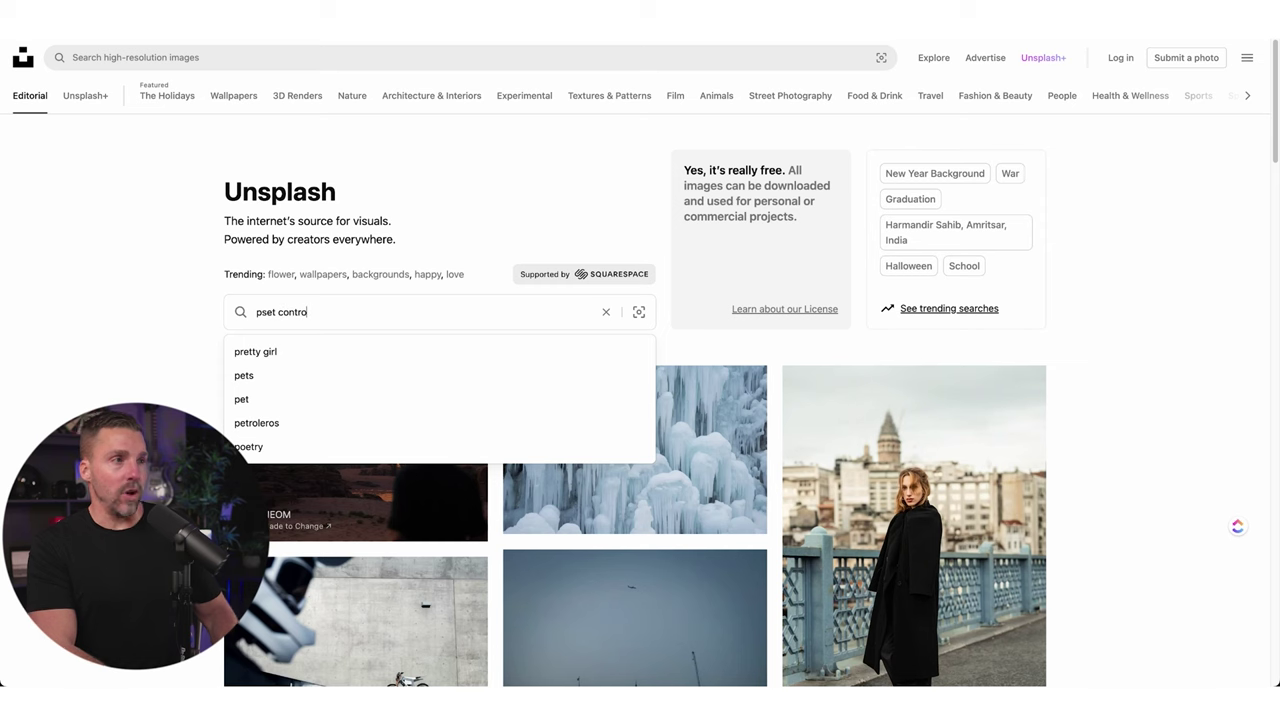
# Correct the misspelled query and search the photo library for "pest control".
pyautogui.press('super+a')
pyautogui.press('BackSpace')
pyautogui.write('pest contr')
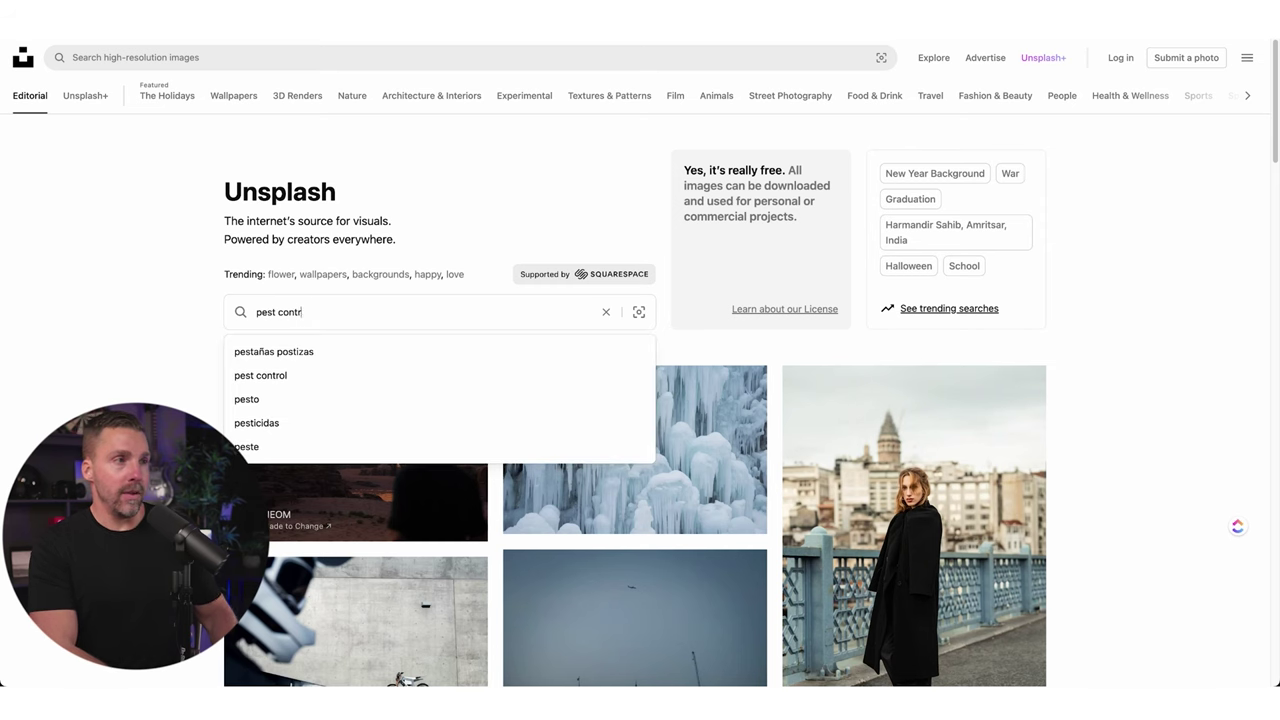
pyautogui.write('ol')
pyautogui.press('Return')
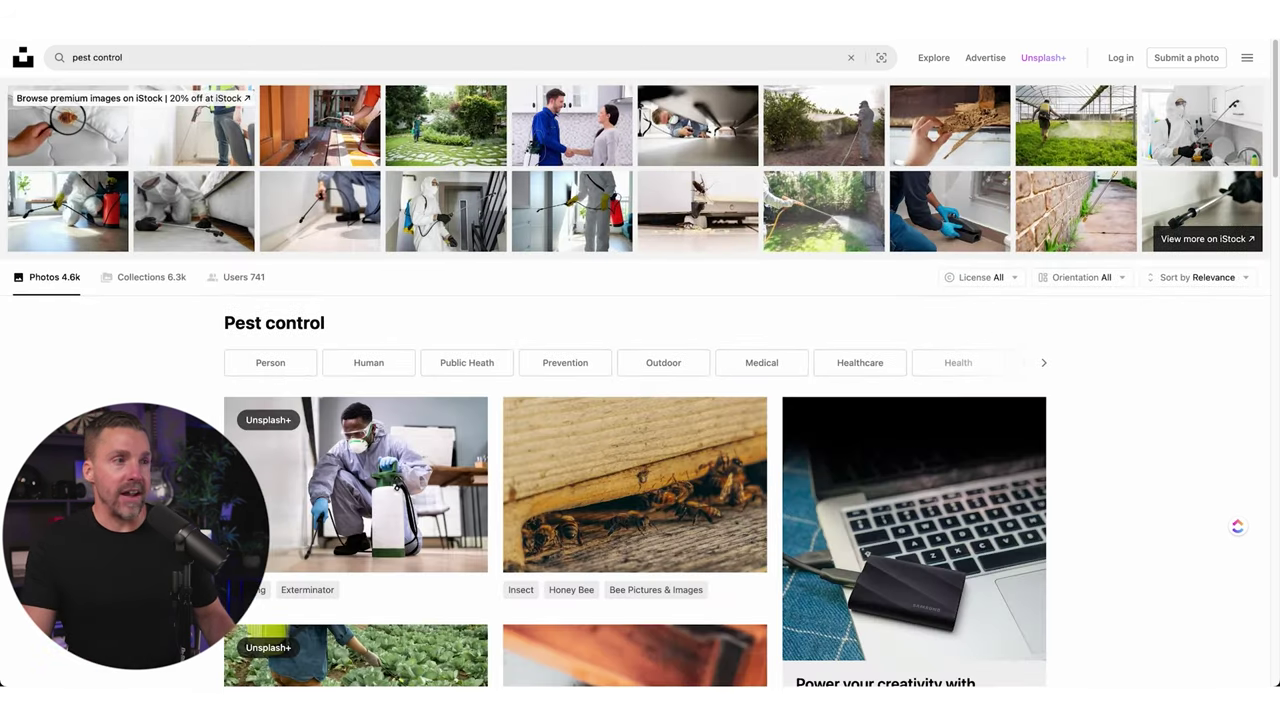
# Look through the pest control photos for images suitable for a pest control business.
pyautogui.scroll(-5, 738, 361)
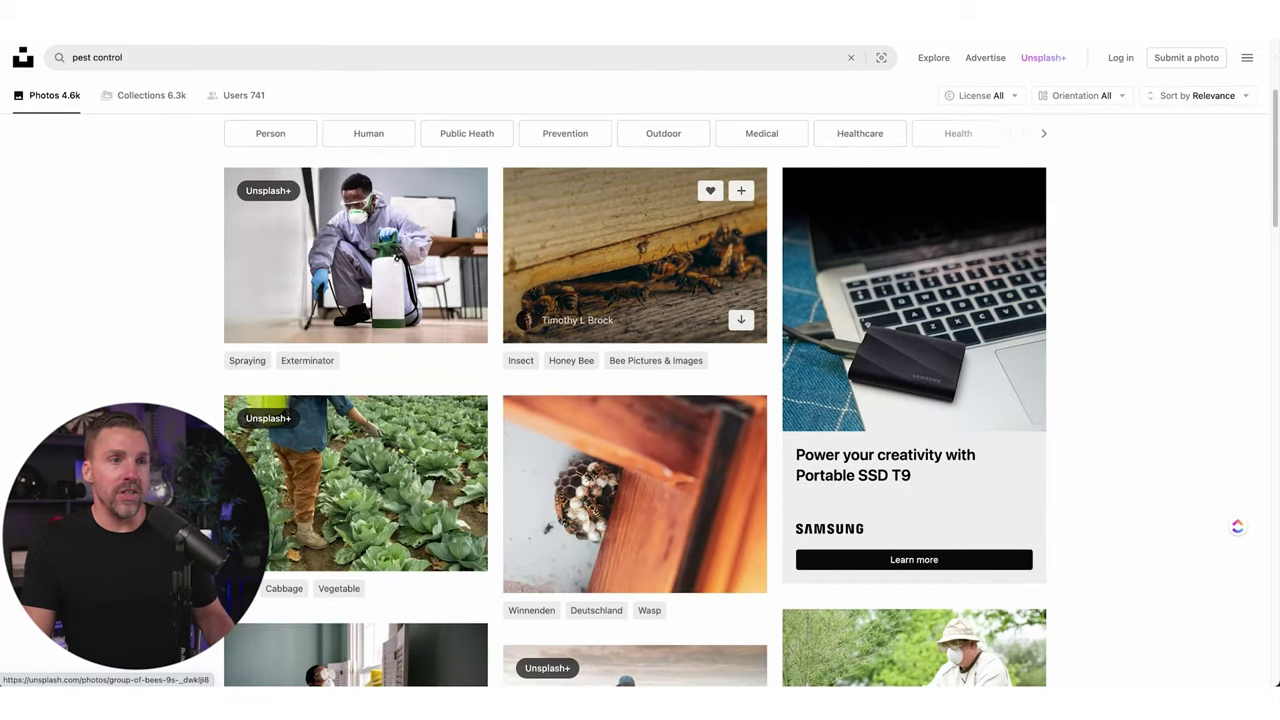
pyautogui.scroll(-6, 738, 295)
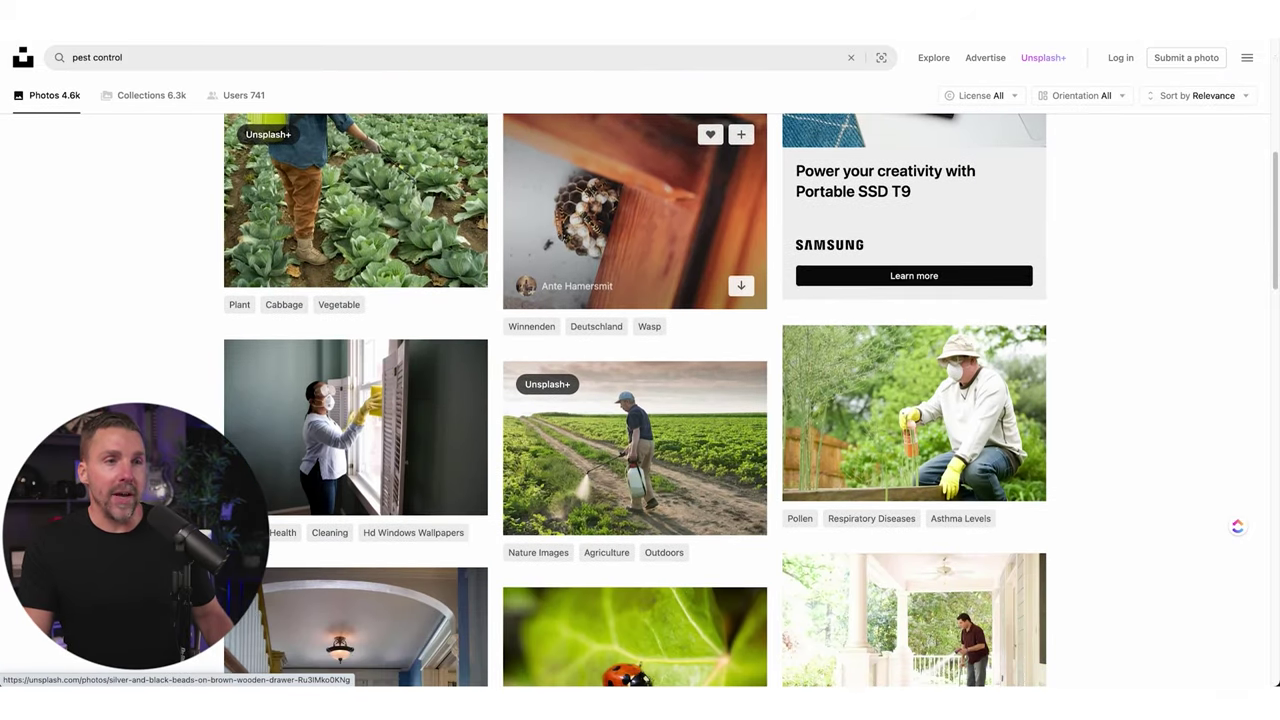
pyautogui.scroll(-3, 738, 295)
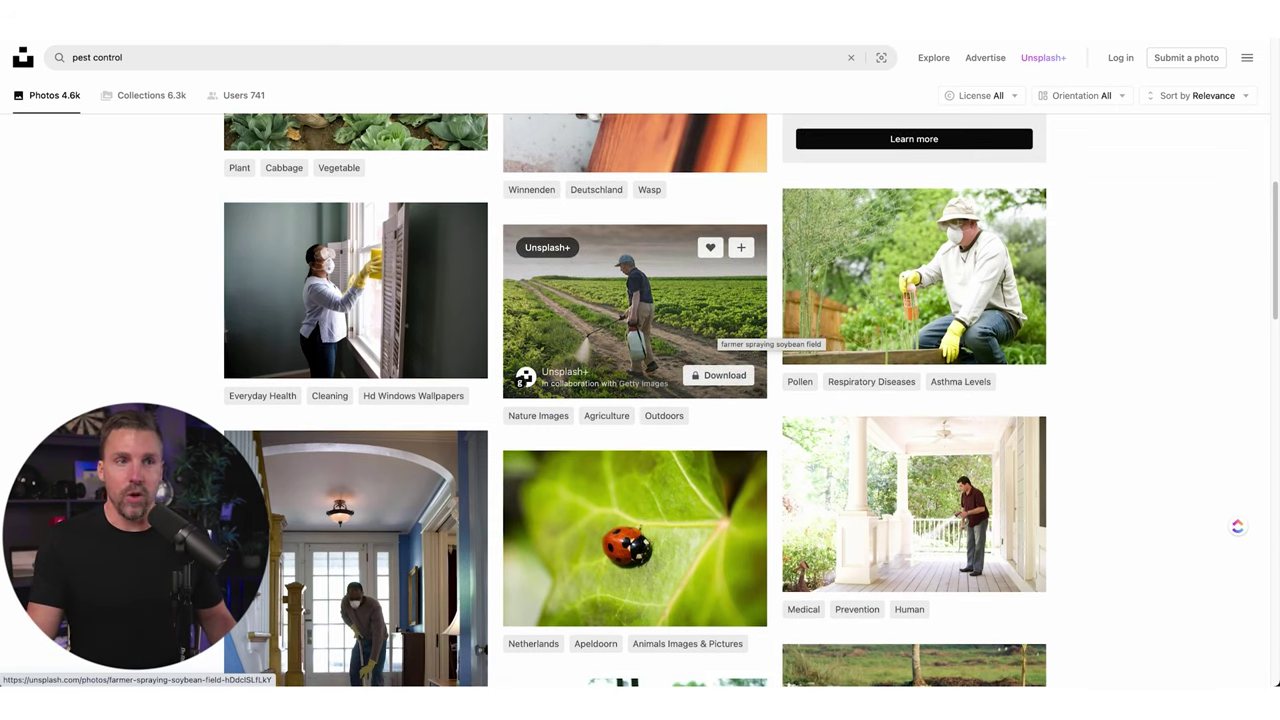
pyautogui.scroll(-4, 720, 330)
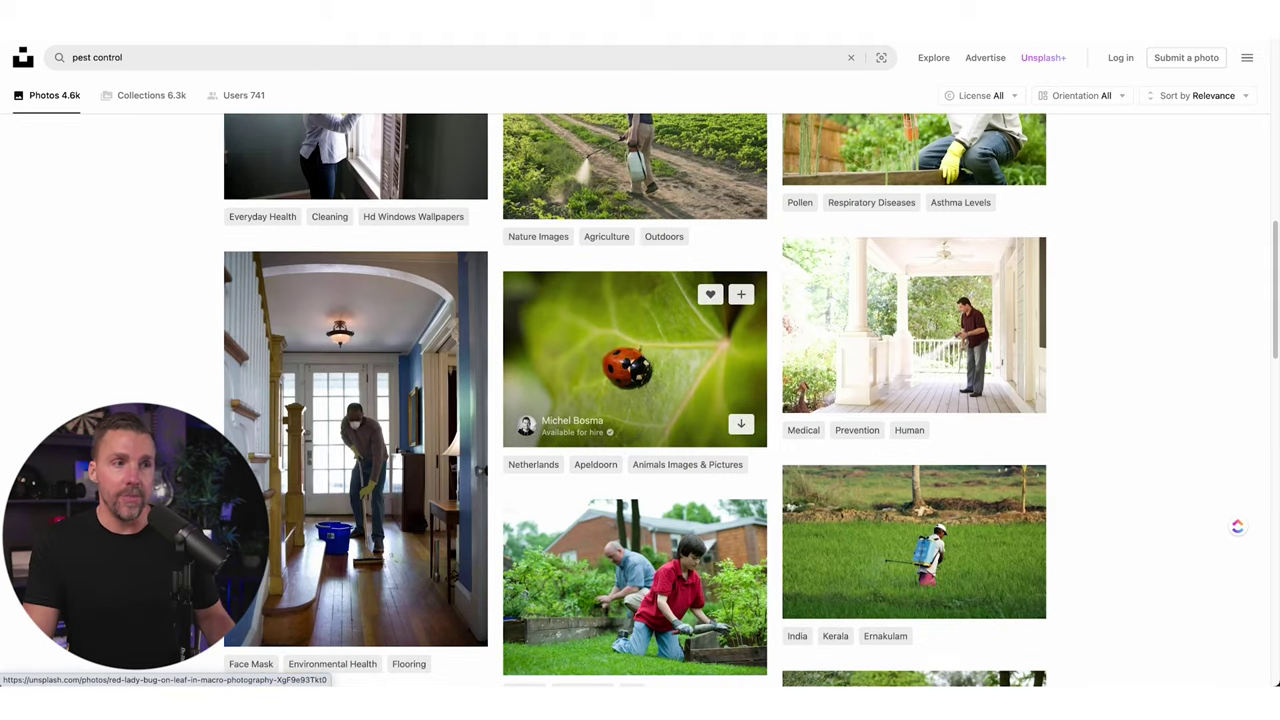
pyautogui.scroll(-10, 635, 300)
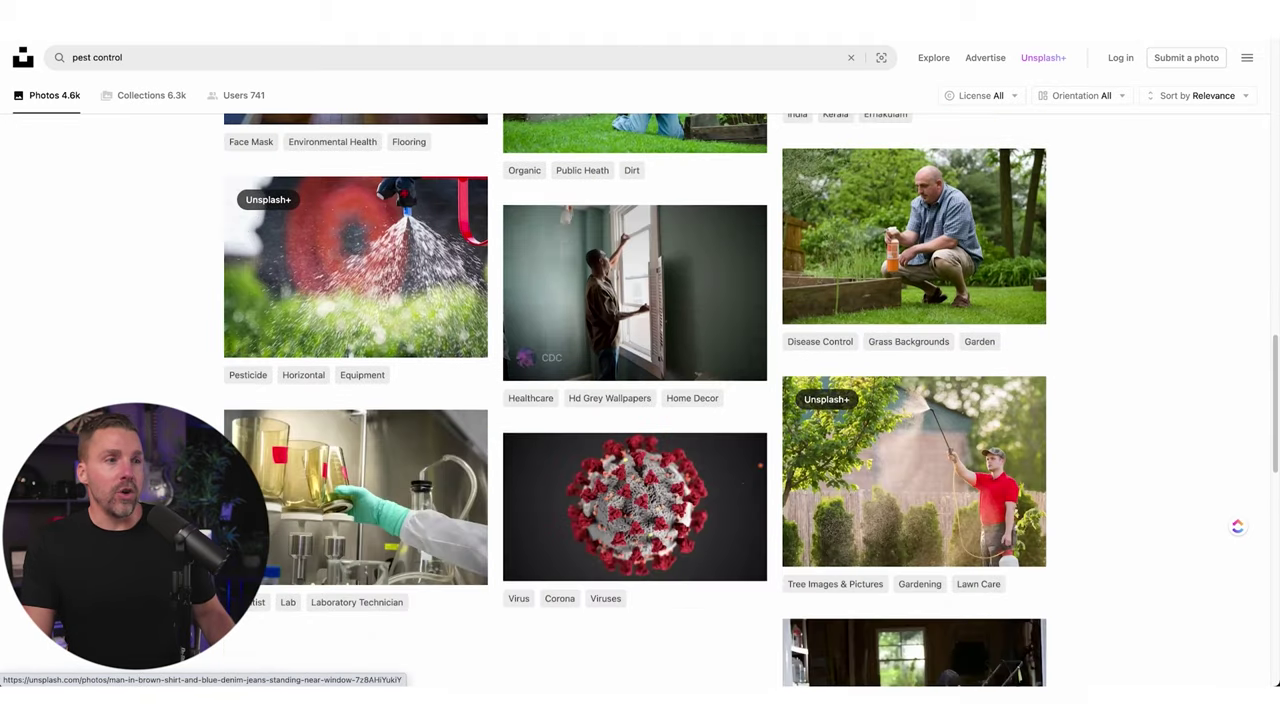
pyautogui.scroll(-2, 700, 310)
pyautogui.scroll(15, 738, 442)
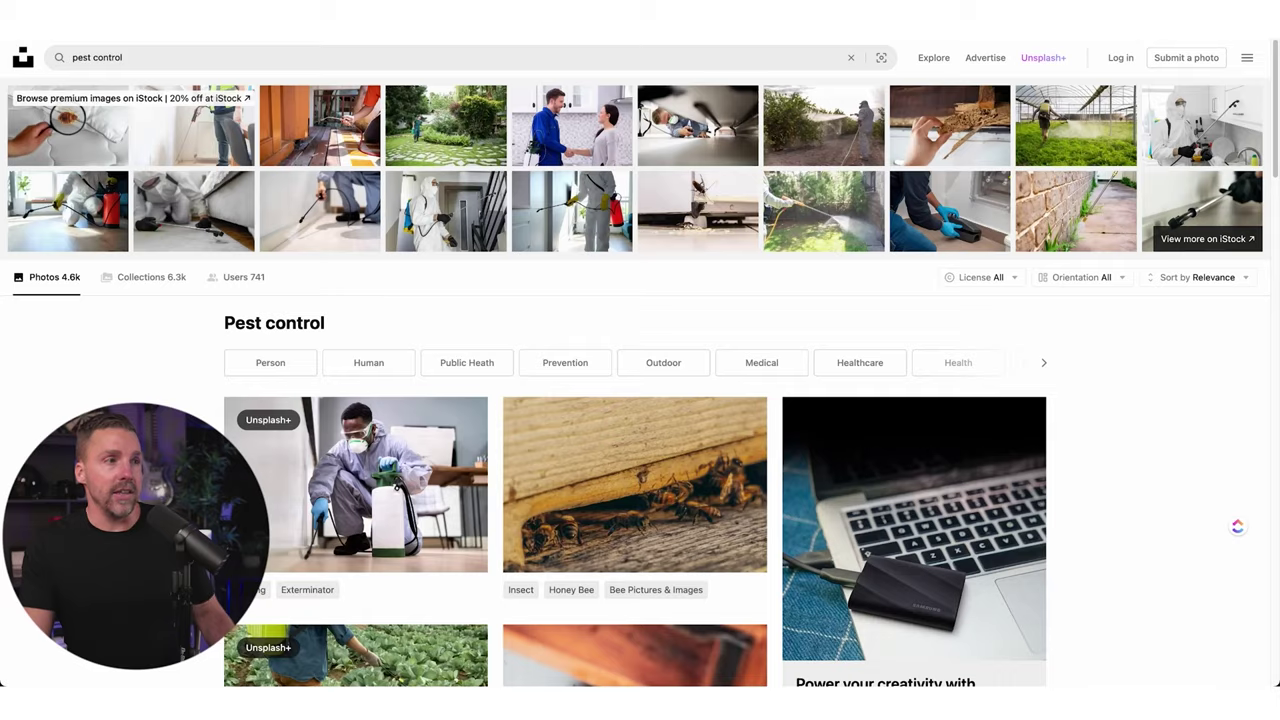
pyautogui.scroll(-5, 738, 363)
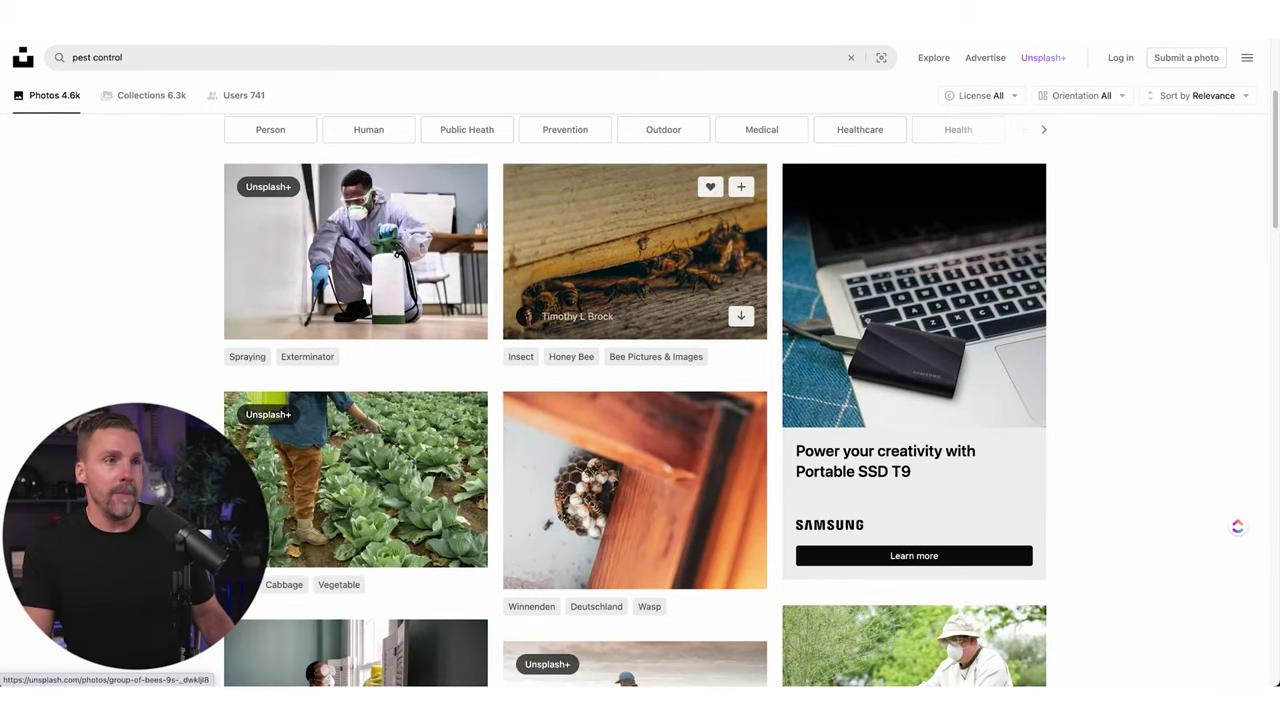
pyautogui.scroll(-1, 635, 250)
# Replace the search term with "ants" and run the photo search.
pyautogui.click(672, 57)
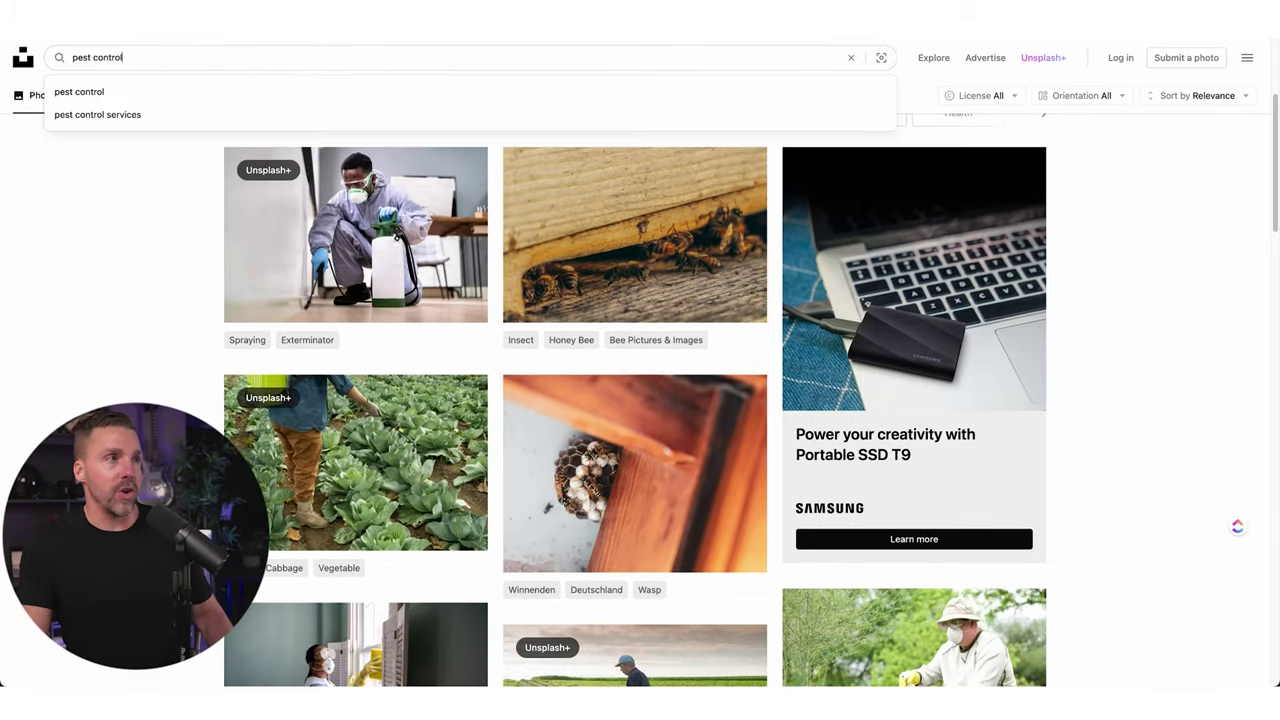
pyautogui.press('super+a')
pyautogui.press('BackSpace')
pyautogui.write('ants')
pyautogui.press('Return')
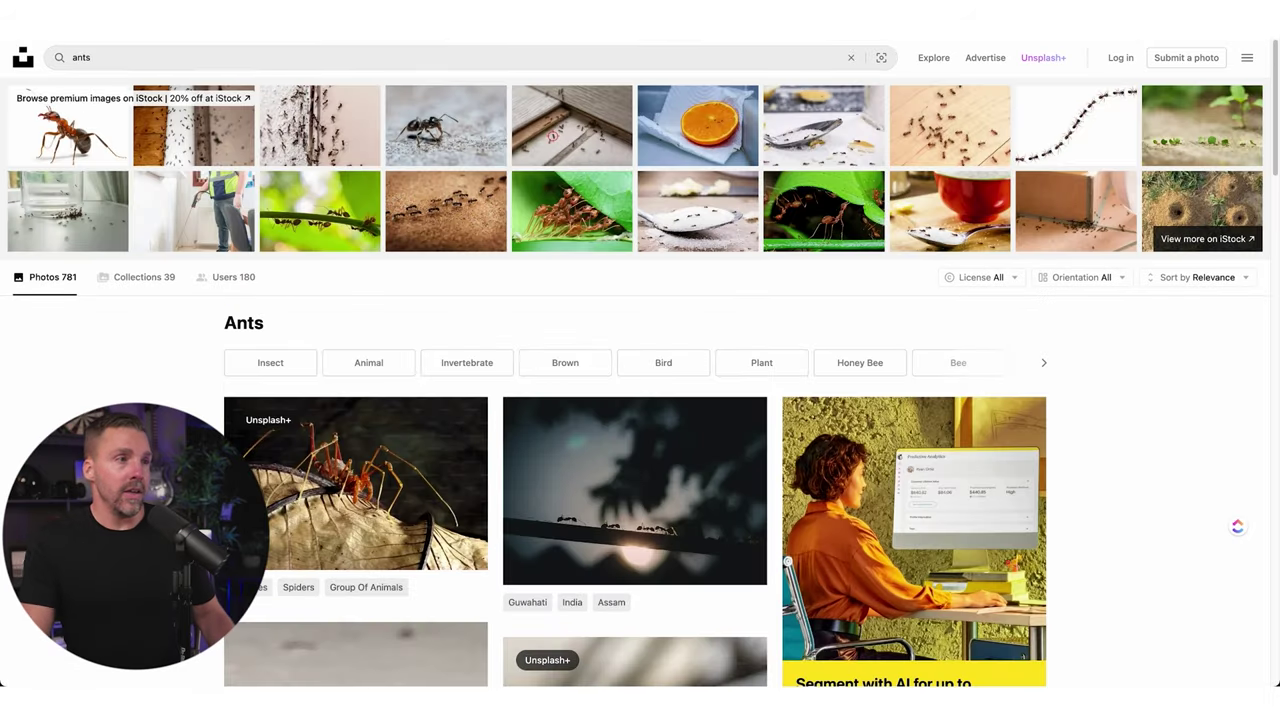
# Examine the ant photos, comparing close-ups and plain-background shots for usable images.
pyautogui.scroll(-1, 788, 505)
pyautogui.scroll(-5, 700, 420)
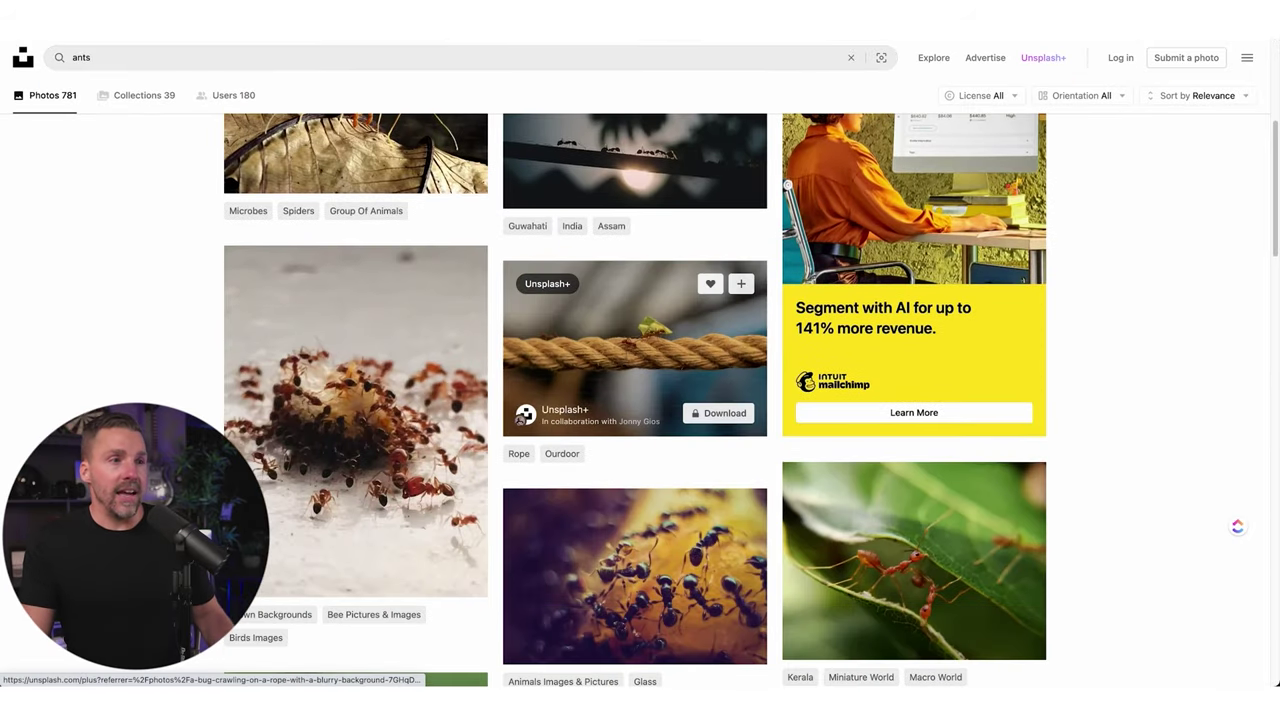
pyautogui.scroll(-4, 635, 400)
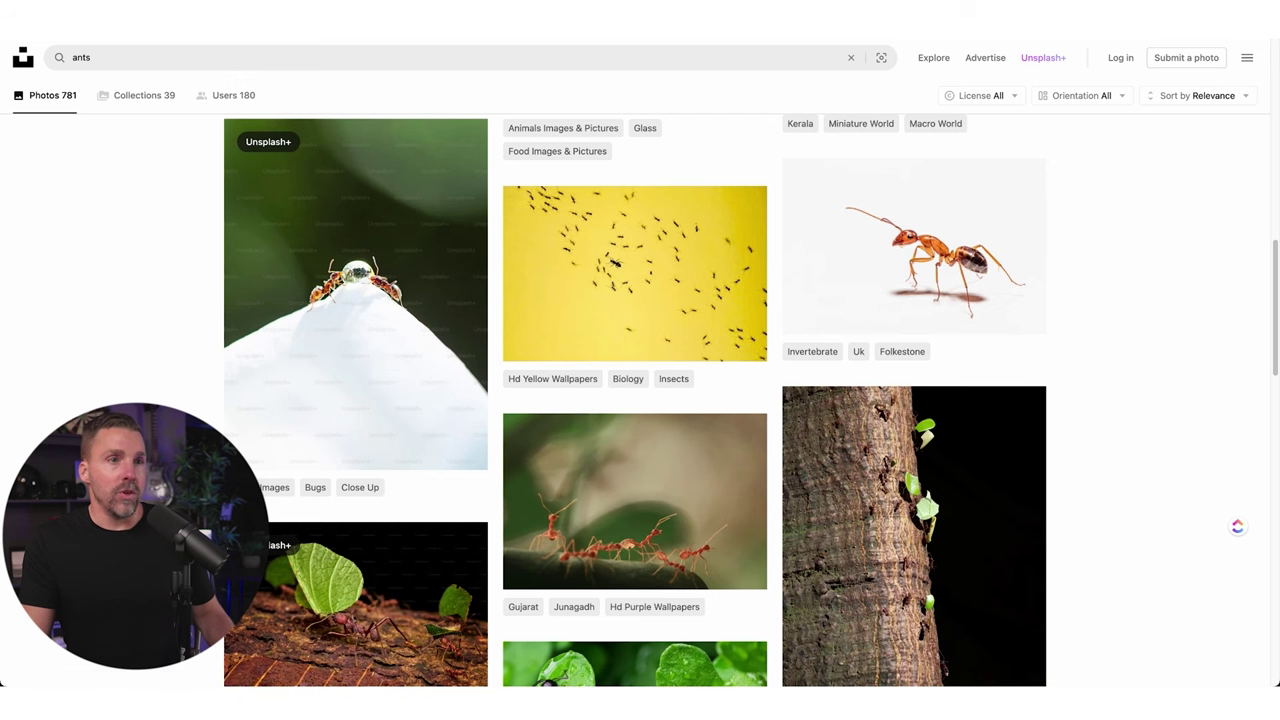
pyautogui.scroll(-1, 640, 400)
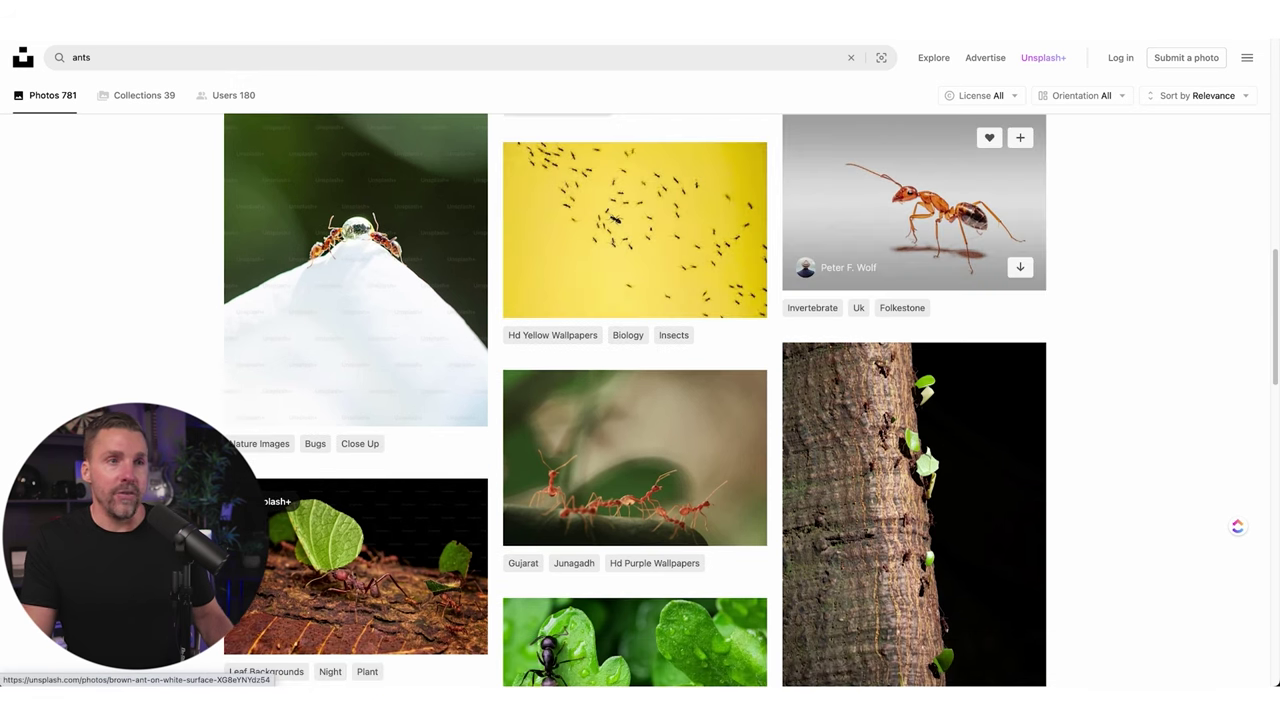
pyautogui.scroll(-3, 900, 450)
pyautogui.scroll(5, 900, 450)
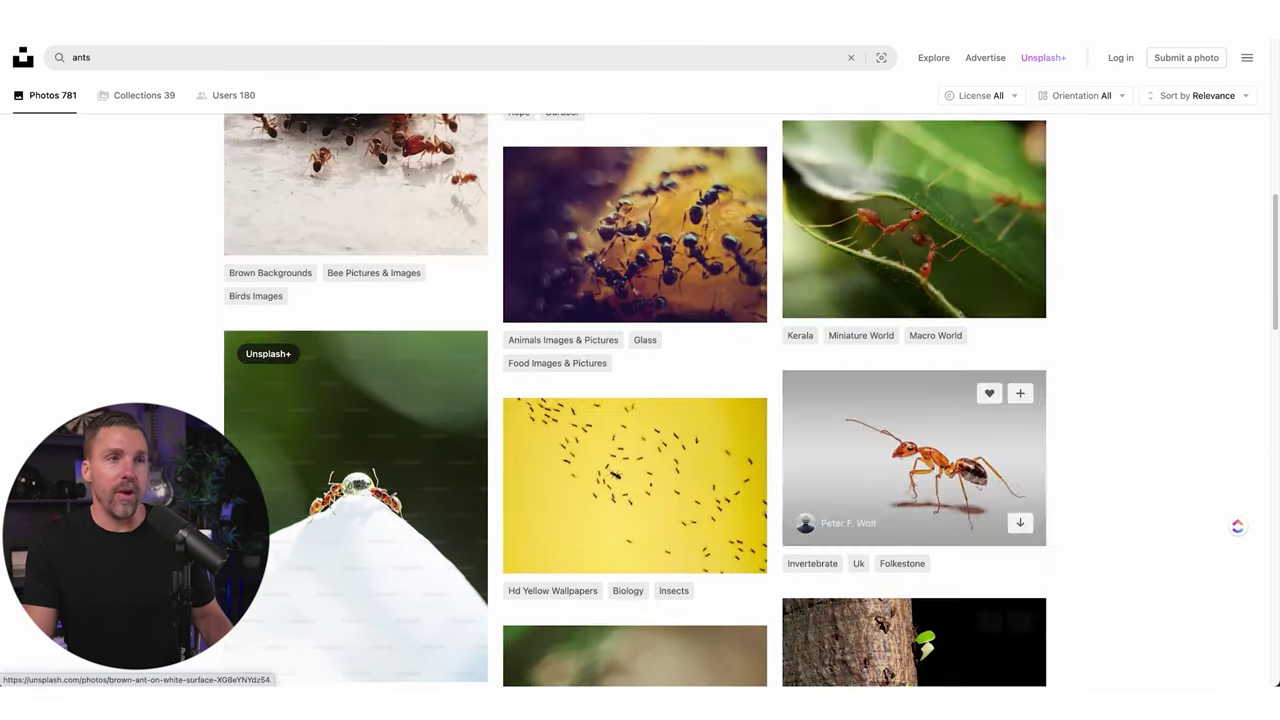
pyautogui.scroll(-3, 760, 400)
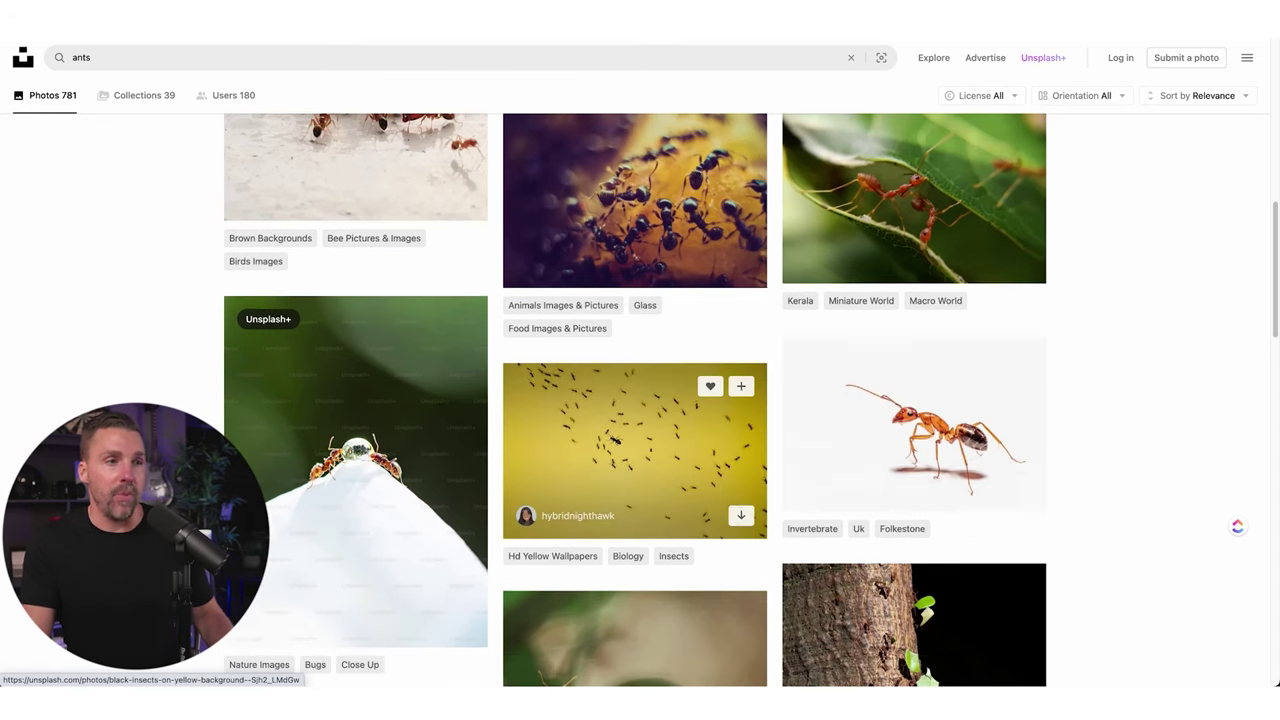
pyautogui.scroll(-10, 1000, 400)
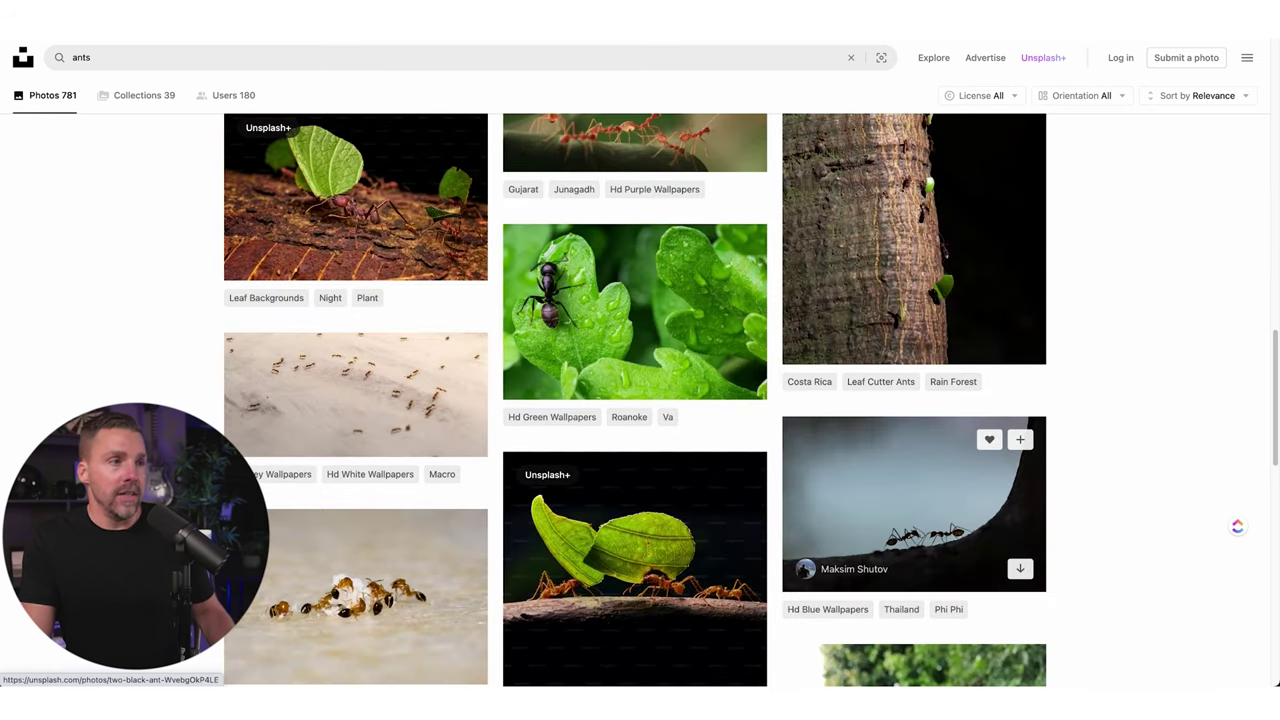
# Search the photo library for "cockroaches" and look through the resulting images.
pyautogui.click(90, 57)
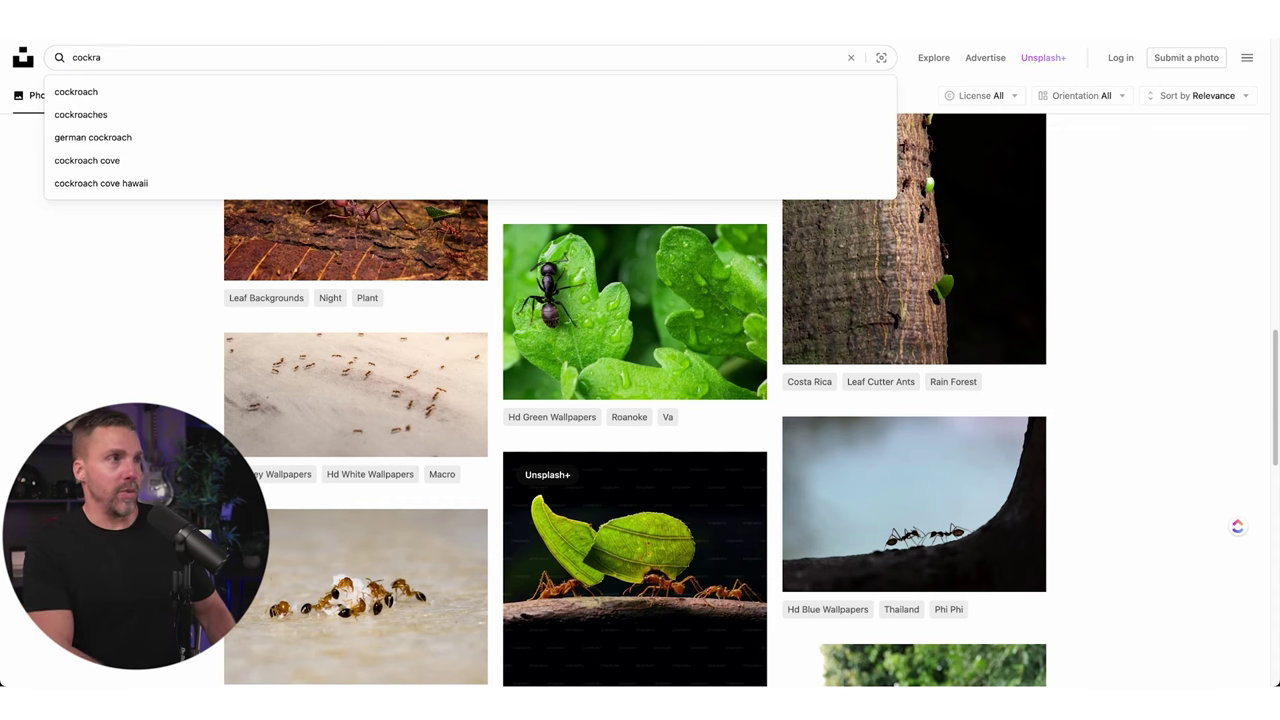
pyautogui.write('cockroaches')
pyautogui.press('Return')
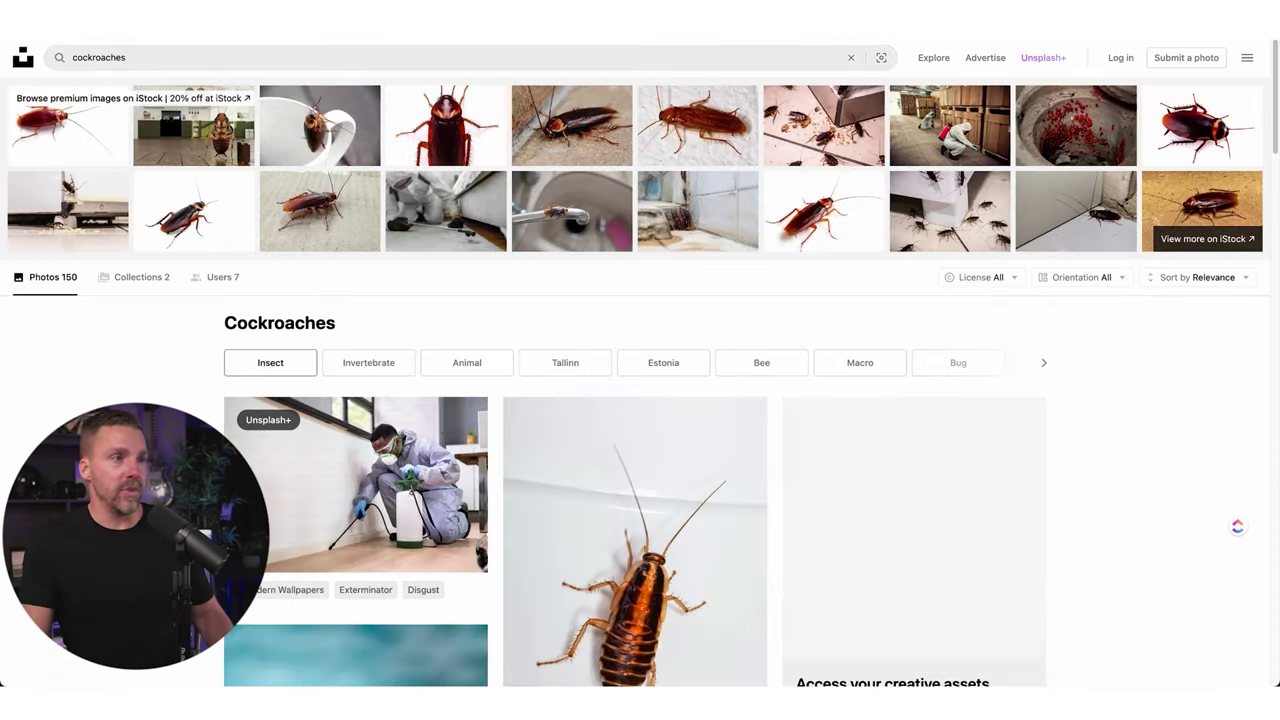
pyautogui.scroll(-2, 640, 400)
pyautogui.scroll(-3, 356, 455)
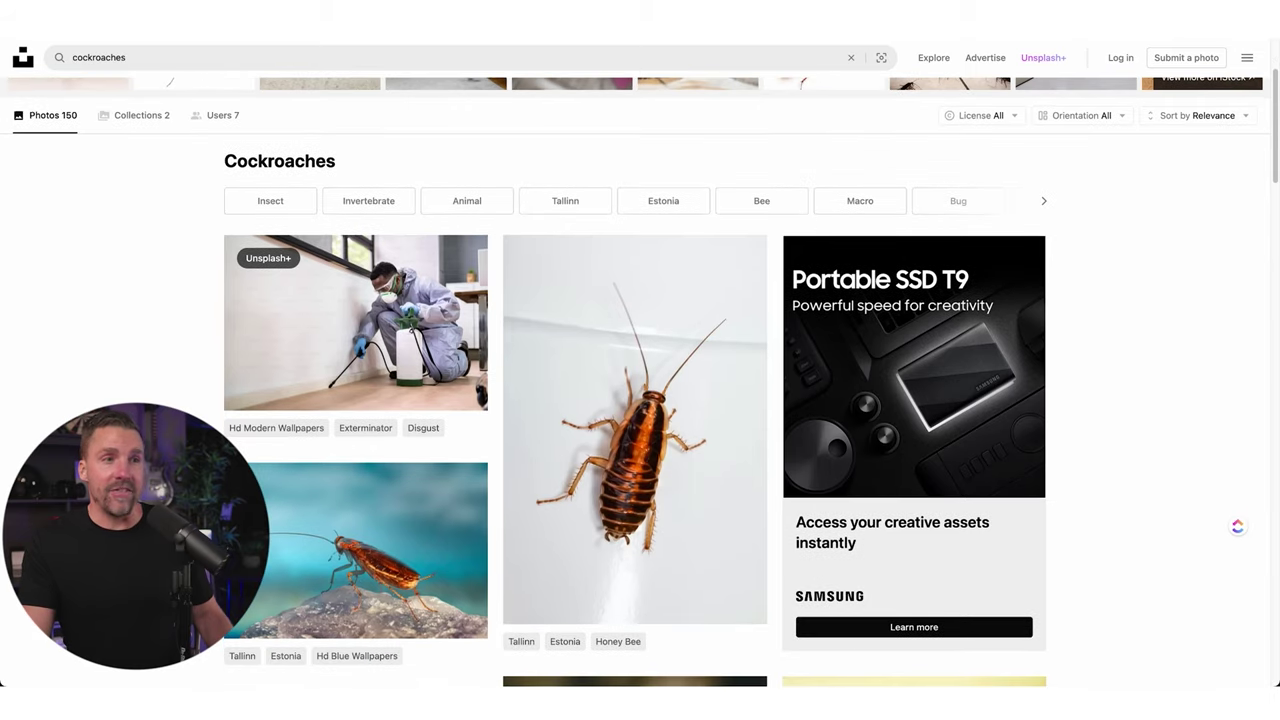
pyautogui.scroll(-8, 356, 455)
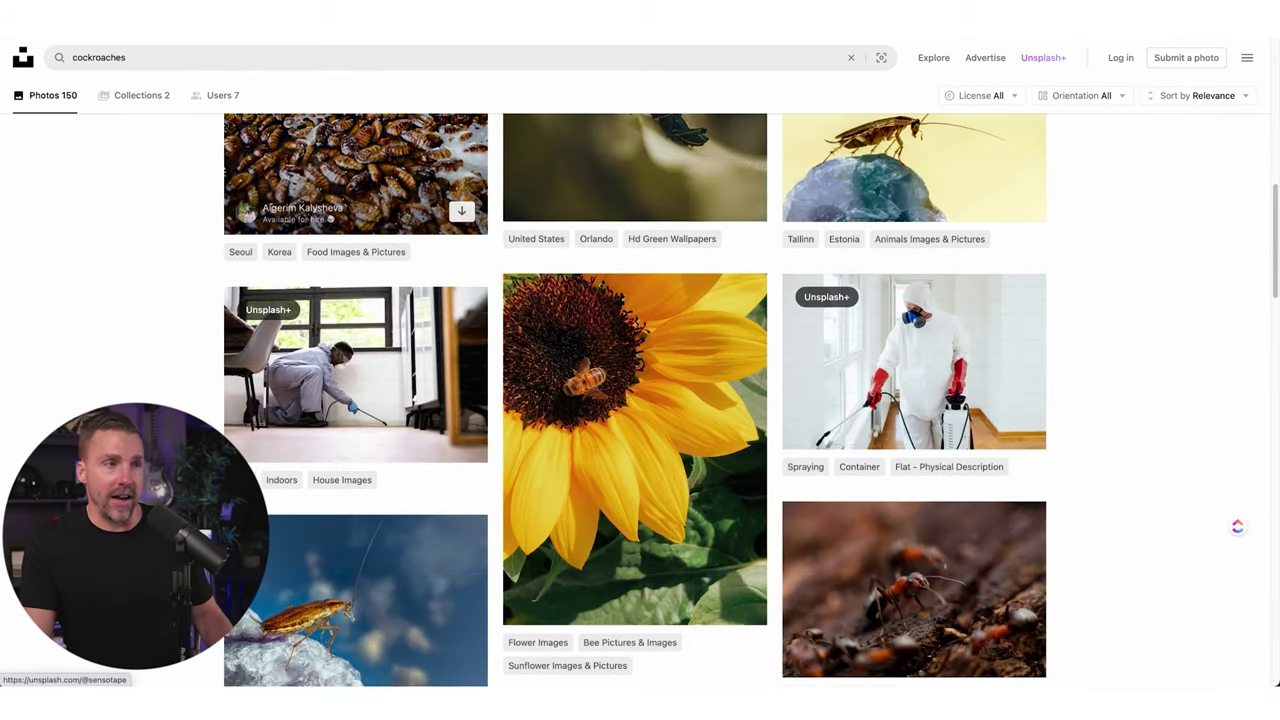
pyautogui.scroll(-2, 356, 455)
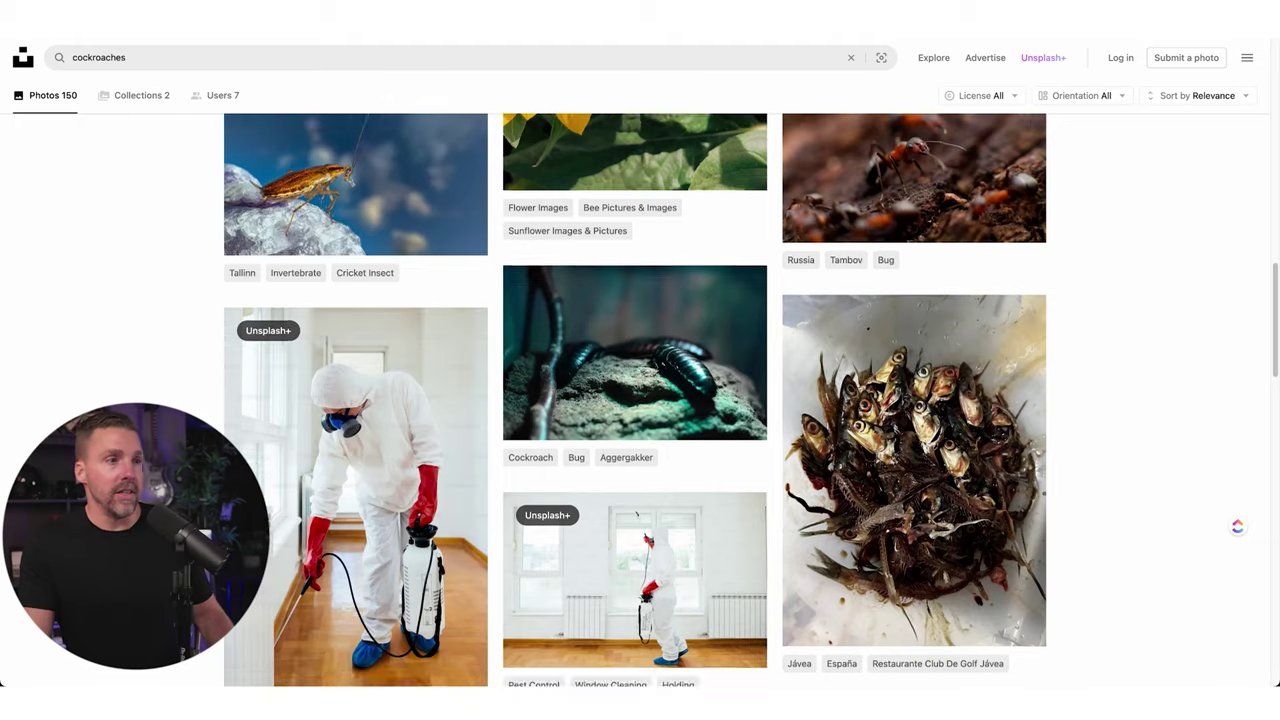
pyautogui.scroll(5, 356, 455)
pyautogui.scroll(8, 356, 455)
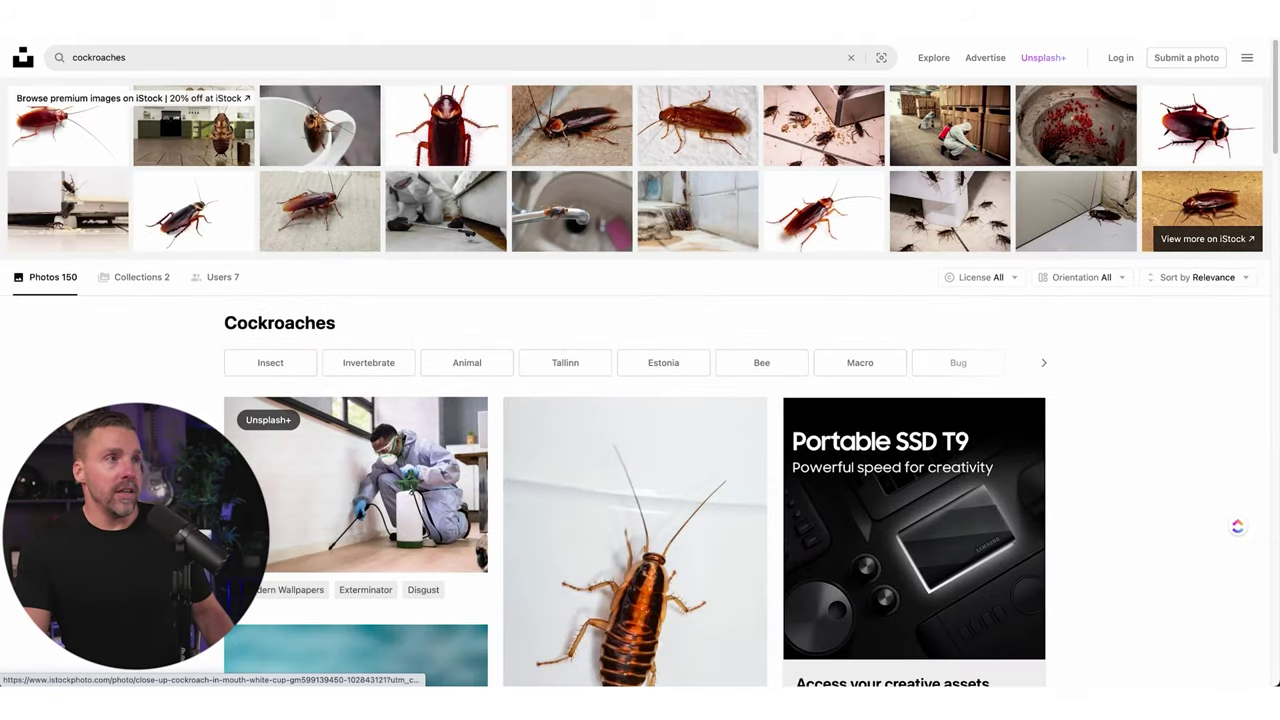
pyautogui.moveTo(130, 57); pyautogui.dragTo(88, 57)
pyautogui.write('la')
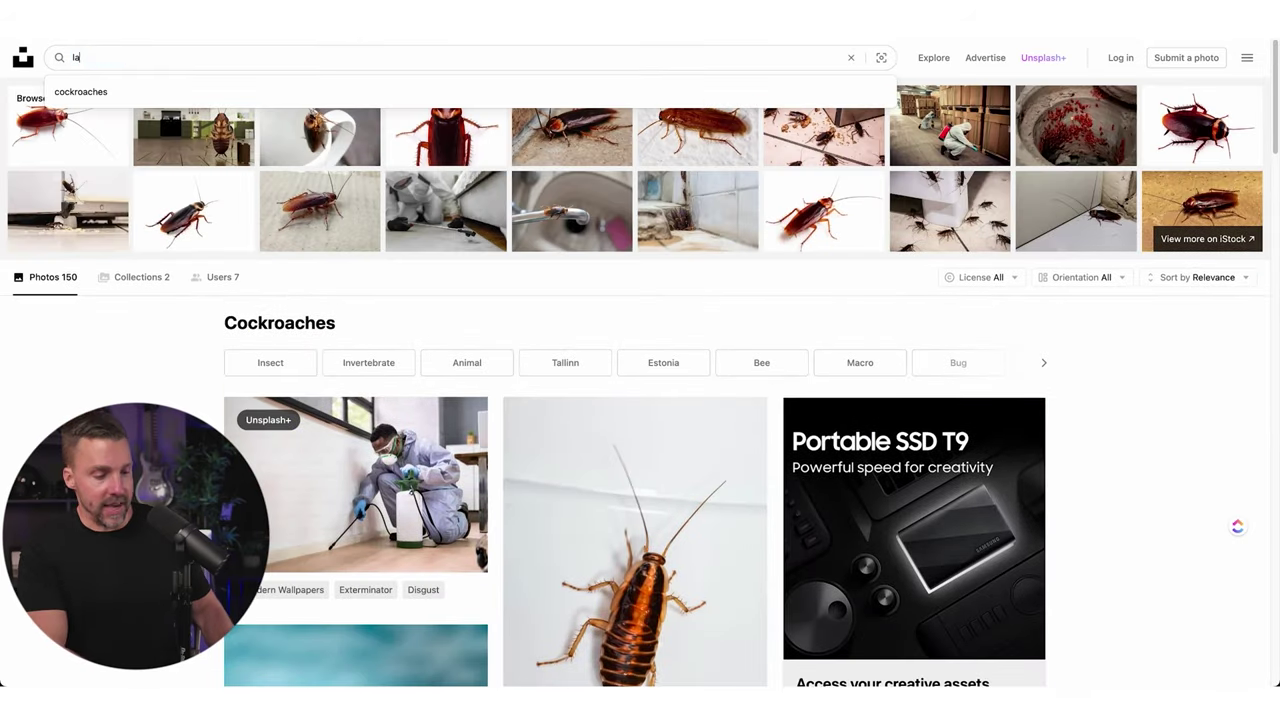
pyautogui.write('nd')
pyautogui.press('BackSpace')
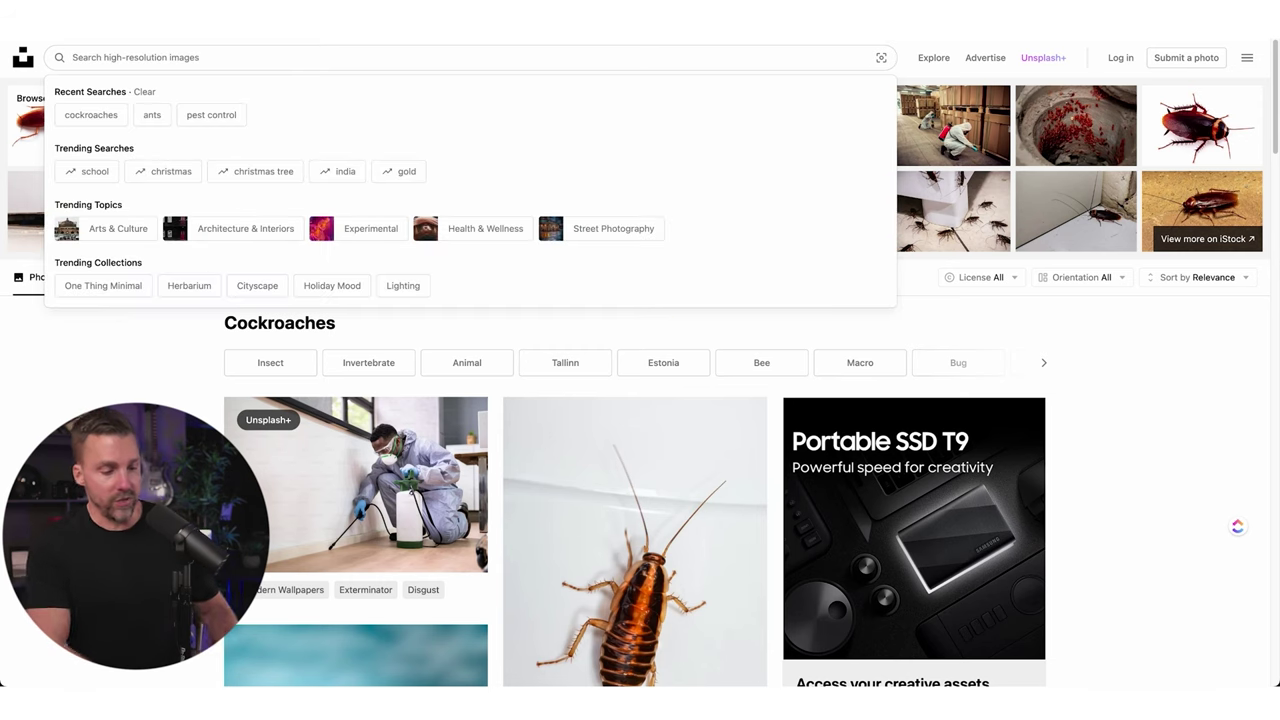
# Search the photo library for "nice yards" and look over the resulting images.
pyautogui.write('nice yards')
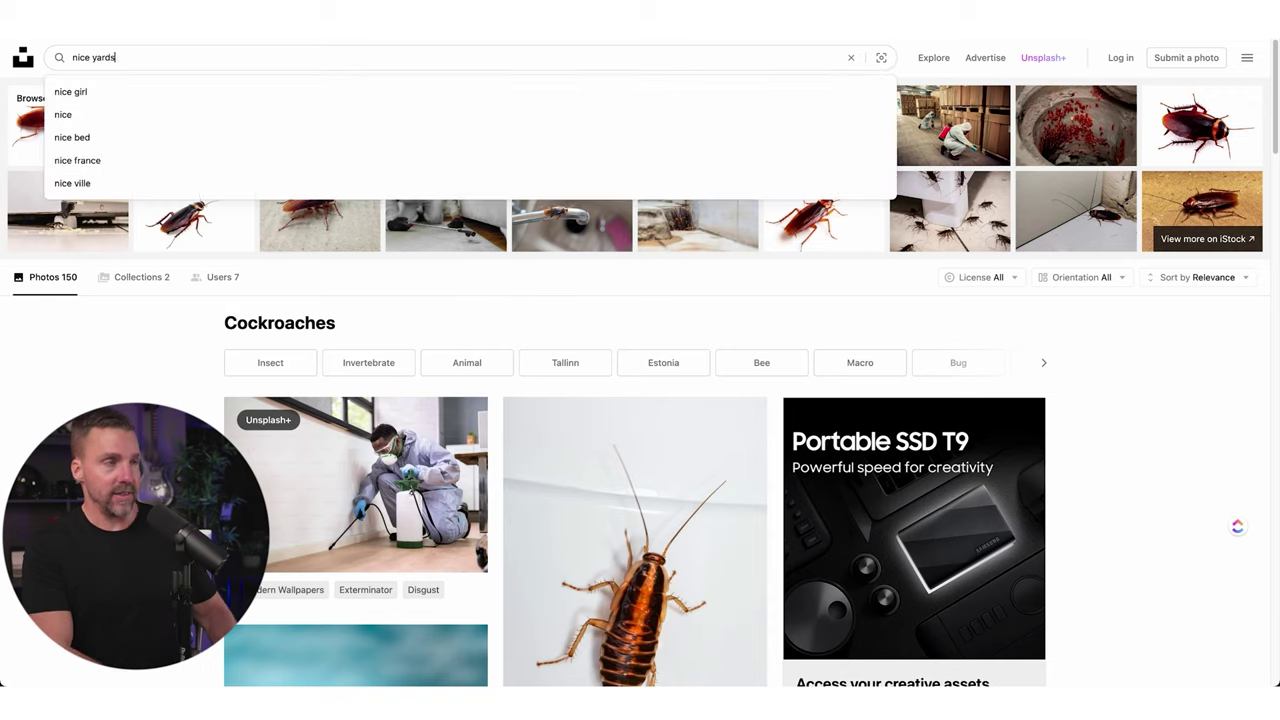
pyautogui.press('Return')
pyautogui.scroll(-7, 640, 400)
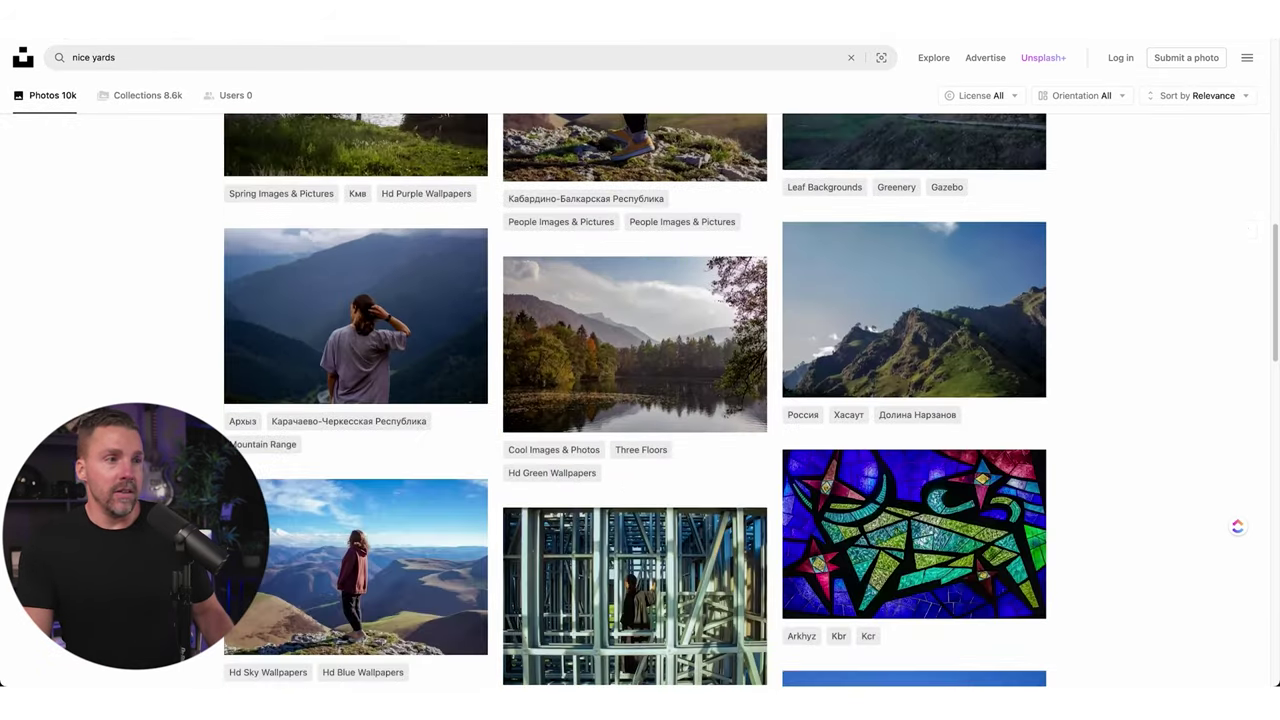
pyautogui.scroll(8, 640, 400)
# Replace the search term with "backyard" and run the photo search.
pyautogui.click(116, 57)
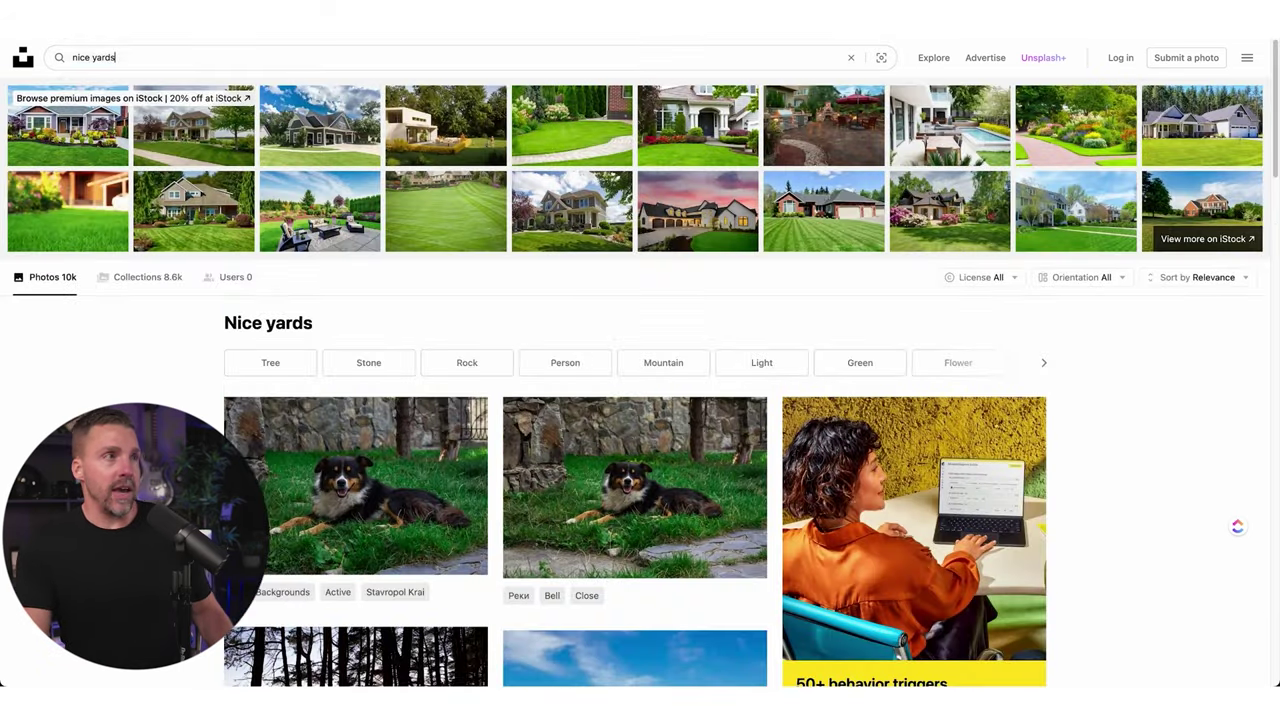
pyautogui.write('backyard')
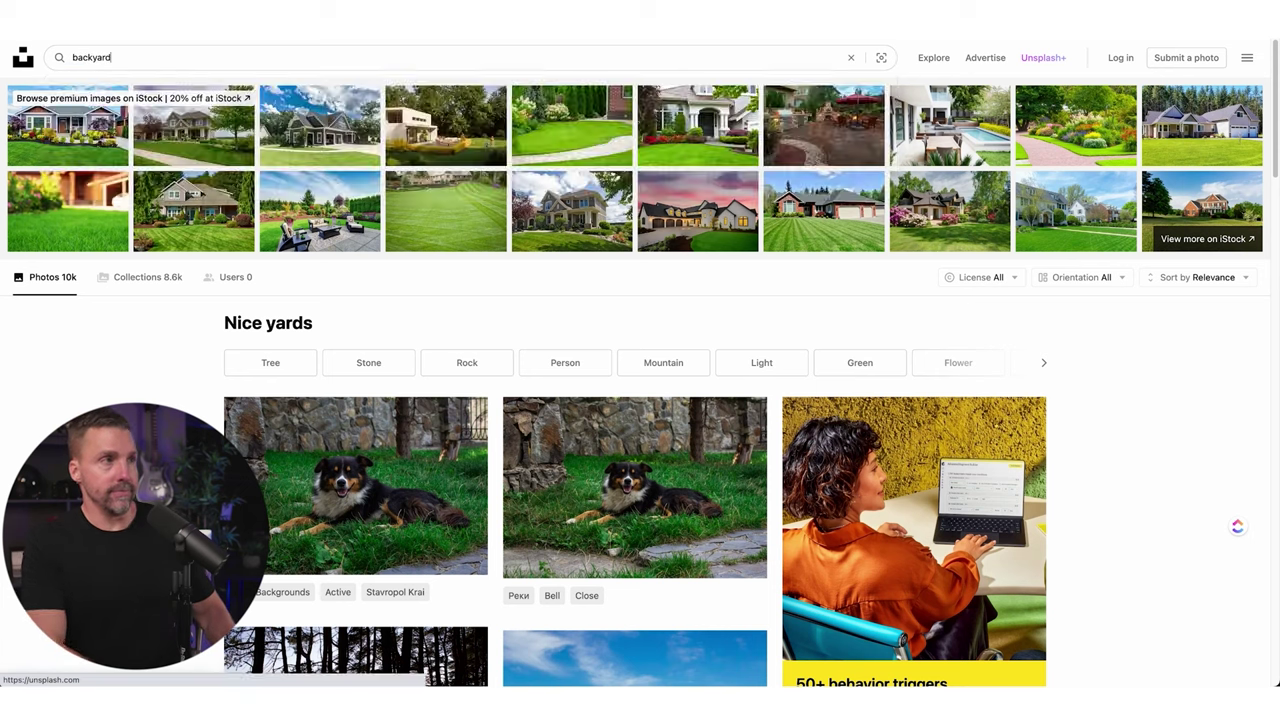
pyautogui.press('Return')
# Look through the backyard photos for lawn, patio and pool images that could be used.
pyautogui.scroll(-7, 640, 400)
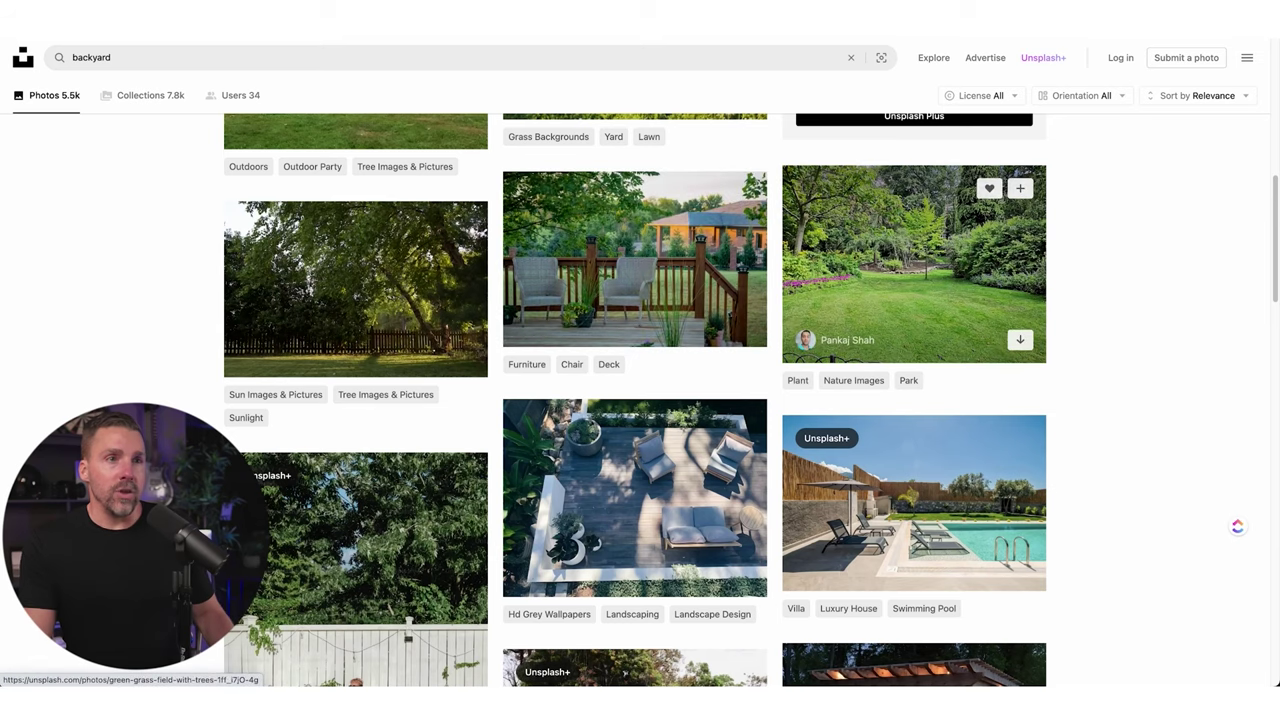
pyautogui.scroll(-1, 914, 264)
pyautogui.scroll(-1, 914, 247)
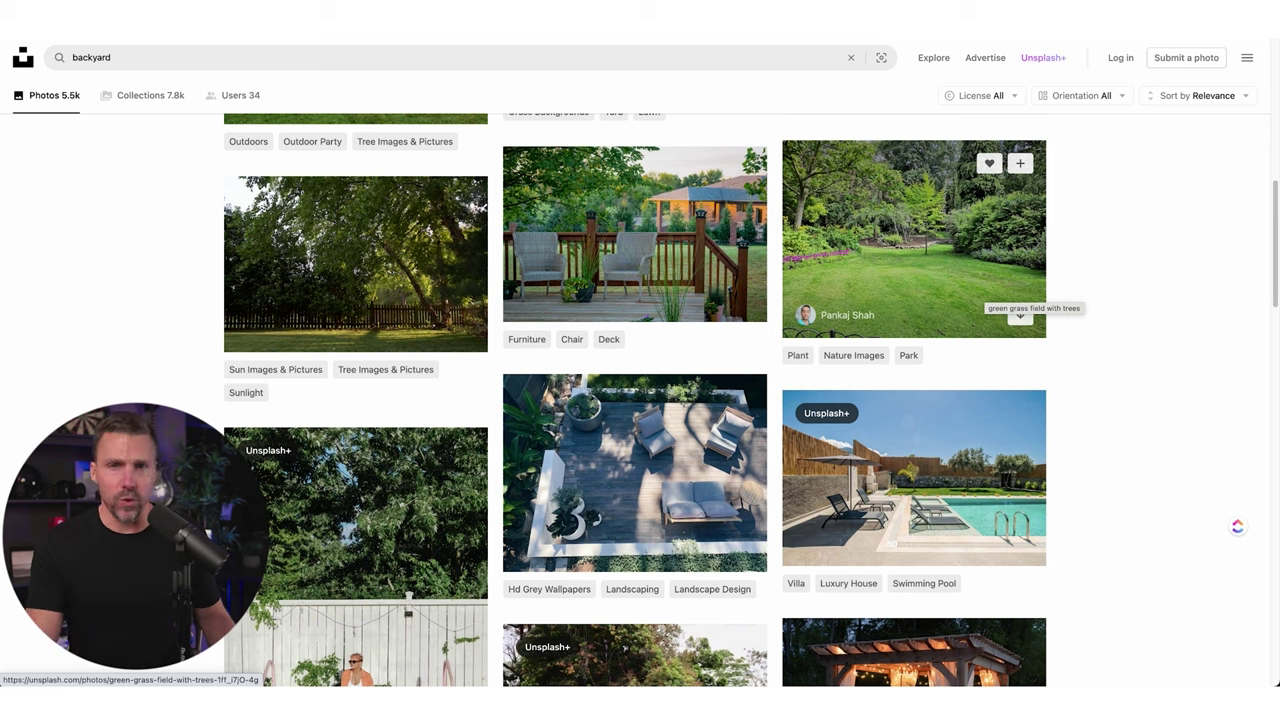
pyautogui.scroll(-4, 1020, 305)
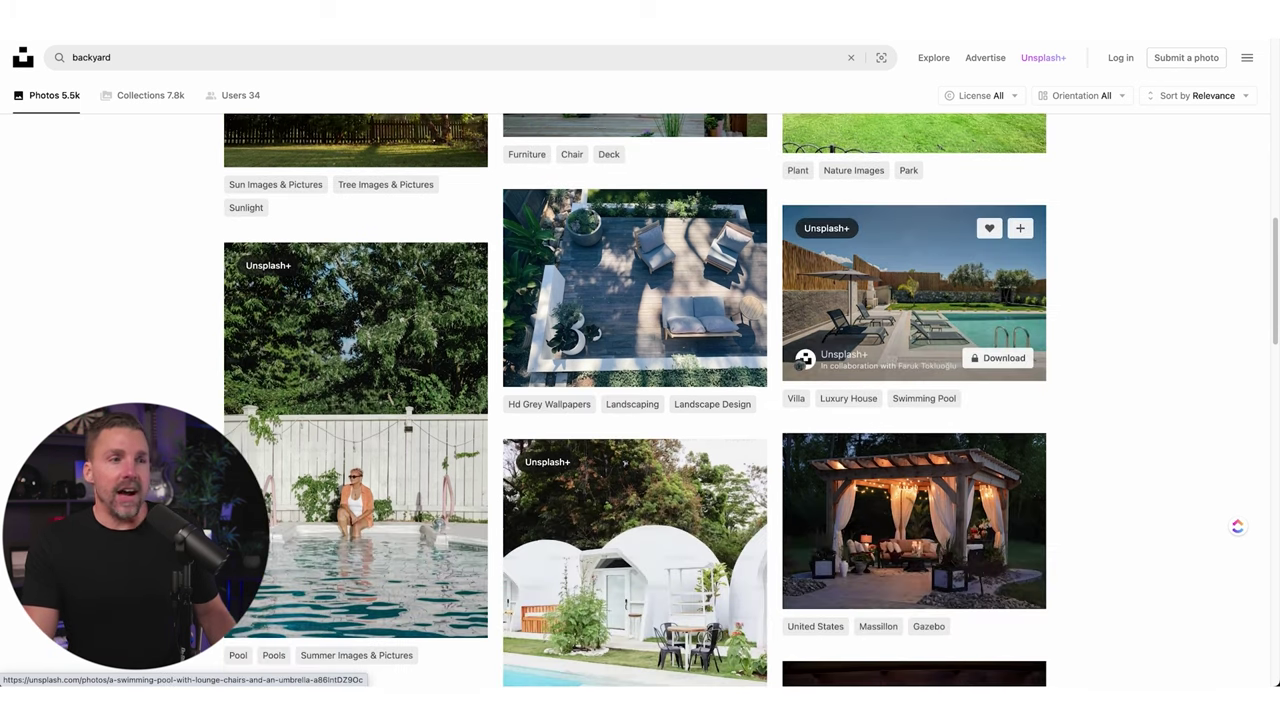
pyautogui.scroll(-5, 1020, 300)
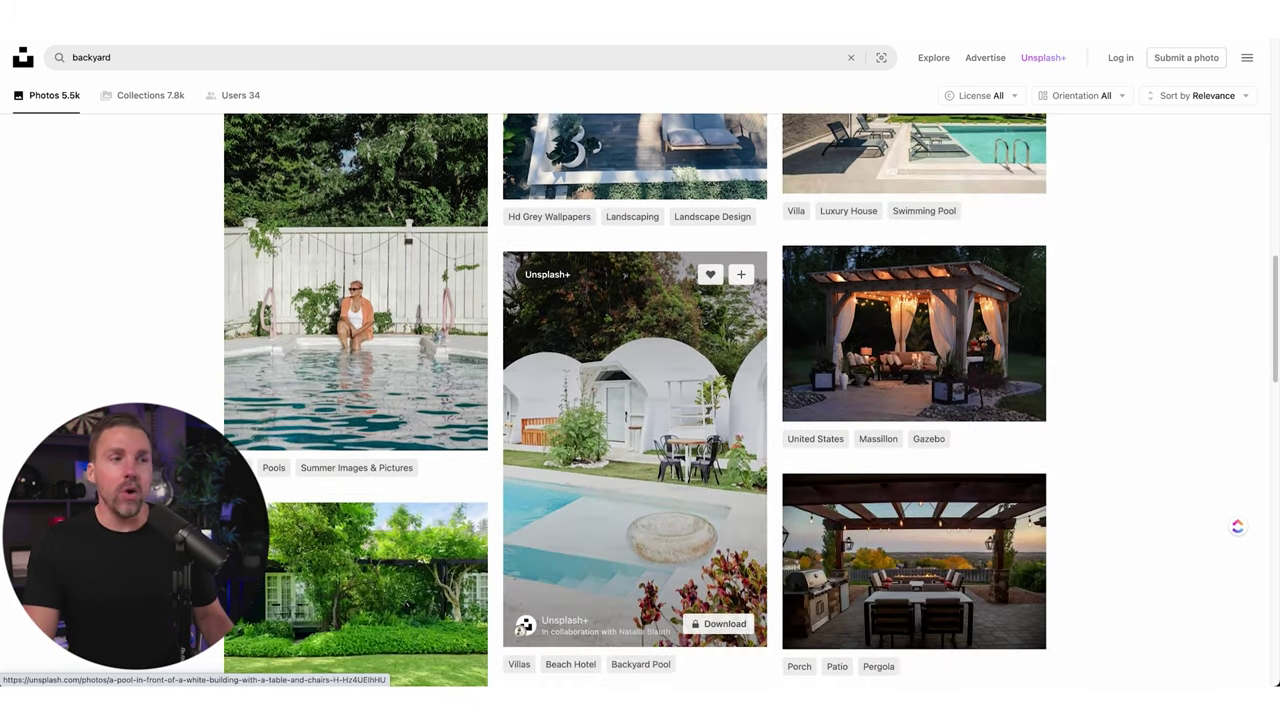
pyautogui.scroll(-4, 1020, 300)
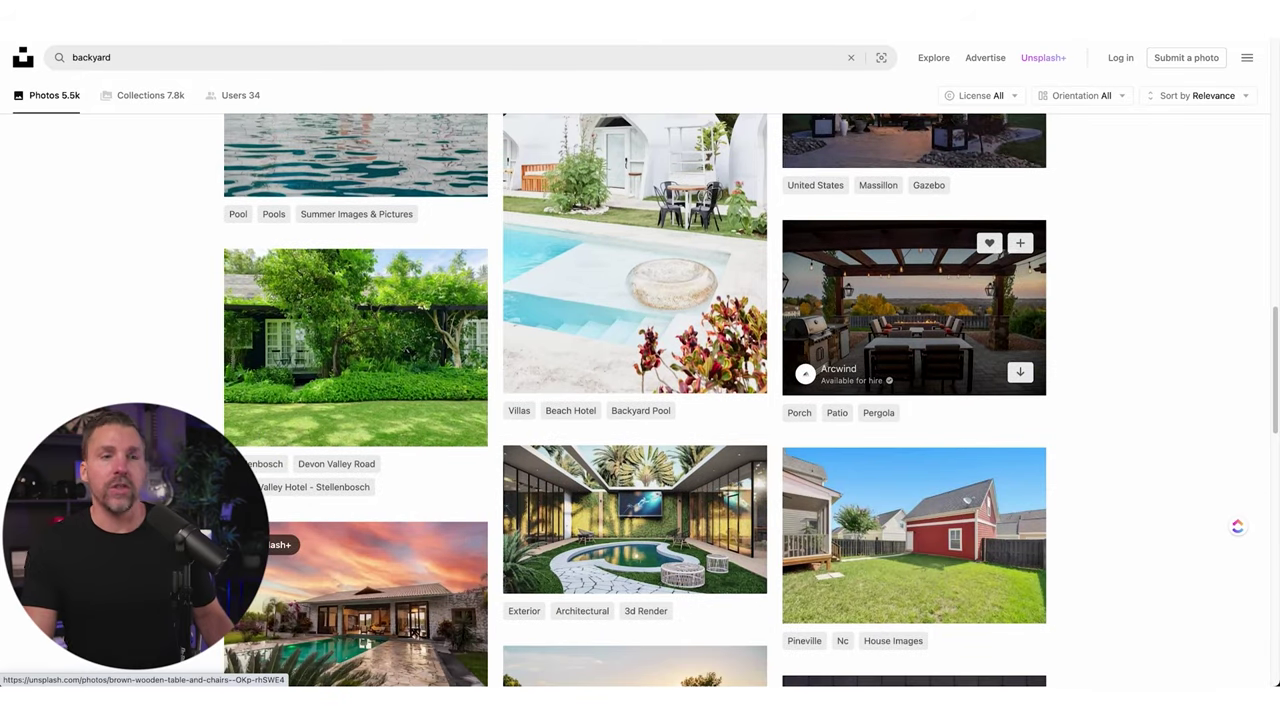
pyautogui.scroll(-5, 1020, 300)
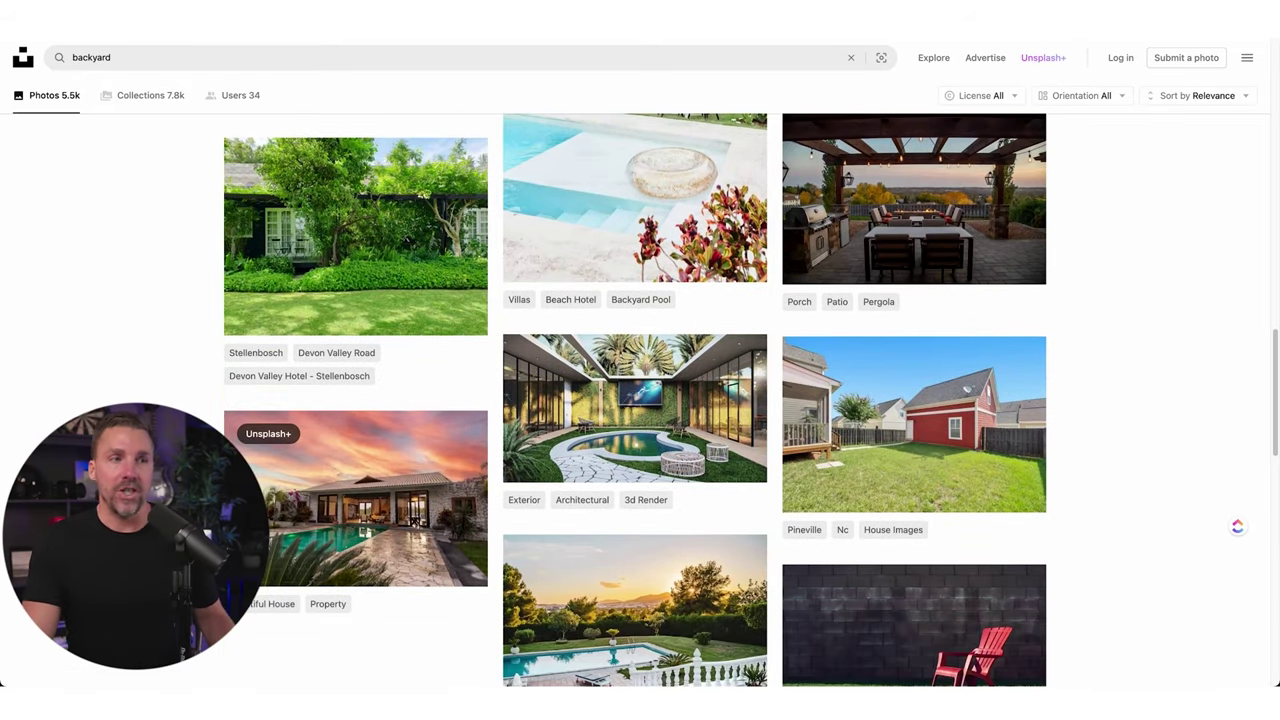
# Preview the backyard photo of the red chair on grass against a dark block wall, and close it.
pyautogui.scroll(-2, 1000, 400)
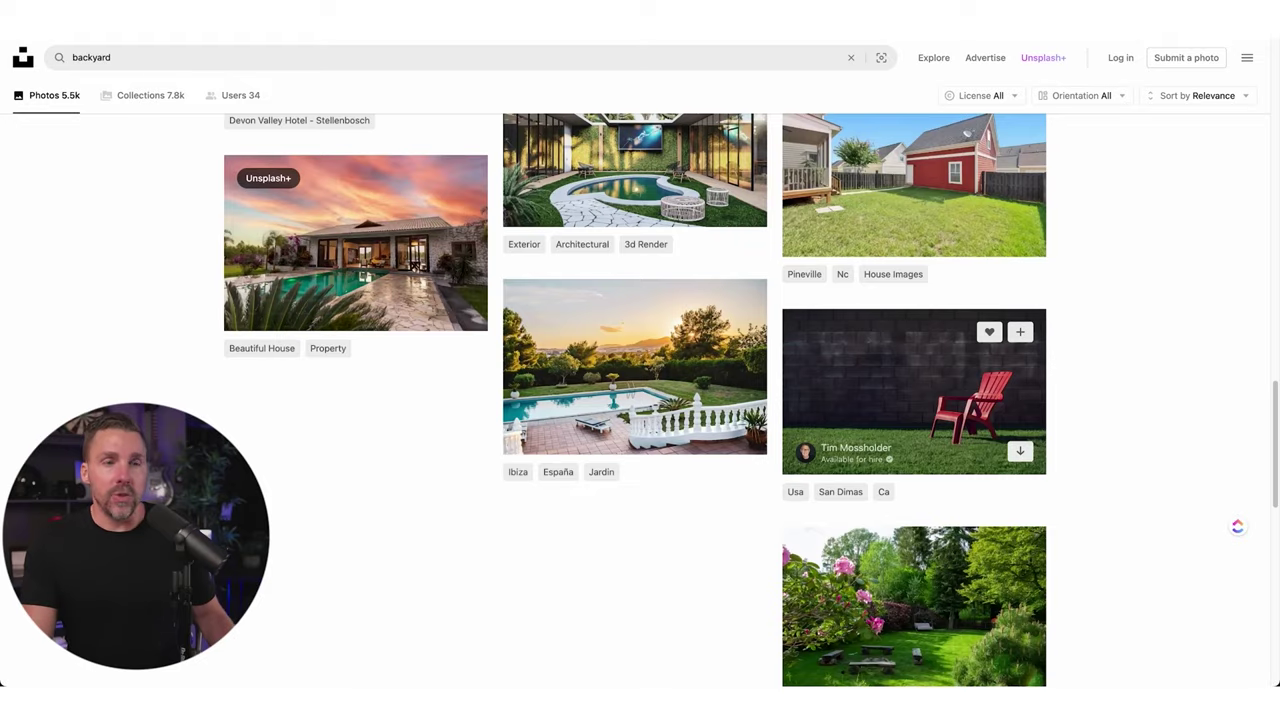
pyautogui.click(960, 400)
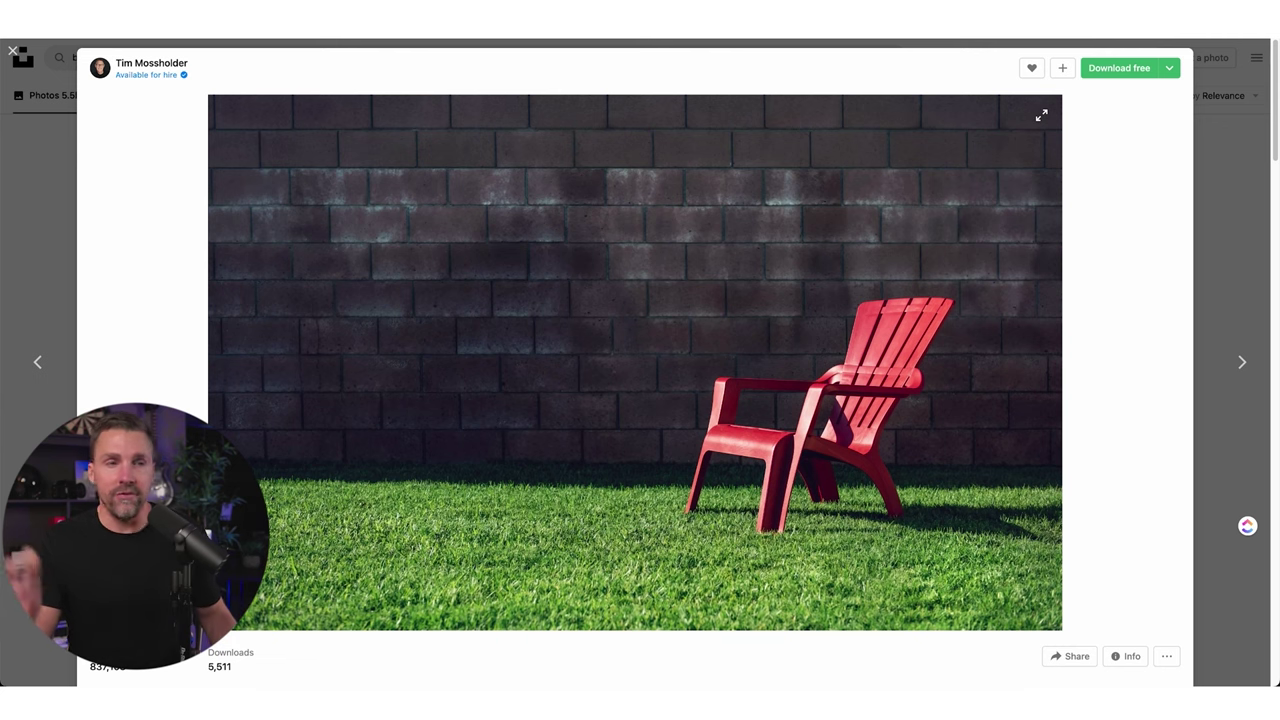
pyautogui.press('Escape')
# Look further through the backyard photos and preview the one of wooden chairs on a green courtyard lawn.
pyautogui.scroll(-10, 914, 350)
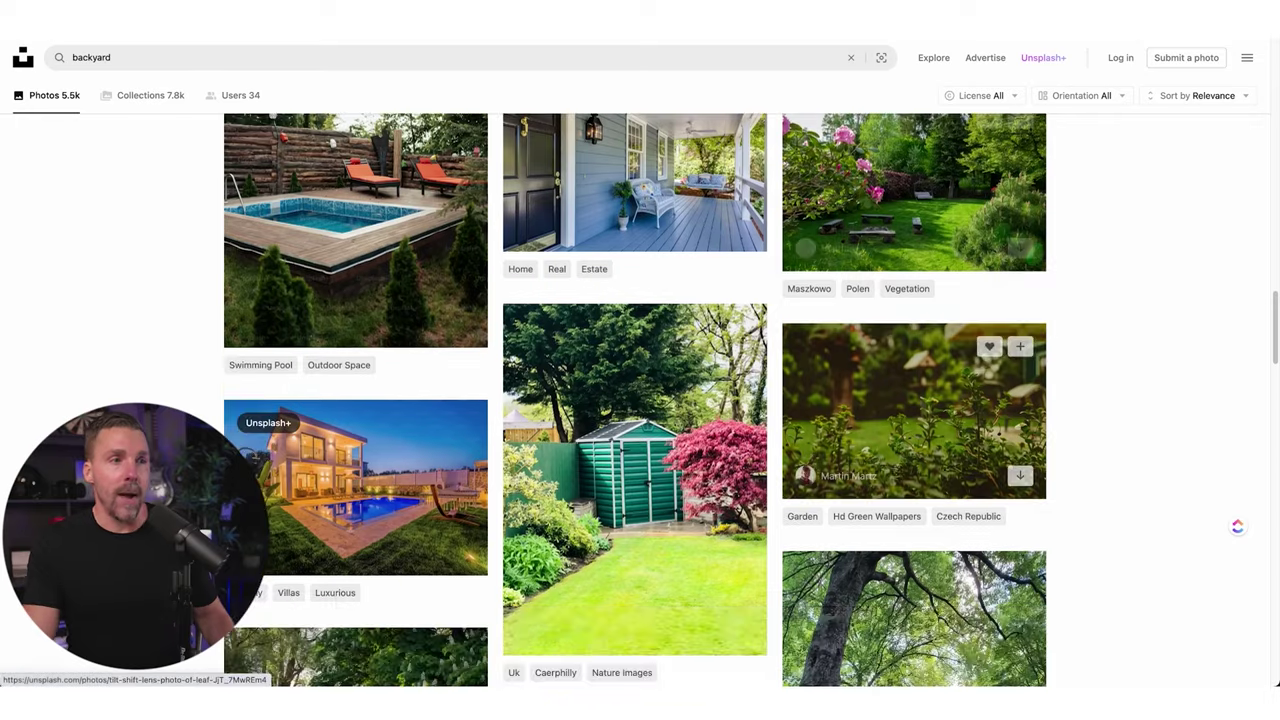
pyautogui.scroll(-2, 250, 463)
pyautogui.scroll(-6, 250, 463)
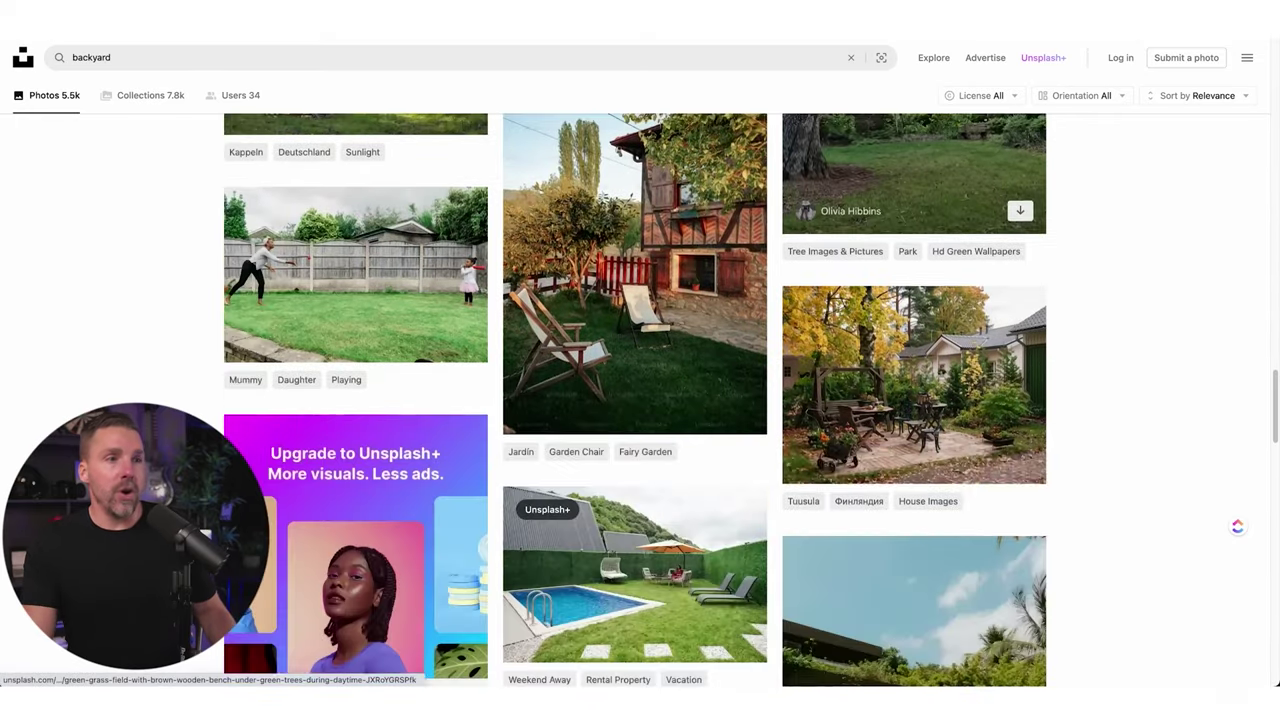
pyautogui.scroll(-4, 250, 463)
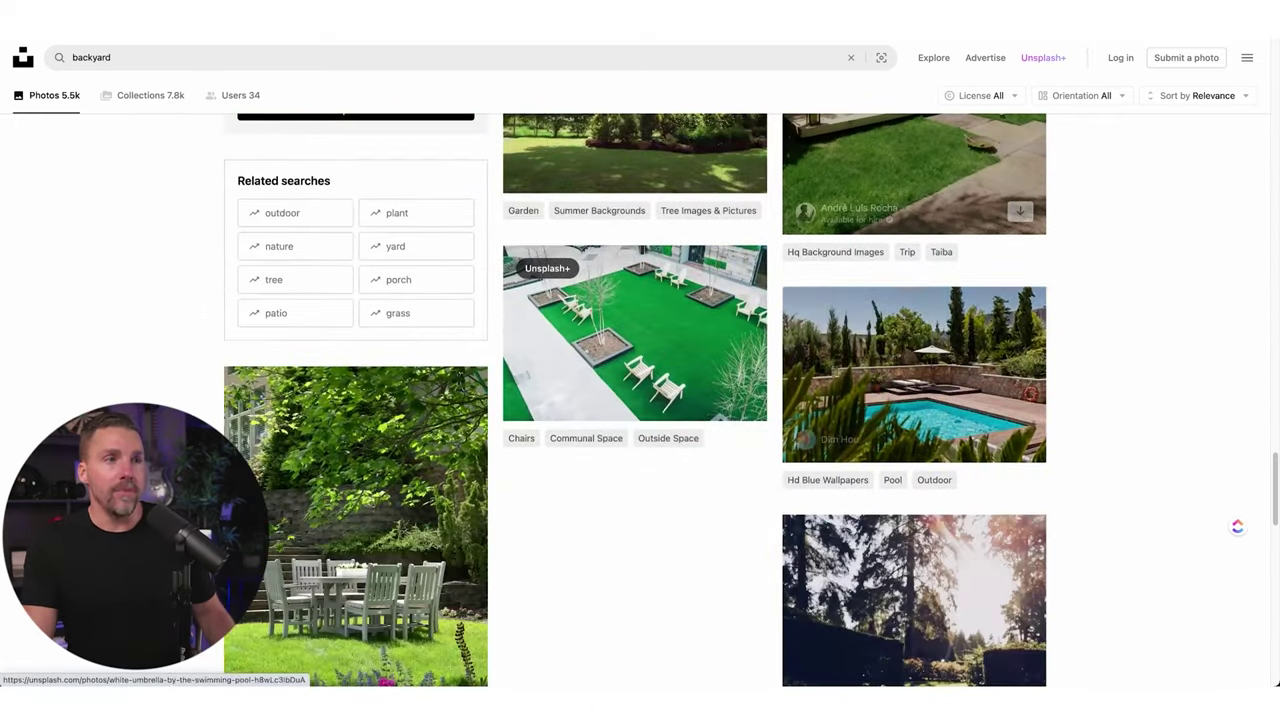
pyautogui.click(635, 320)
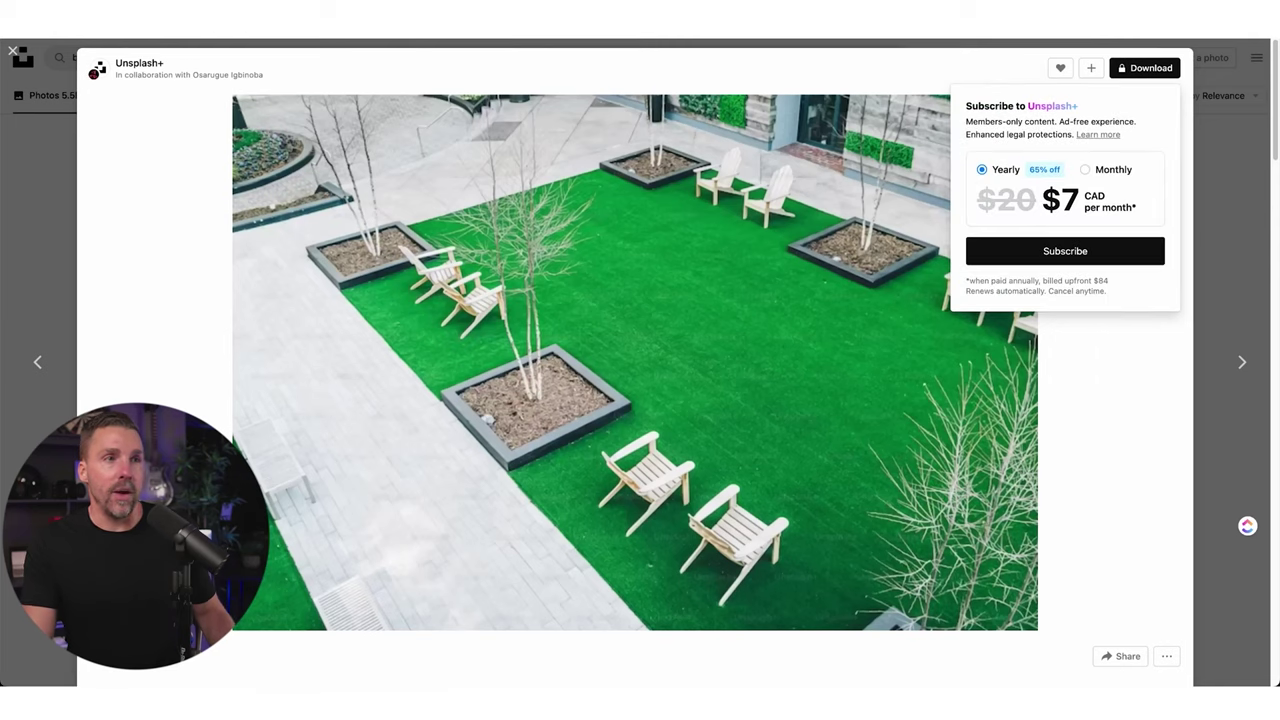
pyautogui.press('Escape')
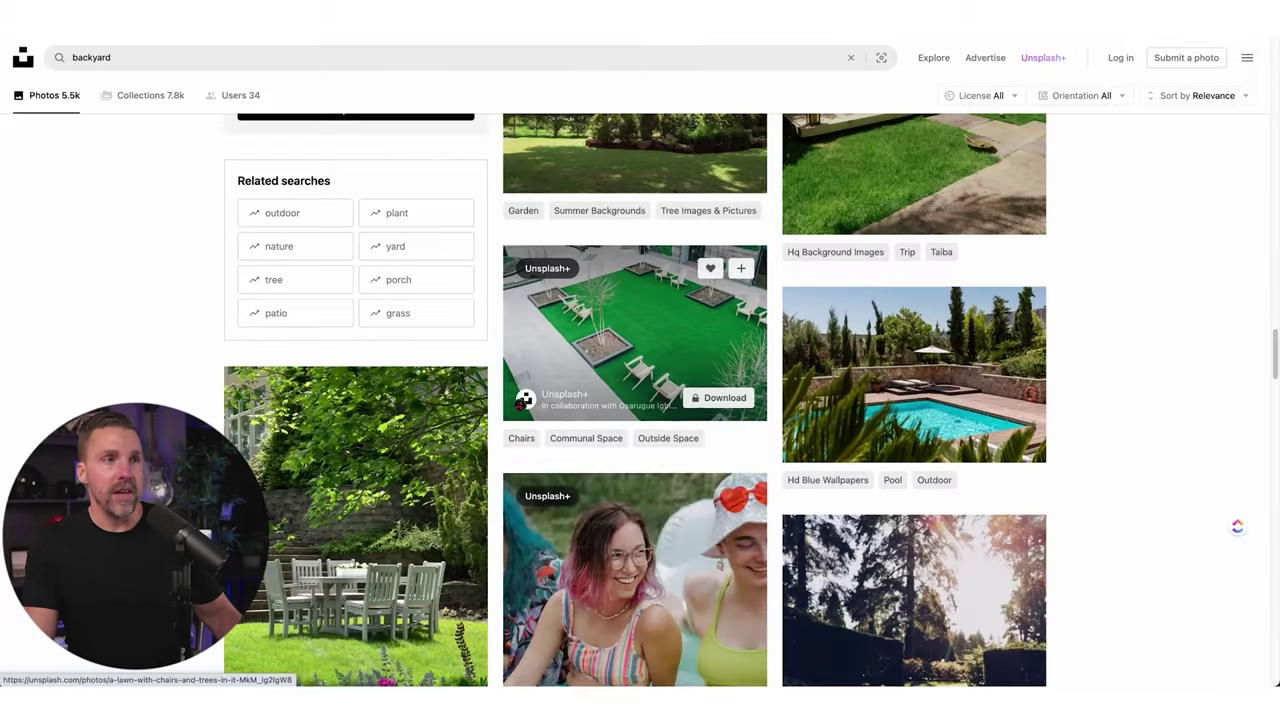
# Continue through the remaining backyard photos, checking the garden, pool and house images.
pyautogui.scroll(-1, 459, 640)
pyautogui.scroll(-4, 459, 640)
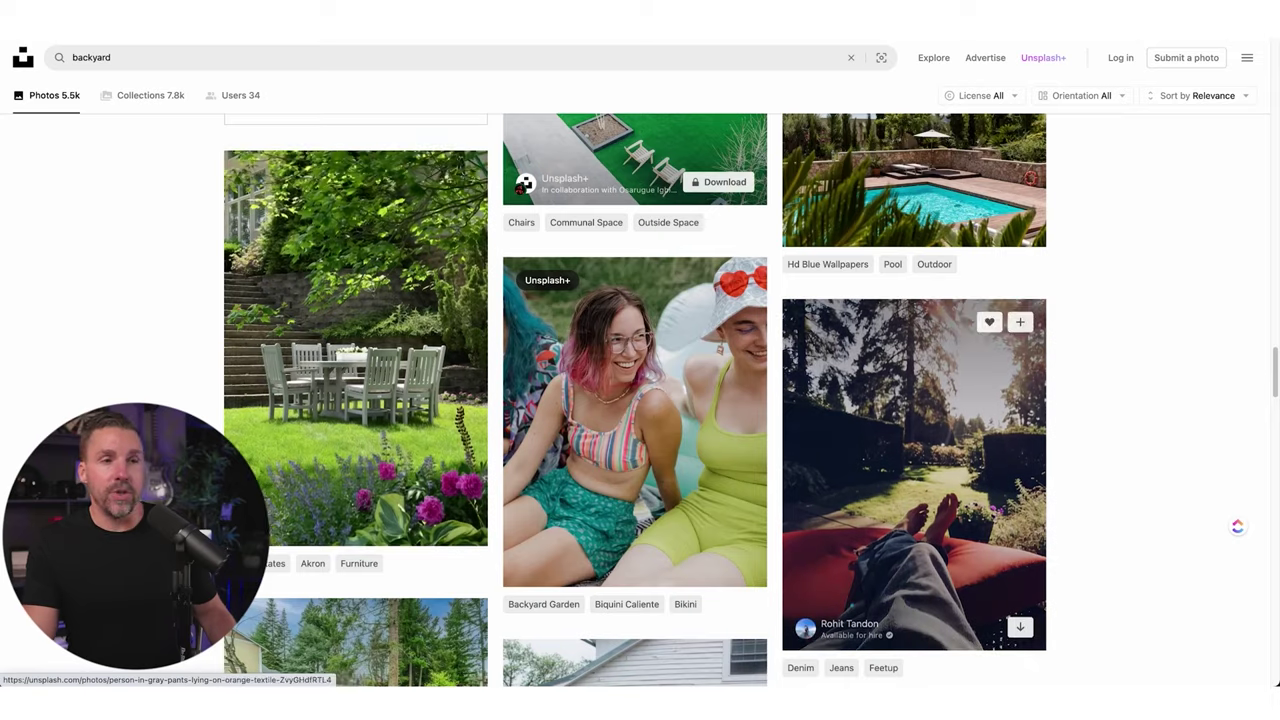
pyautogui.scroll(-5, 914, 400)
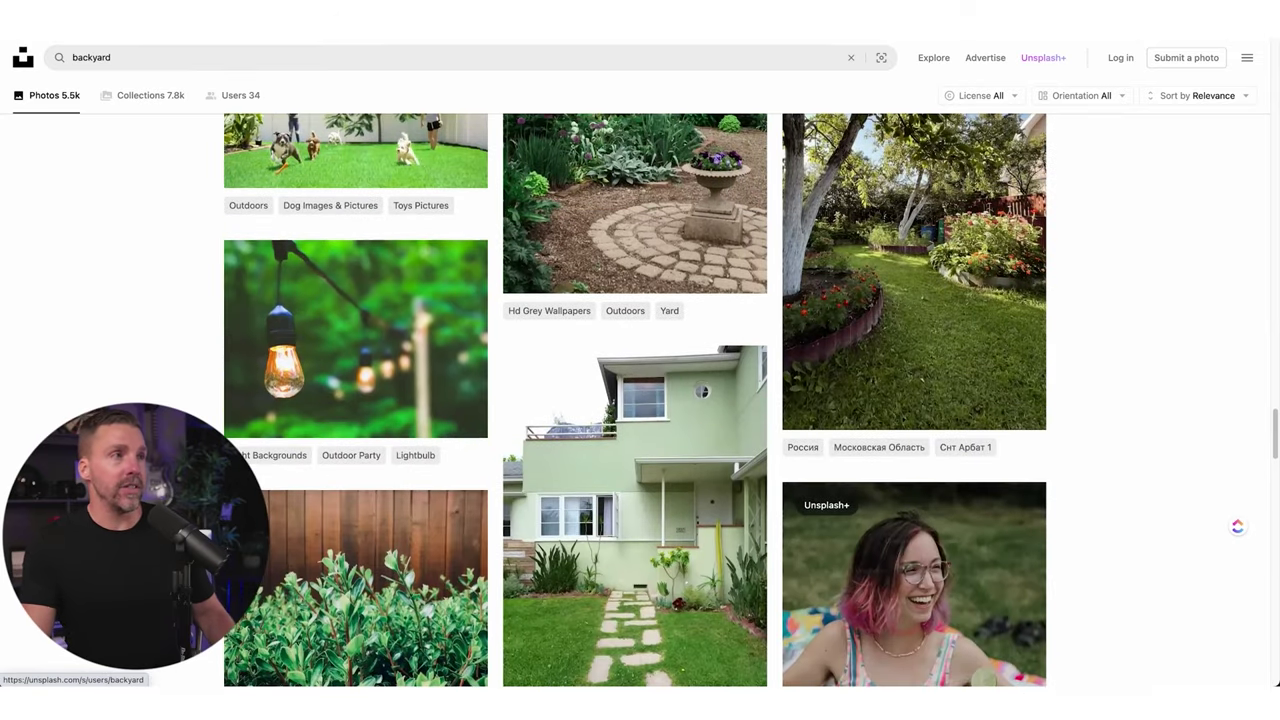
# Replace the search term with "tree service" and run the photo search.
pyautogui.moveTo(118, 57); pyautogui.dragTo(83, 57)
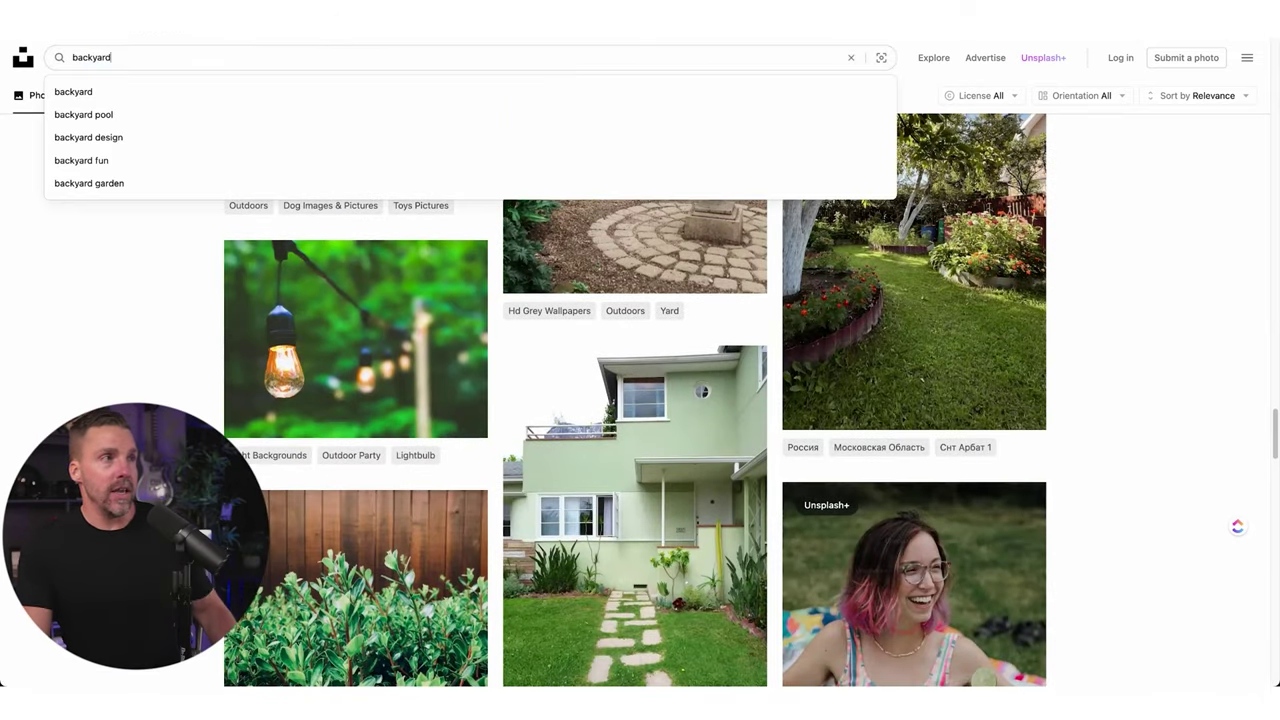
pyautogui.write('trree swig')
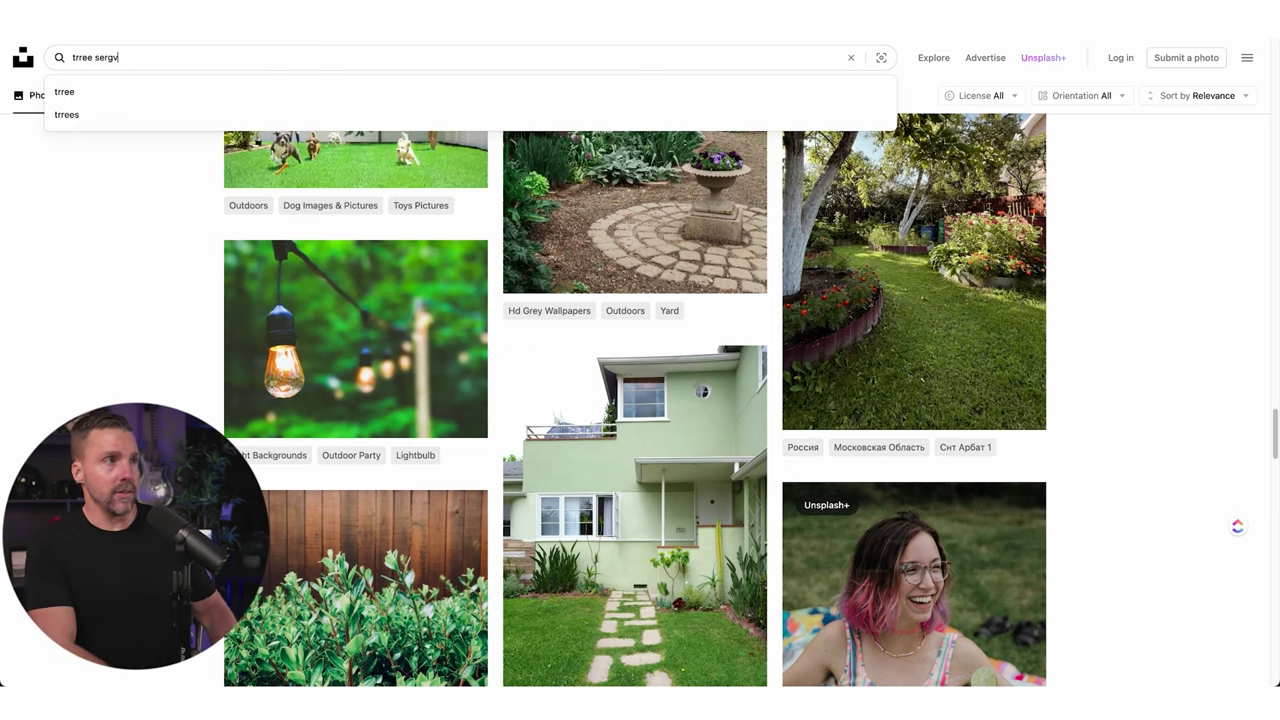
pyautogui.press('super+BackSpace')
pyautogui.write('tree se')
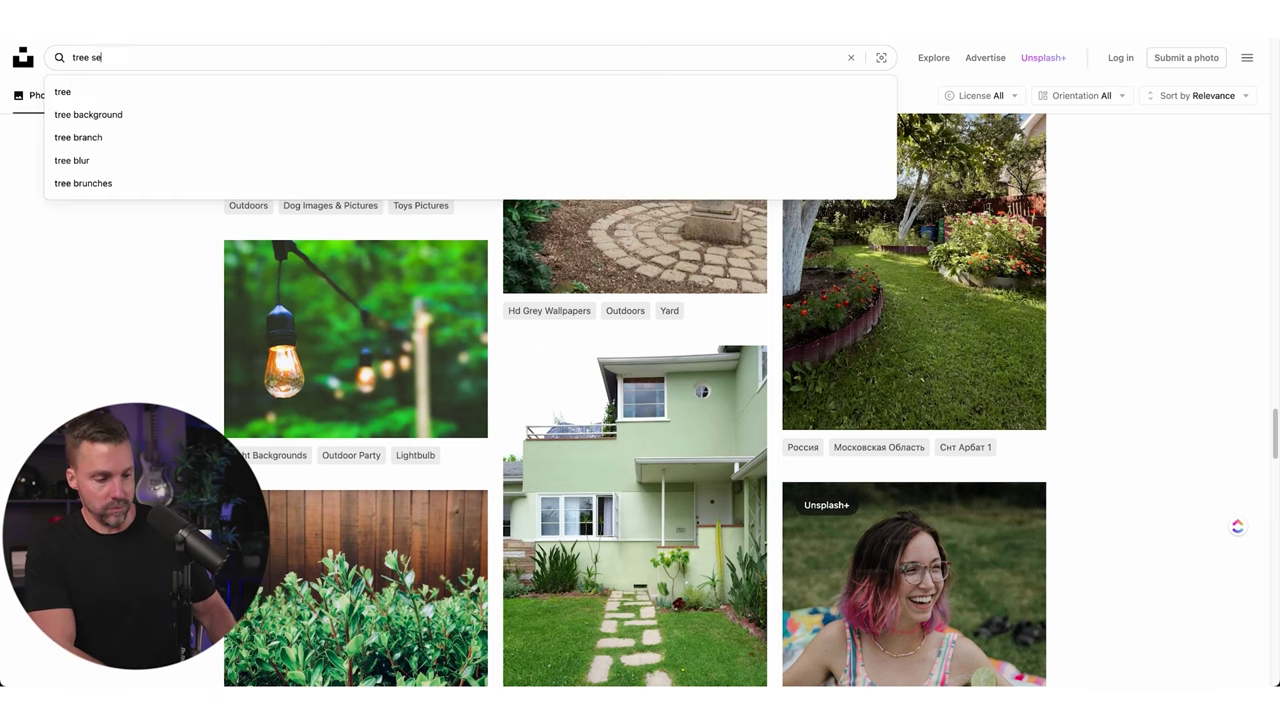
pyautogui.write('rgvvice')
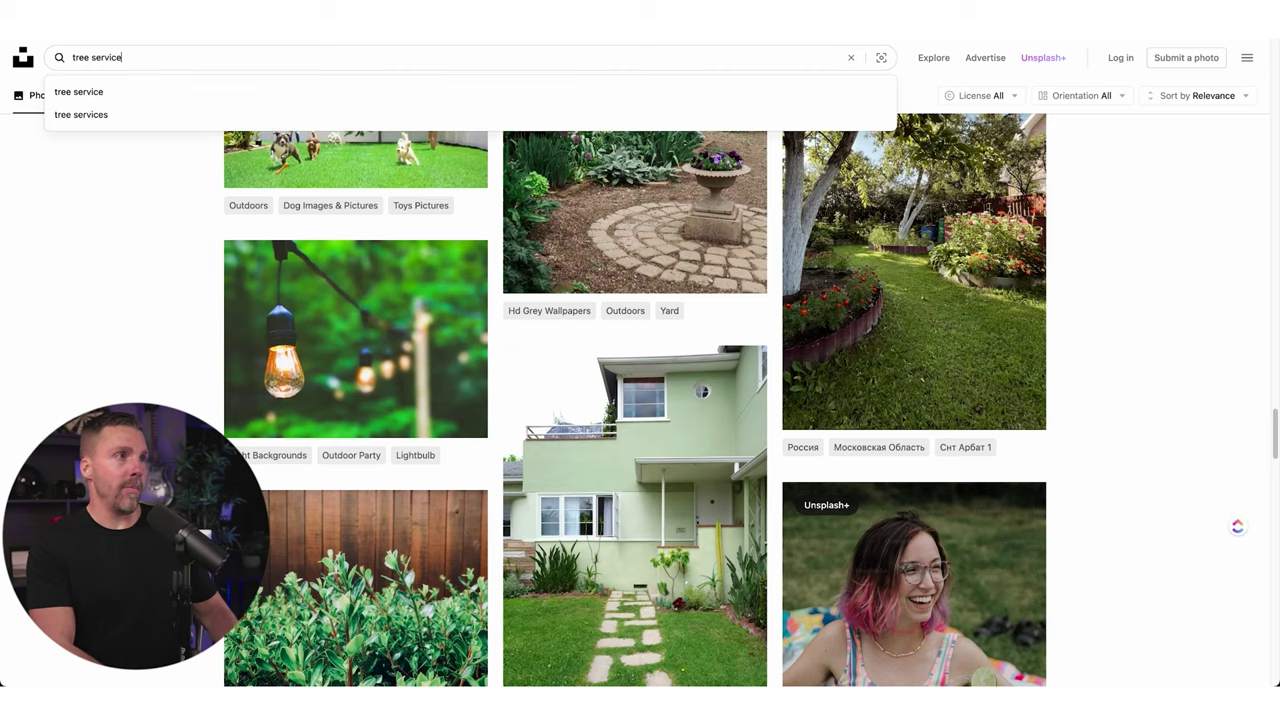
pyautogui.press('Return')
# Look over the tree service photos for images that would suit a tree care business.
pyautogui.scroll(-5, 640, 400)
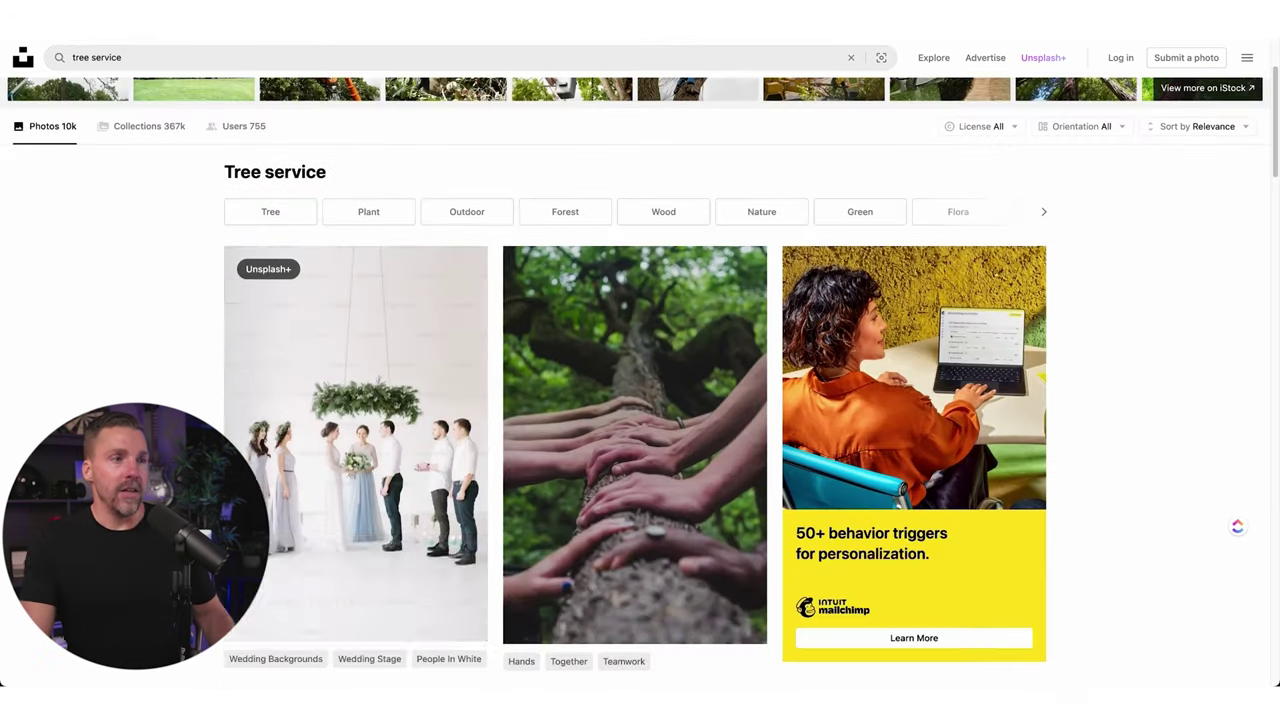
pyautogui.scroll(-4, 356, 300)
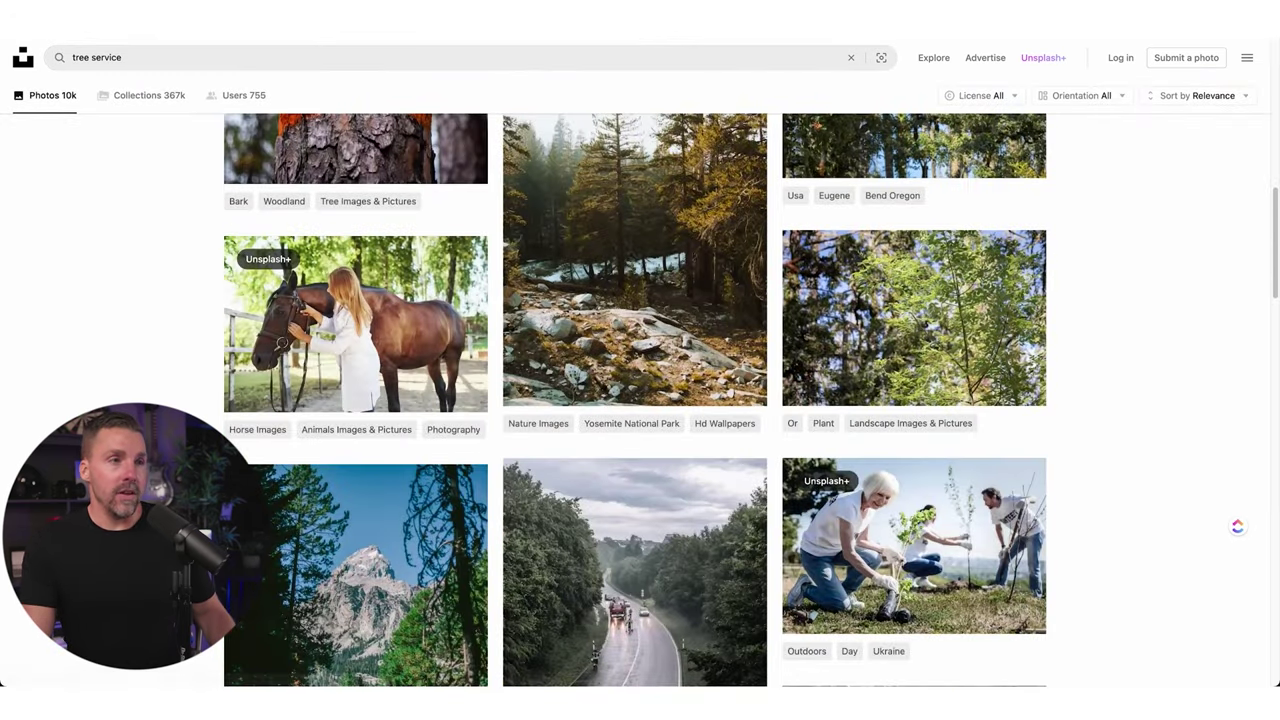
pyautogui.scroll(-3, 356, 300)
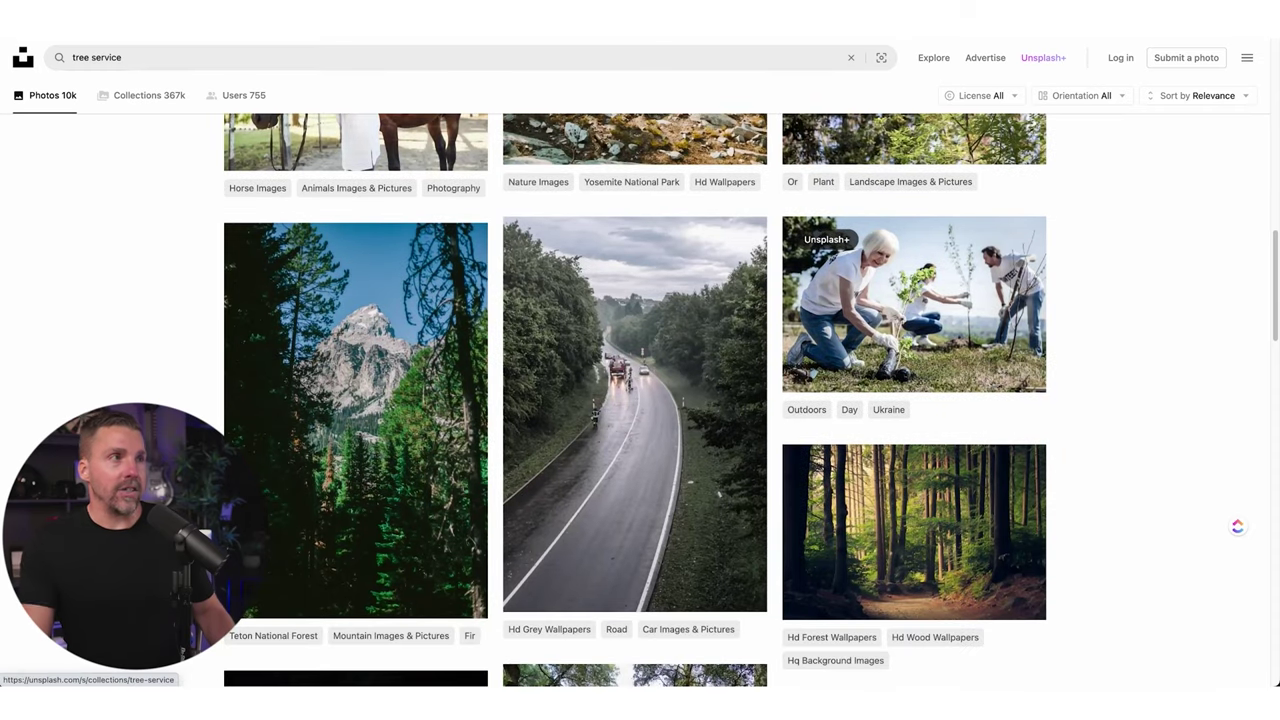
# Replace the search term with "big tree" and run the photo search.
pyautogui.click(96, 57)
pyautogui.write('big r')
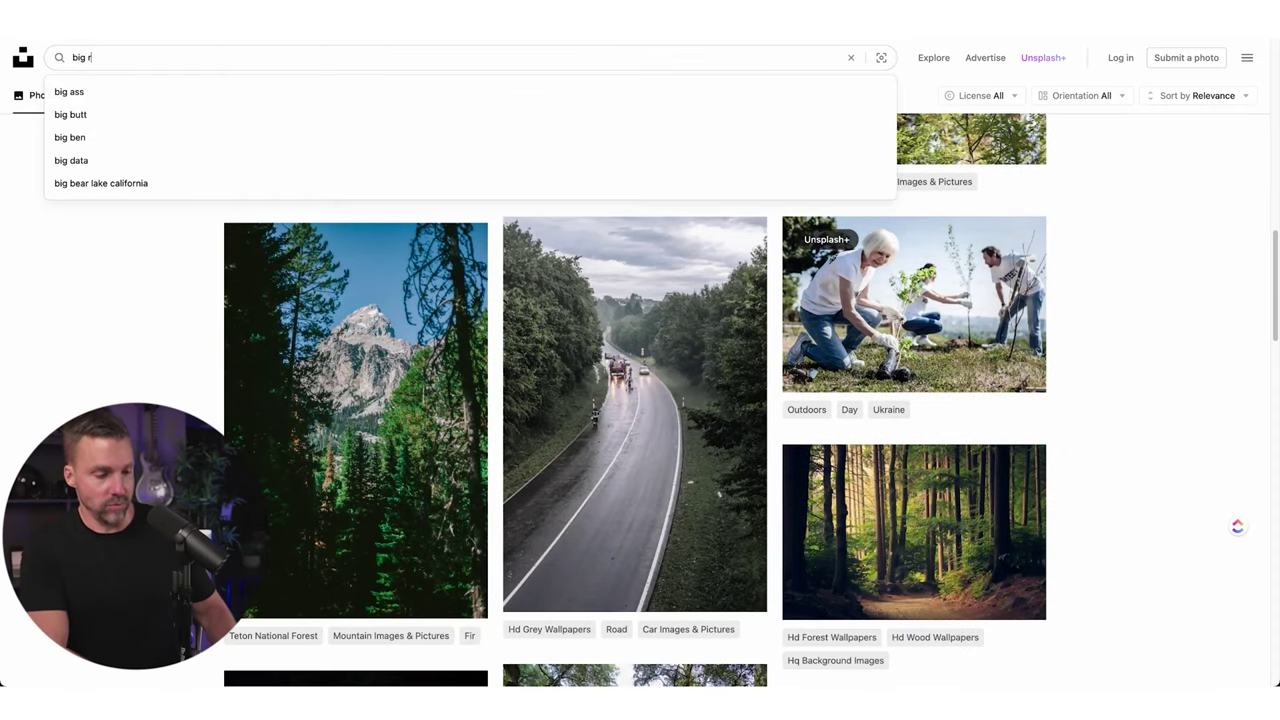
pyautogui.press('BackSpace')
pyautogui.press('BackSpace')
pyautogui.press('BackSpace')
pyautogui.press('BackSpace')
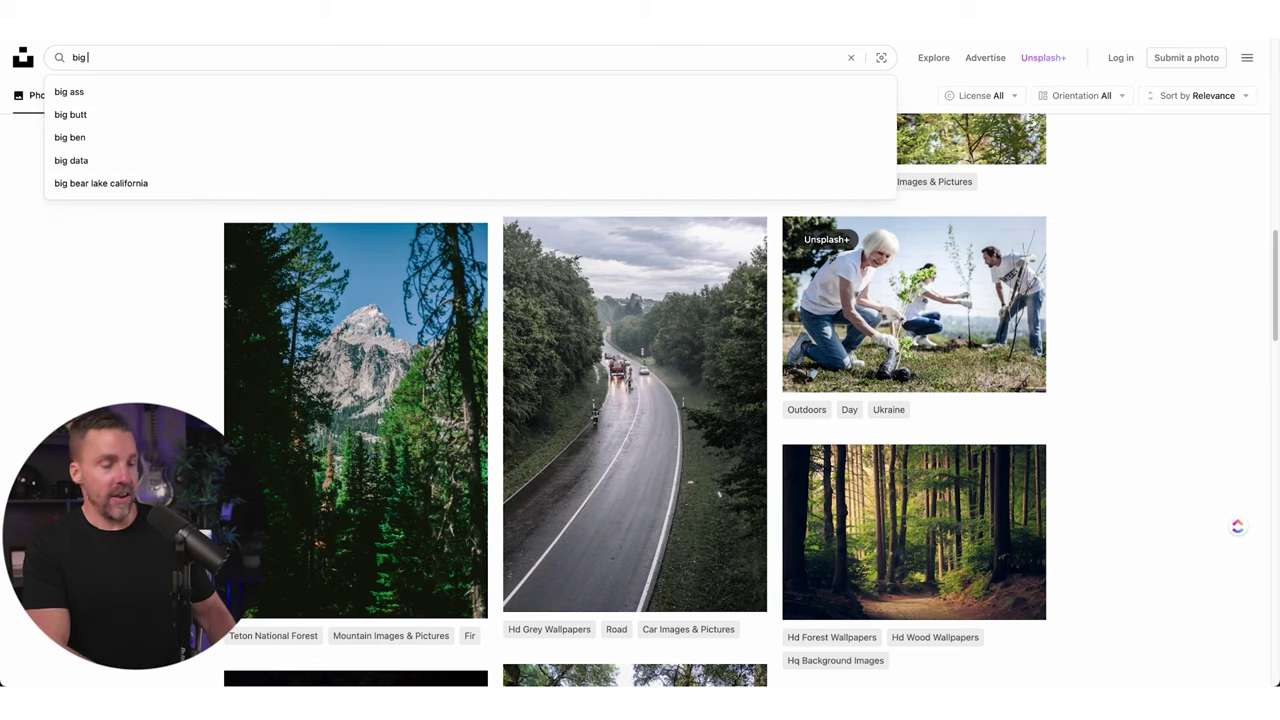
pyautogui.write('tree')
pyautogui.press('Return')
# Examine the big tree photos for attractive single trees and open green landscapes.
pyautogui.scroll(-2, 356, 430)
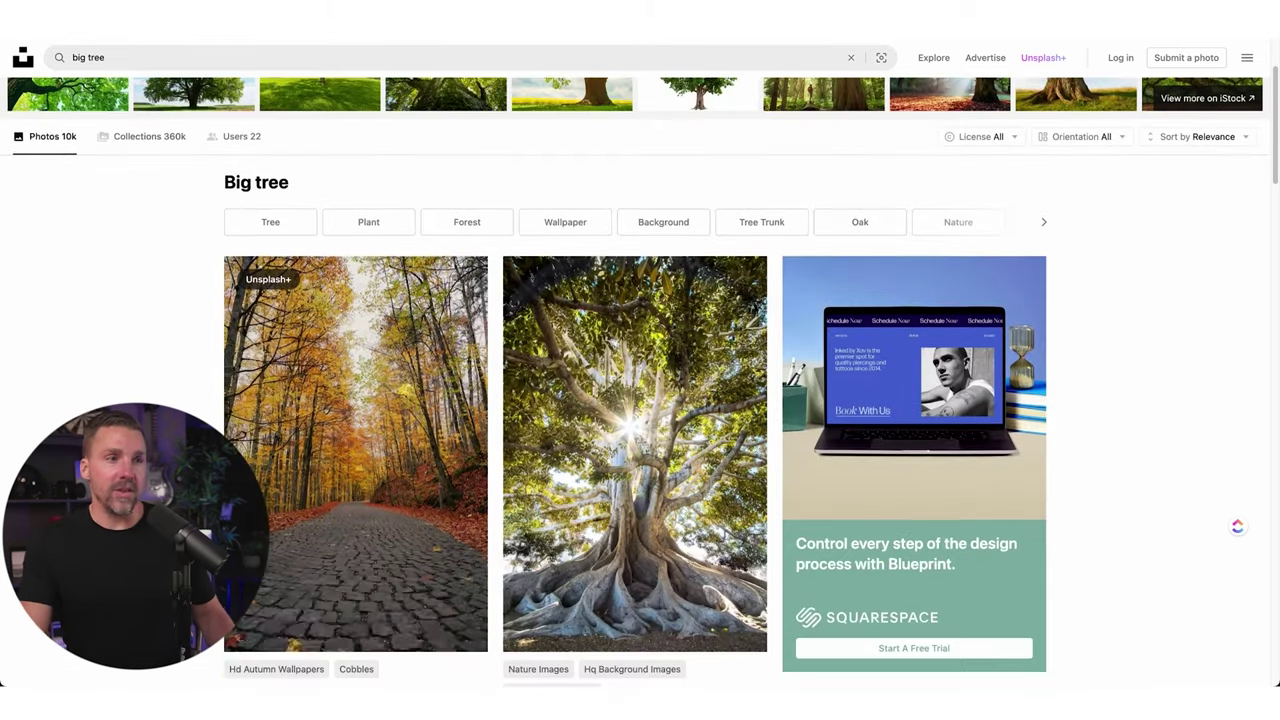
pyautogui.scroll(-3, 635, 380)
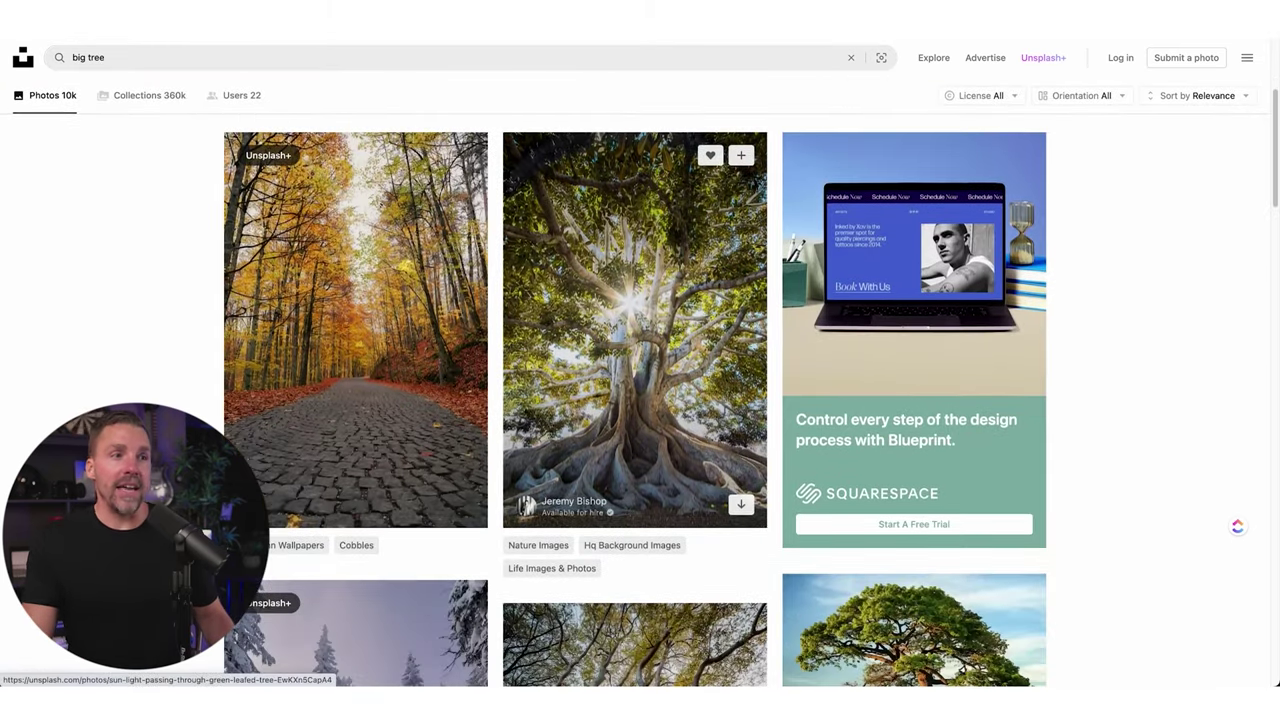
pyautogui.scroll(-2, 738, 326)
pyautogui.scroll(2, 738, 326)
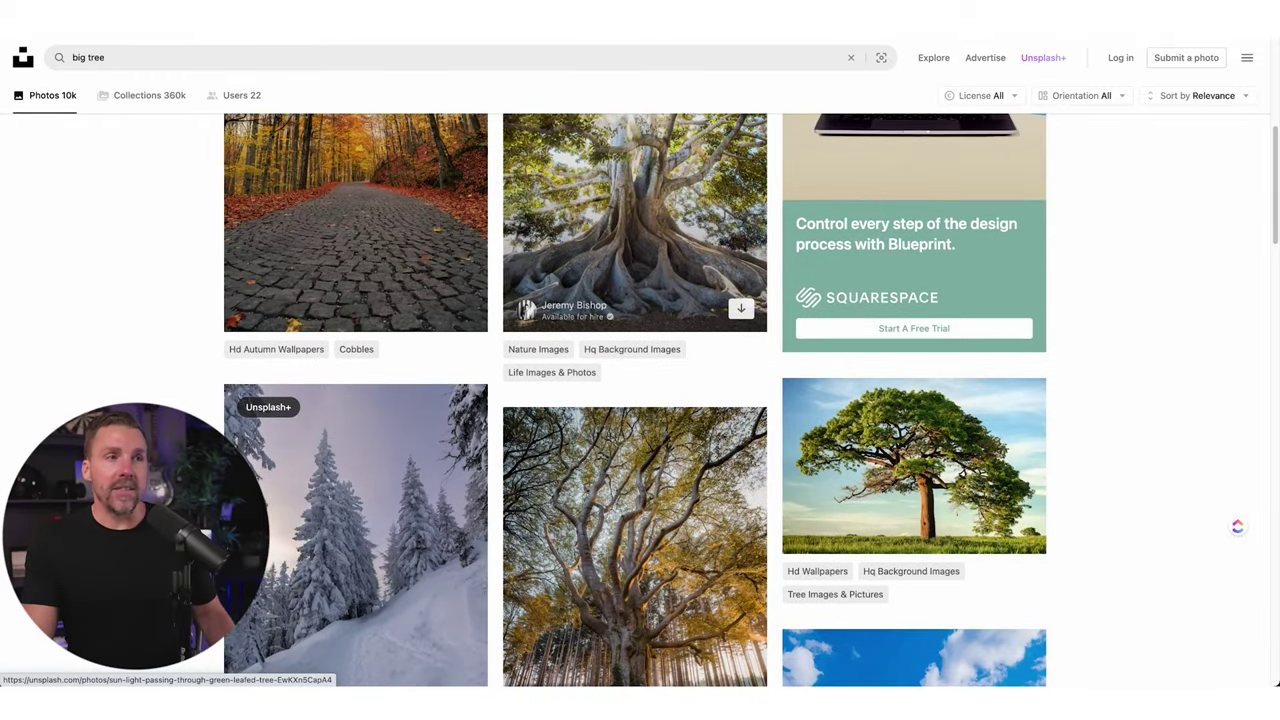
pyautogui.scroll(1, 738, 326)
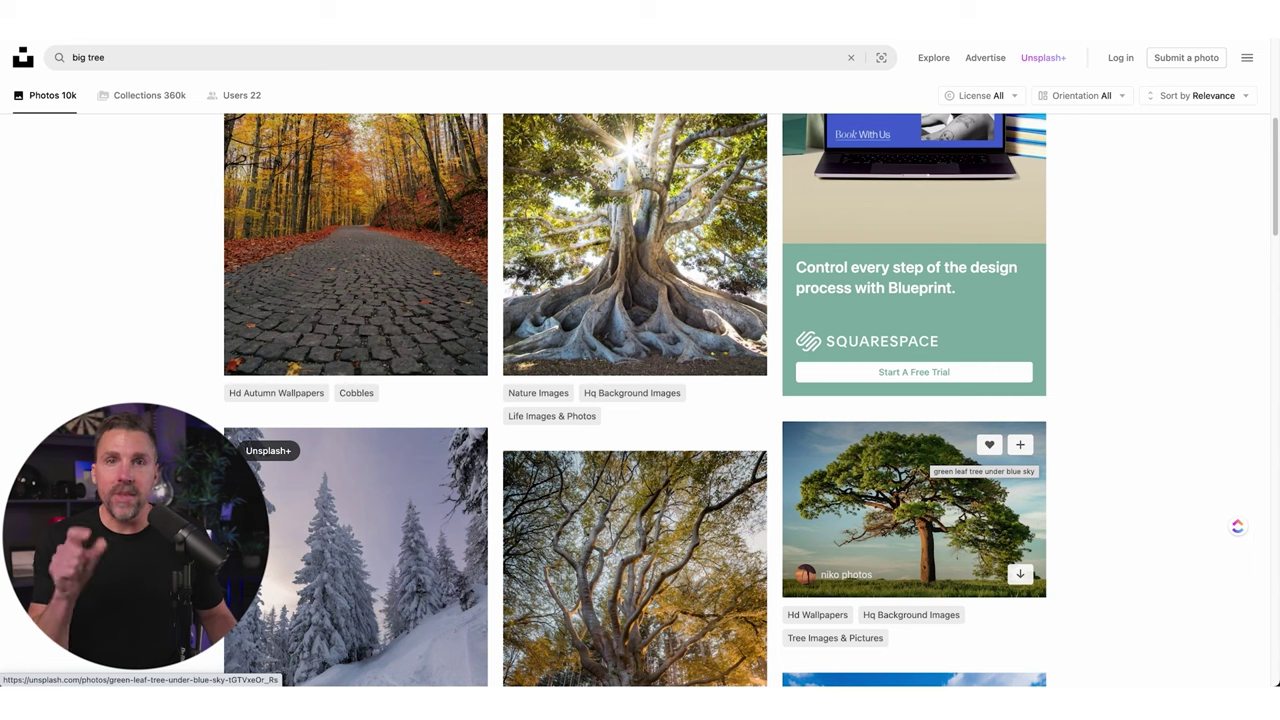
pyautogui.scroll(-3, 1017, 450)
pyautogui.scroll(-4, 1017, 400)
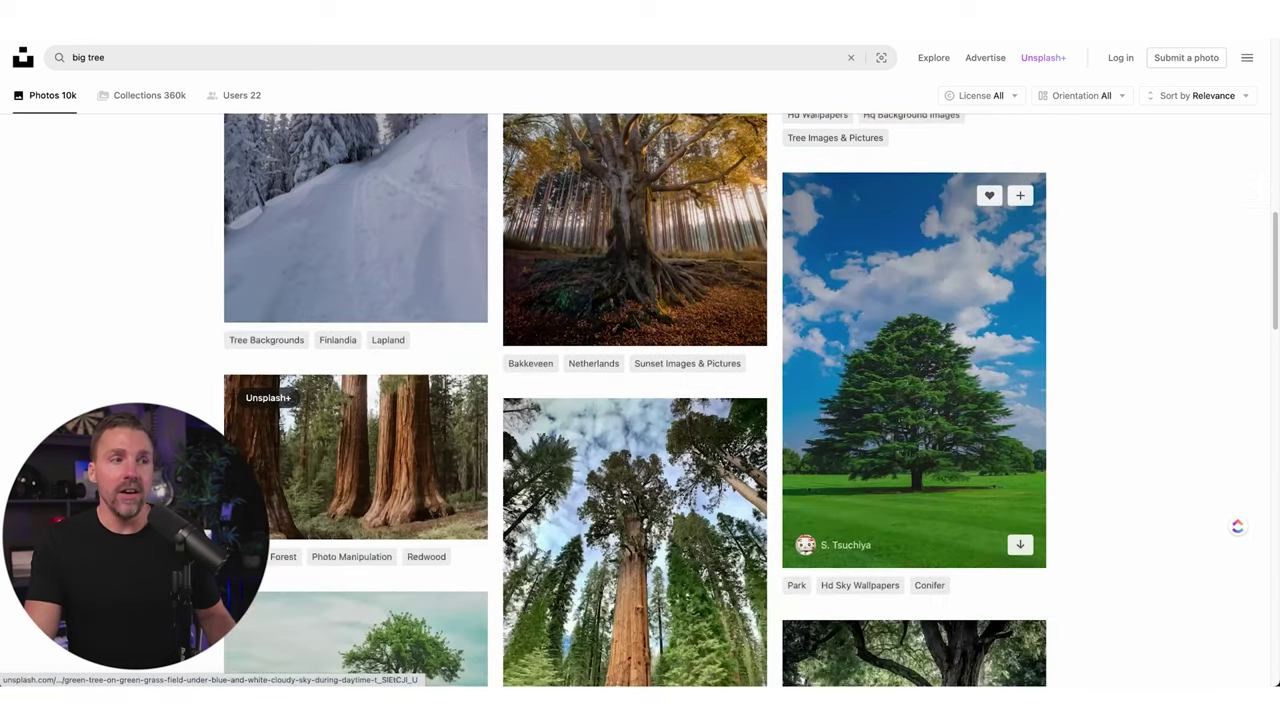
pyautogui.scroll(-3, 1017, 317)
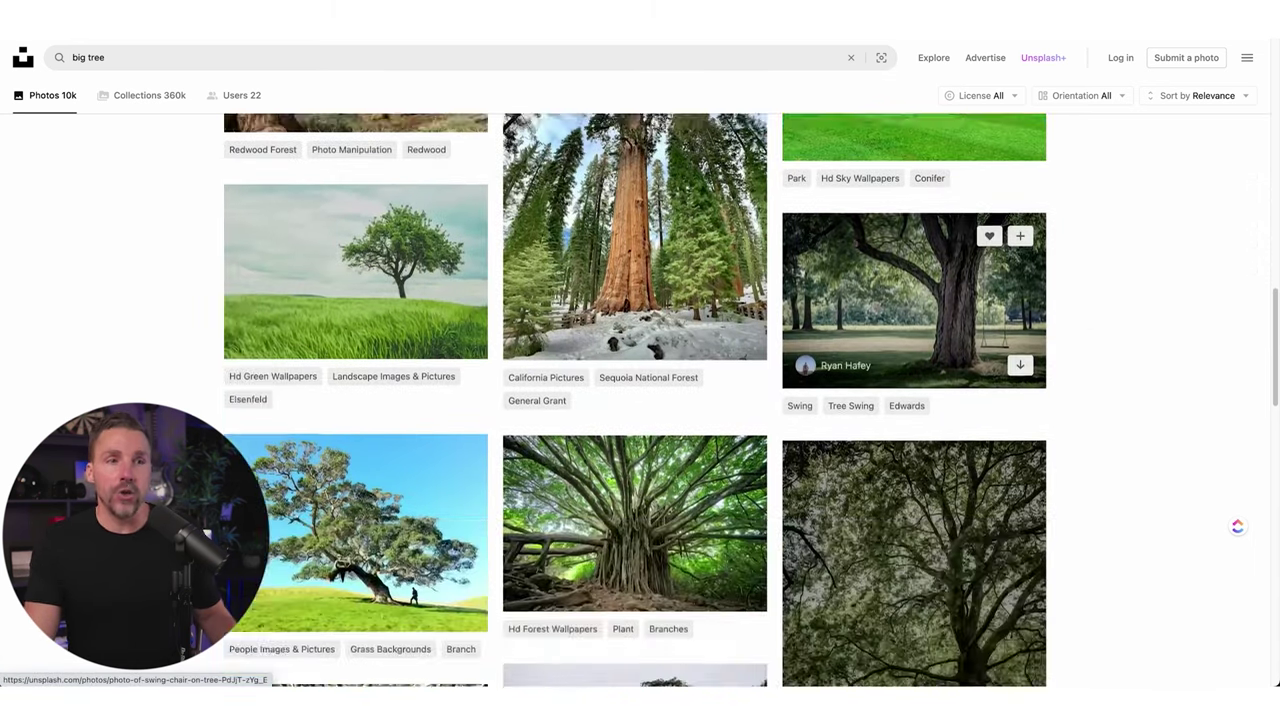
pyautogui.scroll(-2, 914, 400)
pyautogui.scroll(-2, 914, 450)
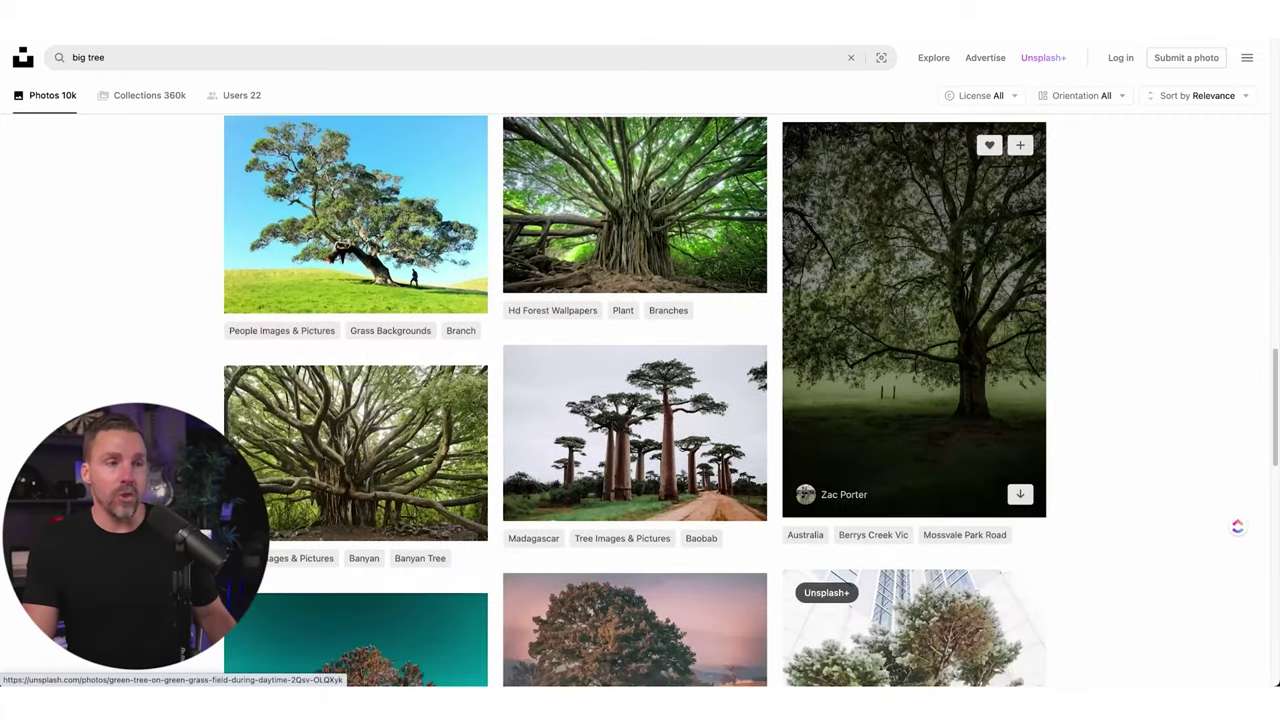
pyautogui.scroll(-1, 640, 450)
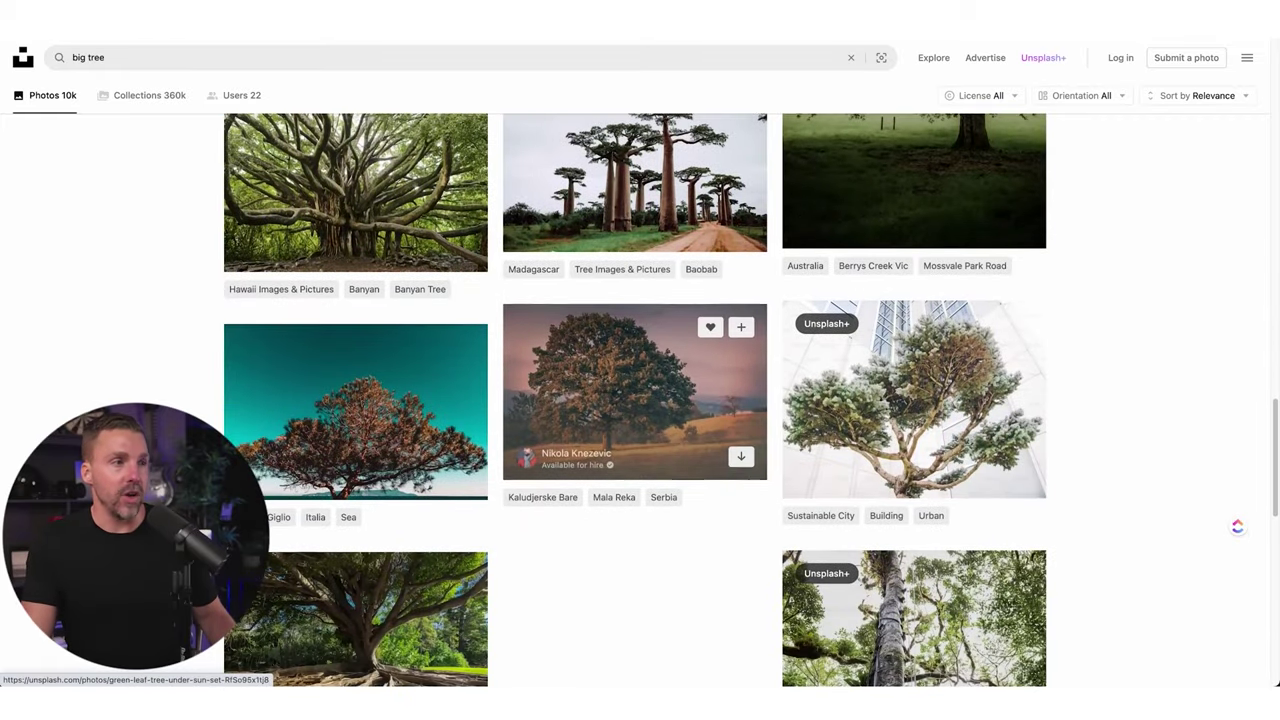
# Preview the photo of the tree against a teal sky and the one of the lone conifer on a lawn.
pyautogui.click(356, 410)
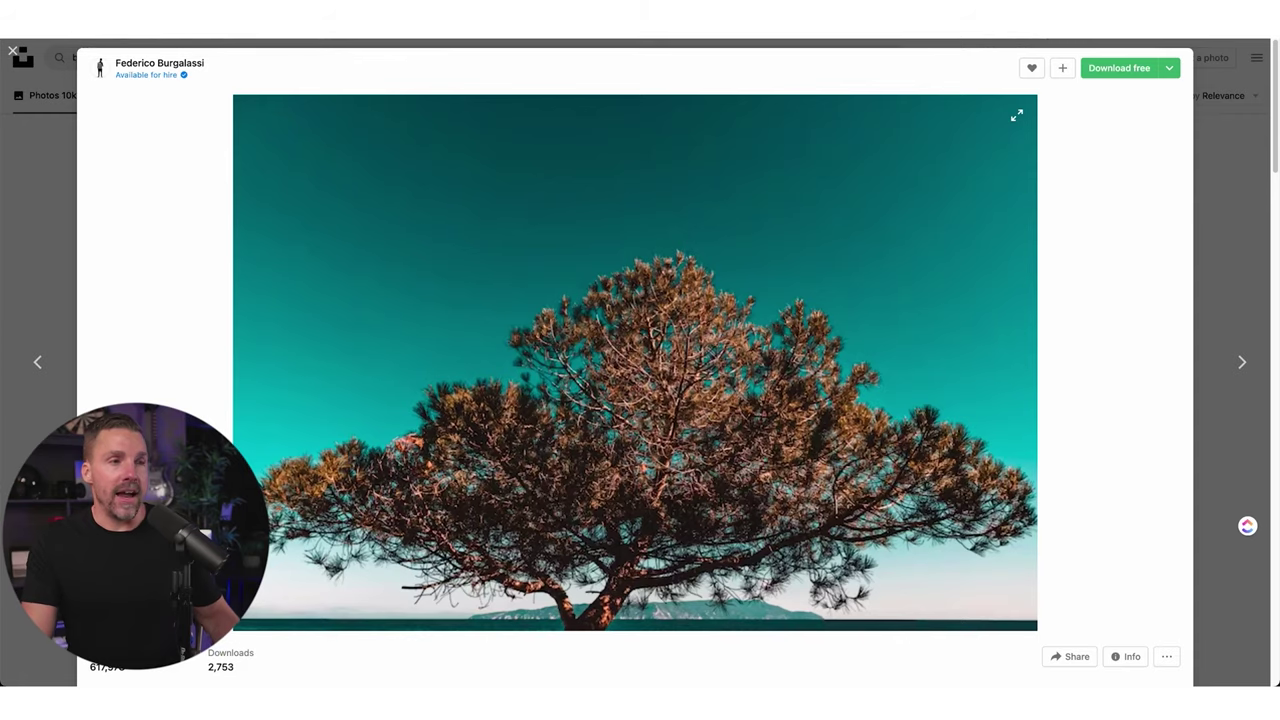
pyautogui.press('Escape')
pyautogui.scroll(10, 634, 400)
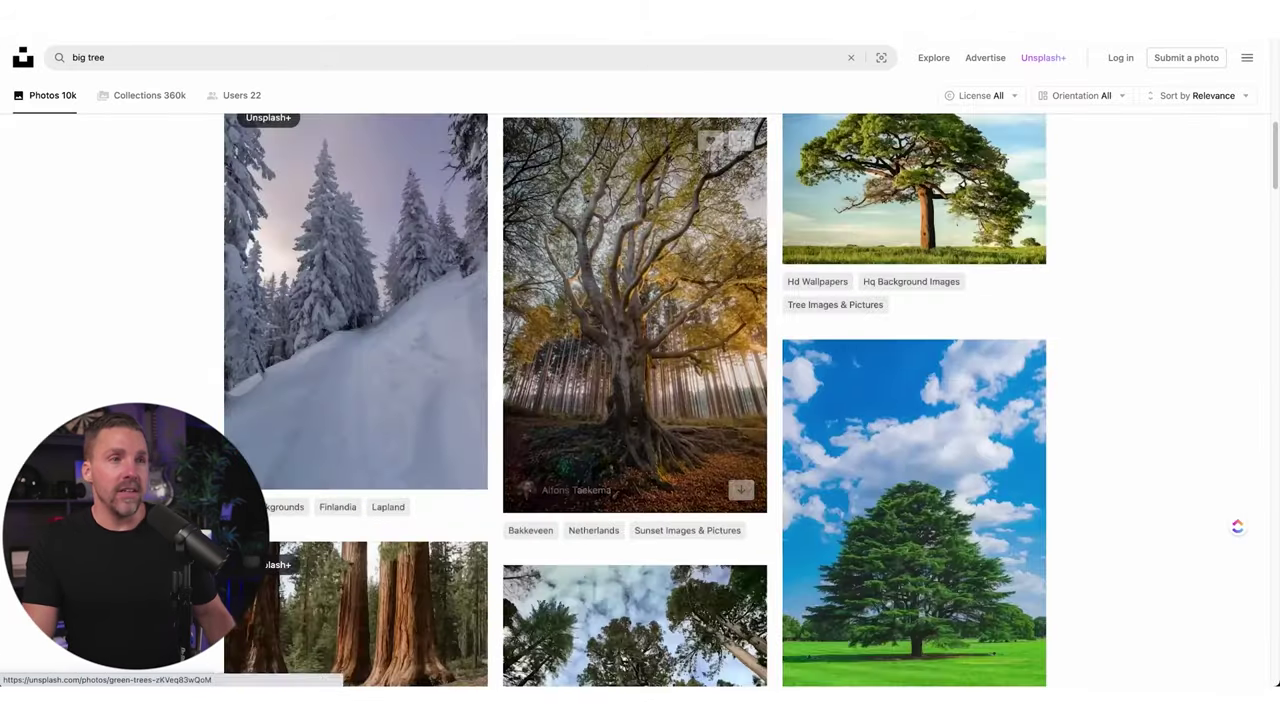
pyautogui.click(914, 510)
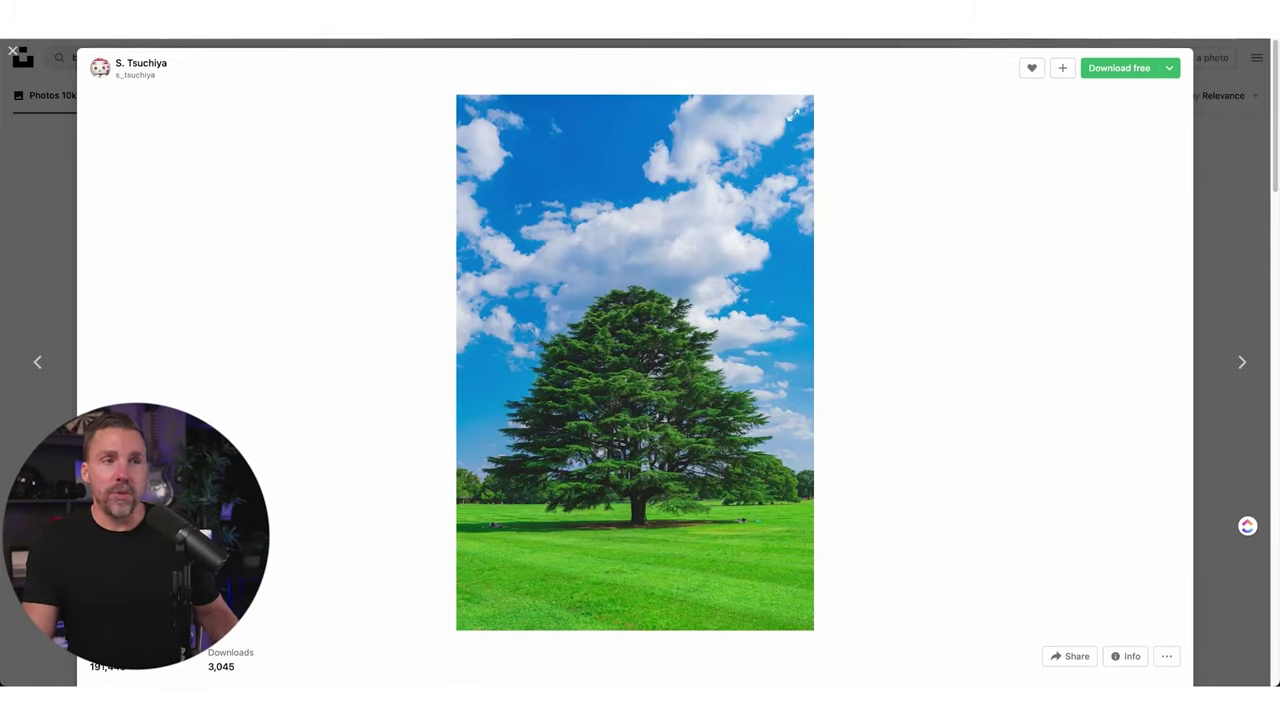
pyautogui.press('Escape')
# Go through the big tree photos again from near the beginning, continuing to the redwood and autumn tree images.
pyautogui.scroll(5, 634, 400)
pyautogui.scroll(-1, 634, 400)
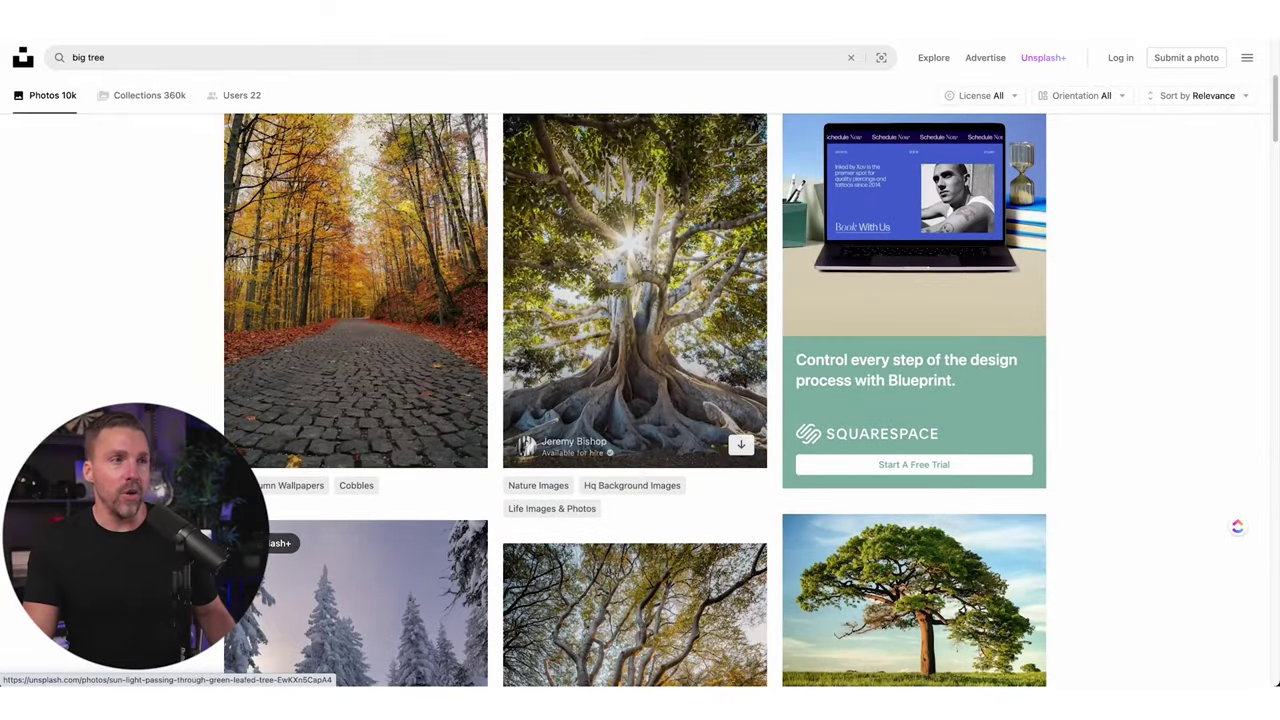
pyautogui.scroll(-8, 1017, 359)
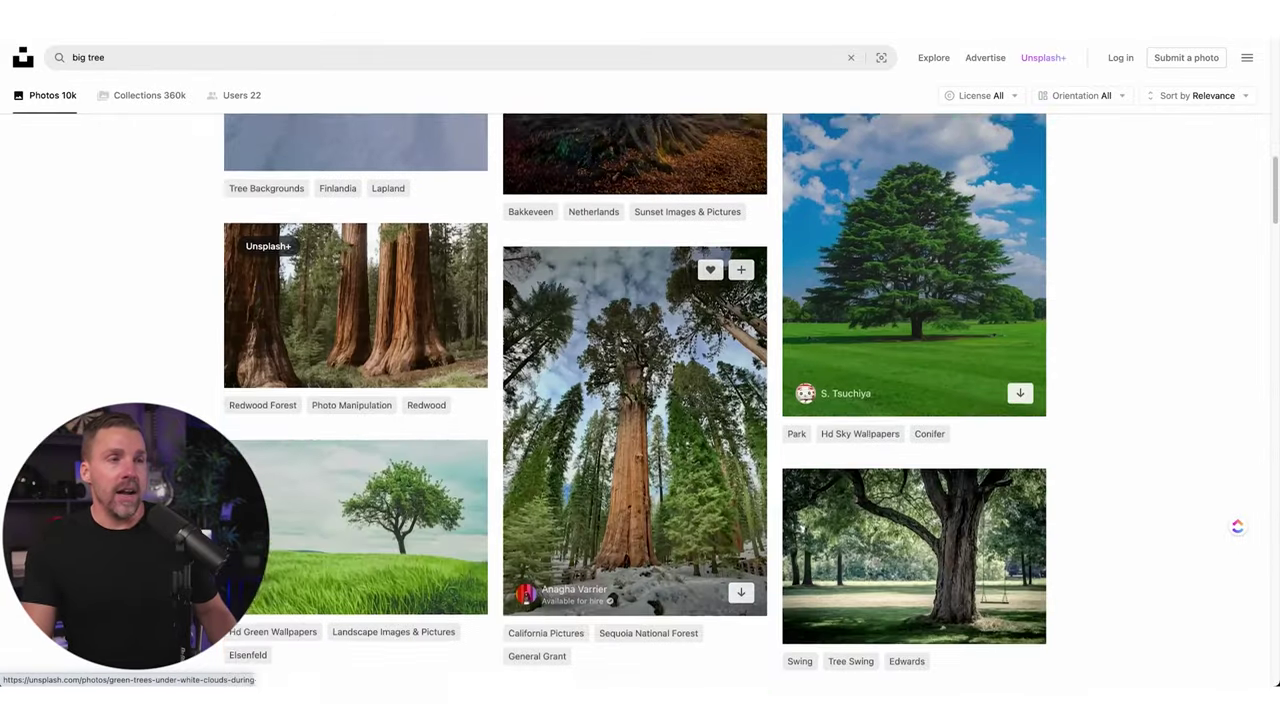
pyautogui.scroll(-6, 634, 400)
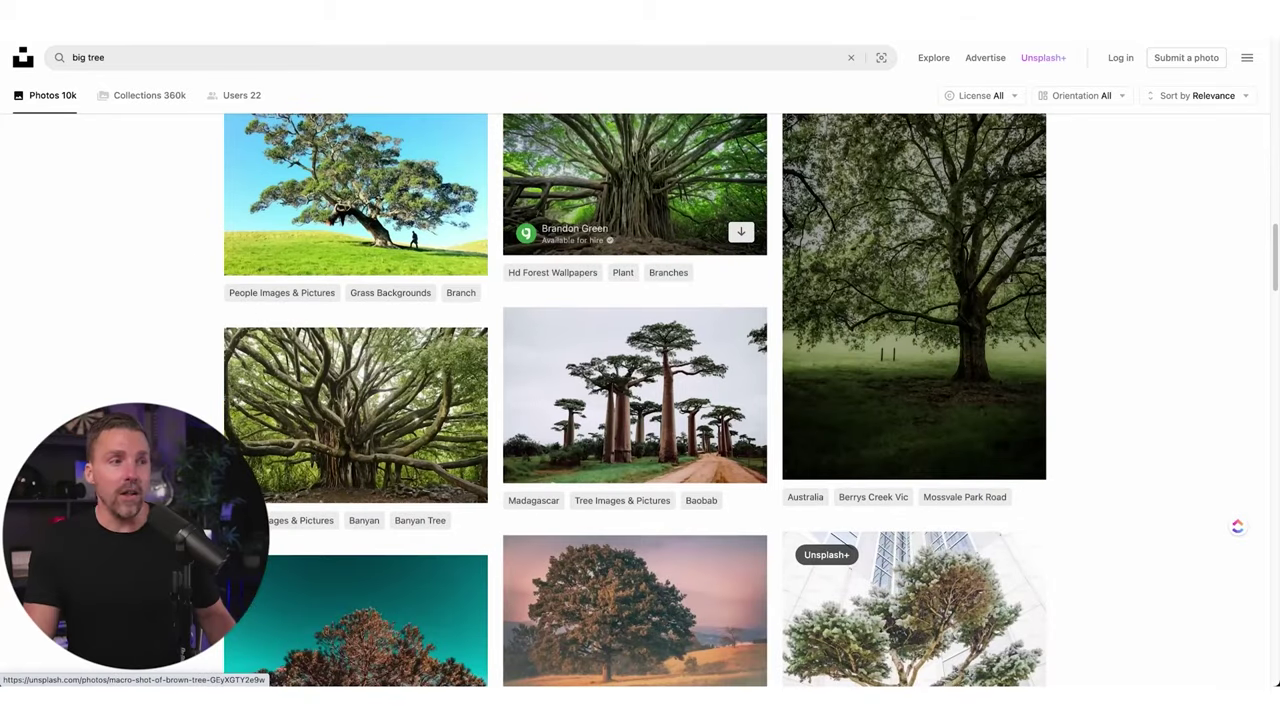
pyautogui.scroll(-9, 738, 420)
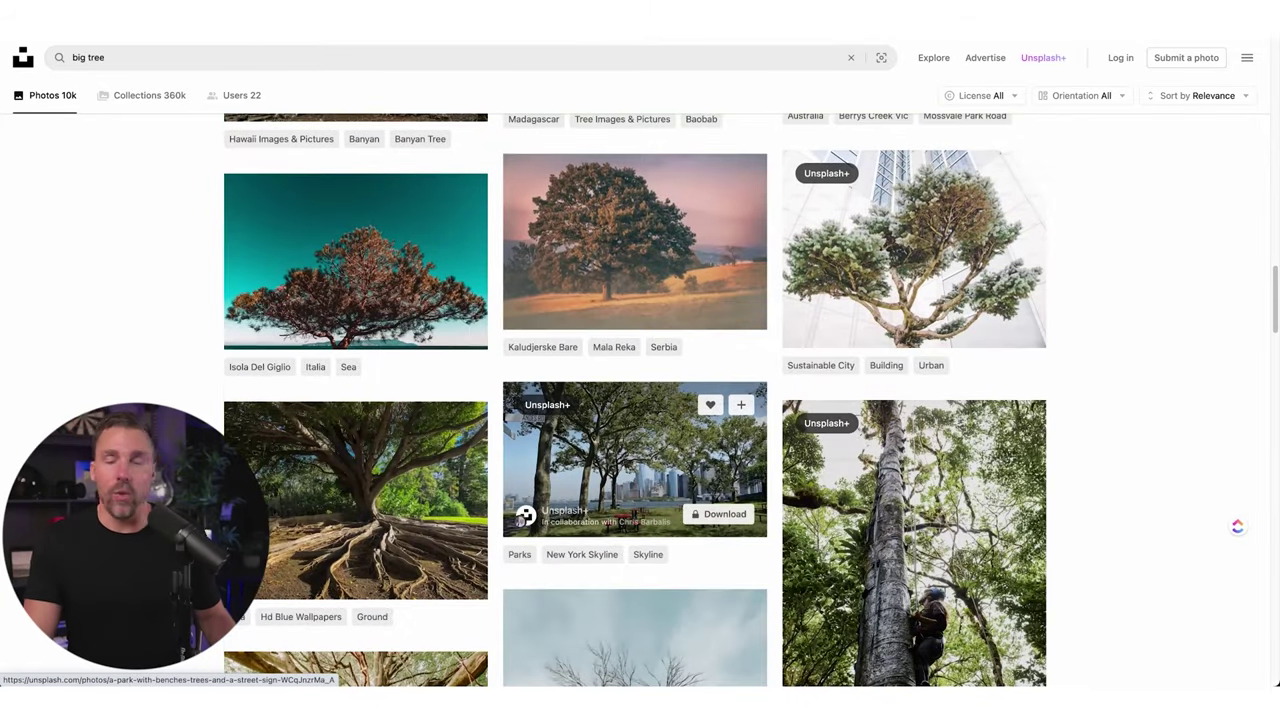
pyautogui.scroll(-6, 738, 420)
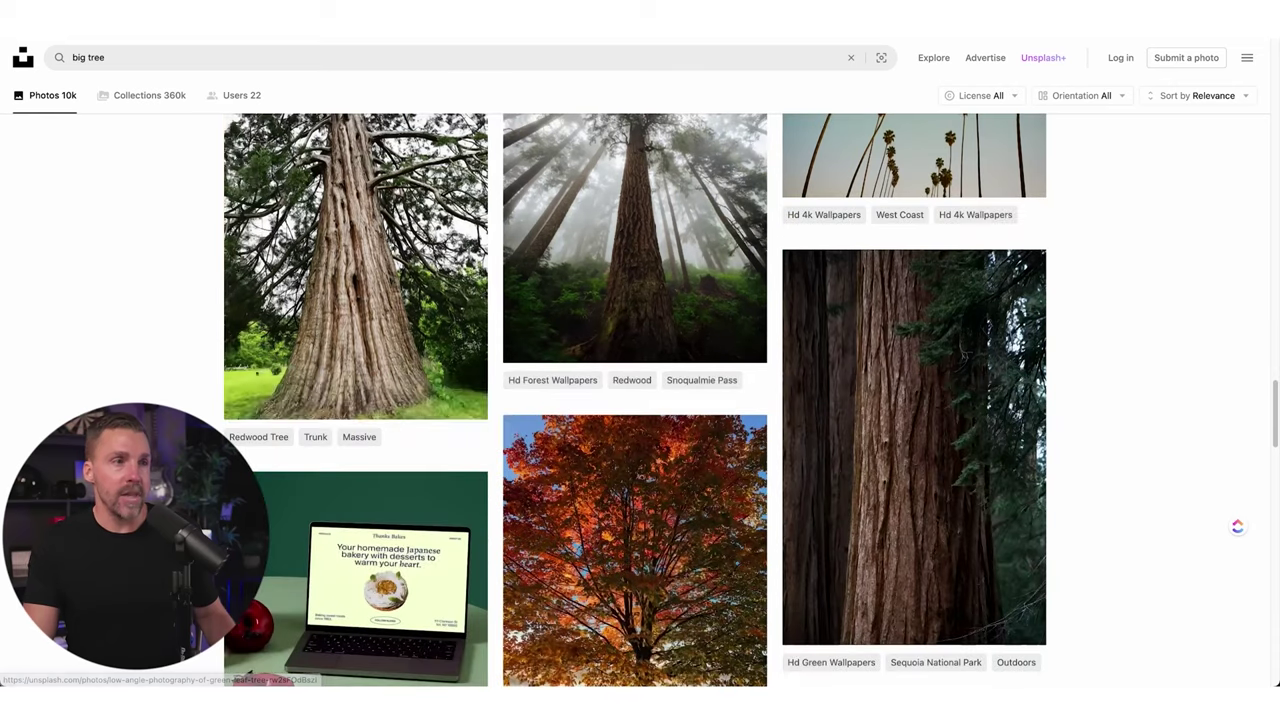
# Search for "tree house" photos and look through the results for an image suitable for a tree service.
pyautogui.tripleClick(88, 57)
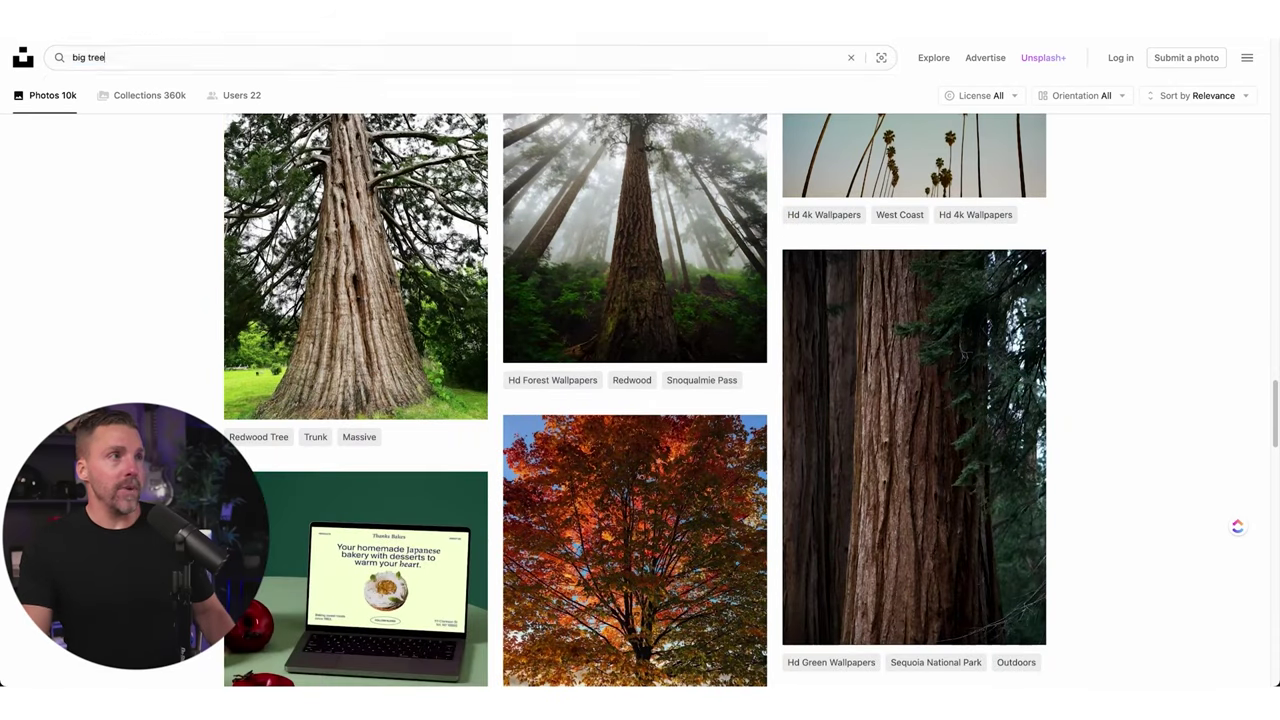
pyautogui.write('tree')
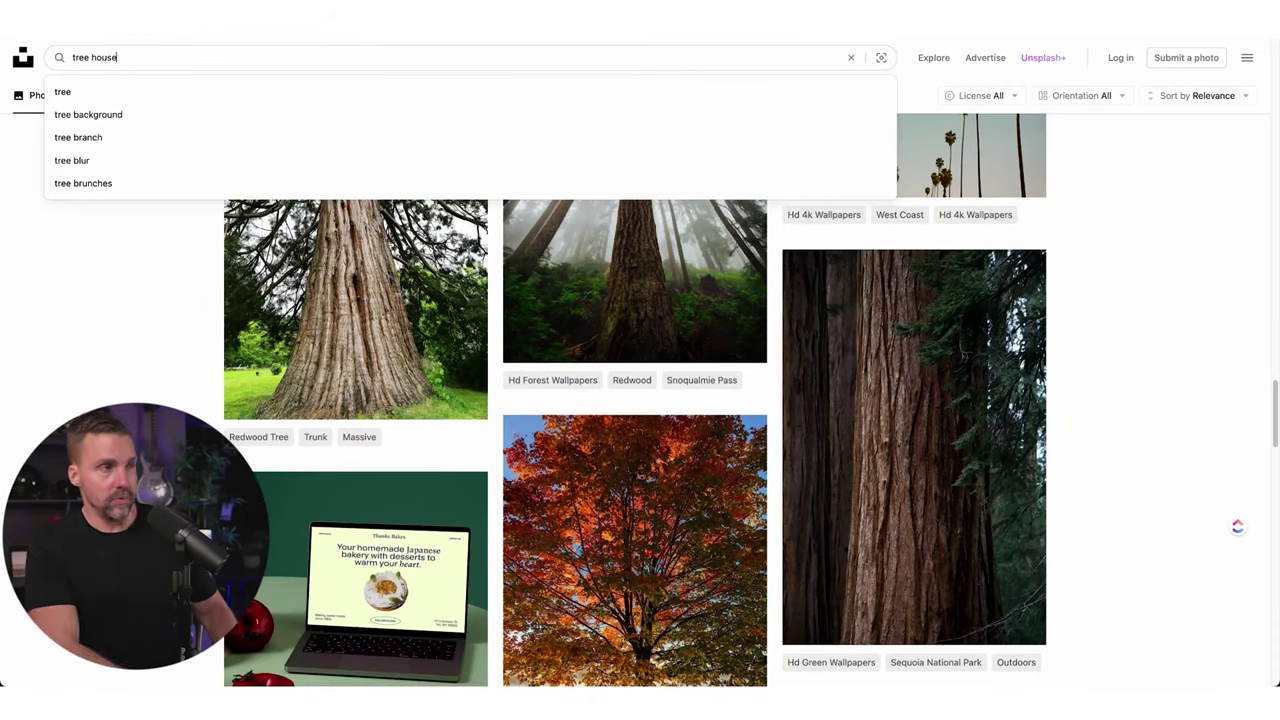
pyautogui.press('Return')
pyautogui.scroll(-4, 640, 400)
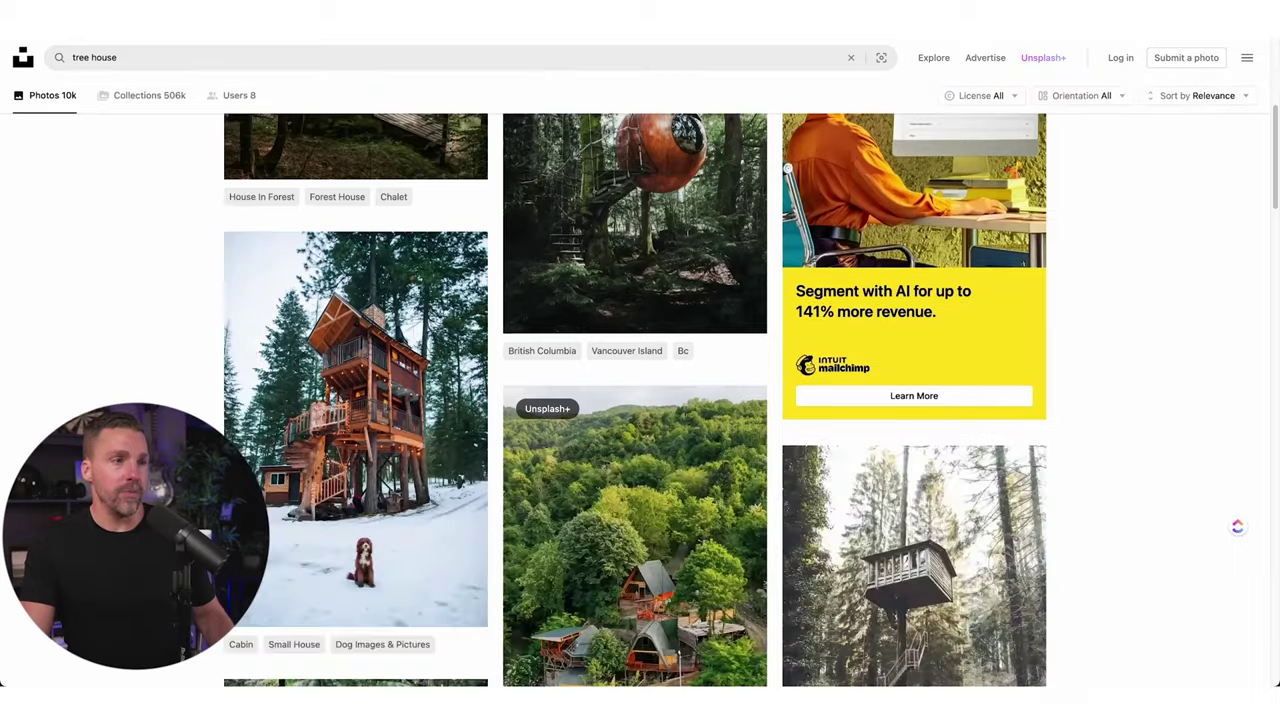
pyautogui.scroll(-3, 470, 280)
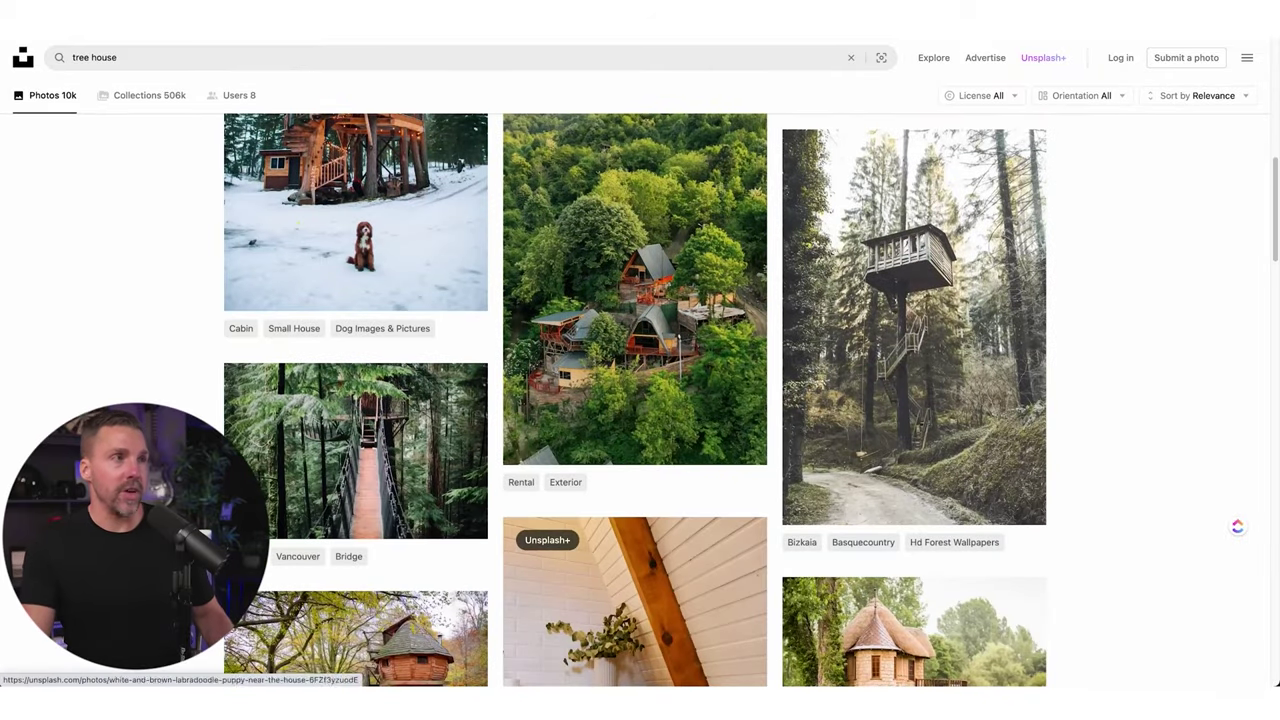
# Search for "tree damage" photos and look through the results, singling out the red car beneath a fallen tree.
pyautogui.click(94, 57)
pyautogui.write('tre')
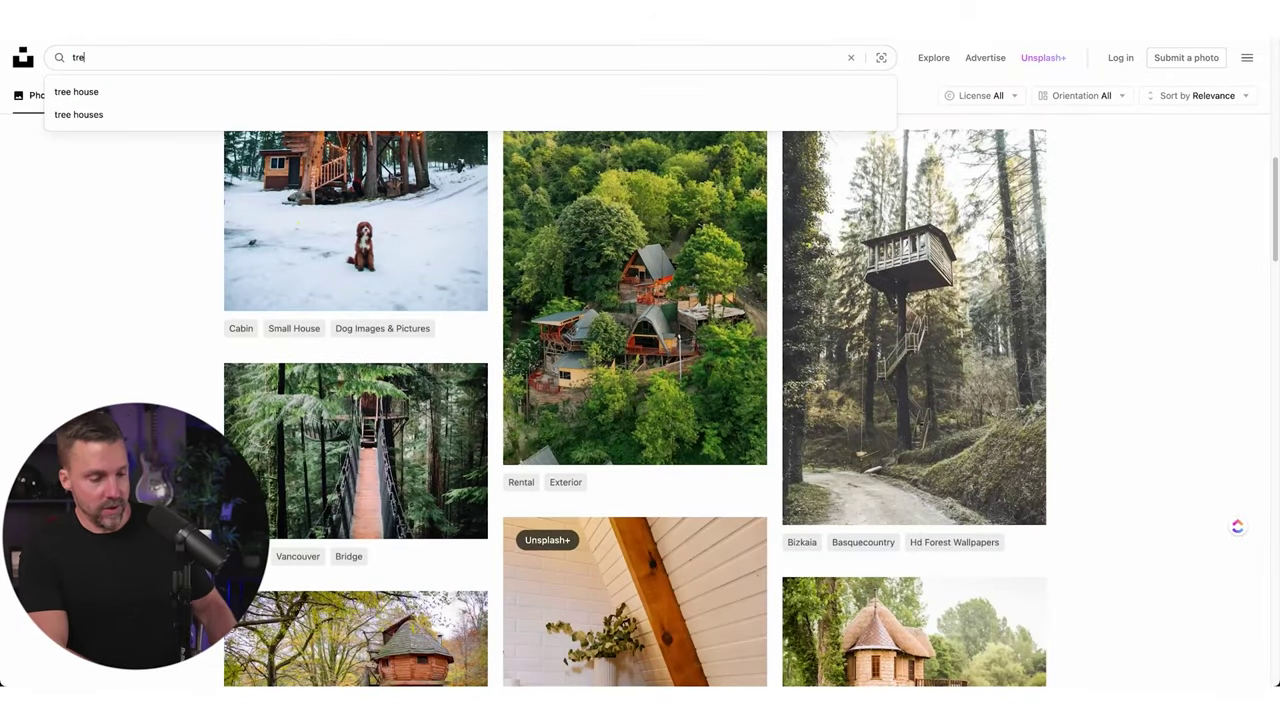
pyautogui.write('e damage')
pyautogui.press('Return')
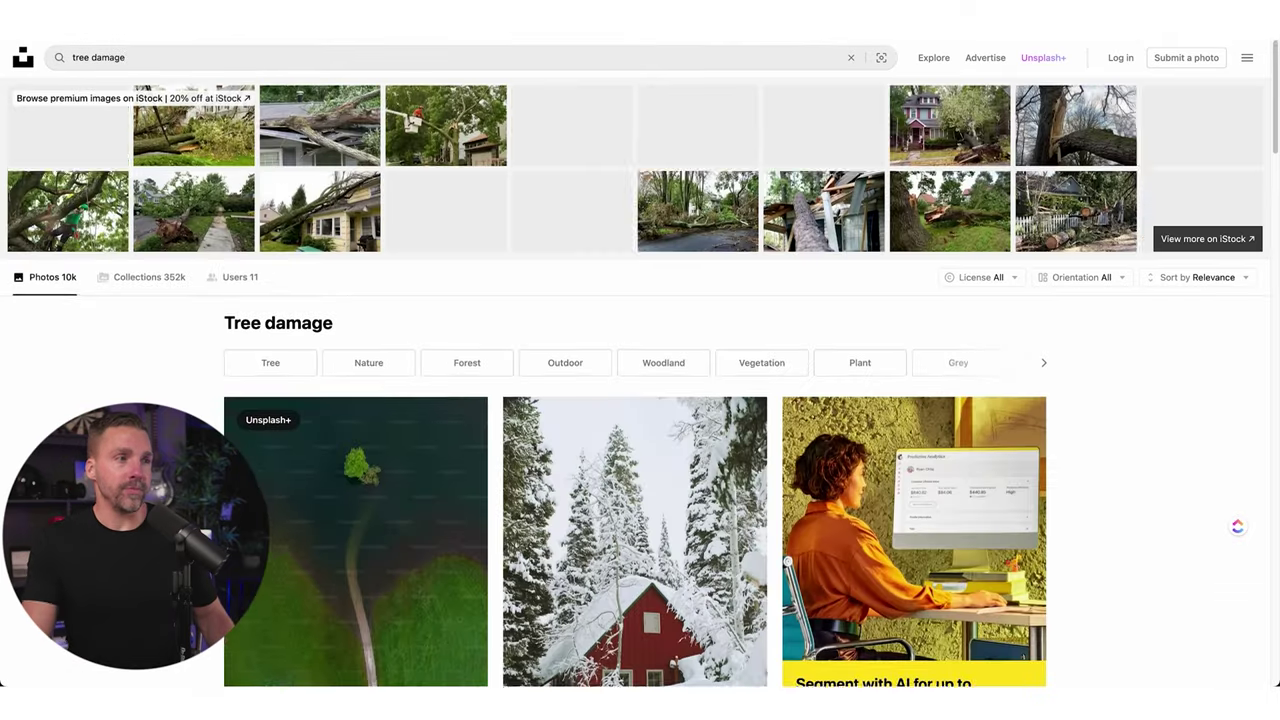
pyautogui.scroll(-15, 738, 172)
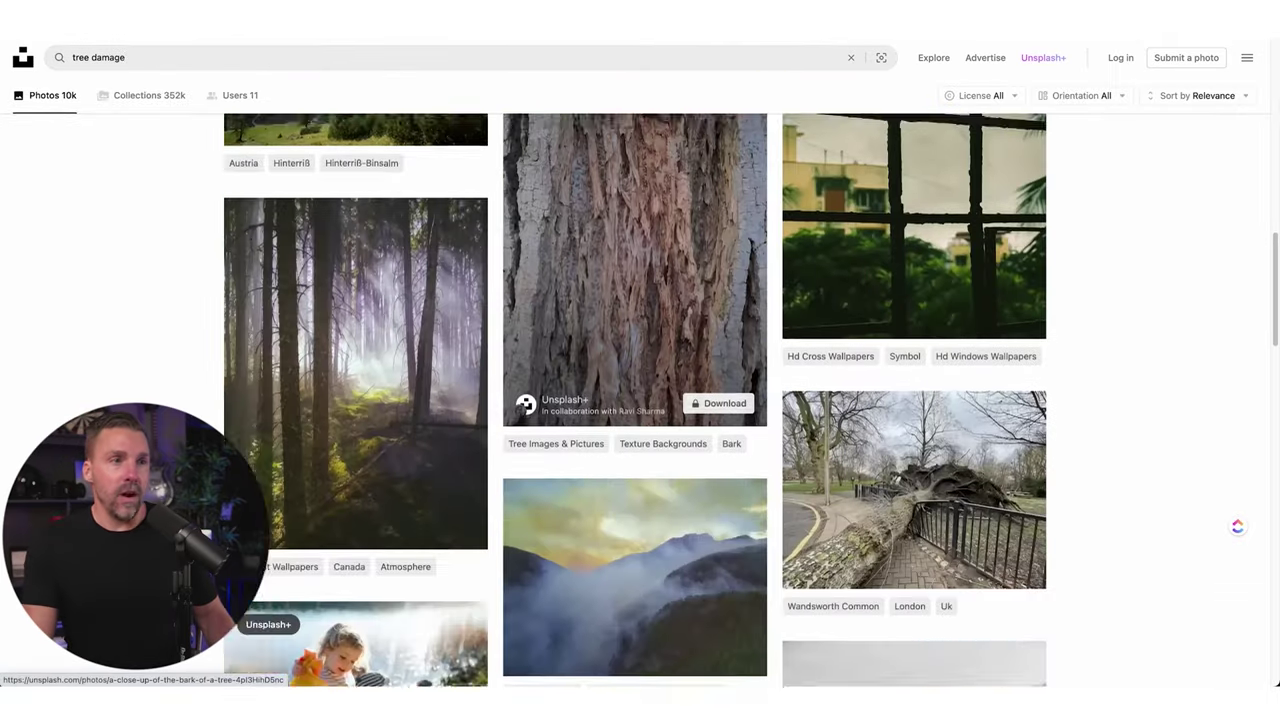
pyautogui.scroll(-10, 635, 350)
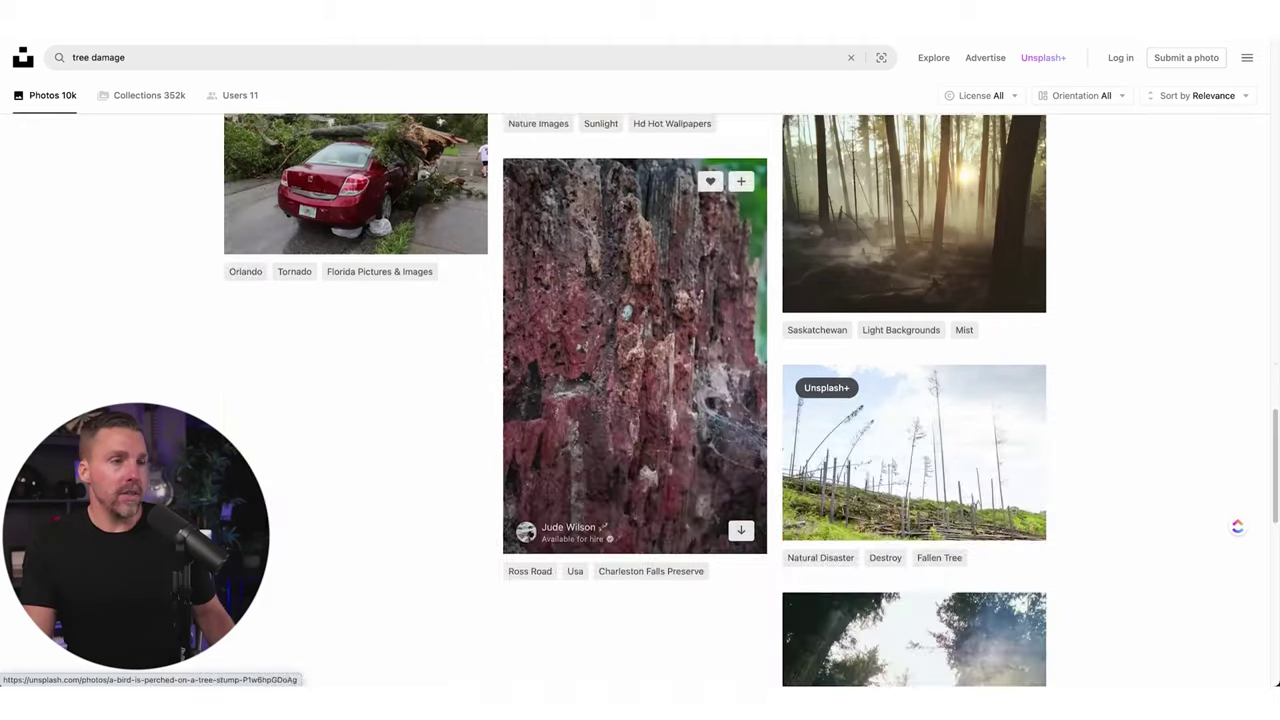
pyautogui.scroll(3, 635, 350)
pyautogui.click(355, 440)
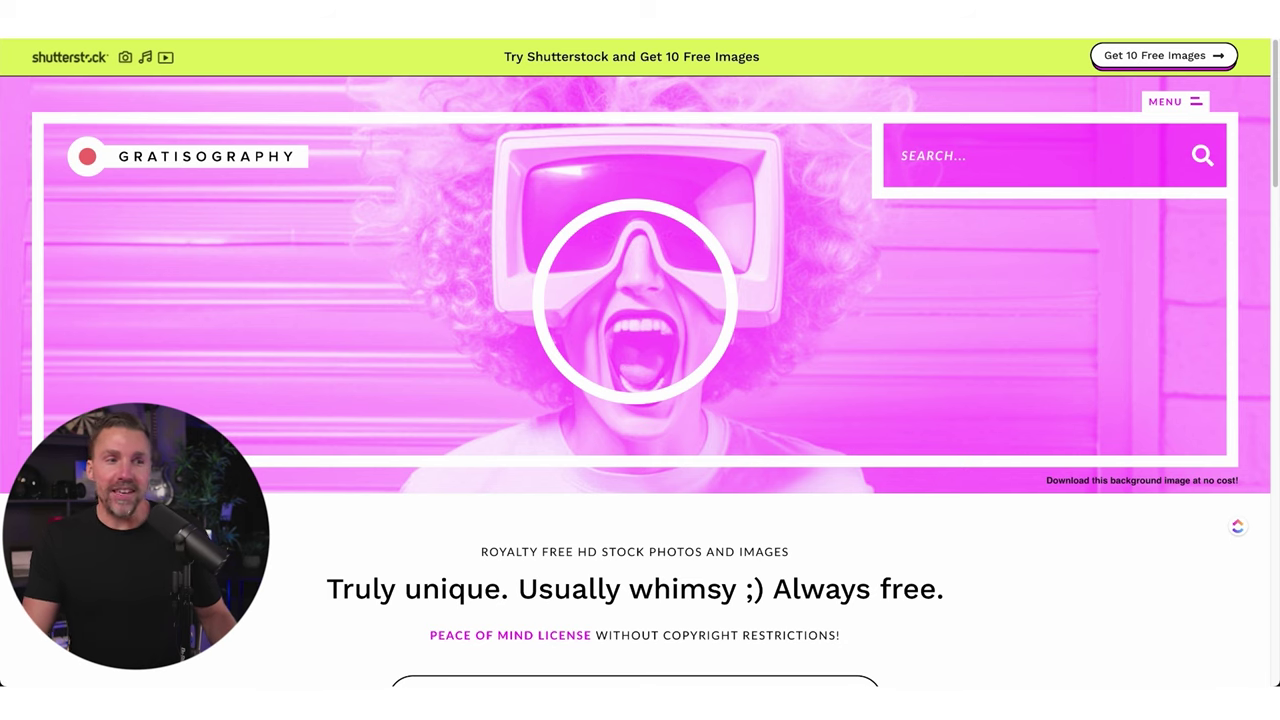
# Browse the recent photos on the Gratisography home page to see its style of free images.
pyautogui.scroll(-3, 640, 400)
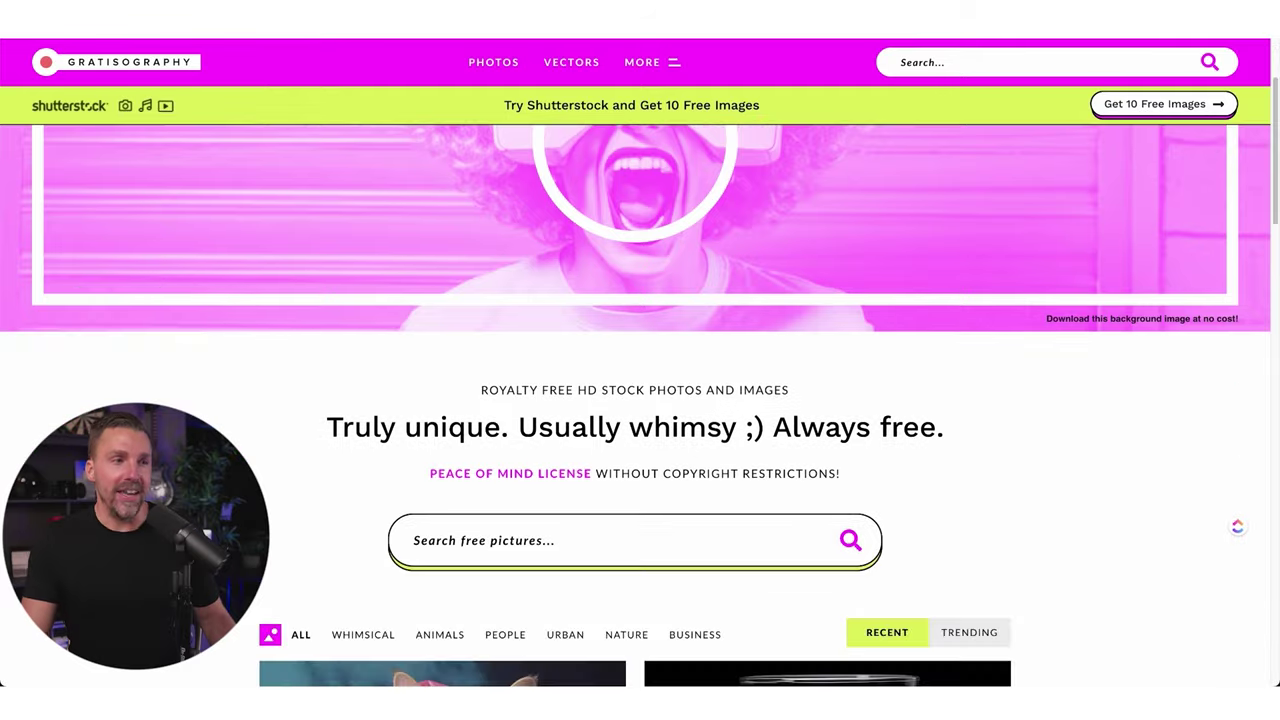
pyautogui.scroll(-3, 635, 406)
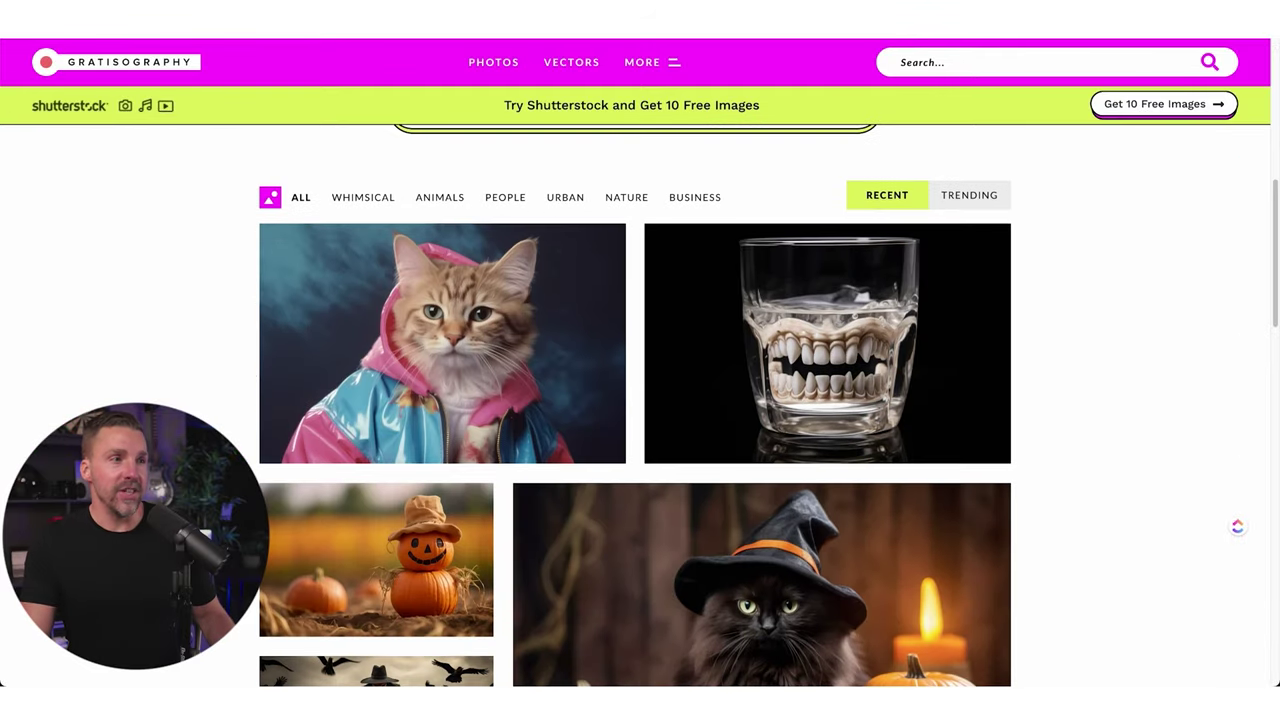
pyautogui.scroll(-3, 635, 406)
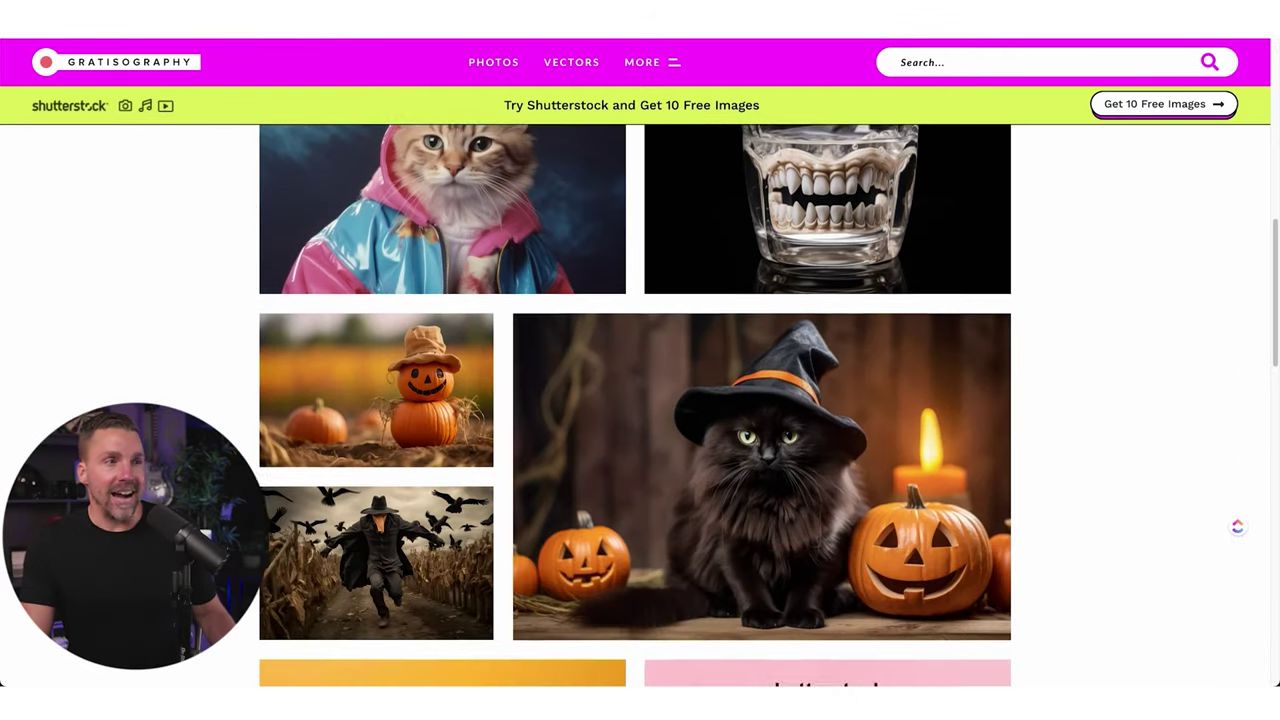
pyautogui.scroll(-3, 635, 406)
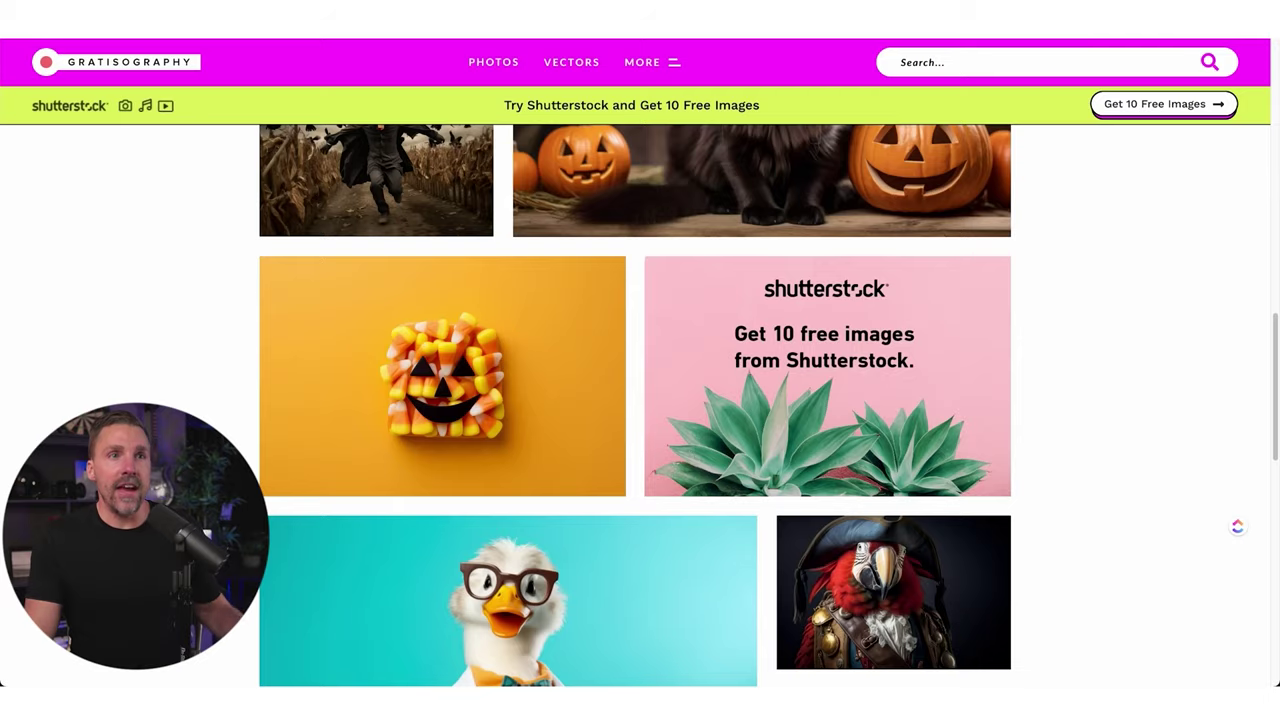
pyautogui.scroll(5, 635, 406)
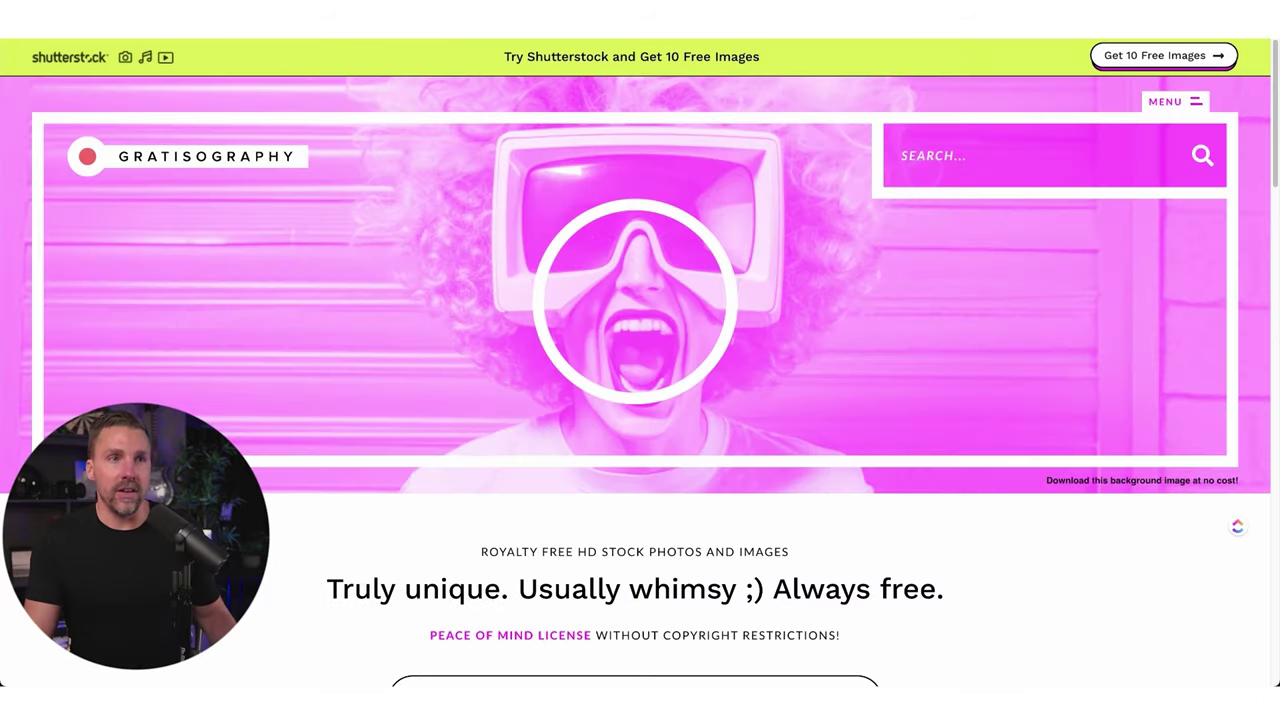
# Search Gratisography for "tree" and review the resulting photos, from the axe image to the black-and-white trees.
pyautogui.click(1030, 155)
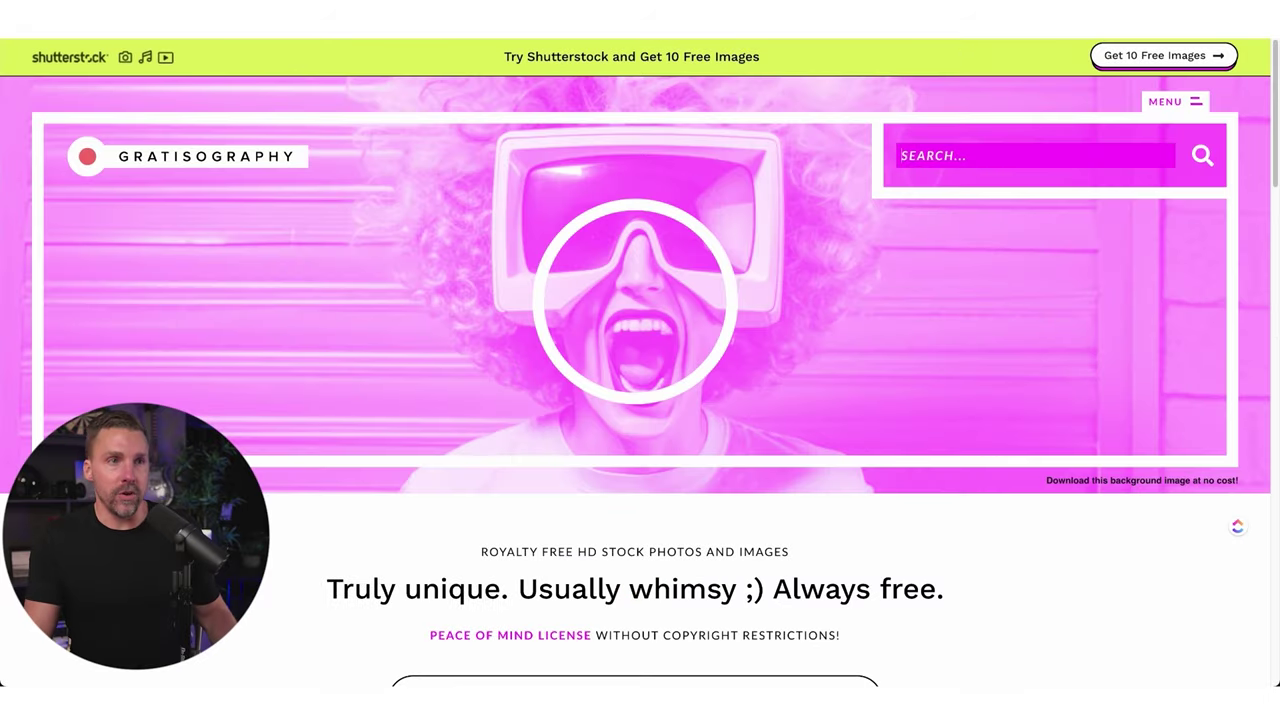
pyautogui.write('tree')
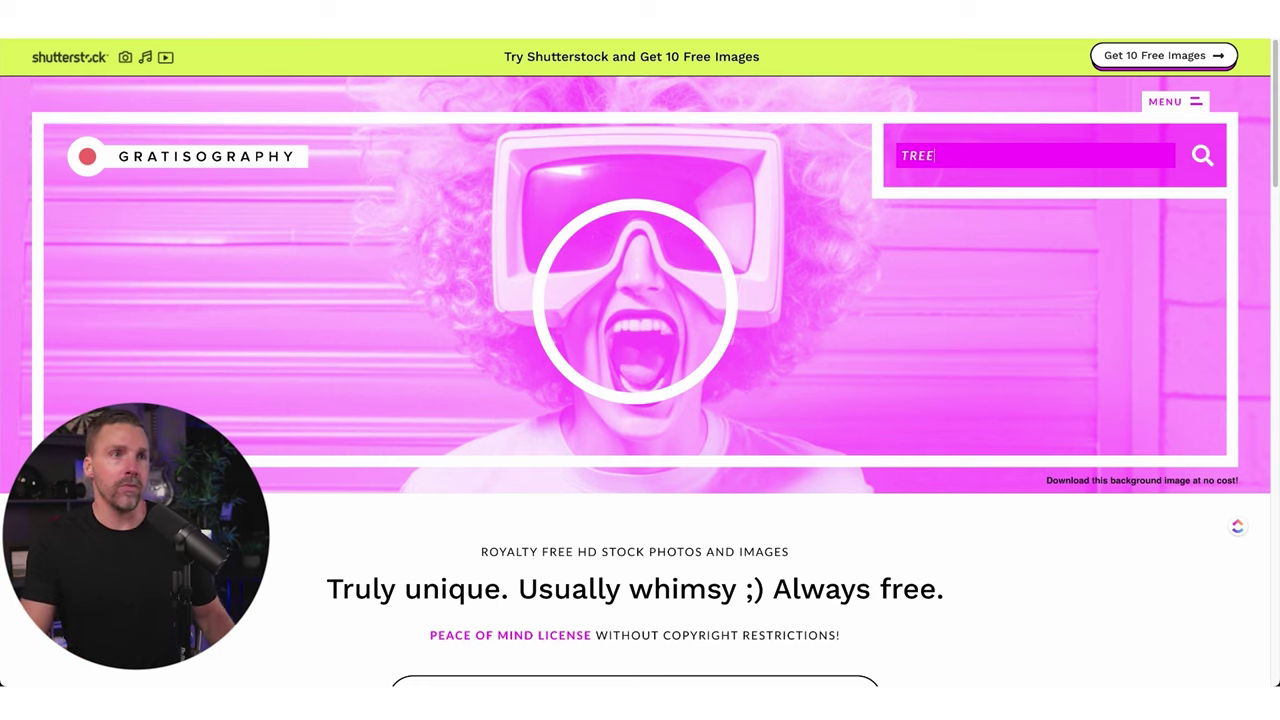
pyautogui.press('Return')
pyautogui.scroll(-5, 280, 470)
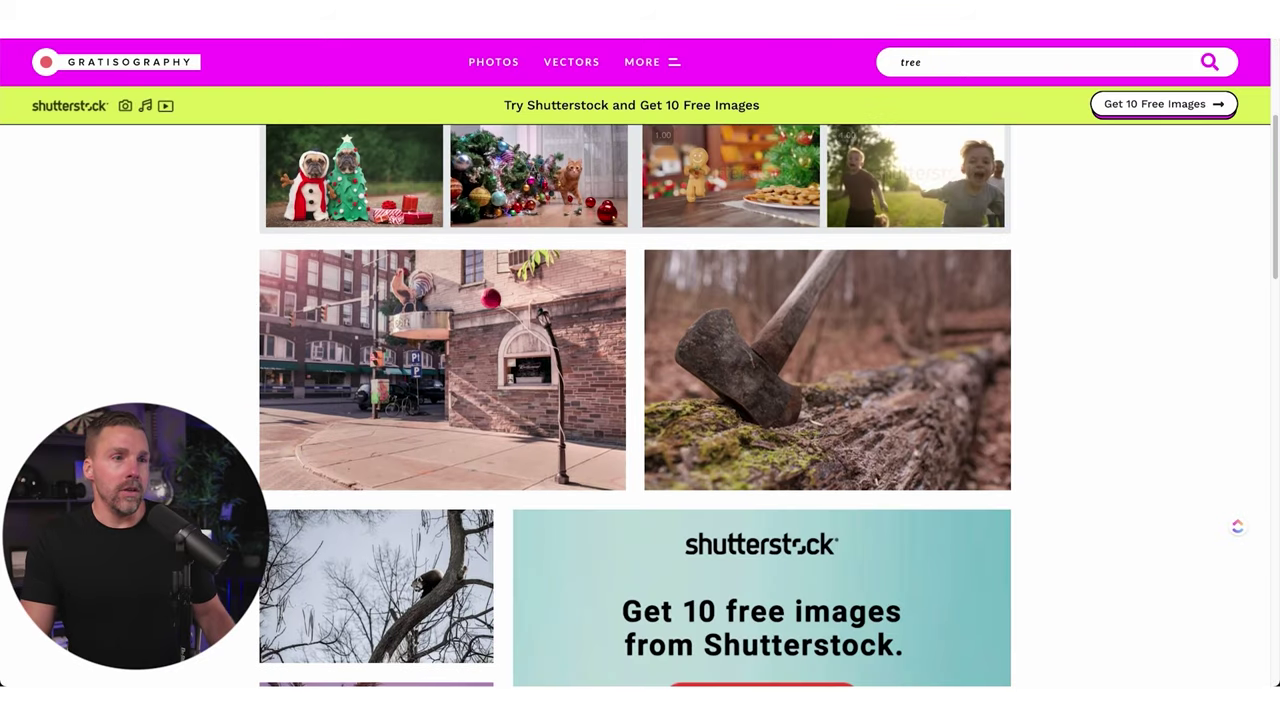
pyautogui.scroll(-5, 635, 406)
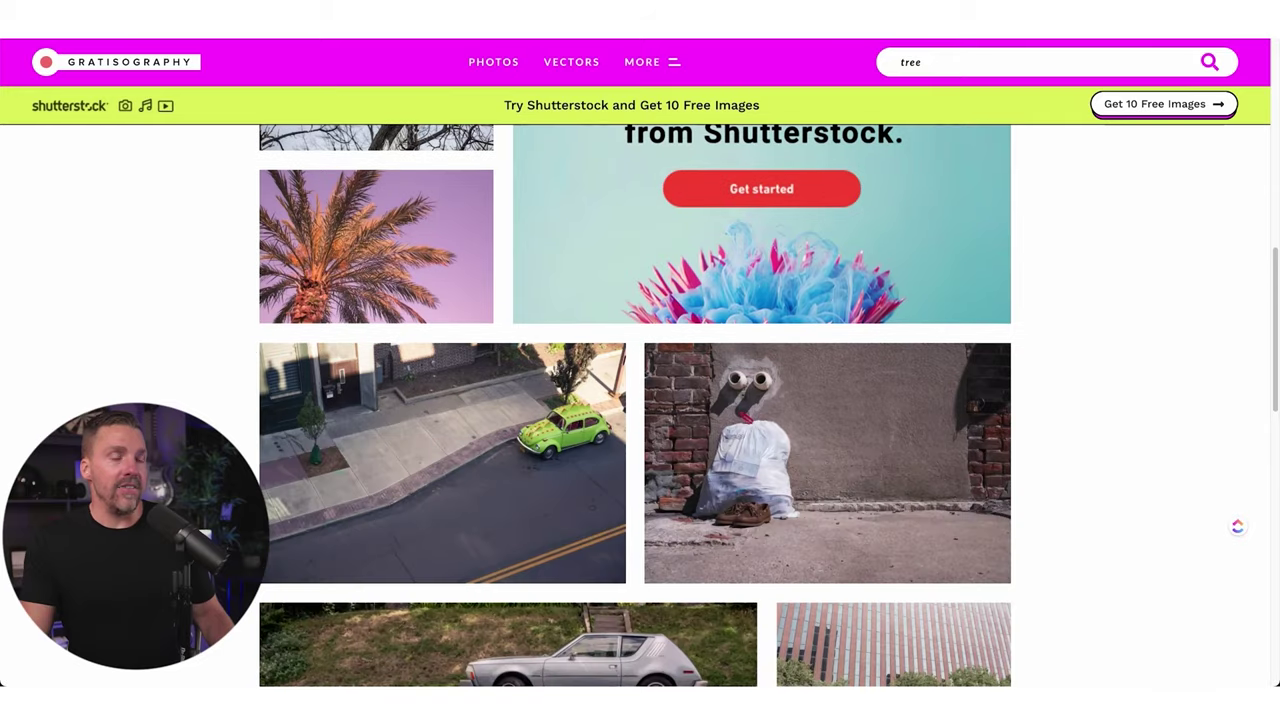
pyautogui.scroll(-7, 635, 406)
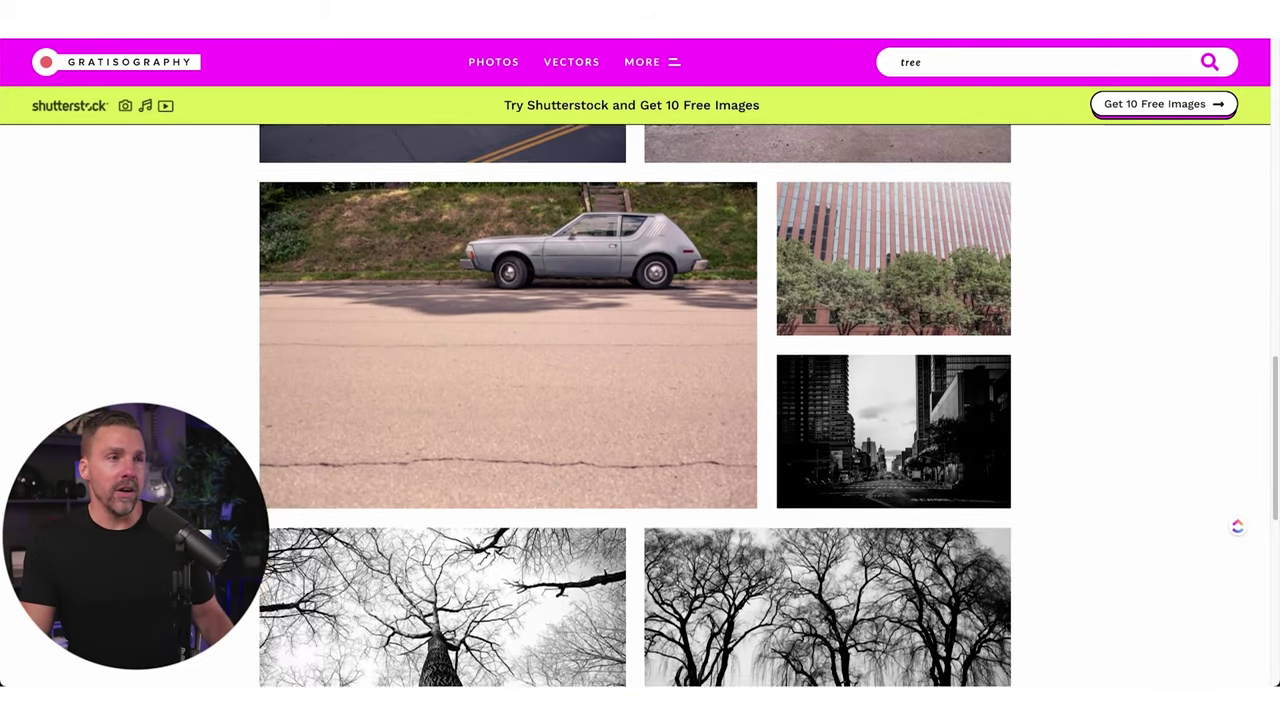
pyautogui.scroll(3, 635, 406)
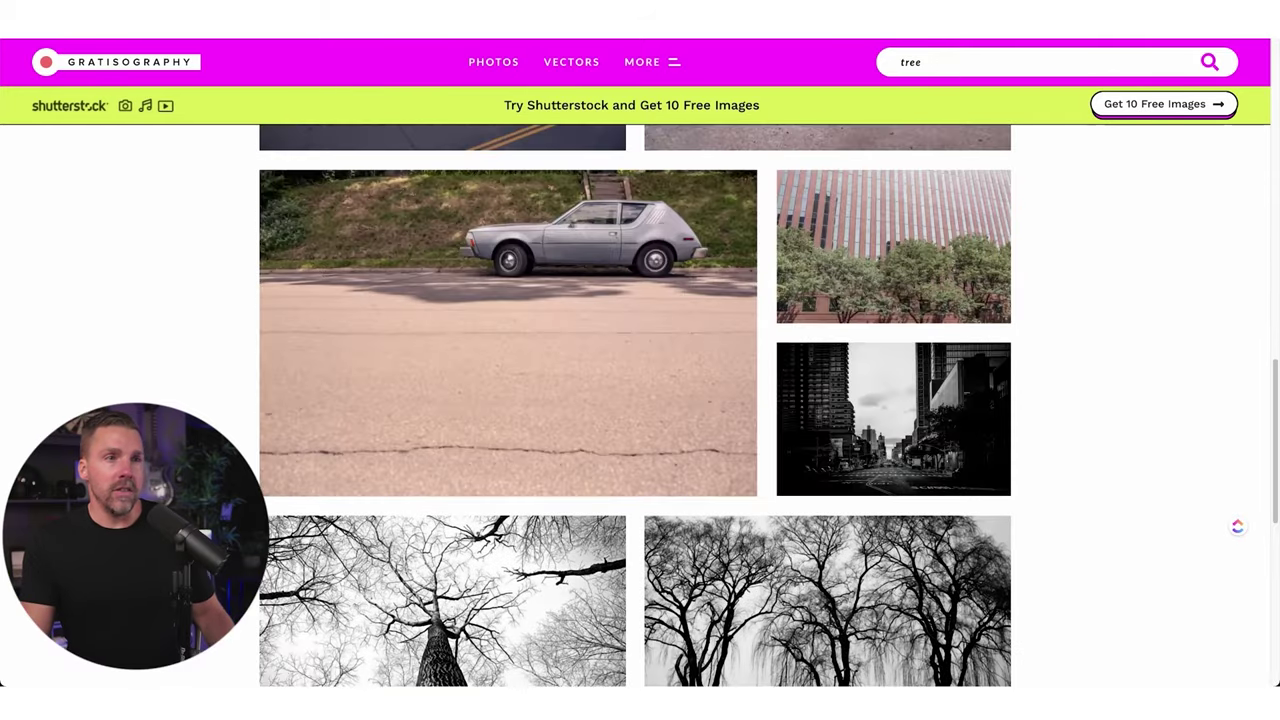
pyautogui.scroll(10, 635, 406)
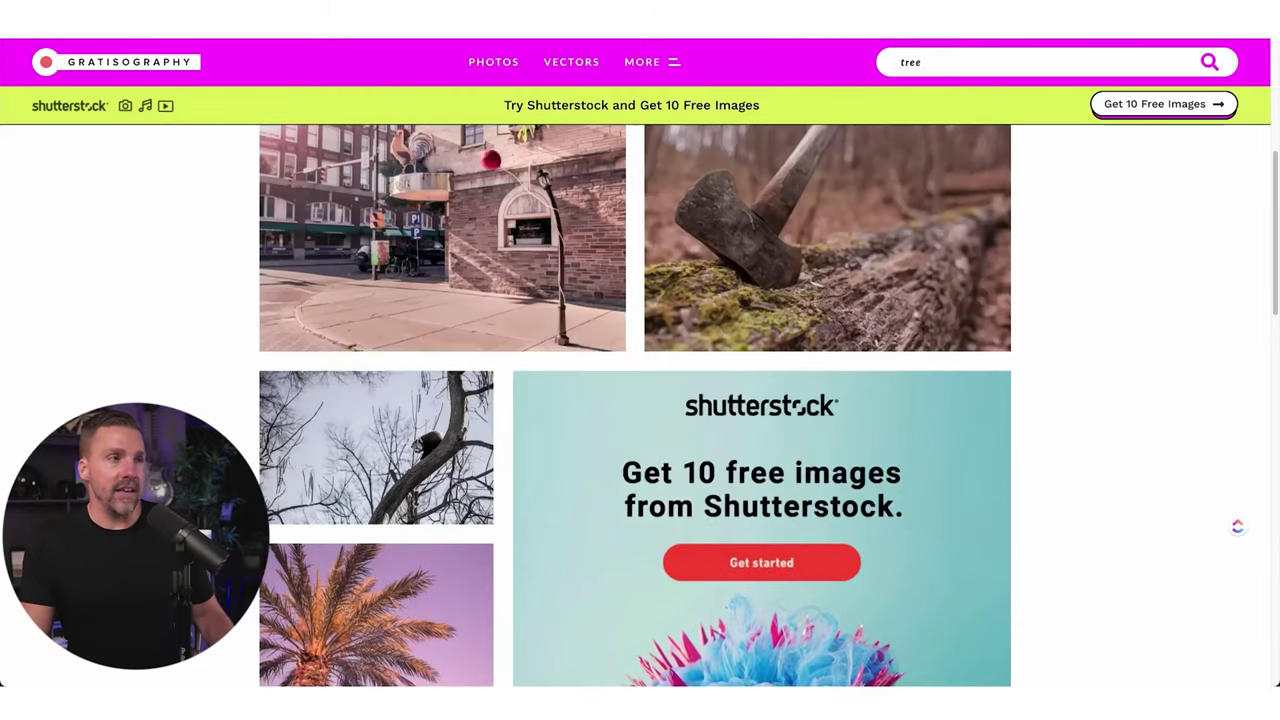
pyautogui.scroll(2, 635, 406)
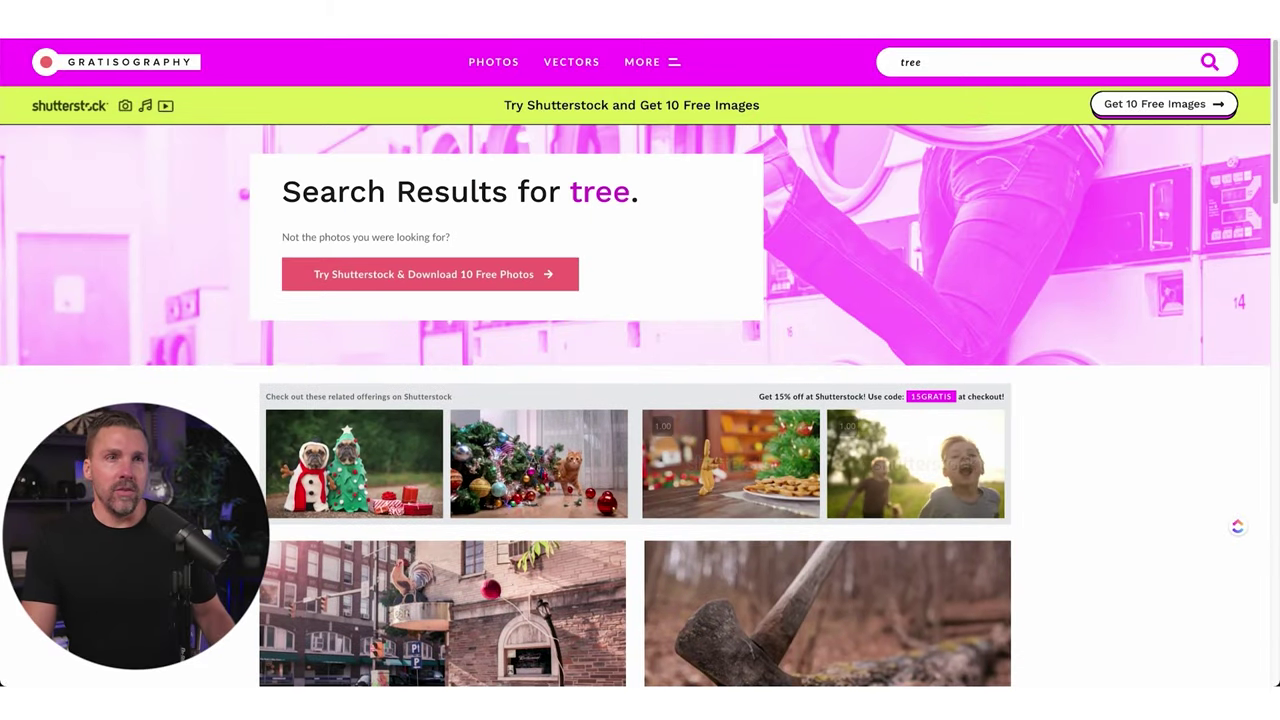
# Replace the search term with "animal", preview the surfing dog photo, and return to the gallery.
pyautogui.doubleClick(910, 62)
pyautogui.write('animal')
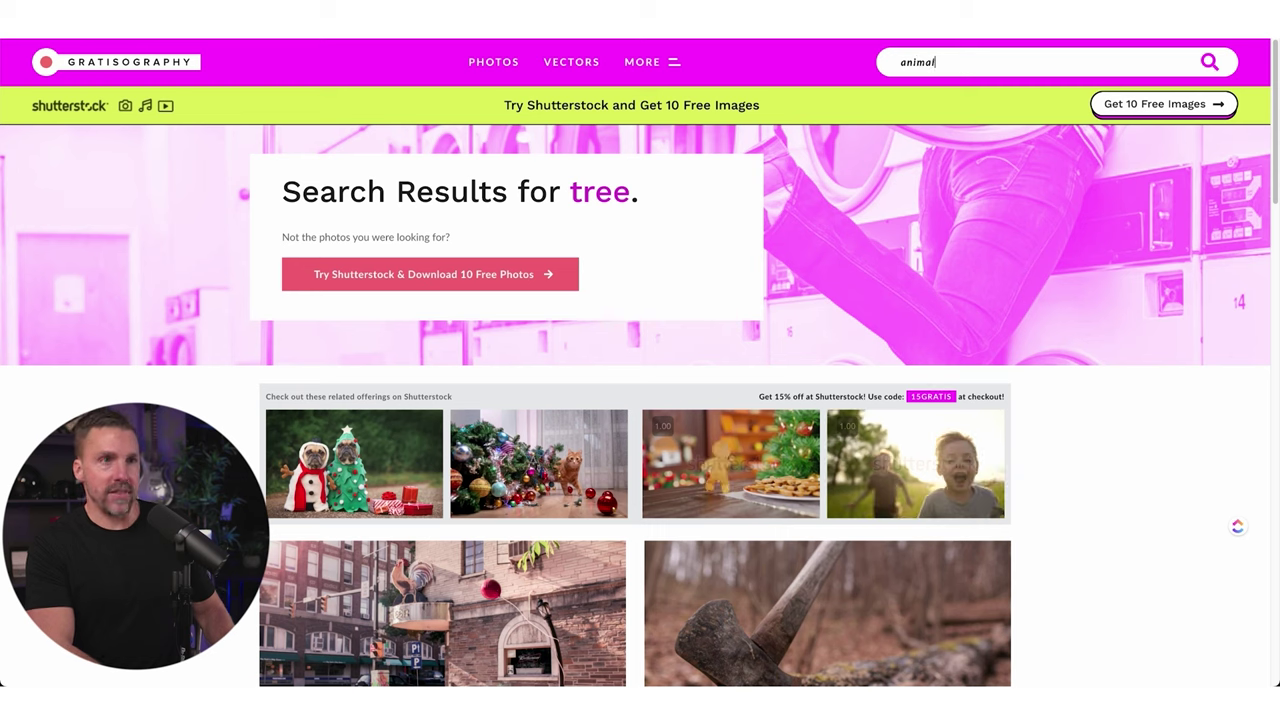
pyautogui.press('Return')
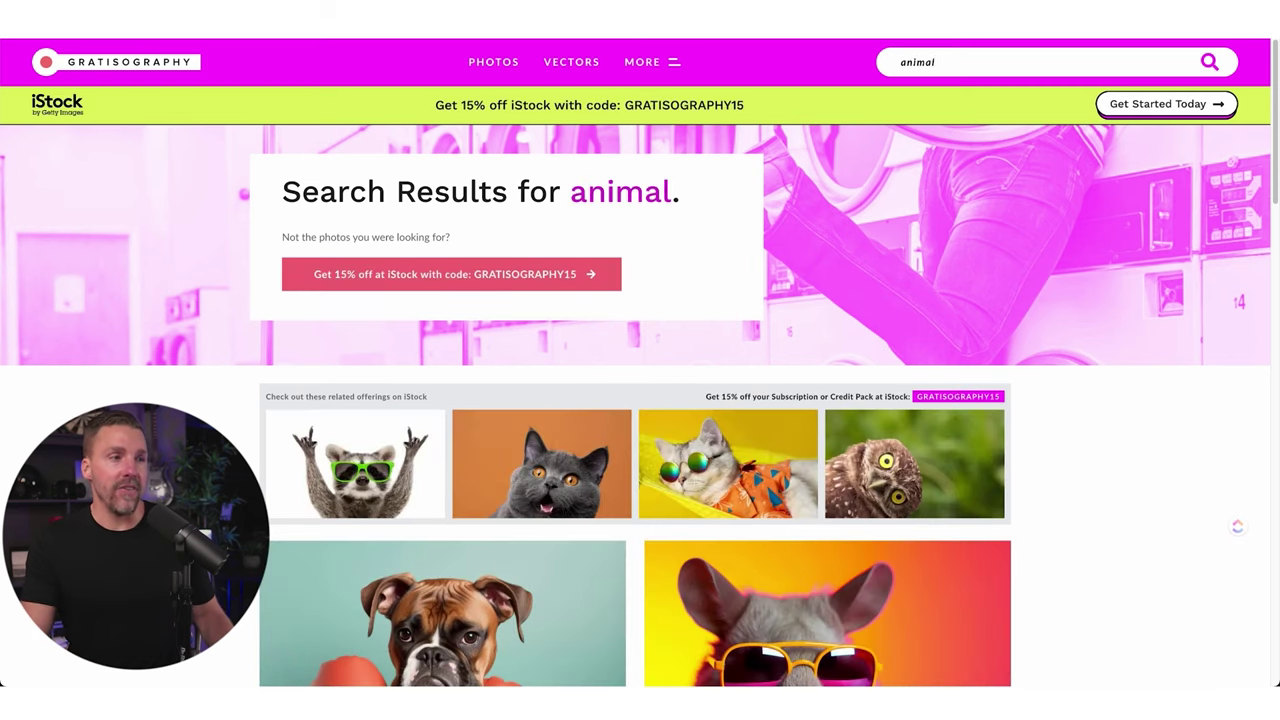
pyautogui.scroll(-2, 640, 406)
pyautogui.scroll(-2, 640, 406)
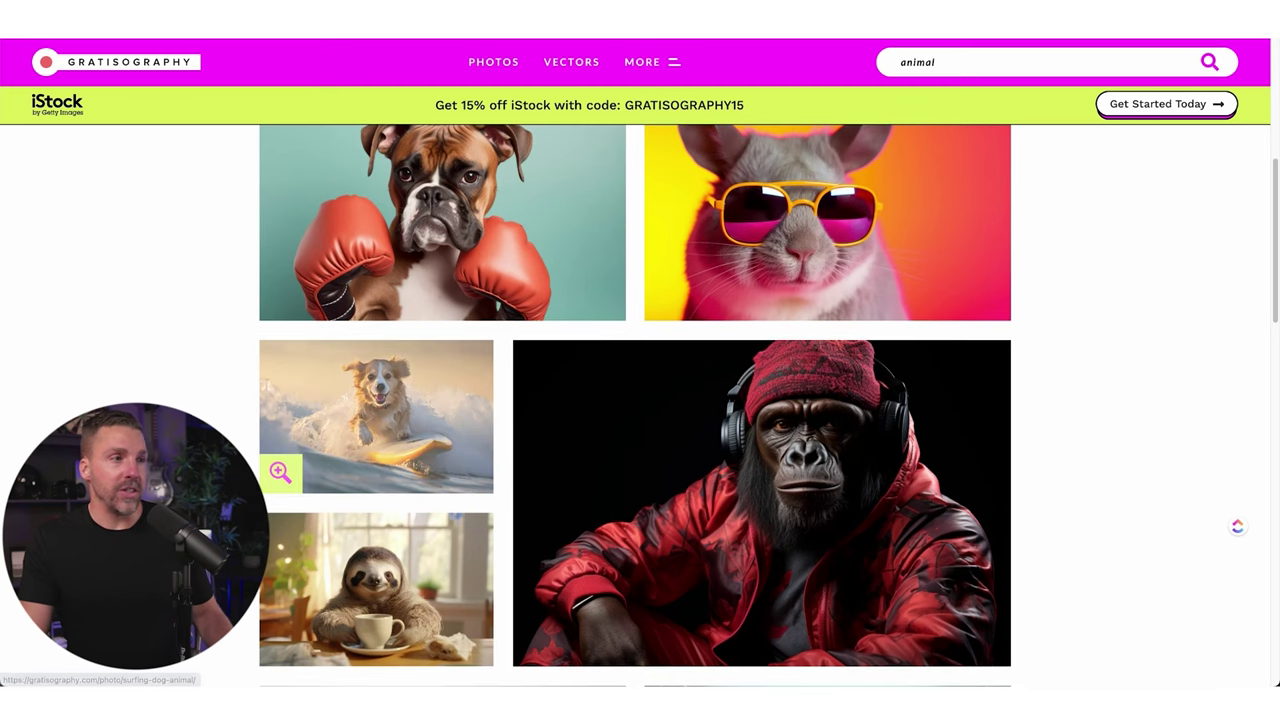
pyautogui.click(376, 416)
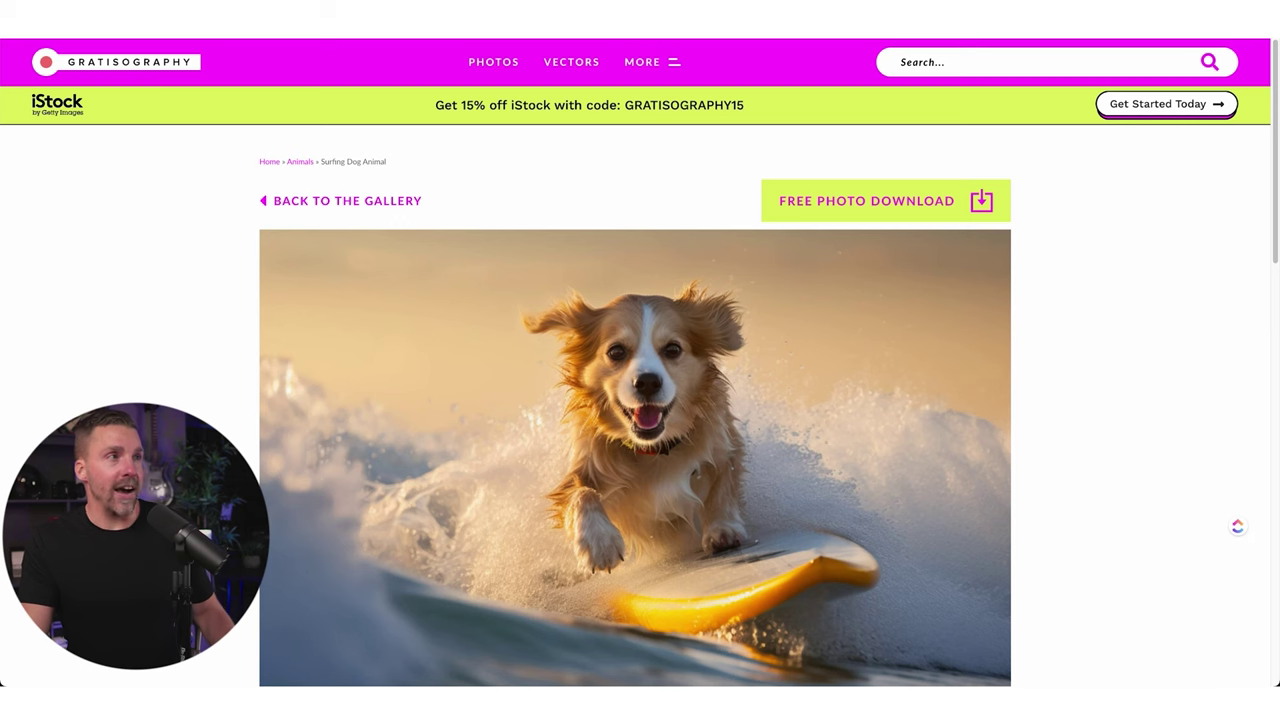
pyautogui.click(347, 200)
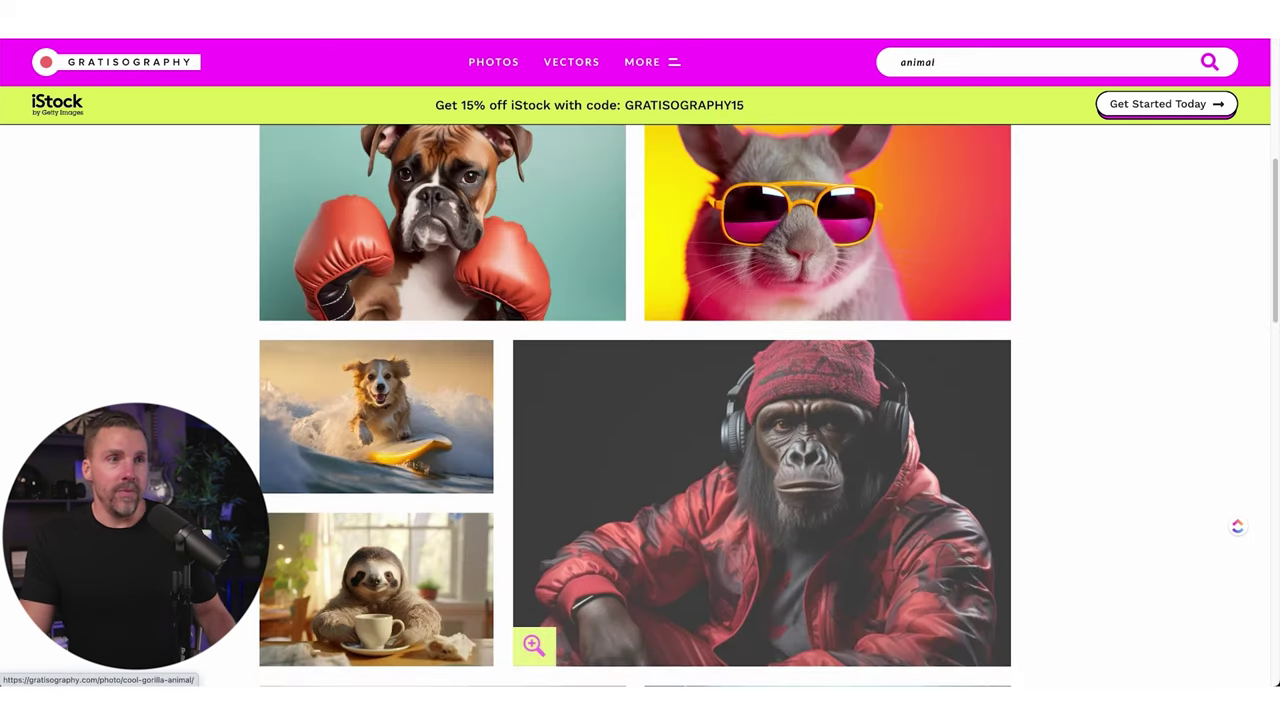
# Go through the remaining animal photos on the page and open the one of the cat in a dark hoodie.
pyautogui.scroll(-2, 640, 420)
pyautogui.scroll(-8, 570, 440)
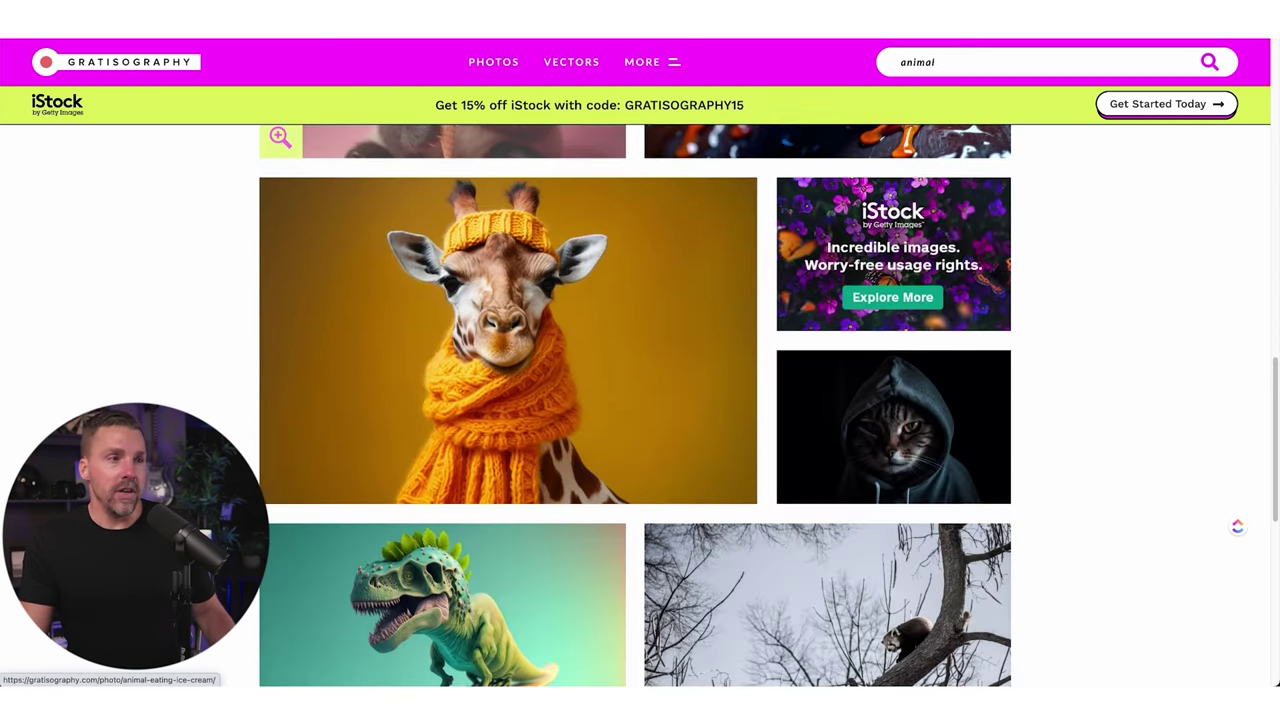
pyautogui.scroll(-2, 570, 440)
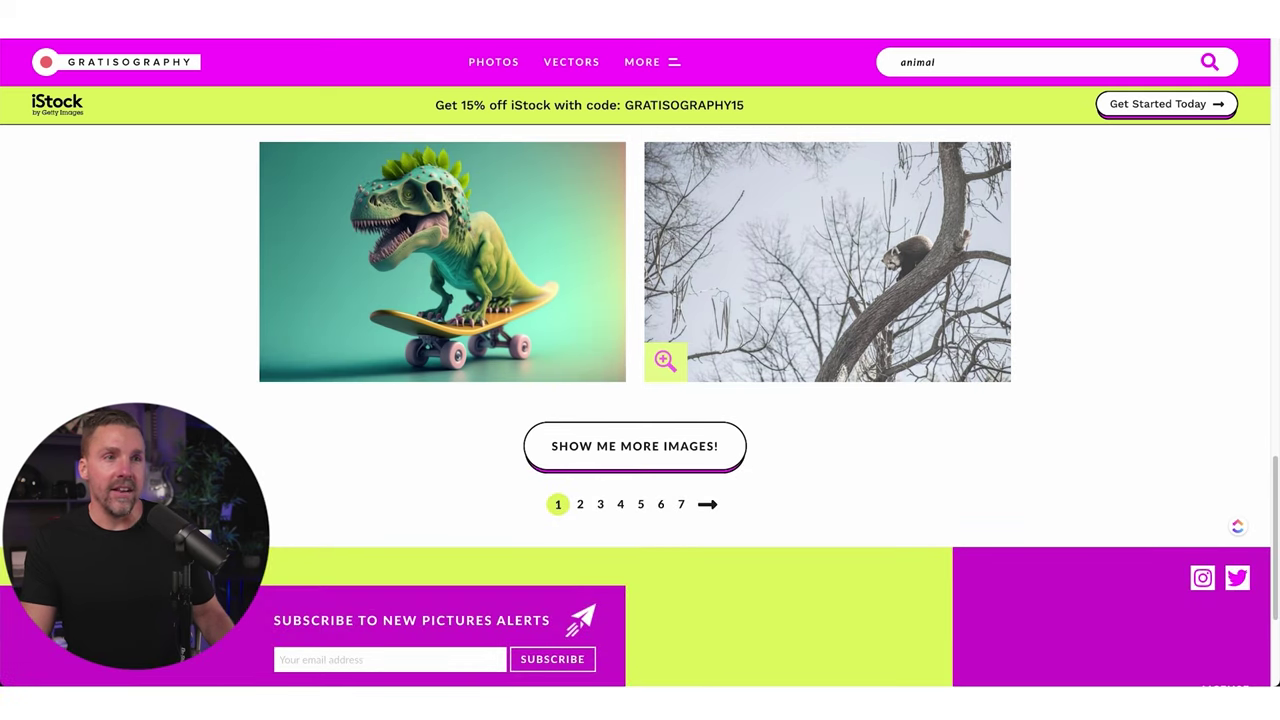
pyautogui.scroll(3, 760, 450)
pyautogui.scroll(1, 800, 520)
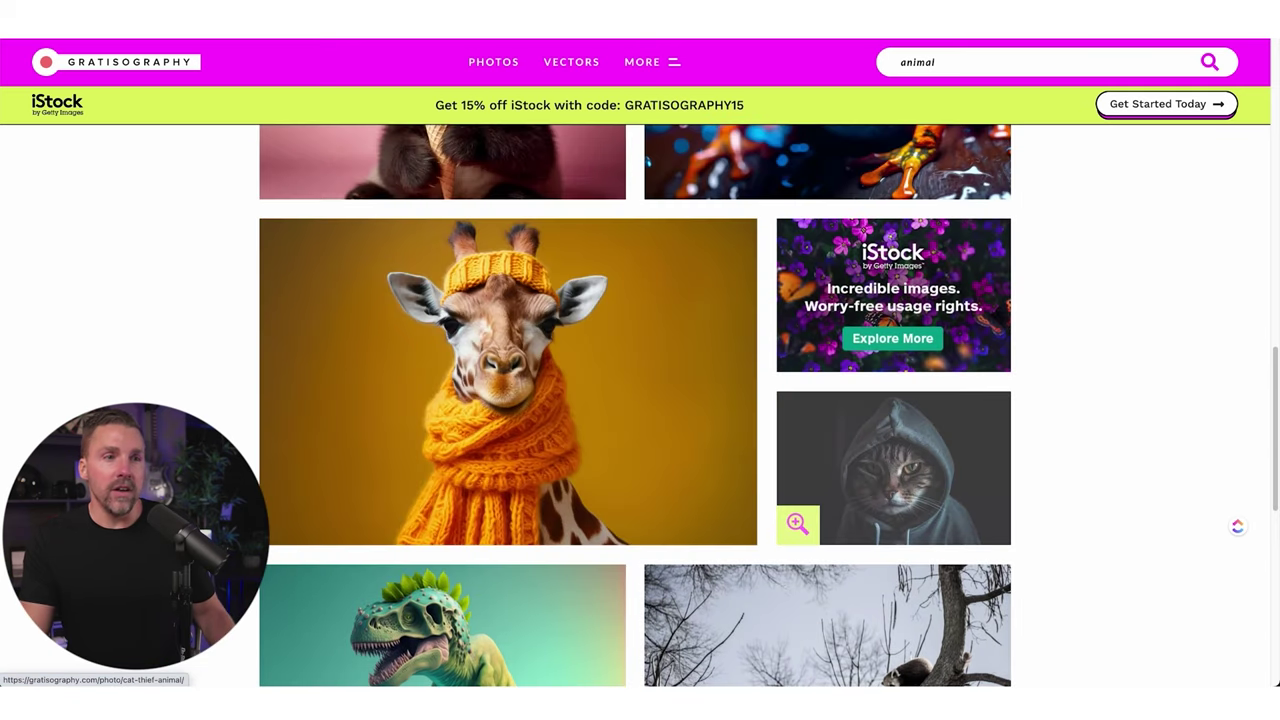
pyautogui.click(800, 520)
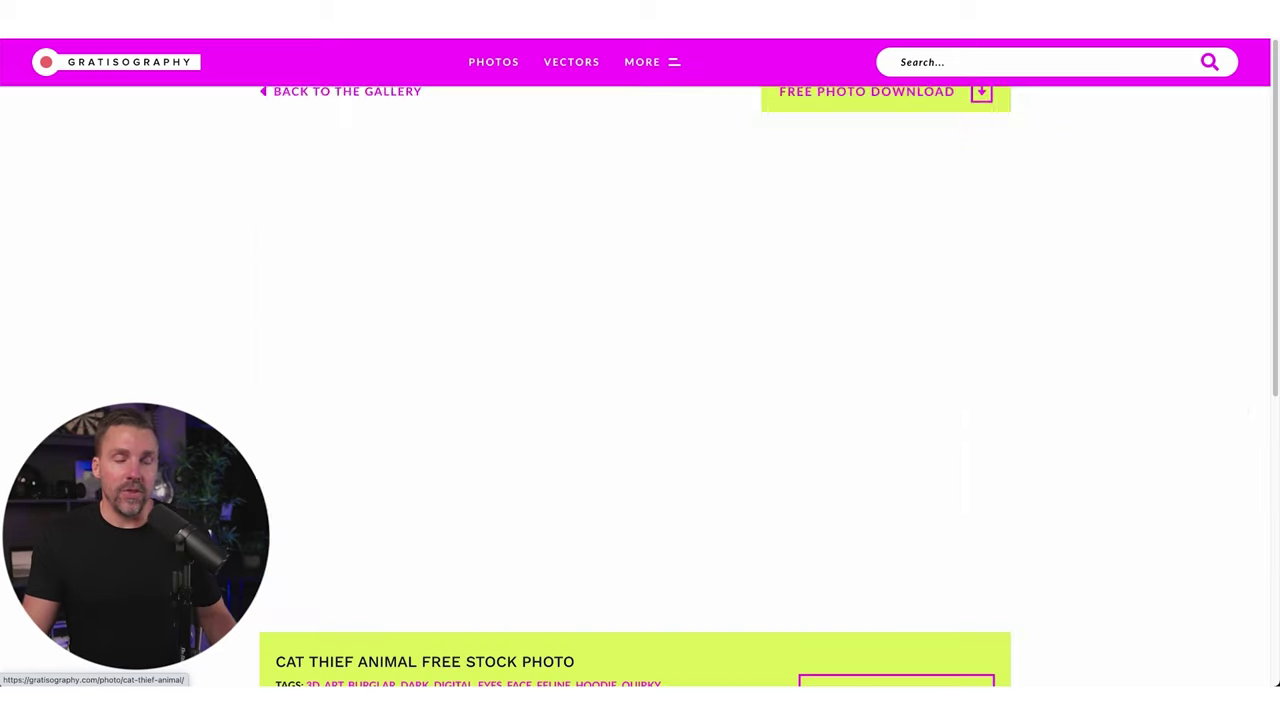
pyautogui.scroll(-2, 635, 400)
pyautogui.scroll(1, 635, 400)
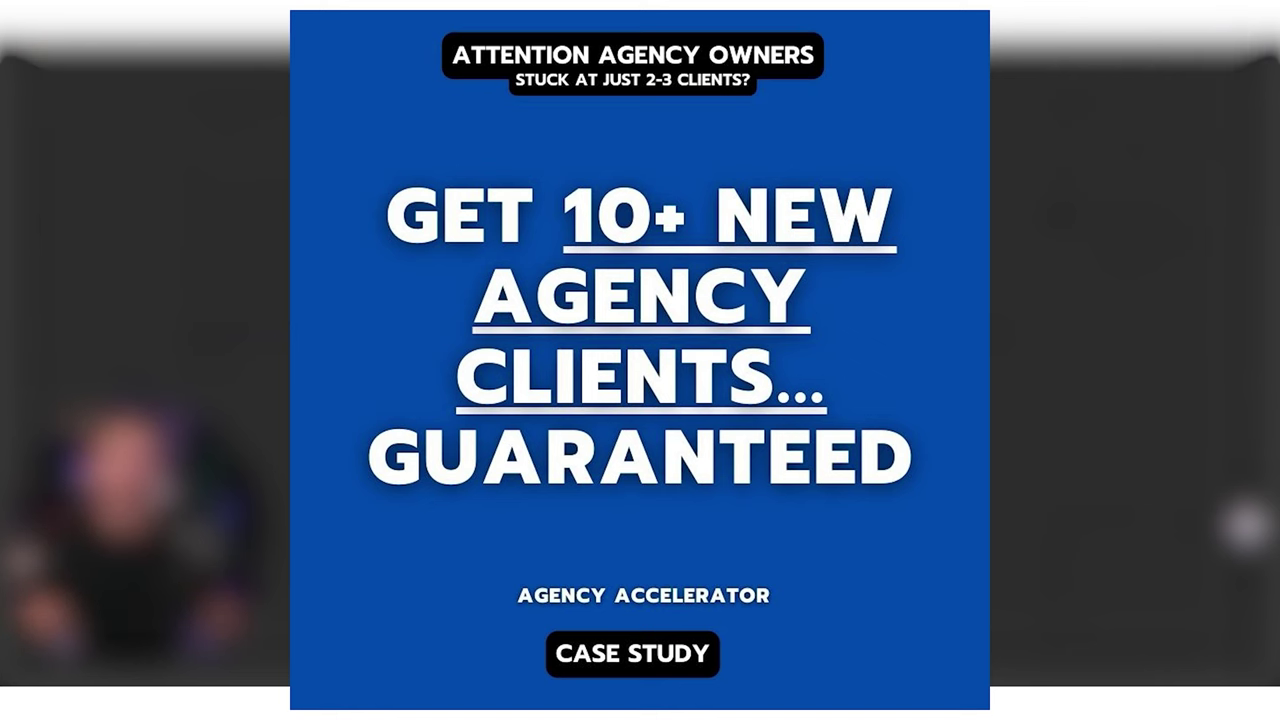
pyautogui.press('Right')
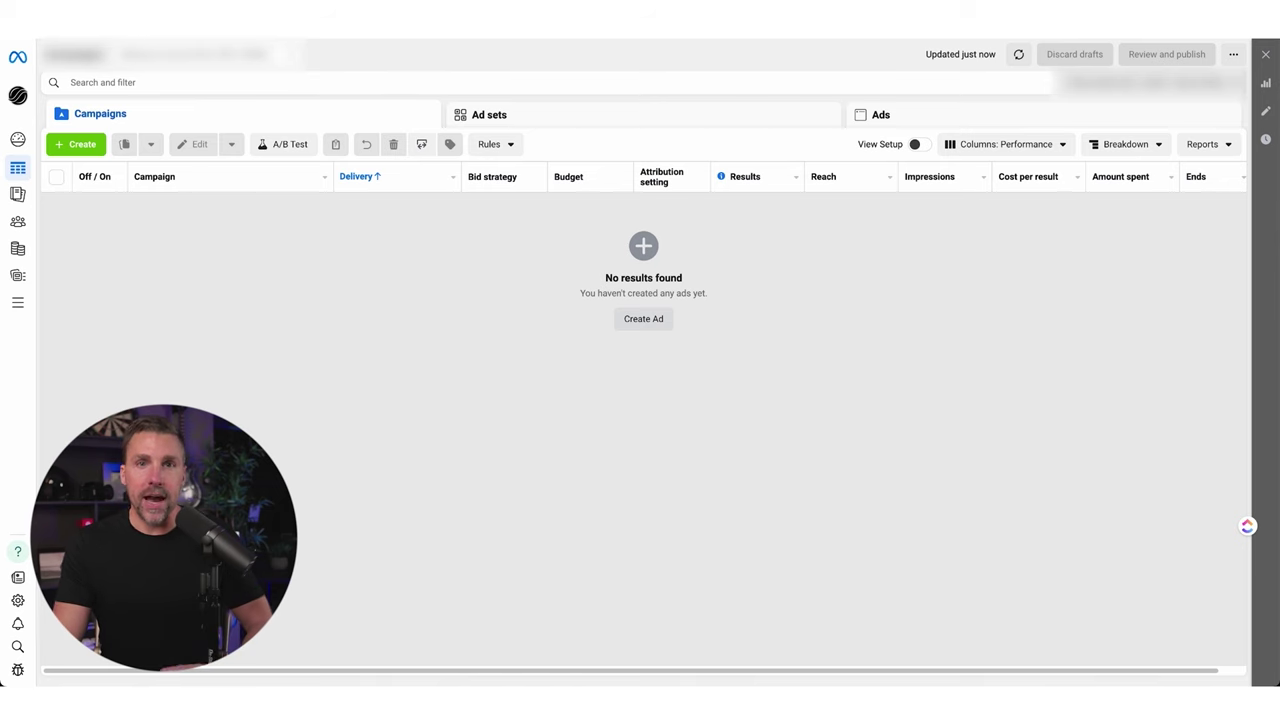
# Create a new campaign with the Leads objective and the recommended settings setup.
pyautogui.moveTo(568, 176)
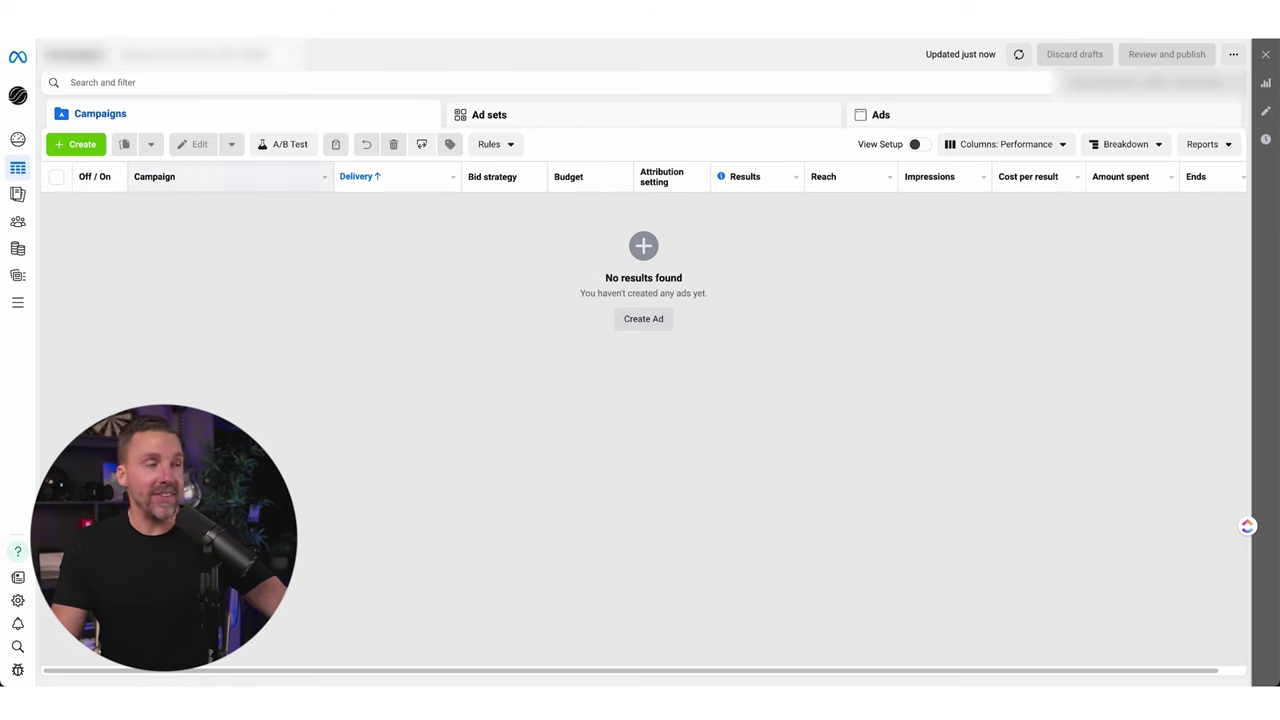
pyautogui.click(75, 144)
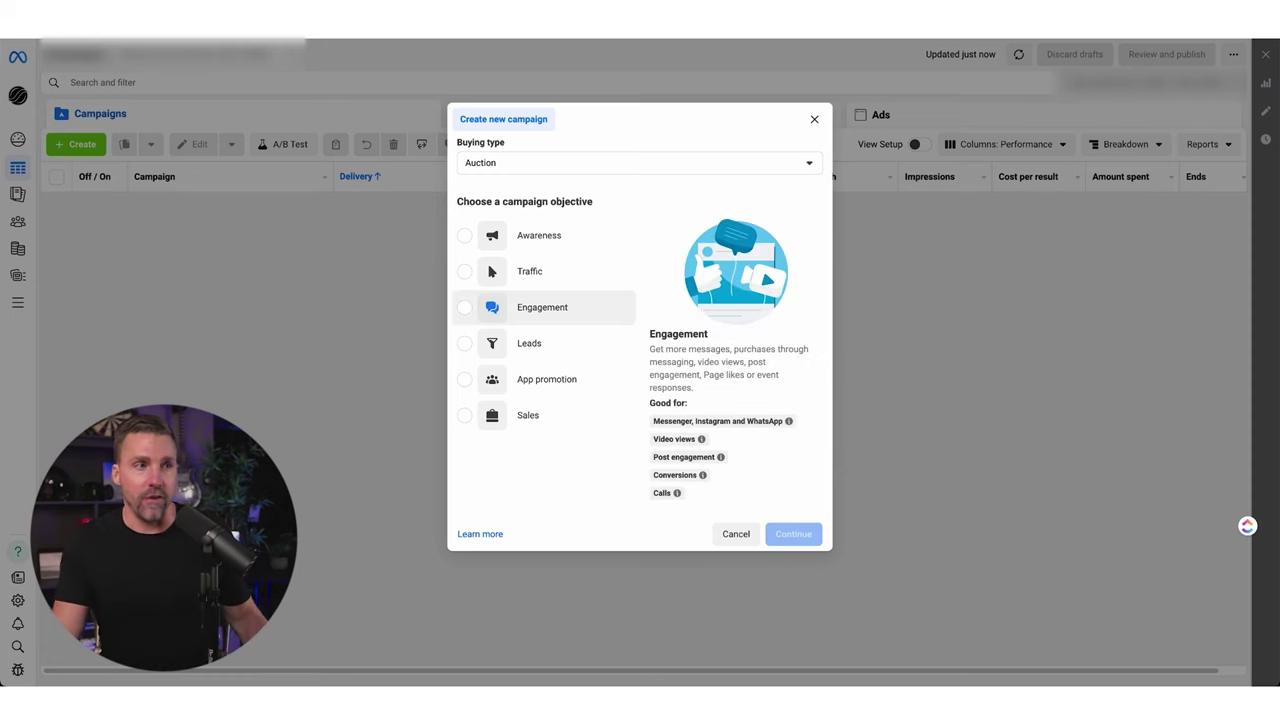
pyautogui.moveTo(543, 343)
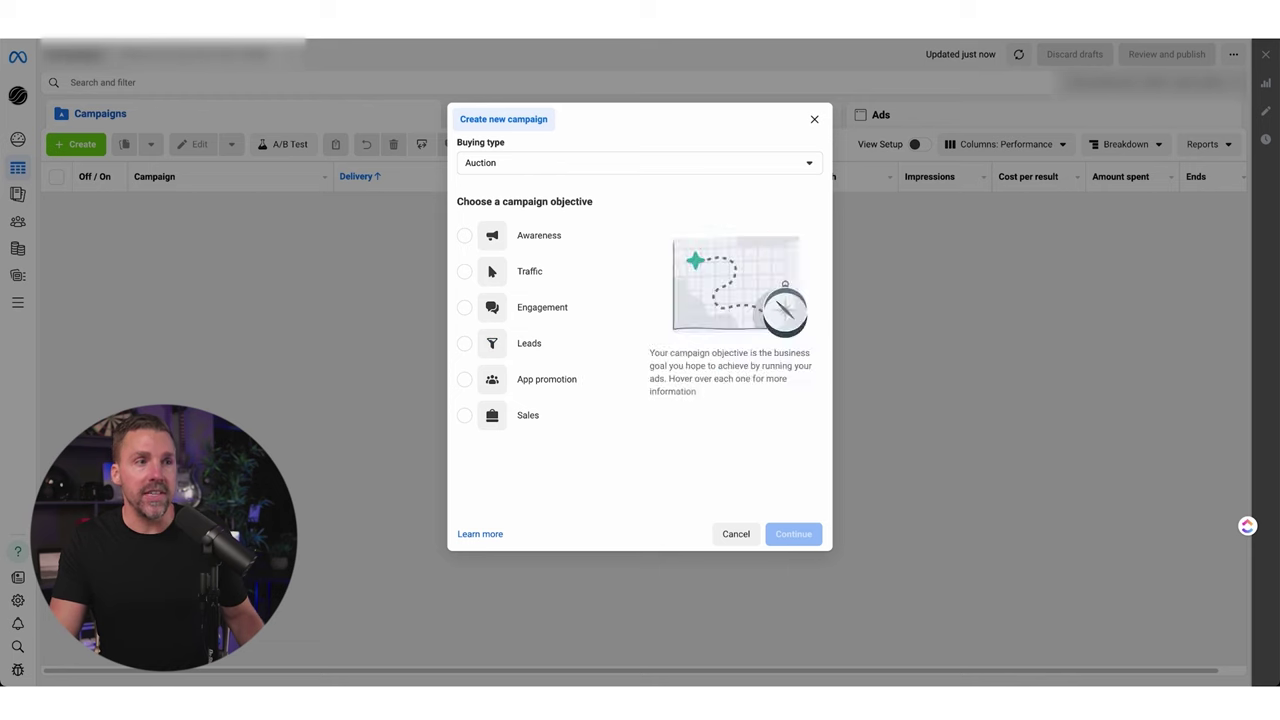
pyautogui.click(543, 343)
pyautogui.moveTo(685, 374)
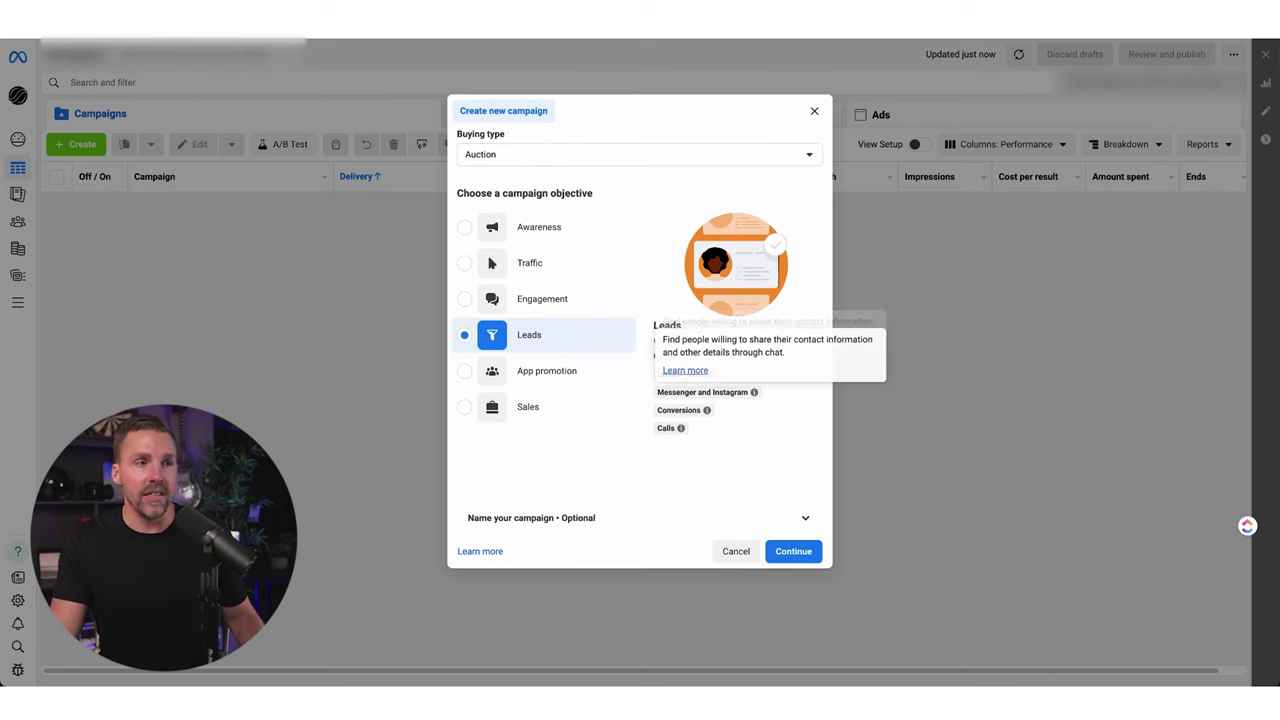
pyautogui.moveTo(683, 410)
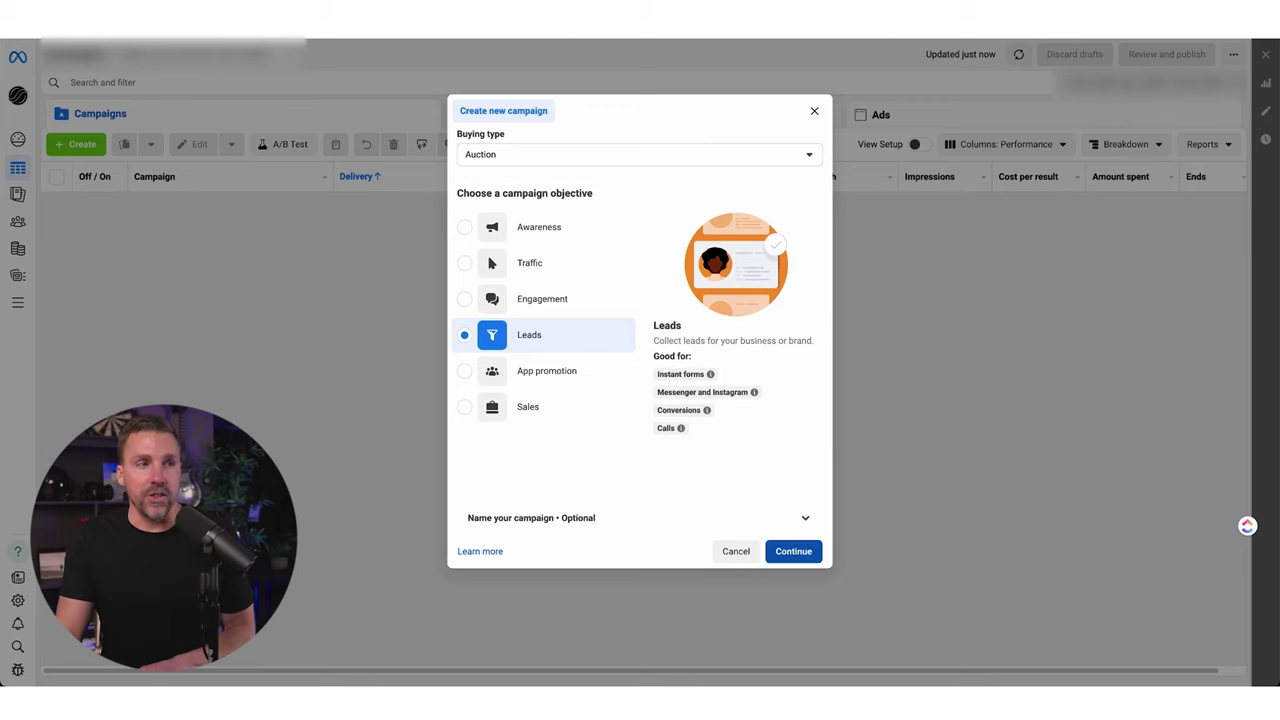
pyautogui.click(793, 551)
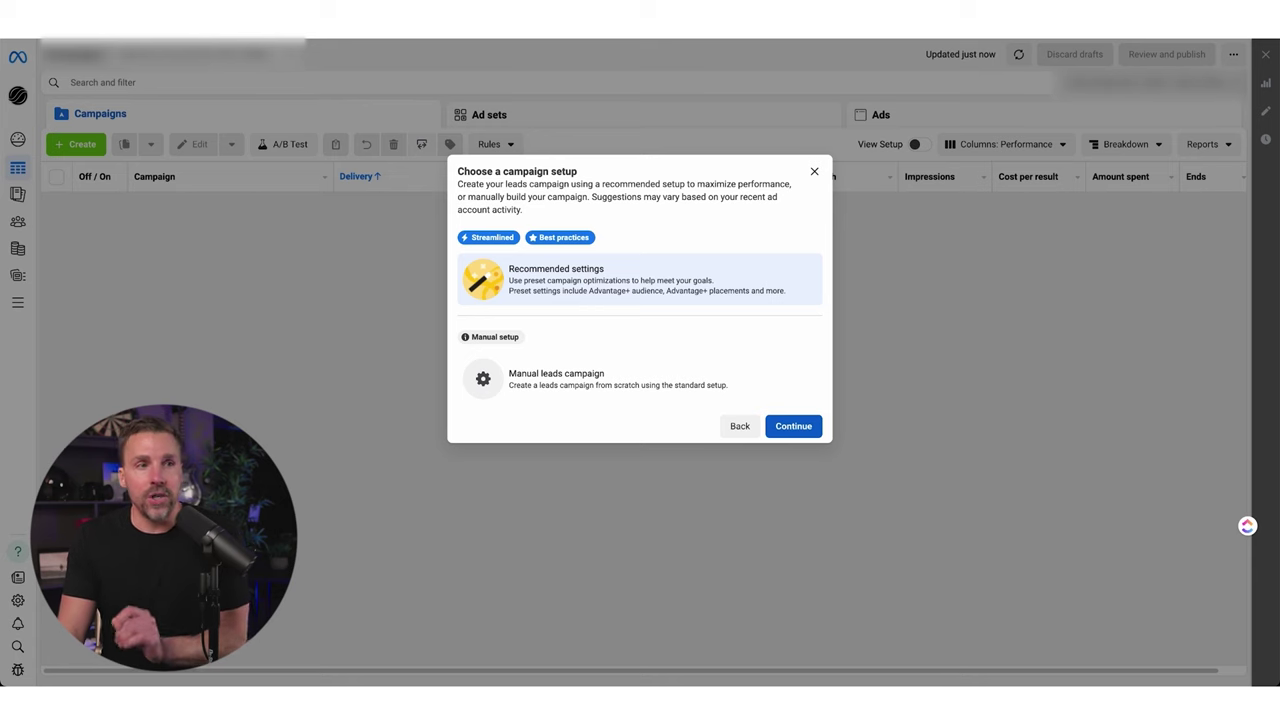
pyautogui.click(793, 426)
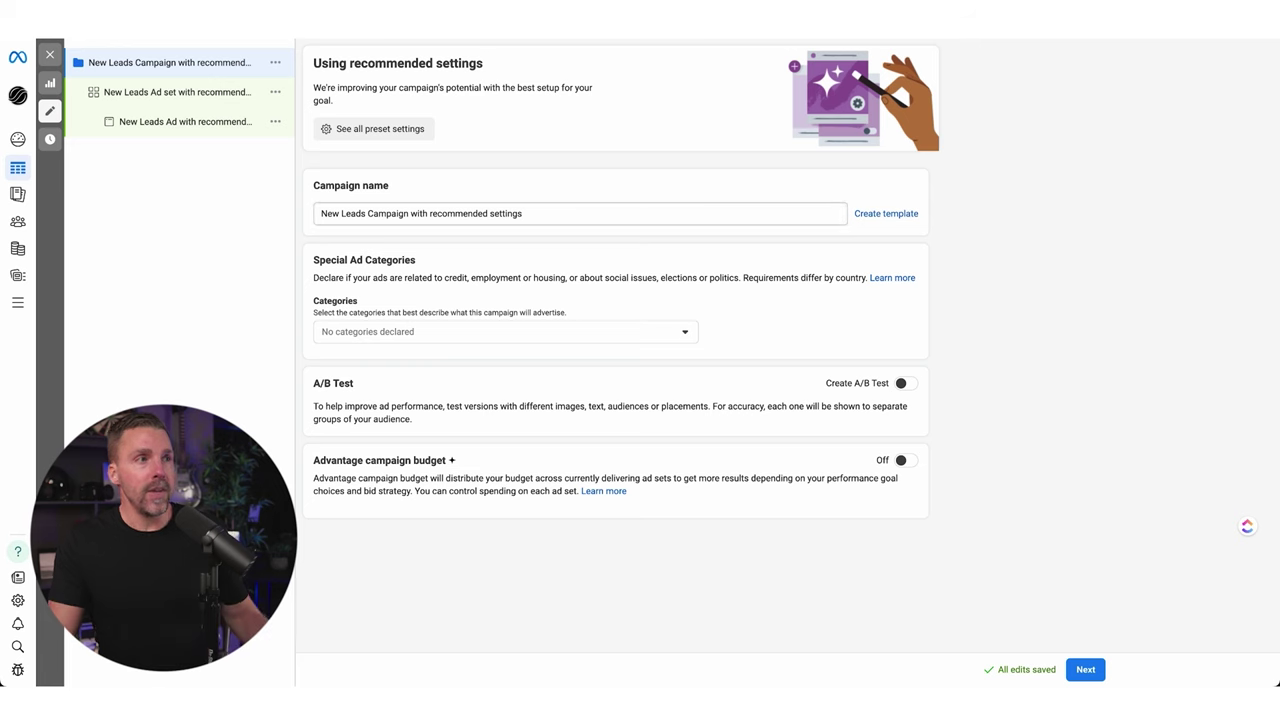
# Name the campaign "YT Ads Sample - Leads".
pyautogui.doubleClick(388, 213)
pyautogui.hotkey('ctrl', 'a')
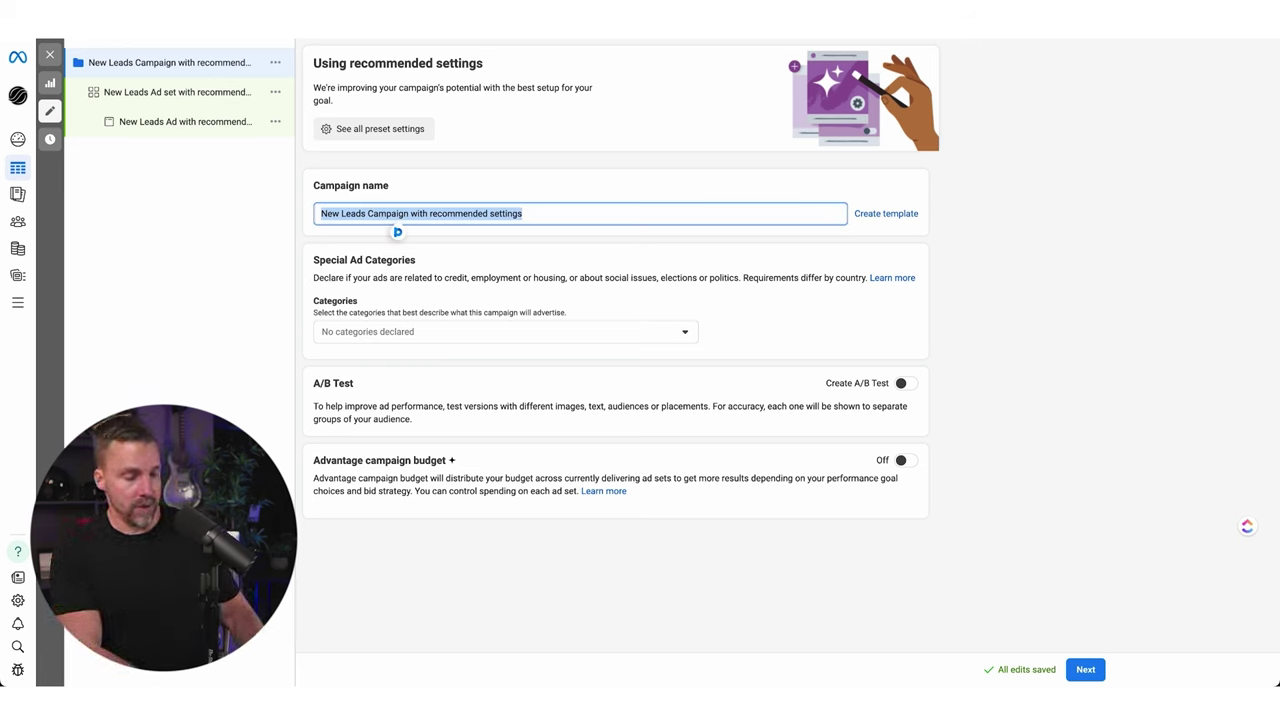
pyautogui.write('YT Ads S')
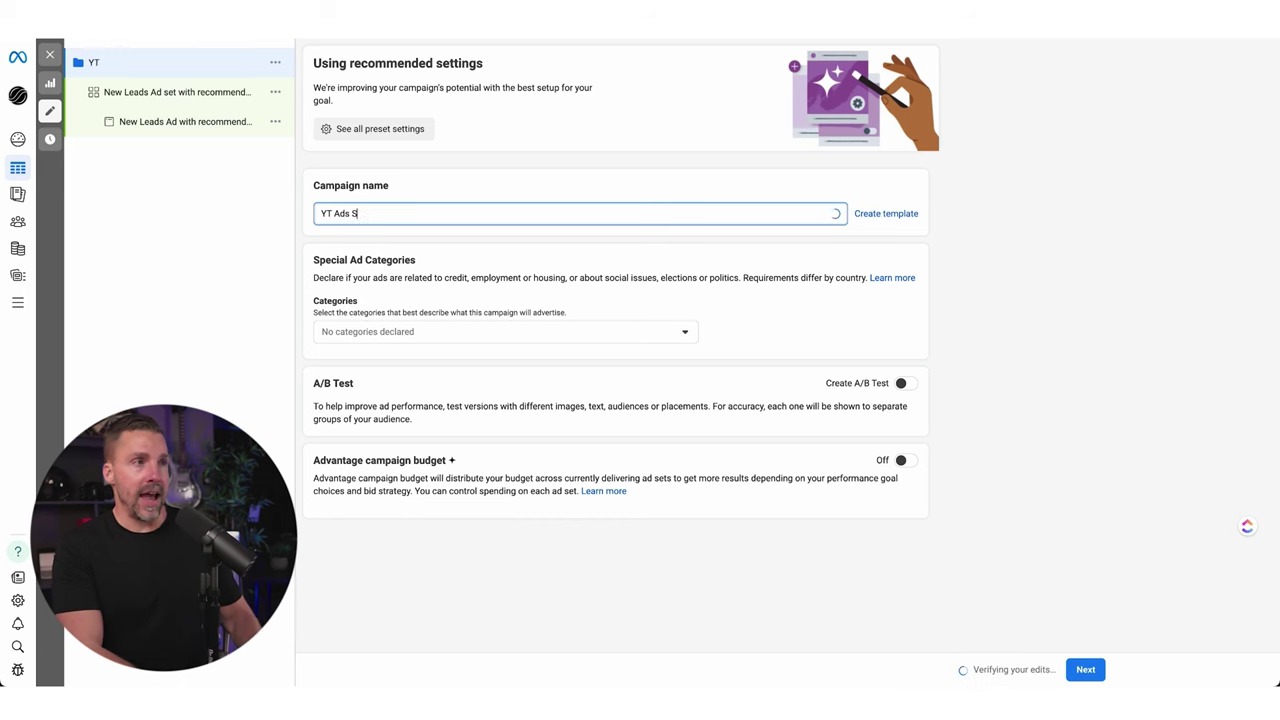
pyautogui.write('ample - Leads')
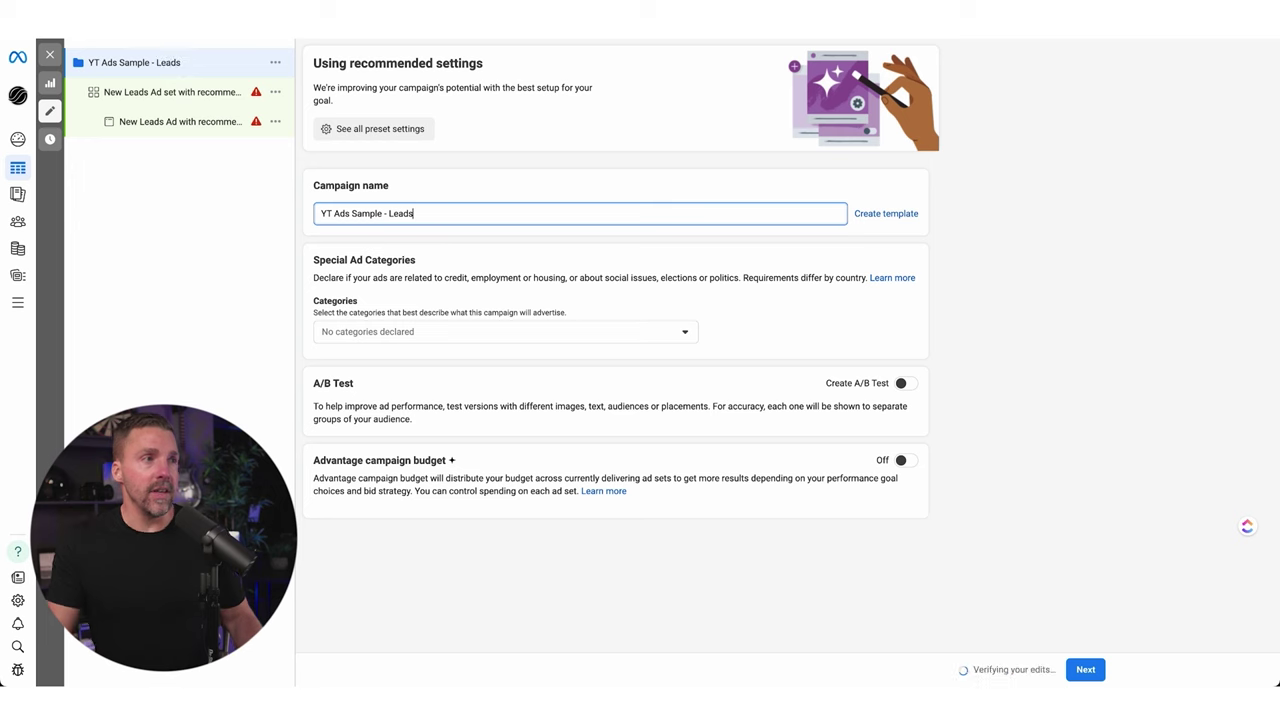
# Review the special ad categories without declaring any, and continue to the ad set settings.
pyautogui.click(505, 331)
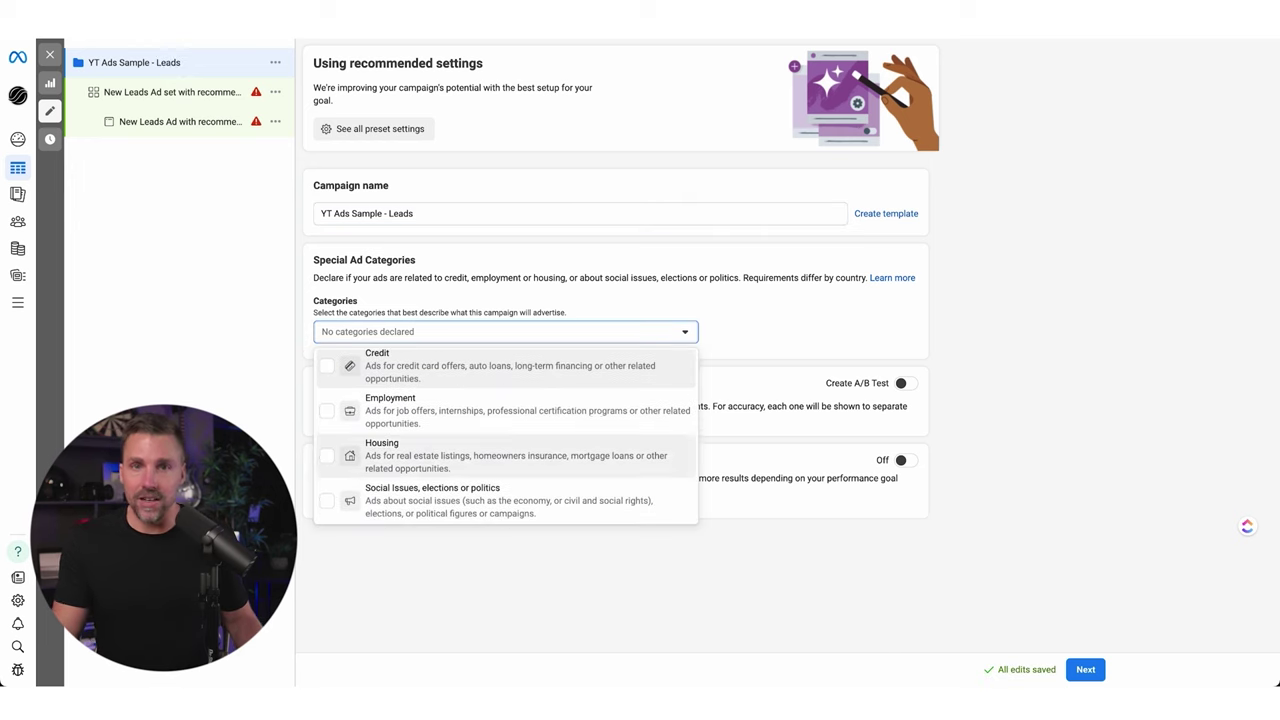
pyautogui.press('Escape')
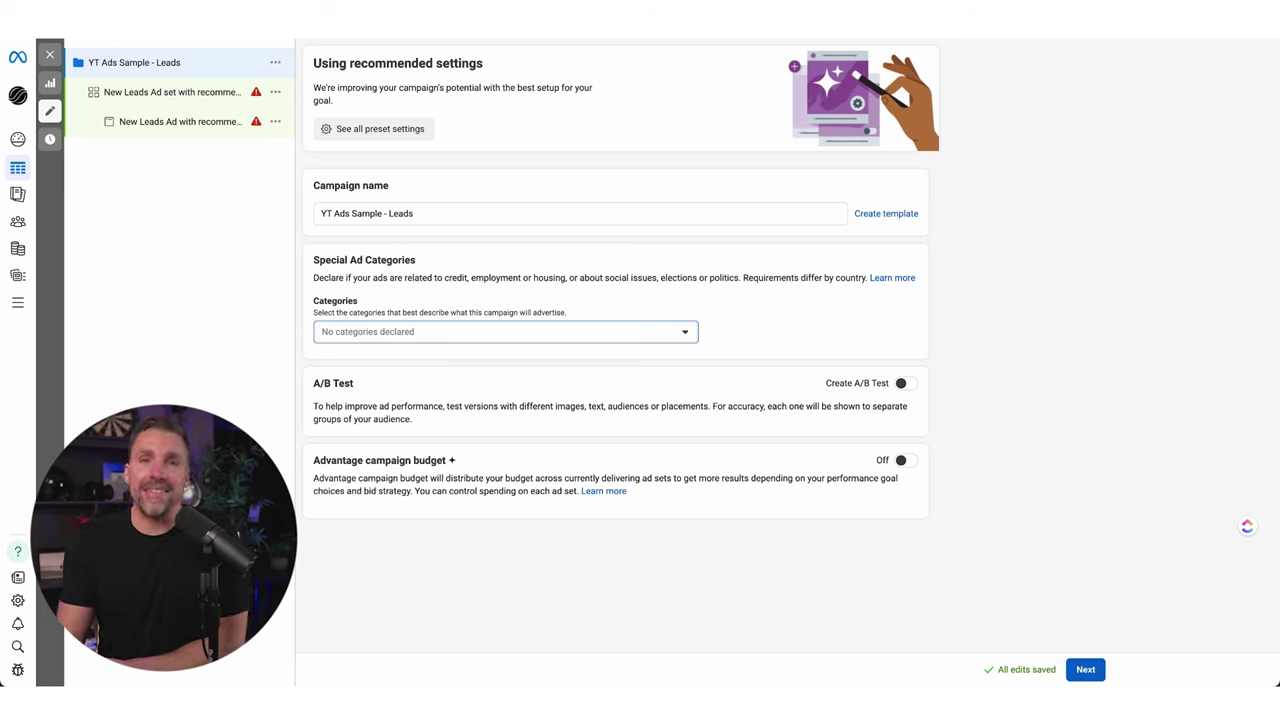
pyautogui.click(1085, 669)
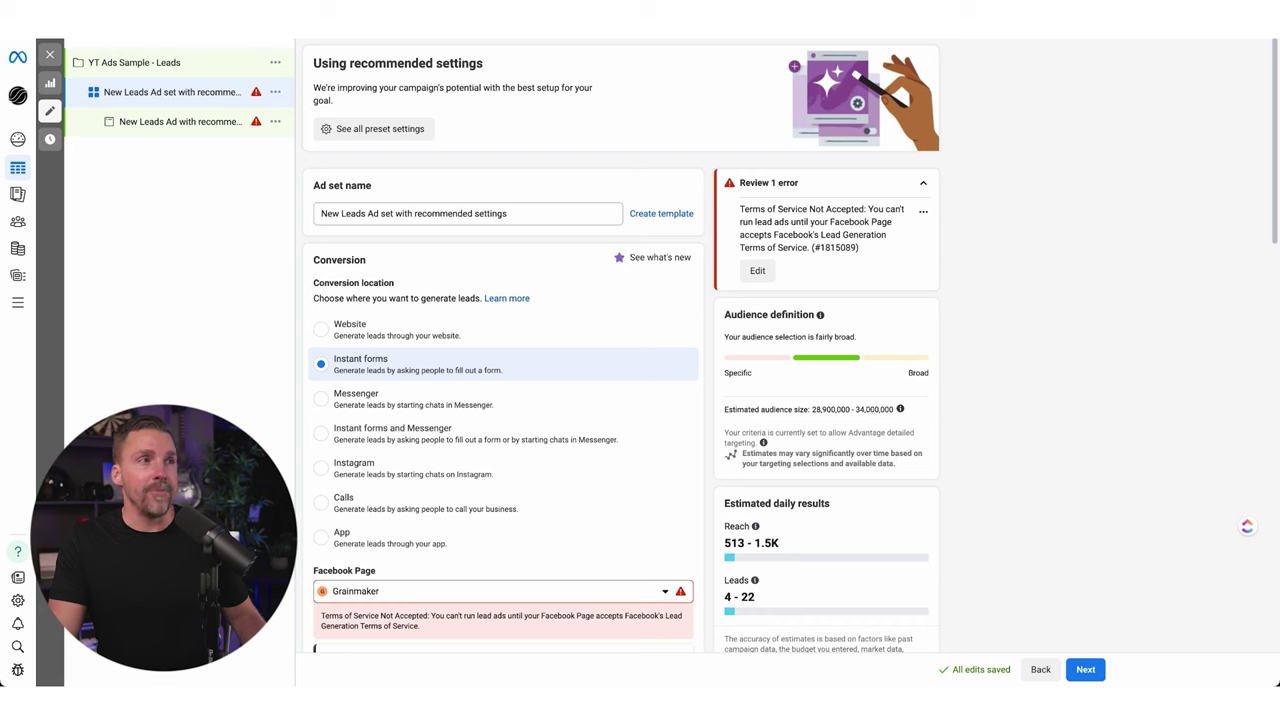
# Set the ad set's conversion location to Website and choose Lead as the conversion event.
pyautogui.tripleClick(530, 216)
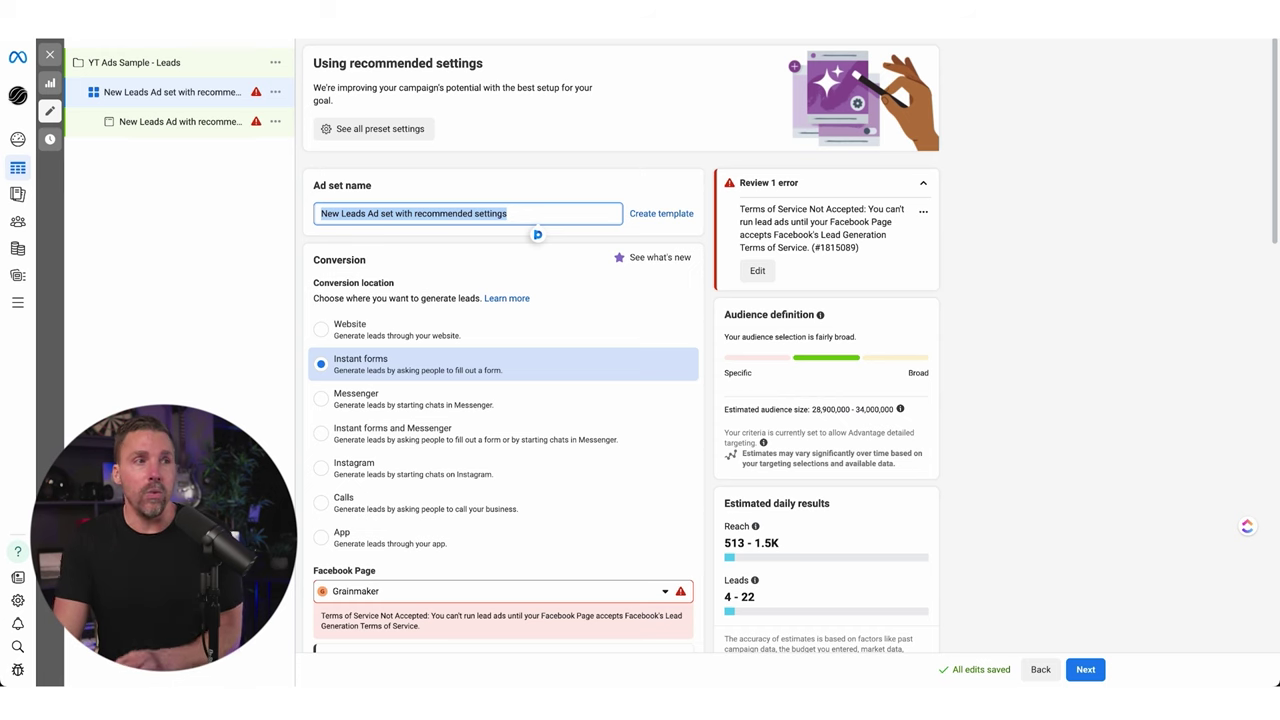
pyautogui.click(350, 329)
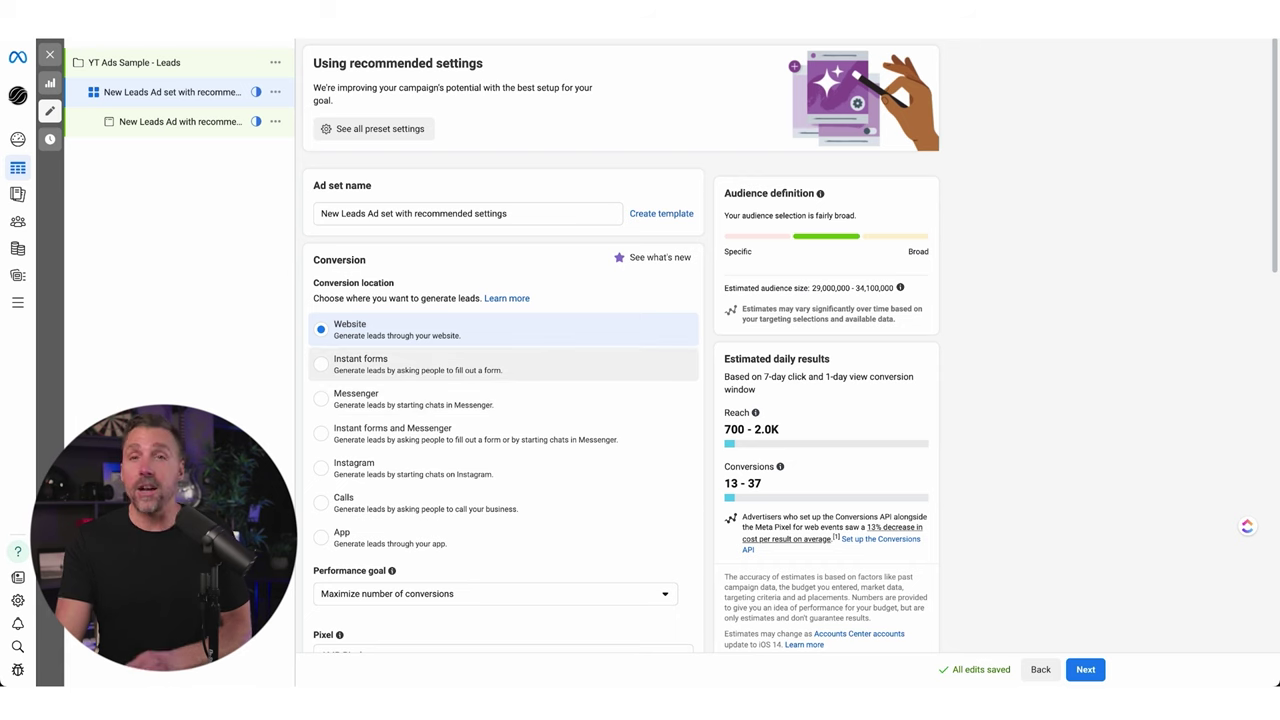
pyautogui.scroll(-1, 500, 380)
pyautogui.scroll(-3, 500, 380)
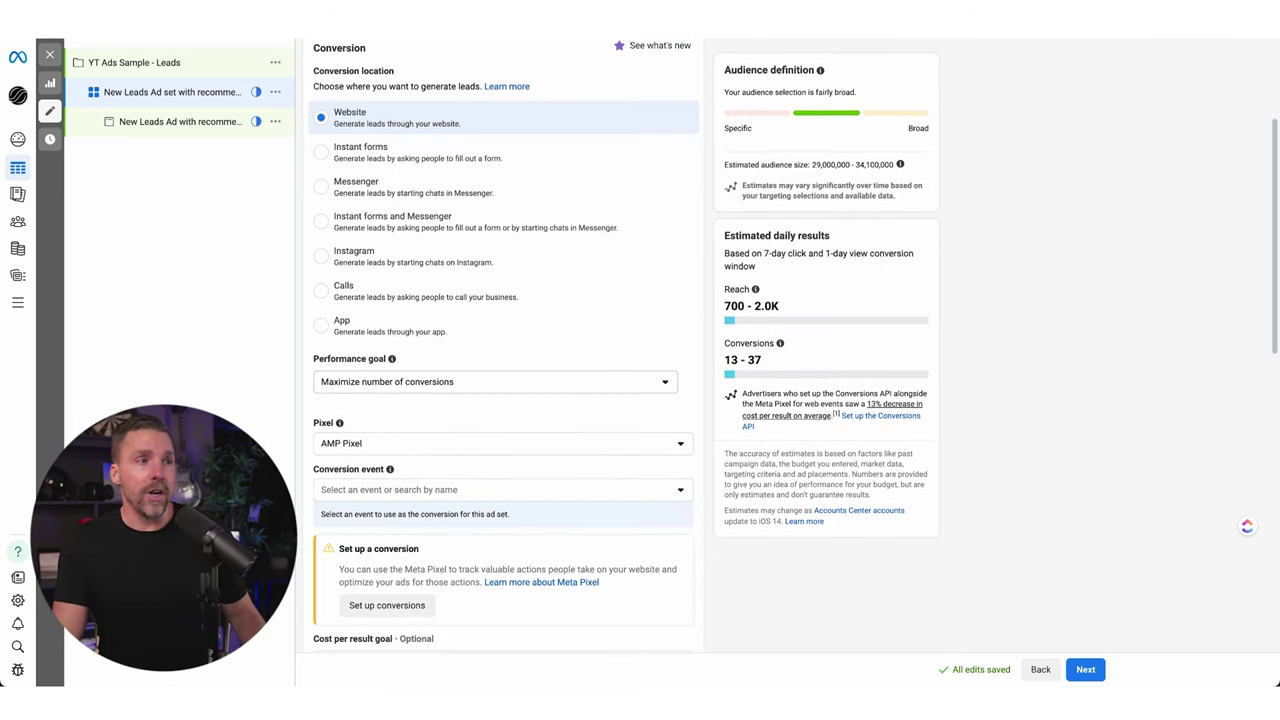
pyautogui.scroll(-1, 500, 380)
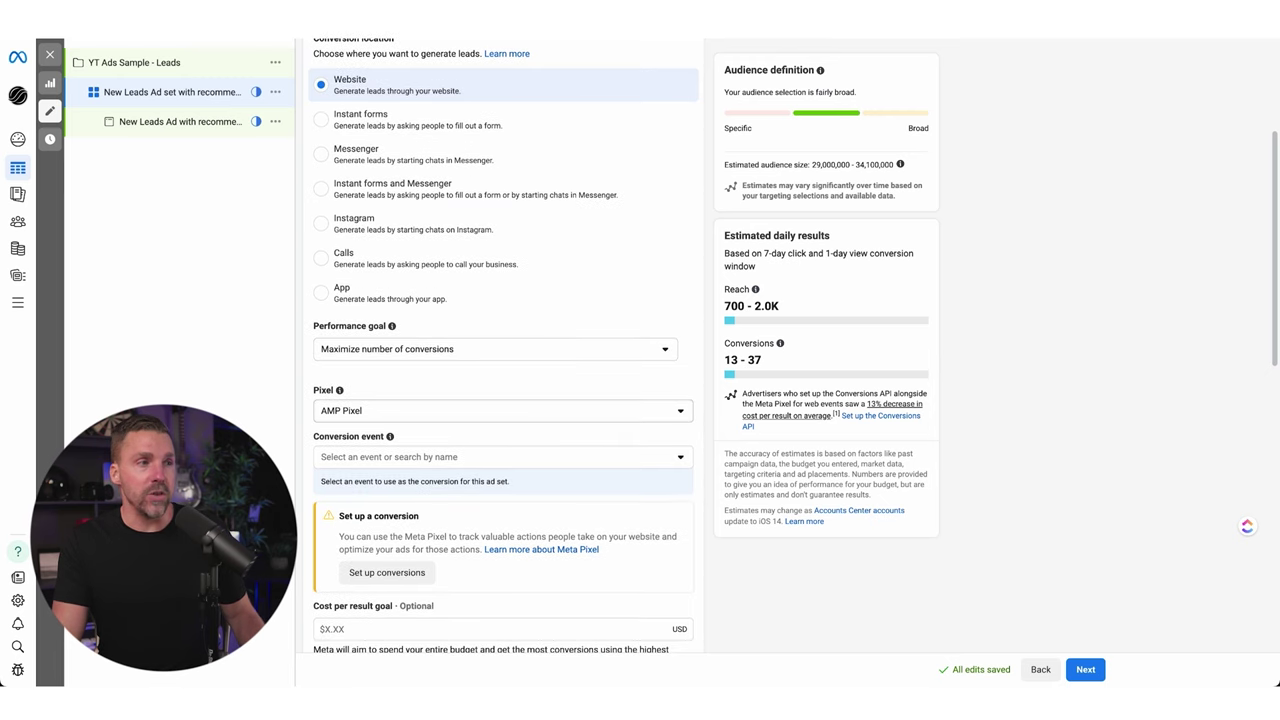
pyautogui.scroll(-2, 500, 380)
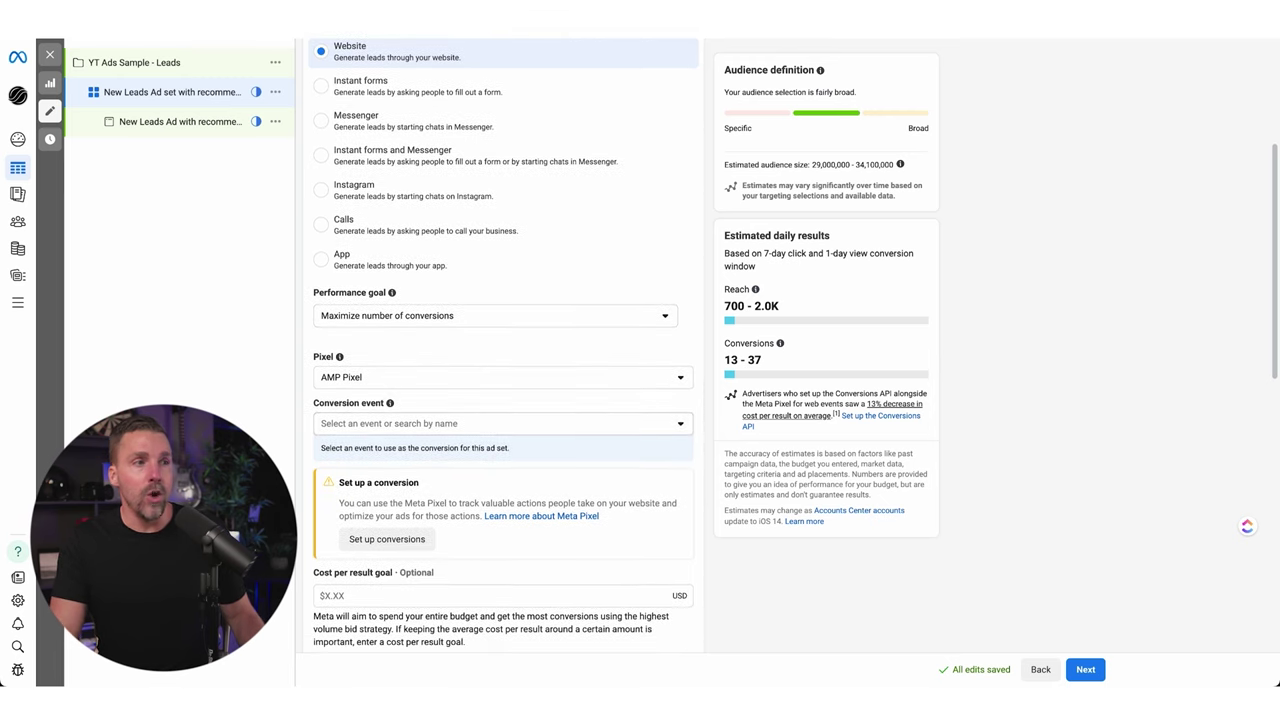
pyautogui.click(502, 423)
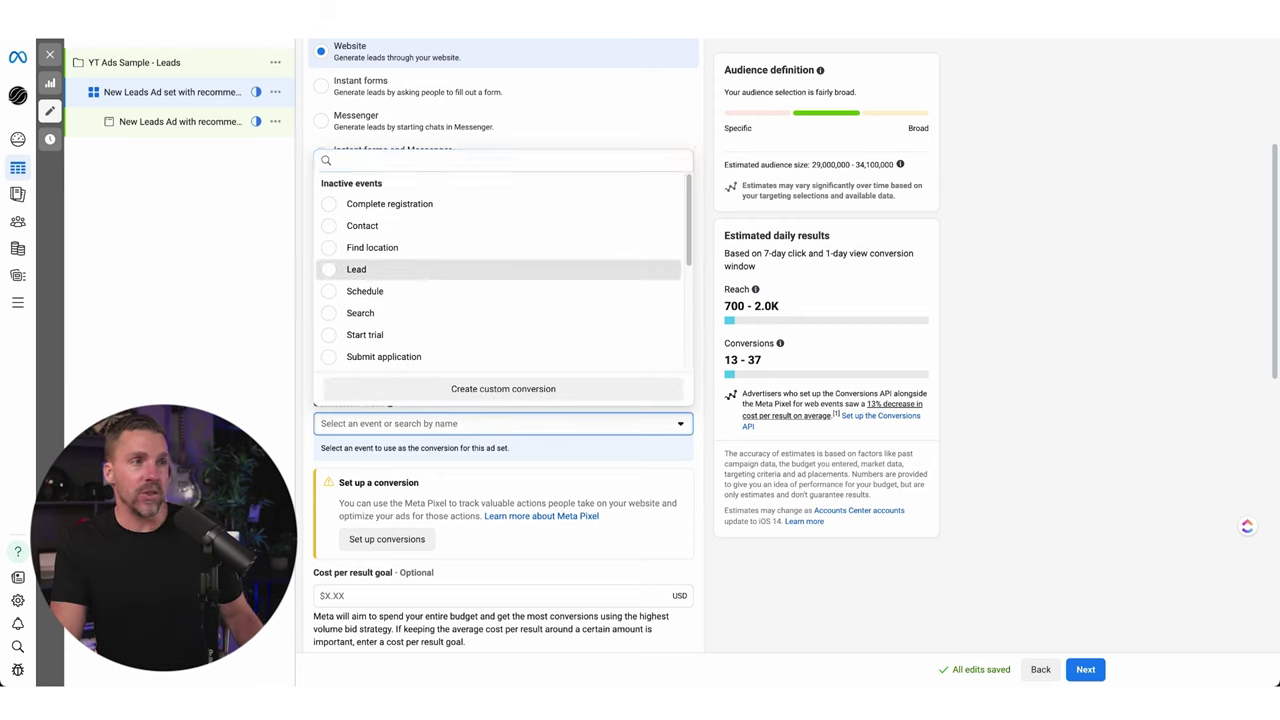
pyautogui.click(380, 269)
# Set the ad set's daily budget to $25.00, leaving the cost per result goal and attribution settings as they are.
pyautogui.scroll(-1, 502, 360)
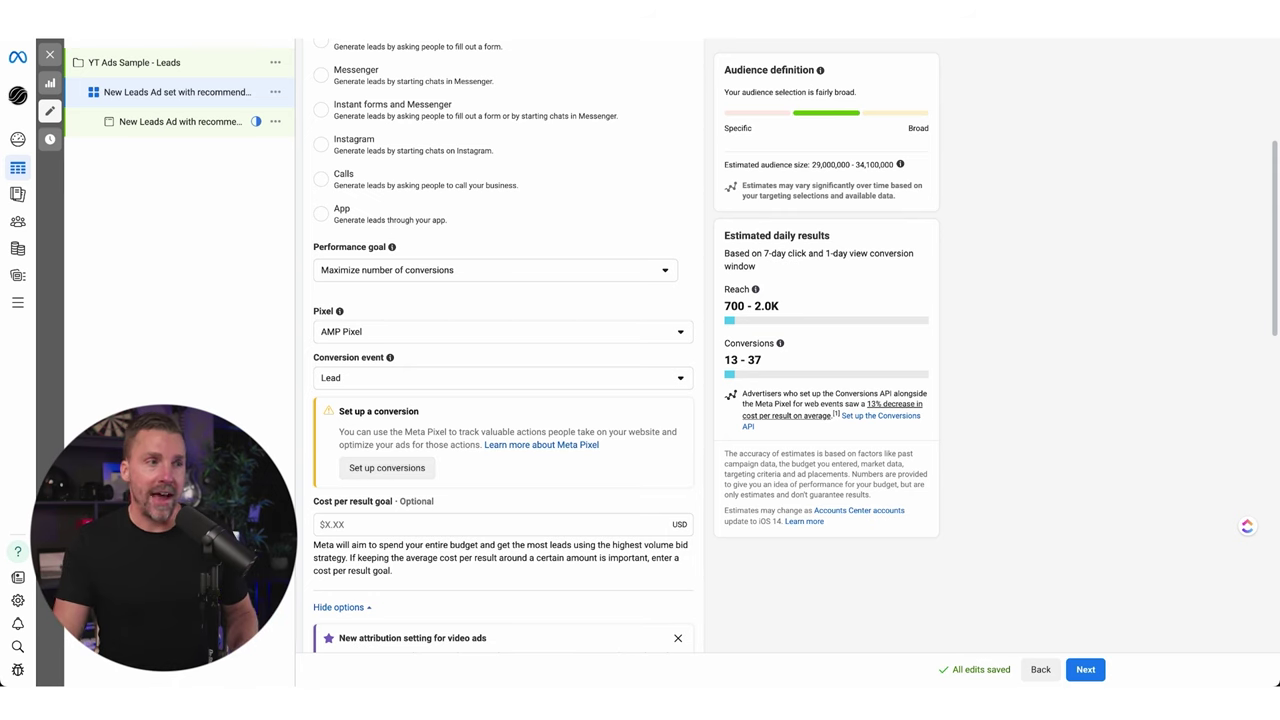
pyautogui.scroll(-1, 500, 350)
pyautogui.scroll(-3, 503, 346)
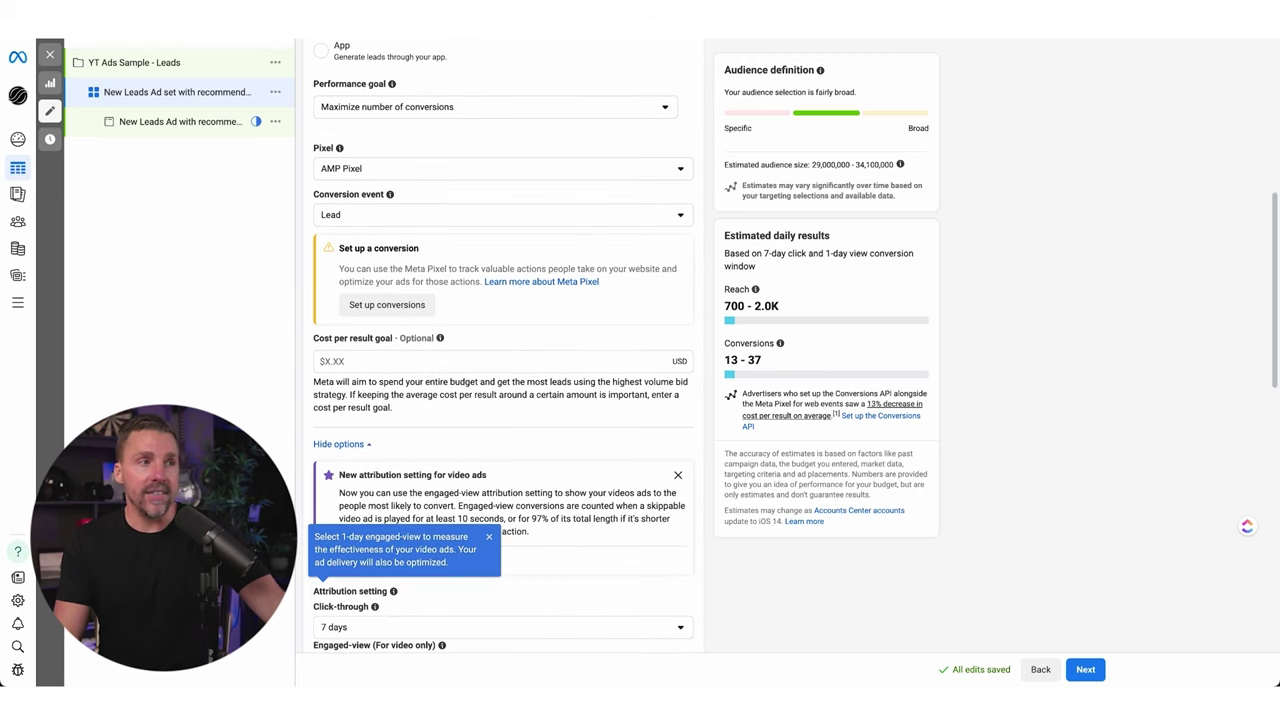
pyautogui.scroll(-1, 503, 400)
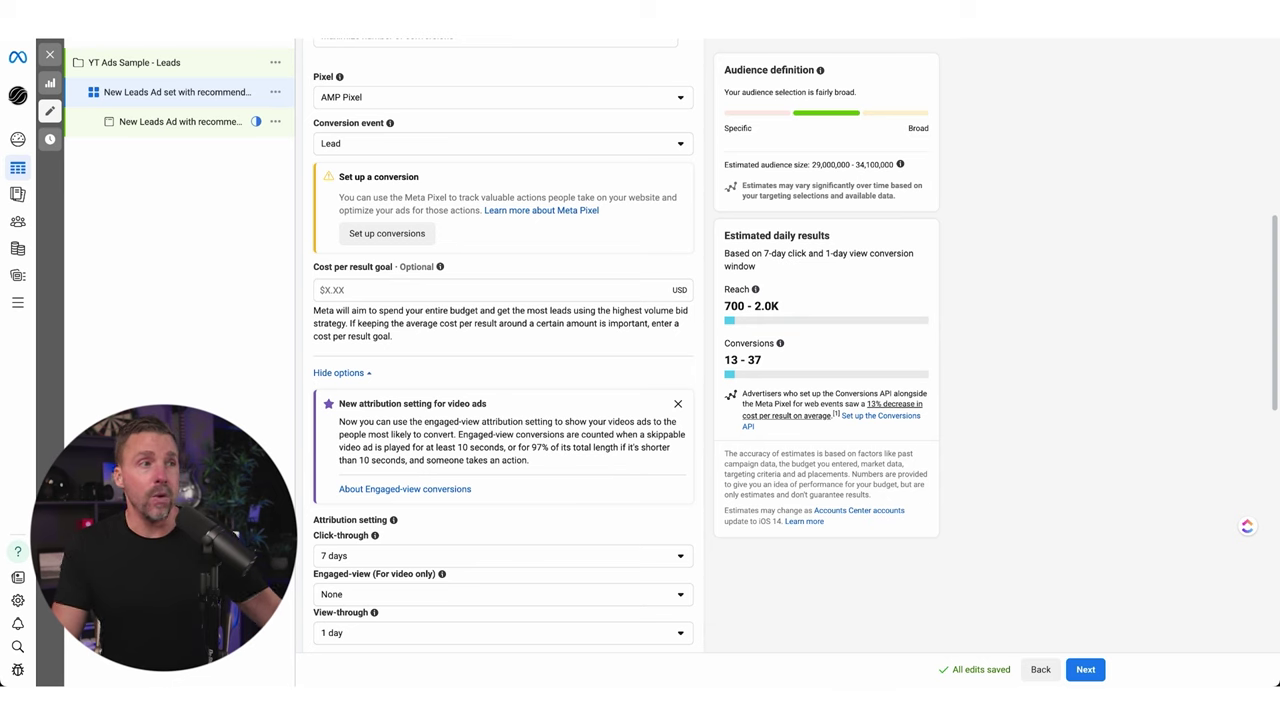
pyautogui.scroll(-1, 503, 349)
pyautogui.scroll(-4, 503, 346)
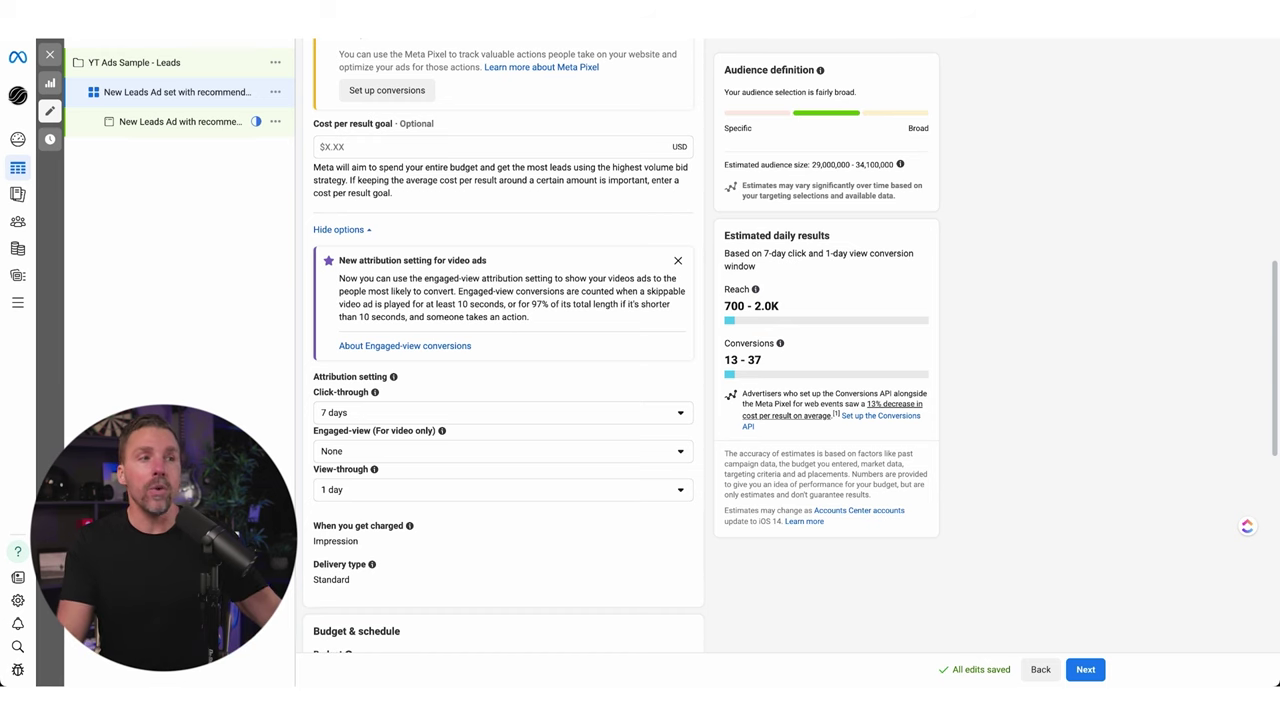
pyautogui.scroll(-4, 500, 345)
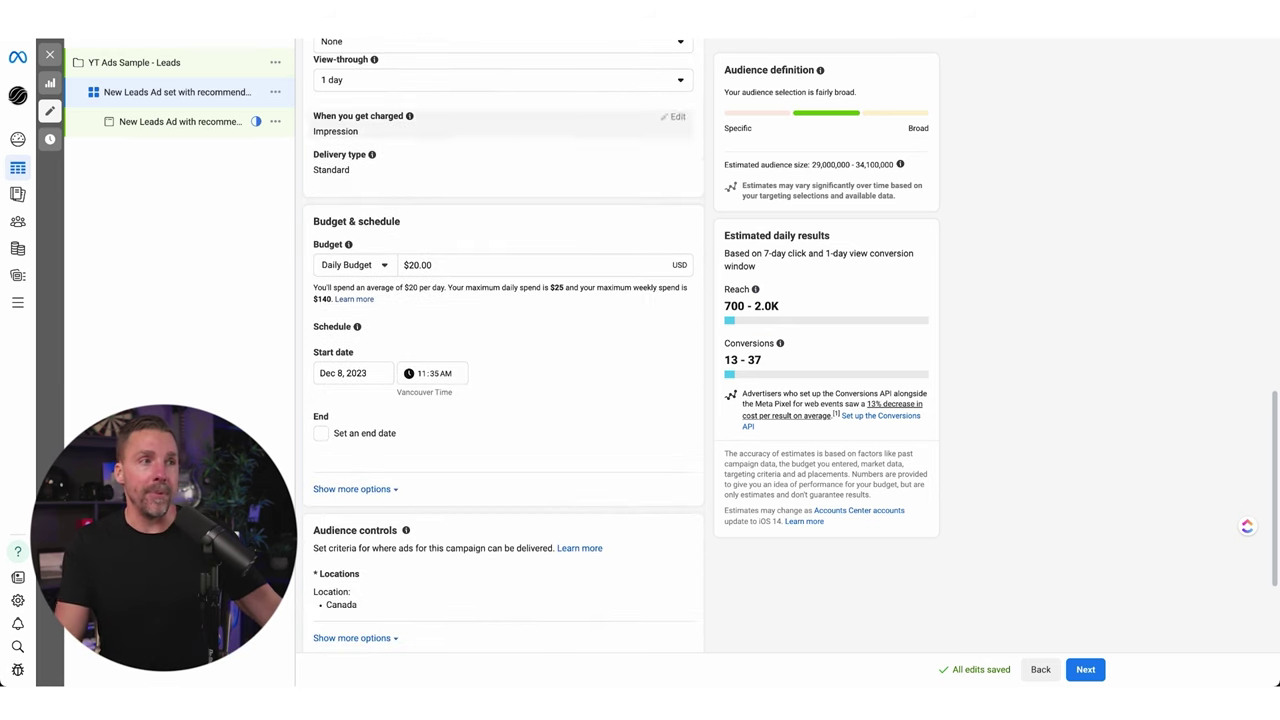
pyautogui.moveTo(432, 265); pyautogui.dragTo(403, 265)
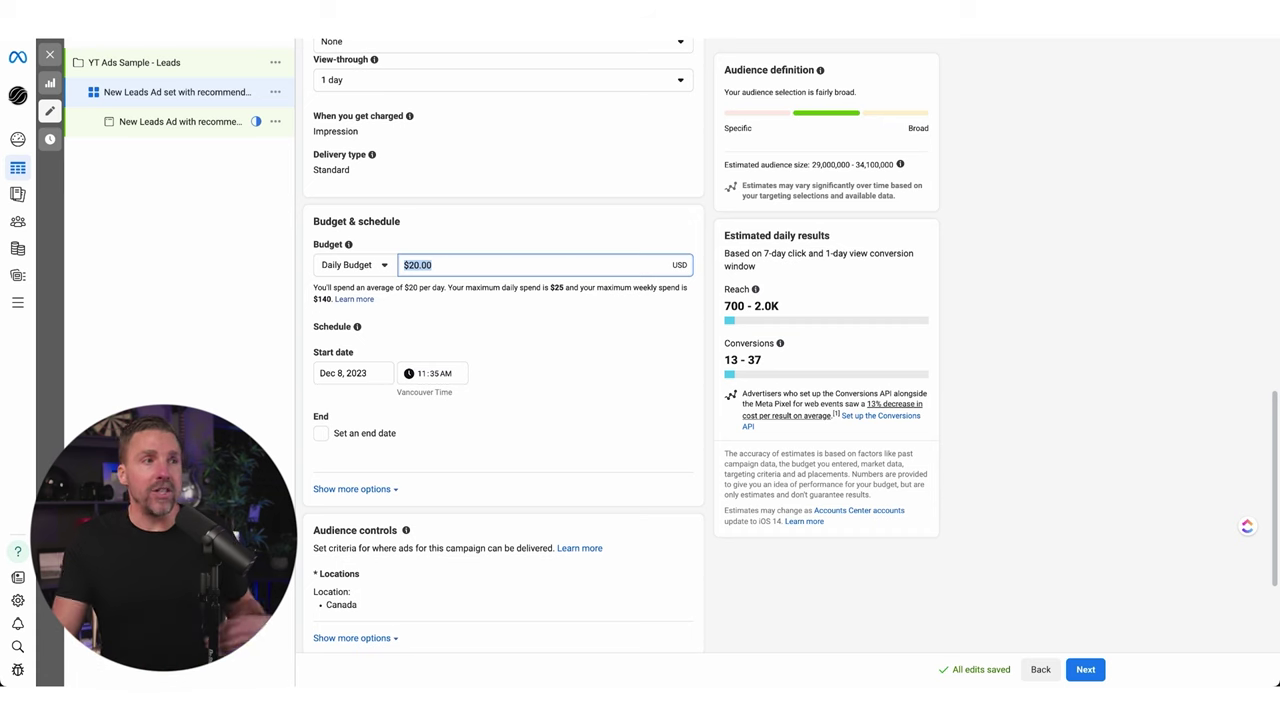
pyautogui.write('25')
pyautogui.press('Return')
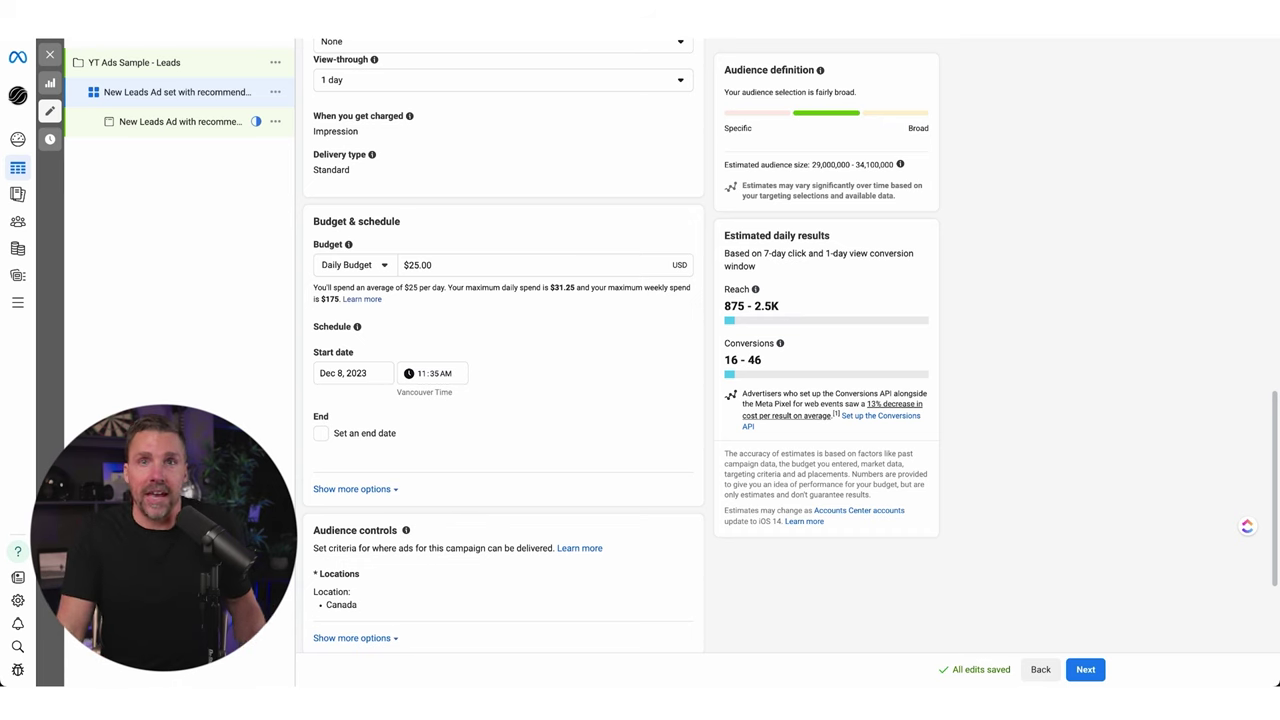
# Schedule the ad set to start on Feb 1, 2024.
pyautogui.click(353, 373)
pyautogui.click(454, 401)
pyautogui.click(454, 401)
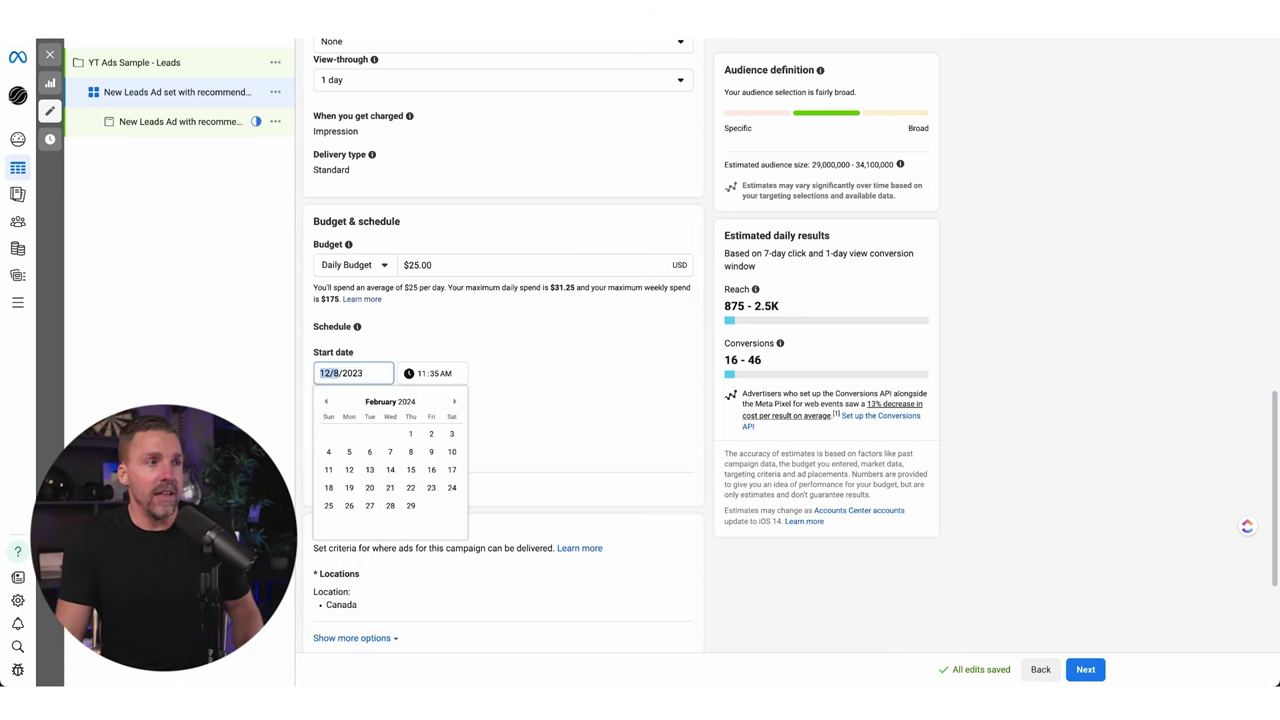
pyautogui.click(410, 433)
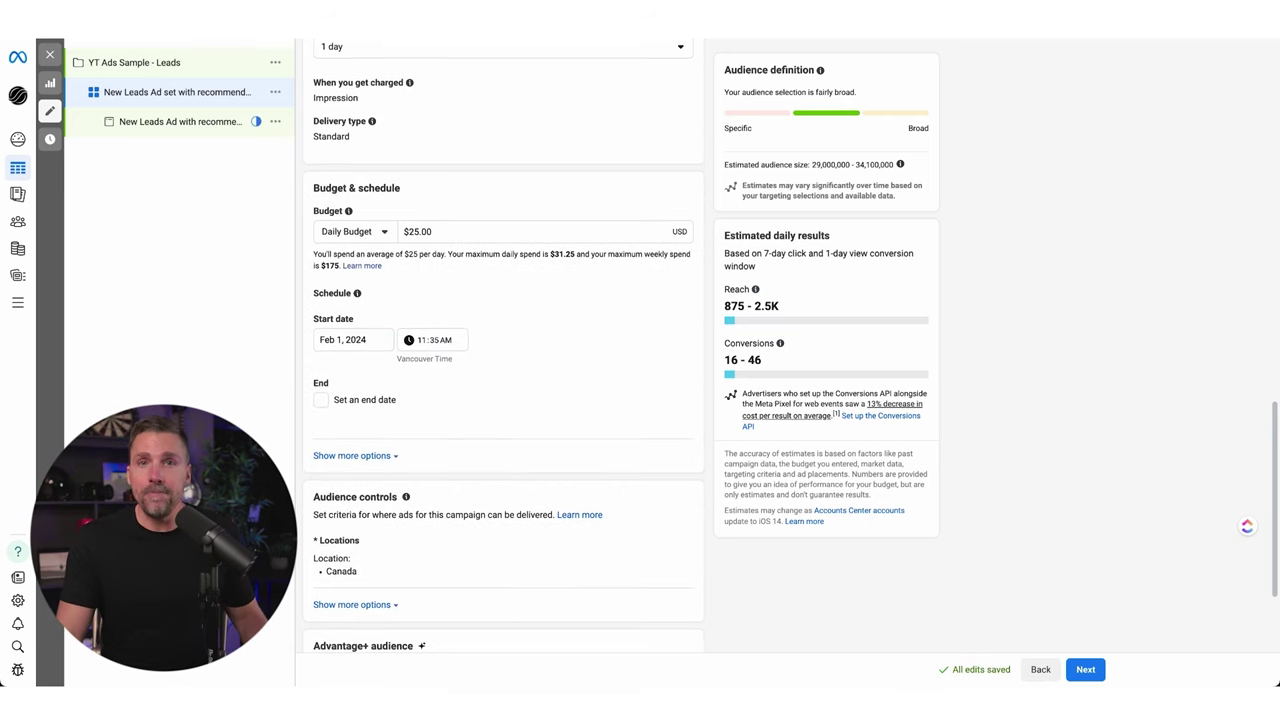
# Replace Canada with United States as the targeted location in the audience controls.
pyautogui.scroll(-2, 500, 520)
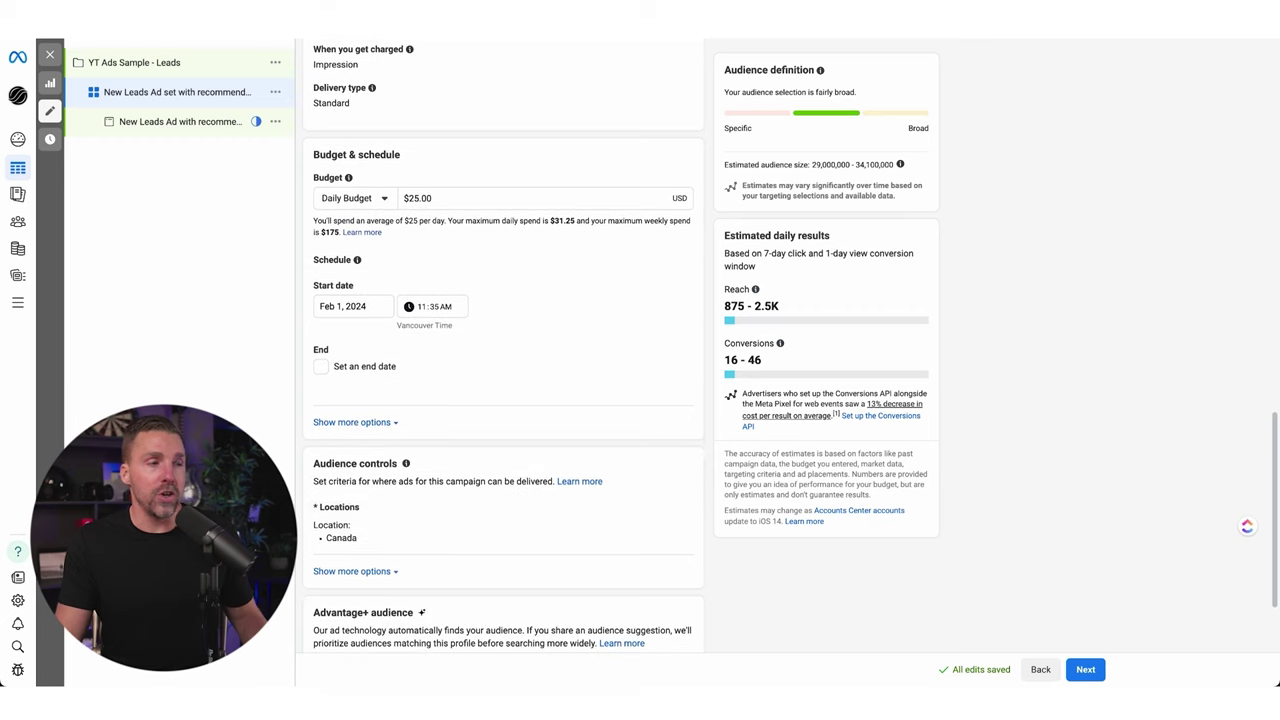
pyautogui.click(673, 510)
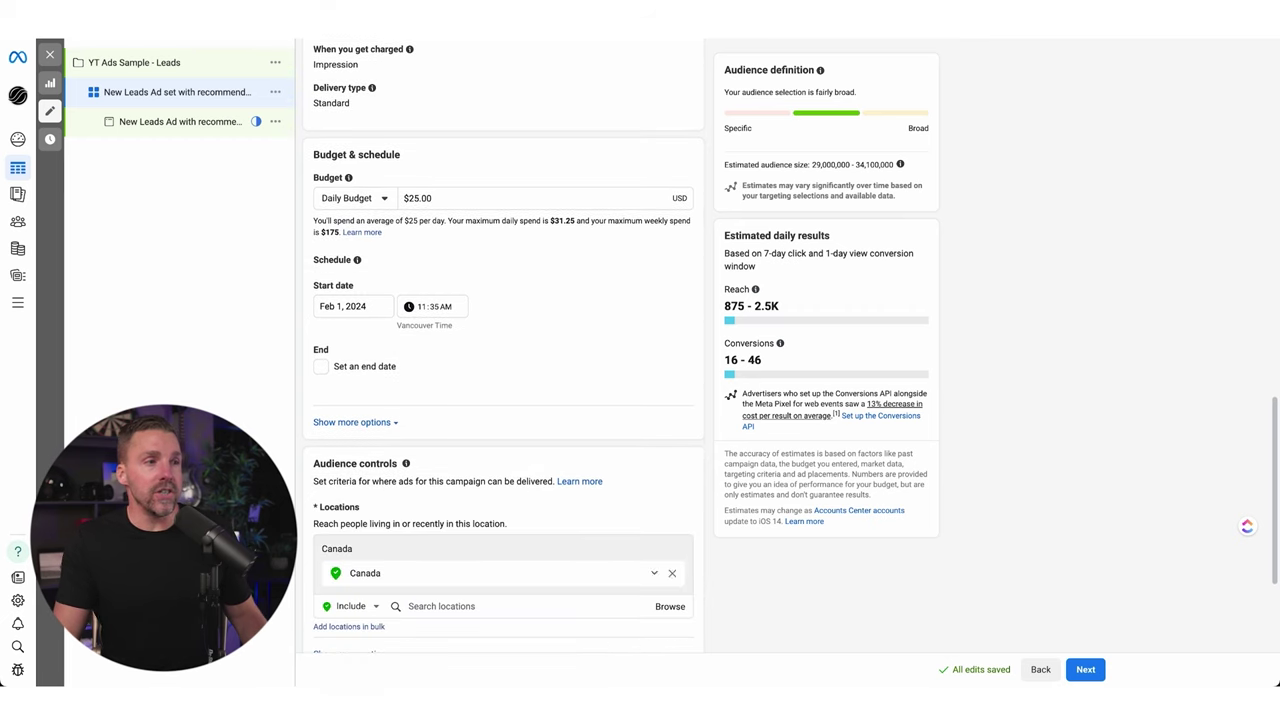
pyautogui.write('united')
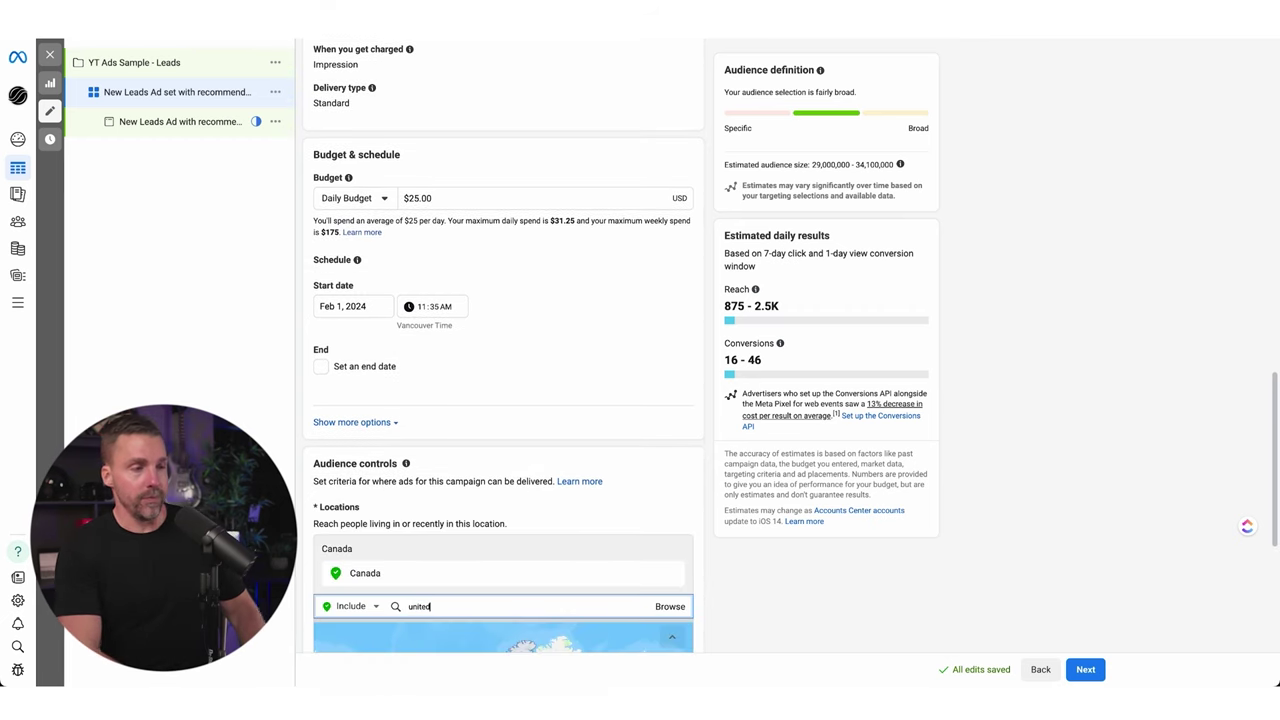
pyautogui.write(' states')
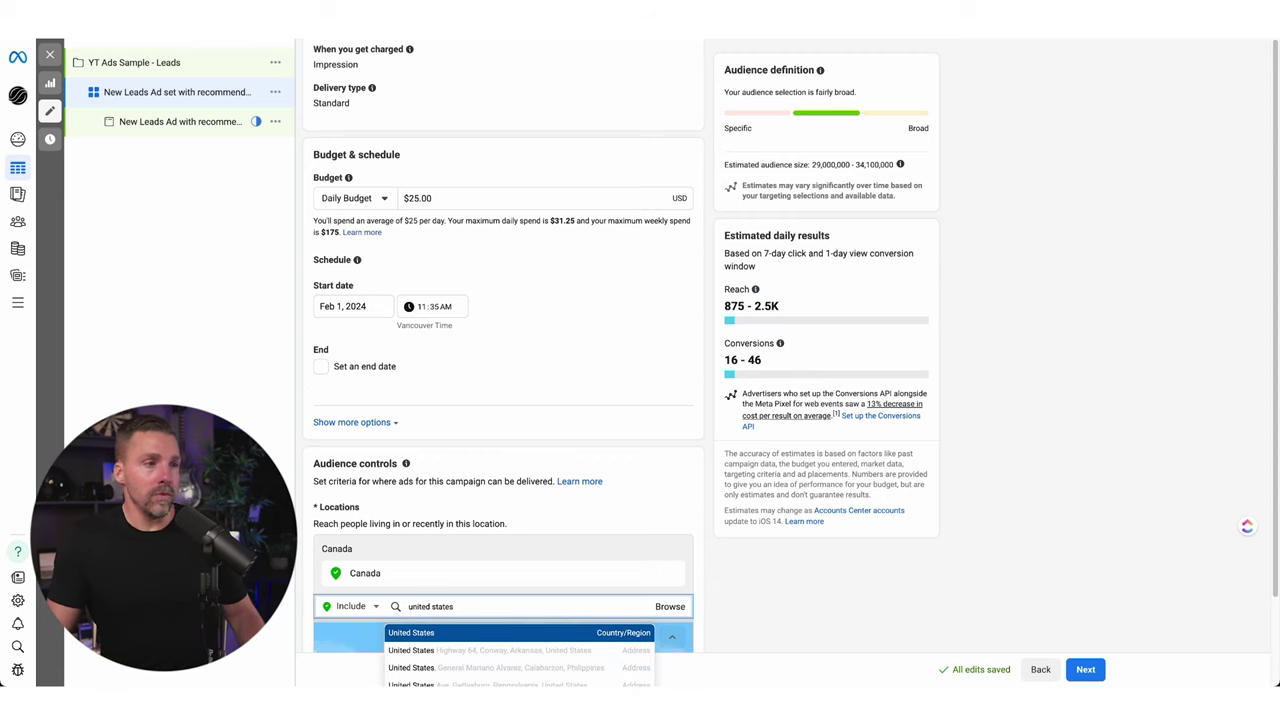
pyautogui.press('Return')
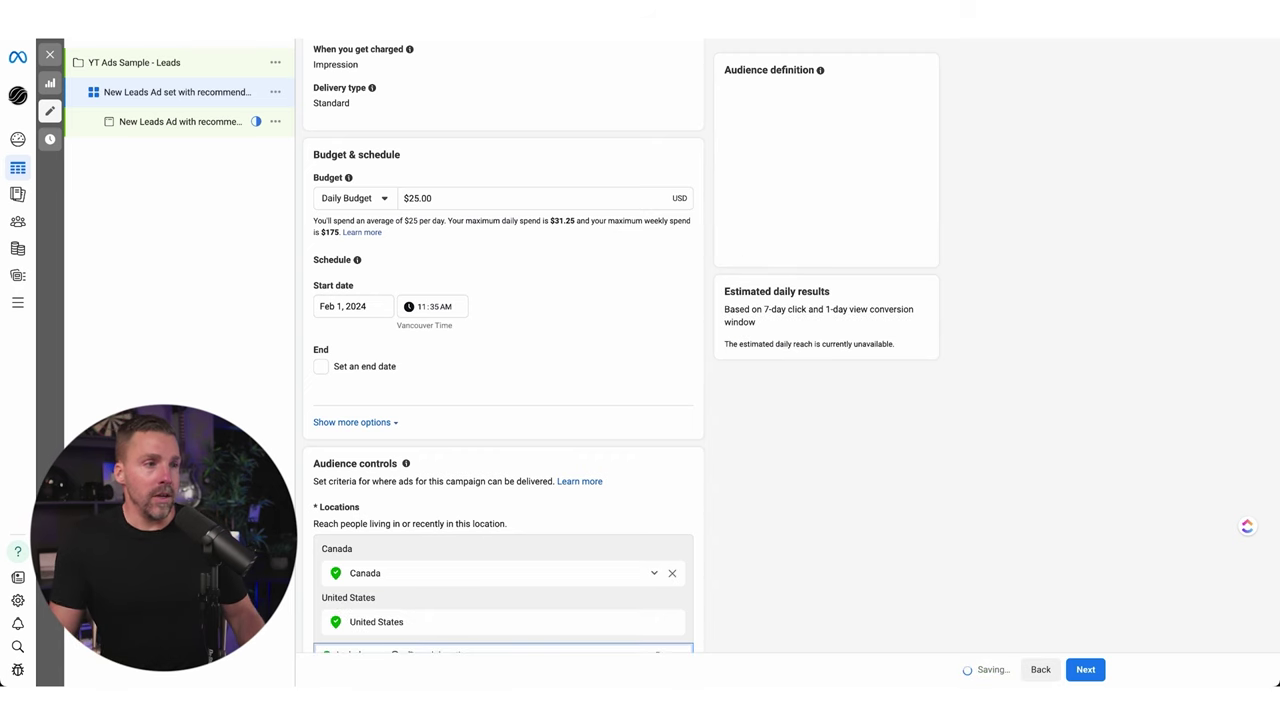
pyautogui.click(673, 573)
# Open the optional audience suggestion settings for the Advantage+ audience.
pyautogui.scroll(-3, 503, 500)
pyautogui.scroll(-2, 500, 400)
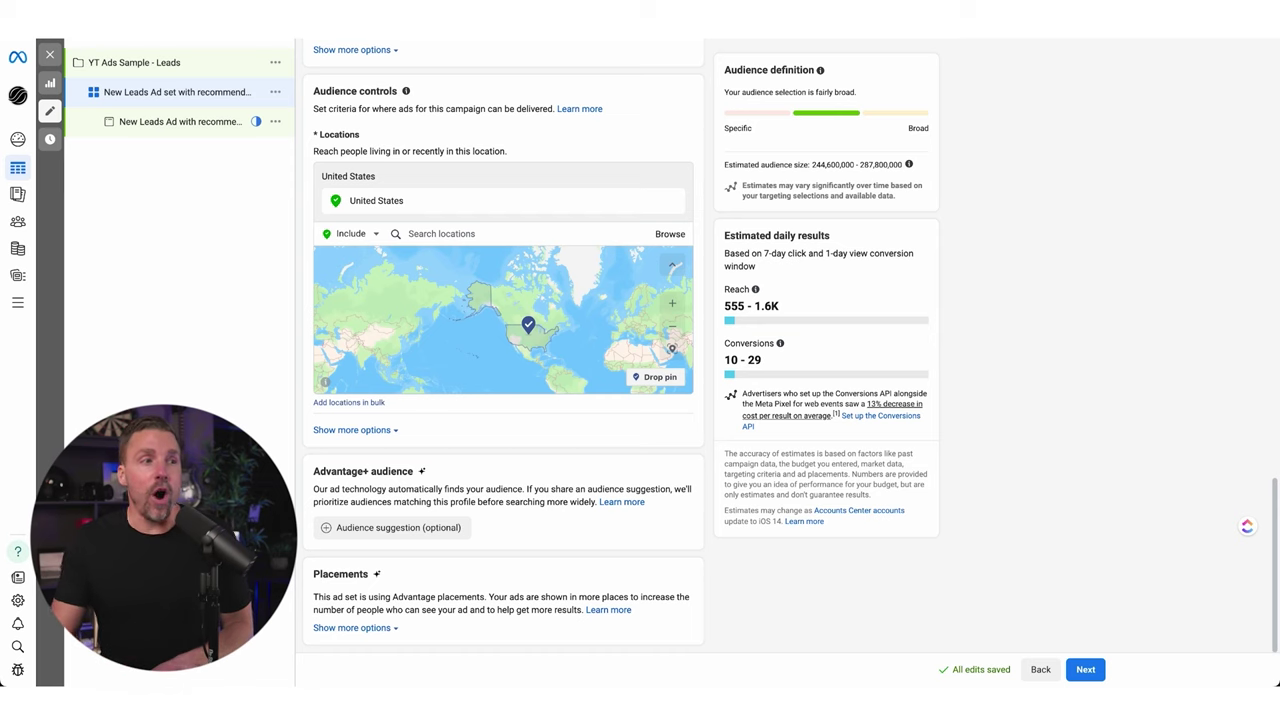
pyautogui.click(392, 527)
pyautogui.scroll(-2, 503, 466)
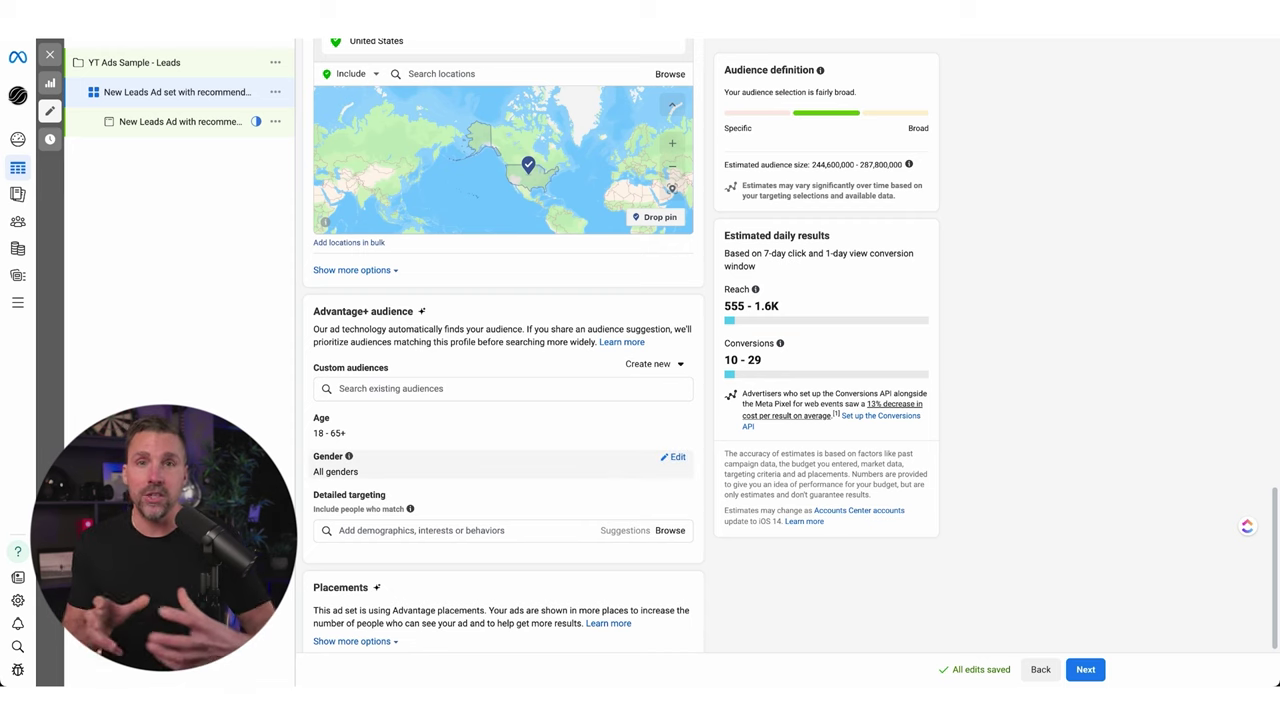
# Set the Advantage+ audience's suggested age range to 22 through 60.
pyautogui.scroll(-1, 503, 345)
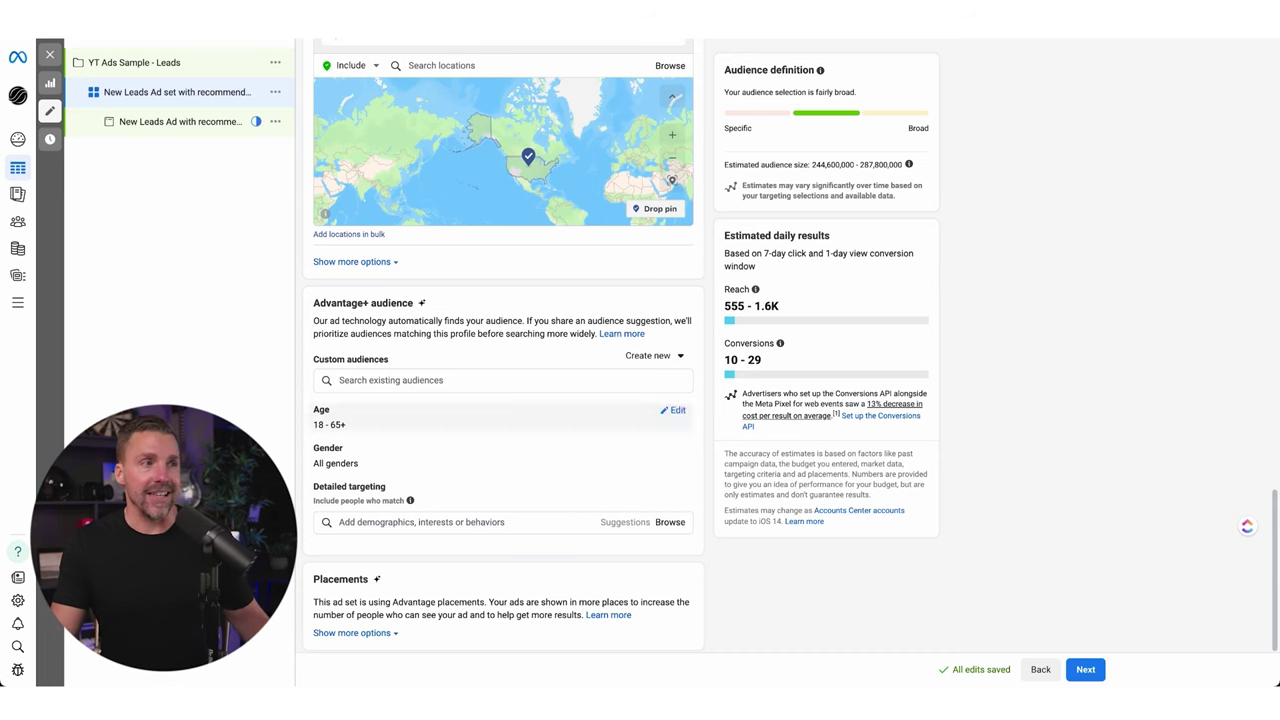
pyautogui.scroll(-1, 500, 400)
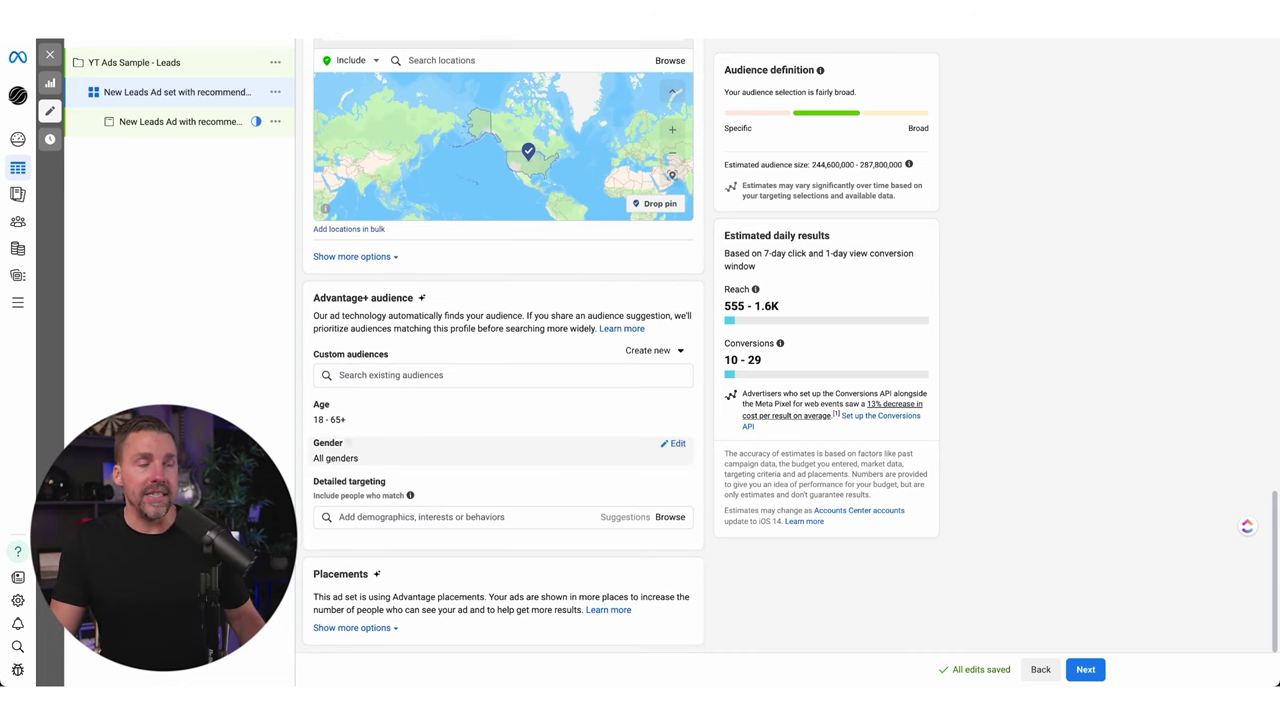
pyautogui.click(673, 405)
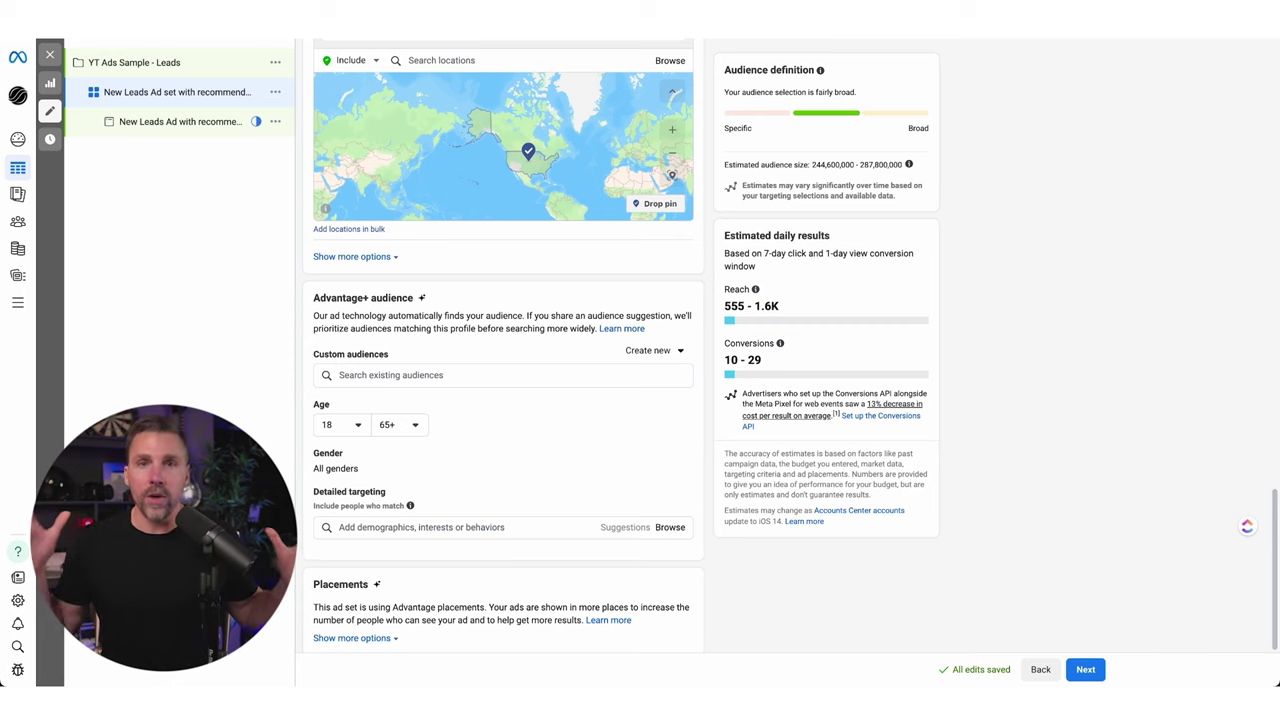
pyautogui.click(340, 424)
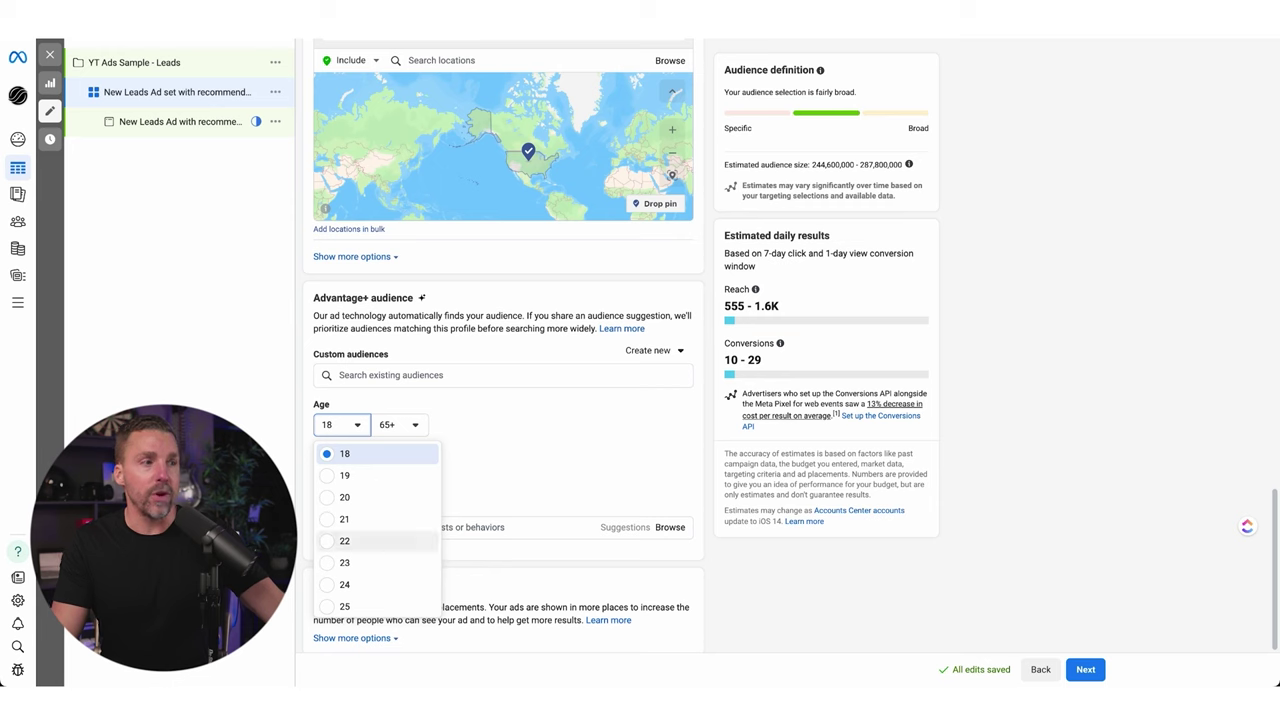
pyautogui.click(344, 540)
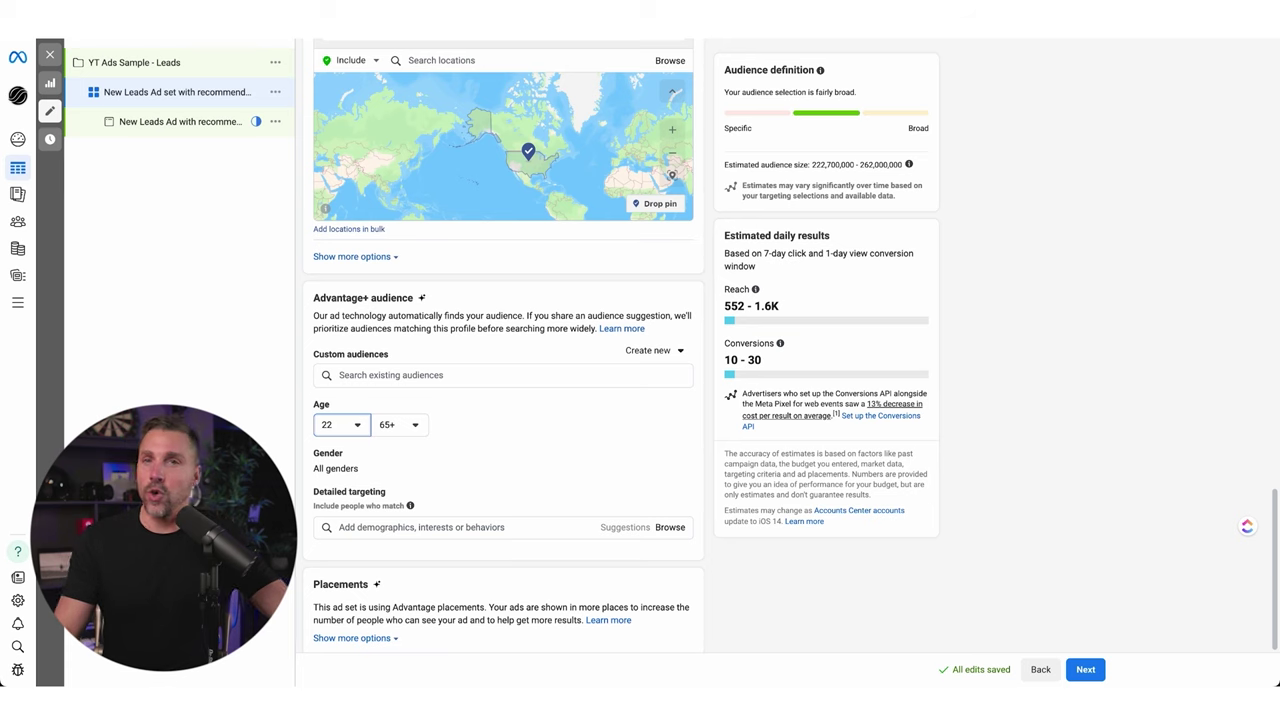
pyautogui.click(398, 424)
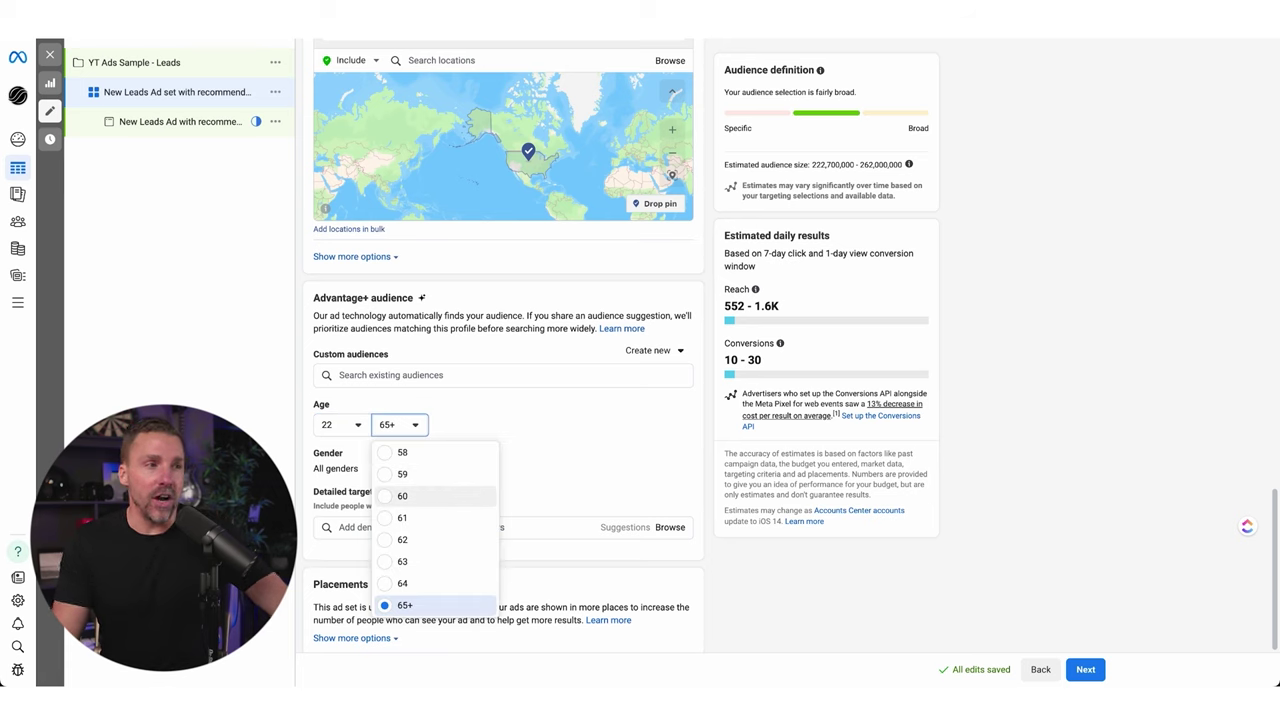
pyautogui.click(420, 495)
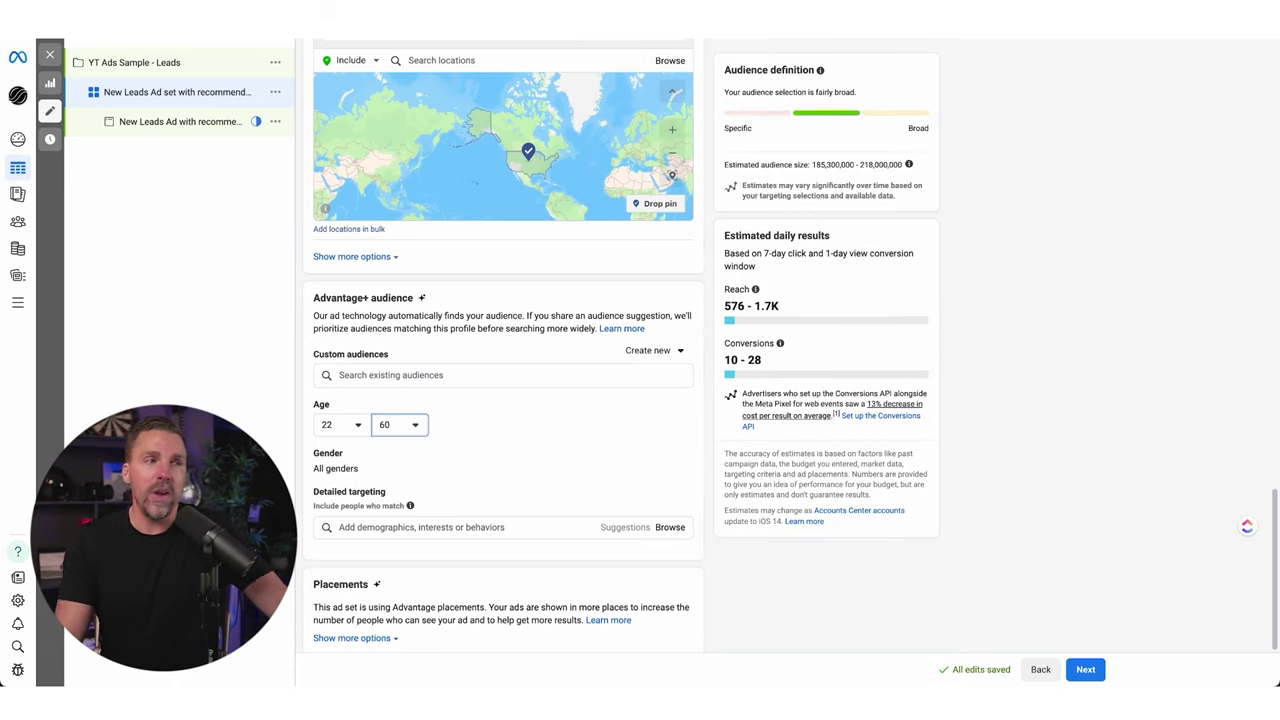
# Check the estimated audience size for the current targeting, leaving detailed targeting empty.
pyautogui.scroll(-1, 349, 448)
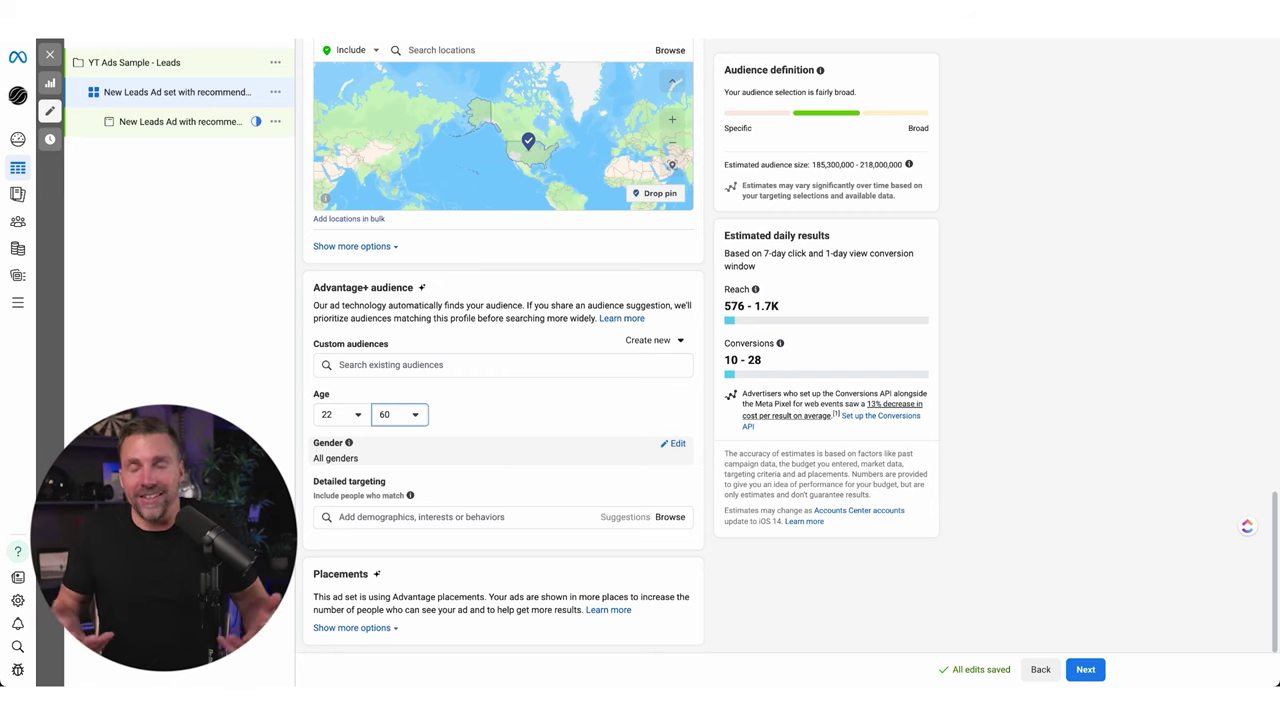
pyautogui.click(503, 517)
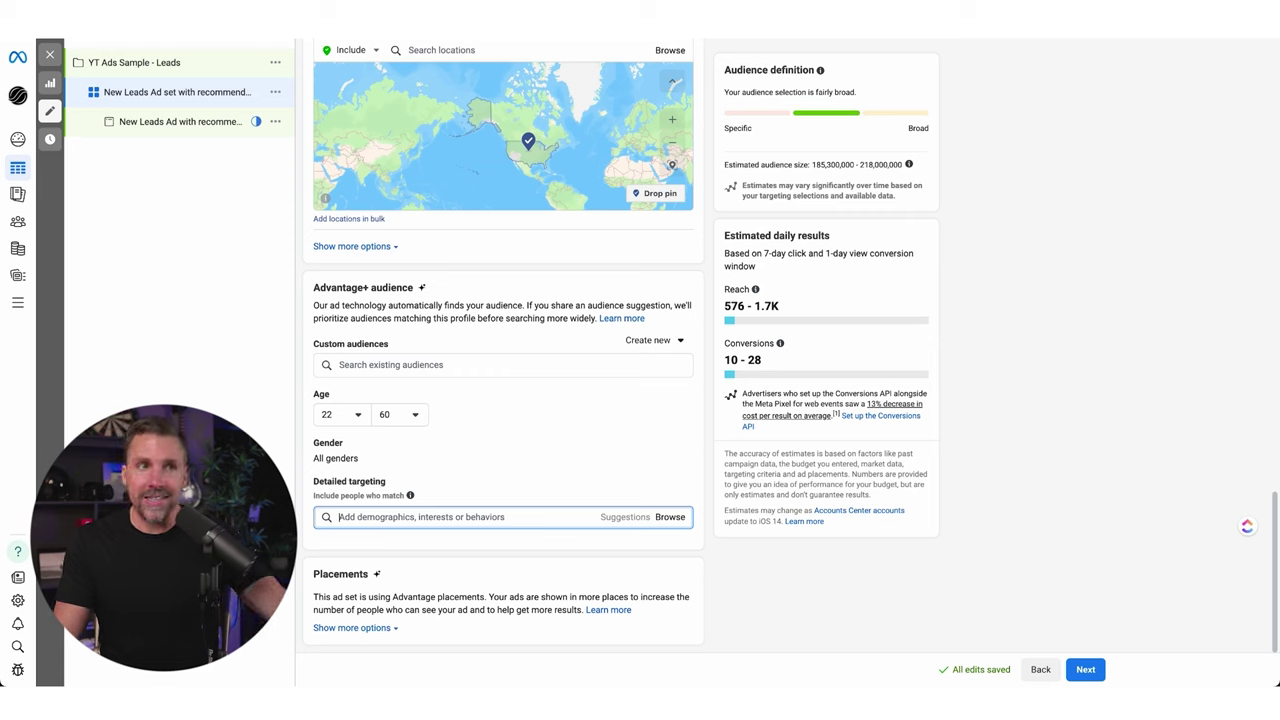
pyautogui.moveTo(811, 164); pyautogui.dragTo(903, 164)
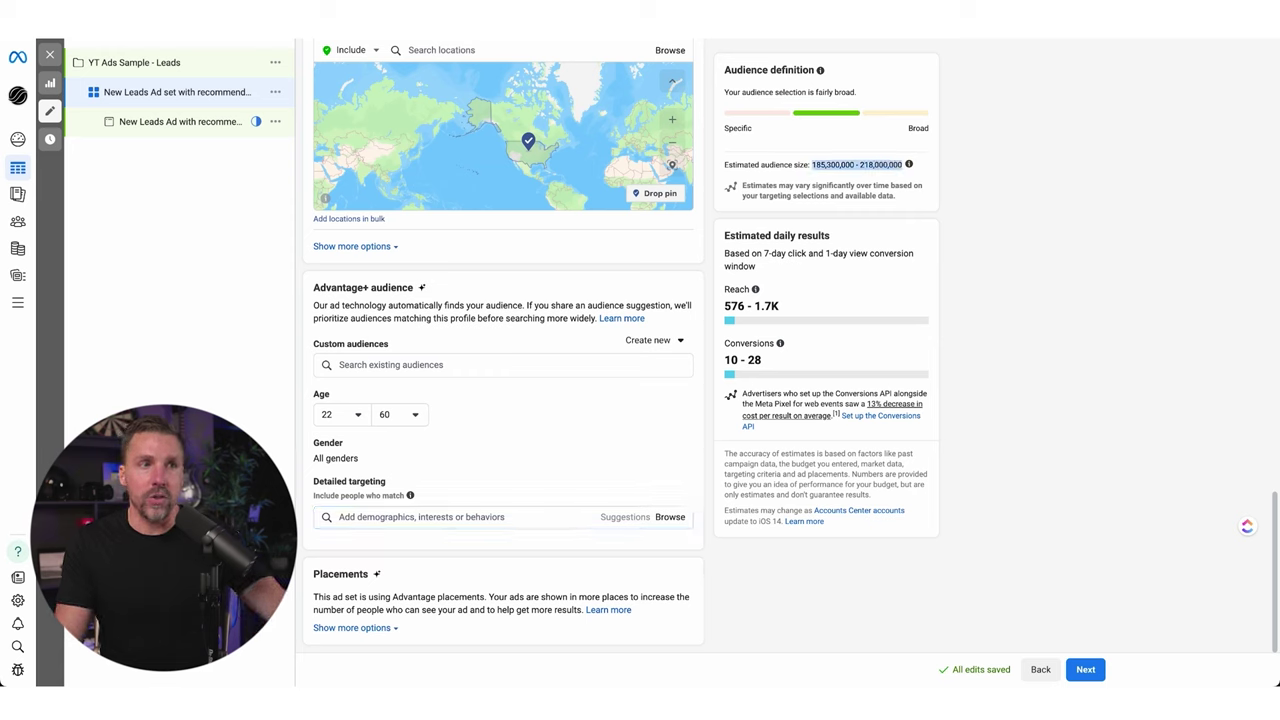
pyautogui.click(903, 164)
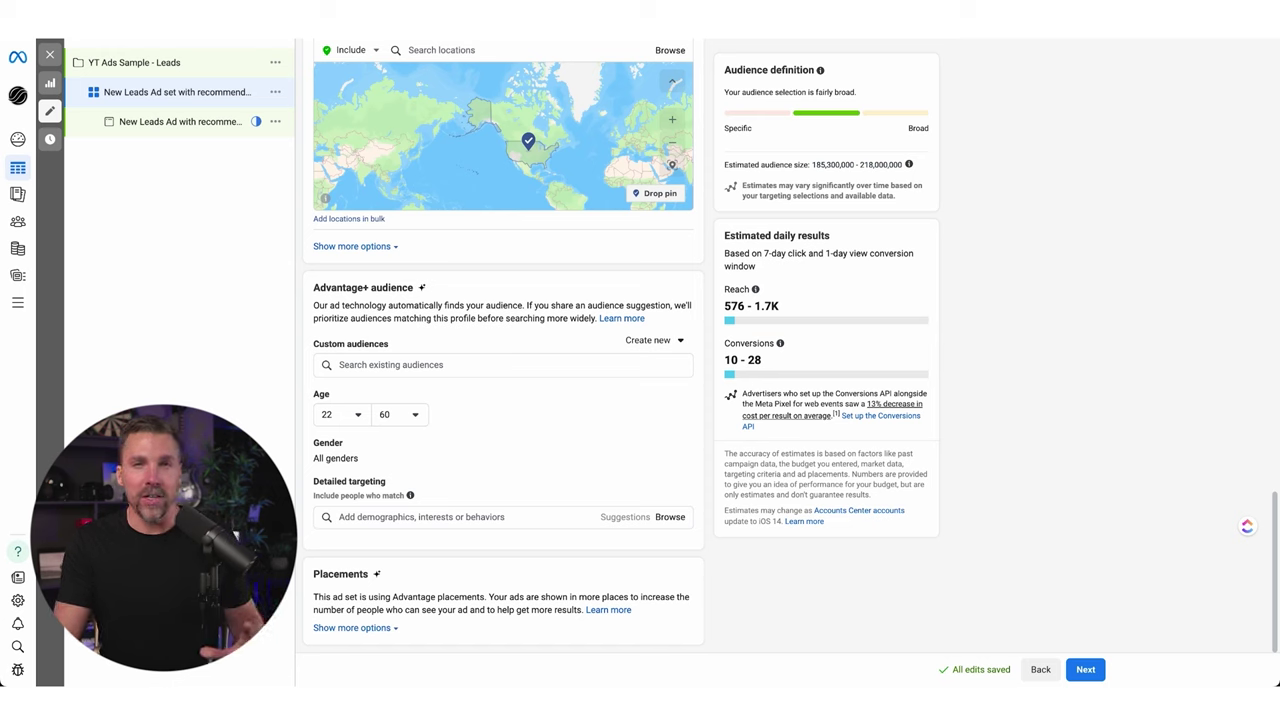
# Search detailed targeting for "pest control", examine the suggested audiences, and clear the search without adding any.
pyautogui.click(420, 517)
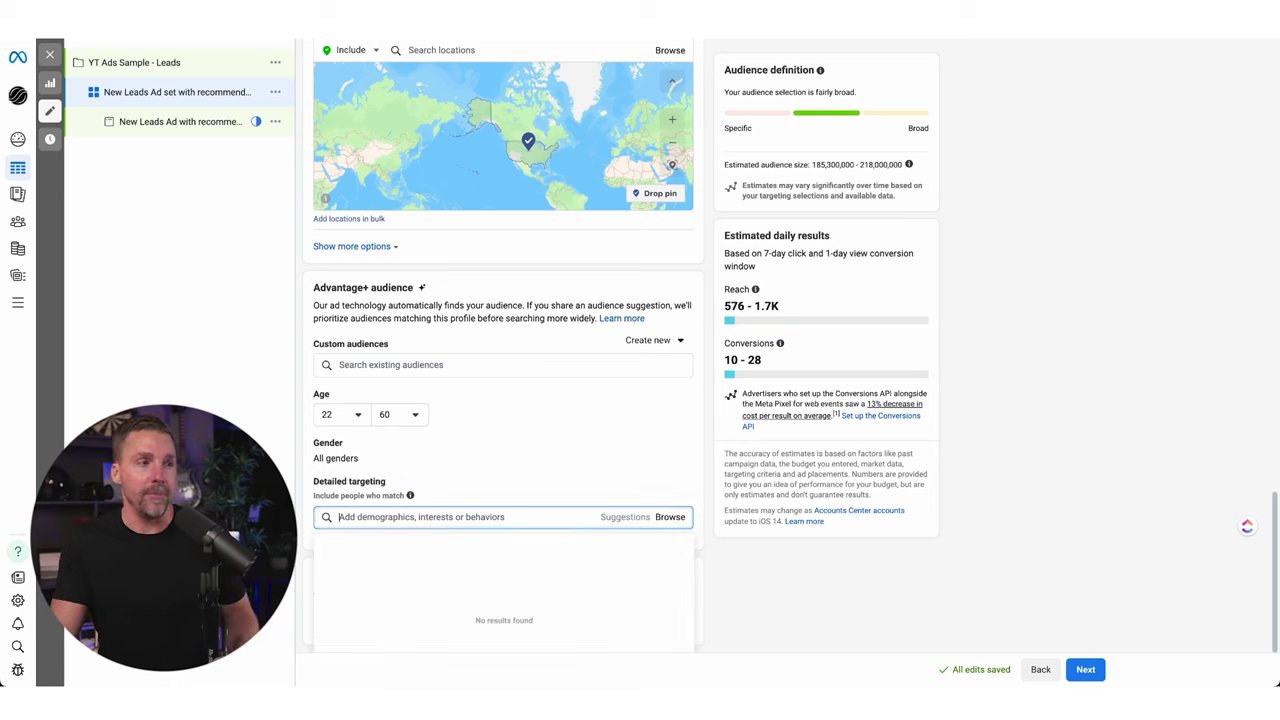
pyautogui.write('pest cvon')
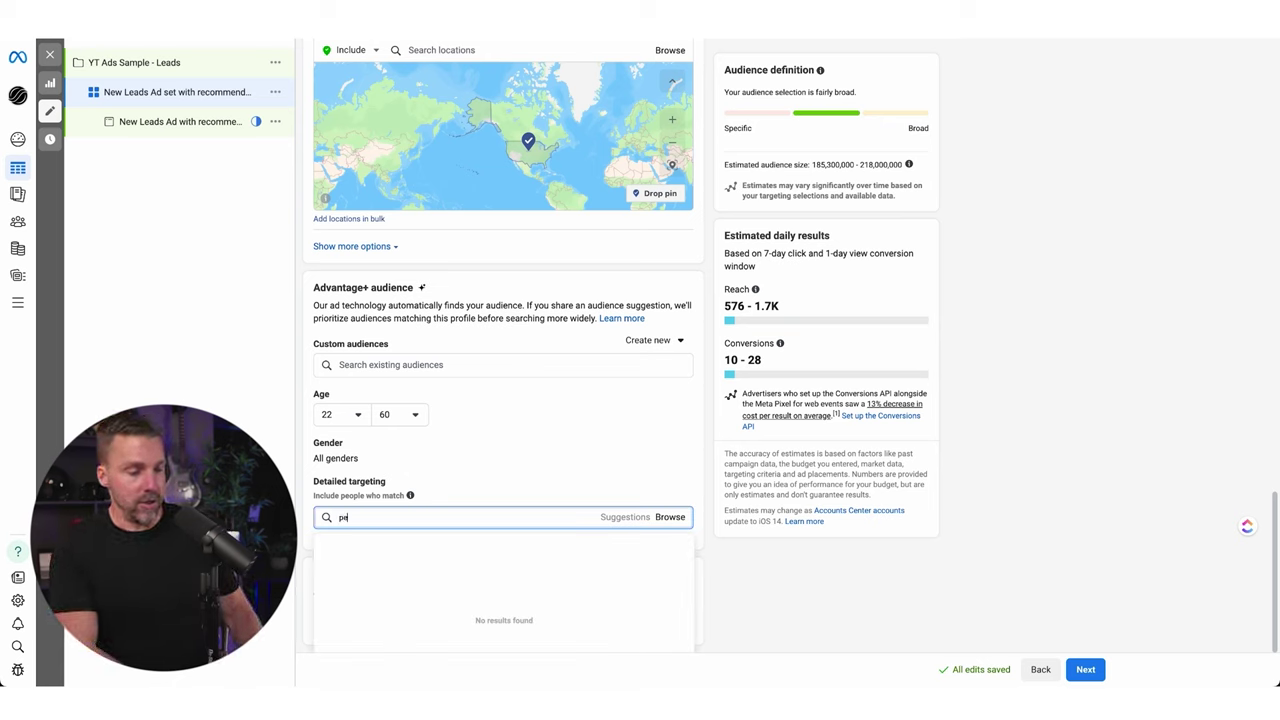
pyautogui.press('BackSpace')
pyautogui.press('BackSpace')
pyautogui.press('BackSpace')
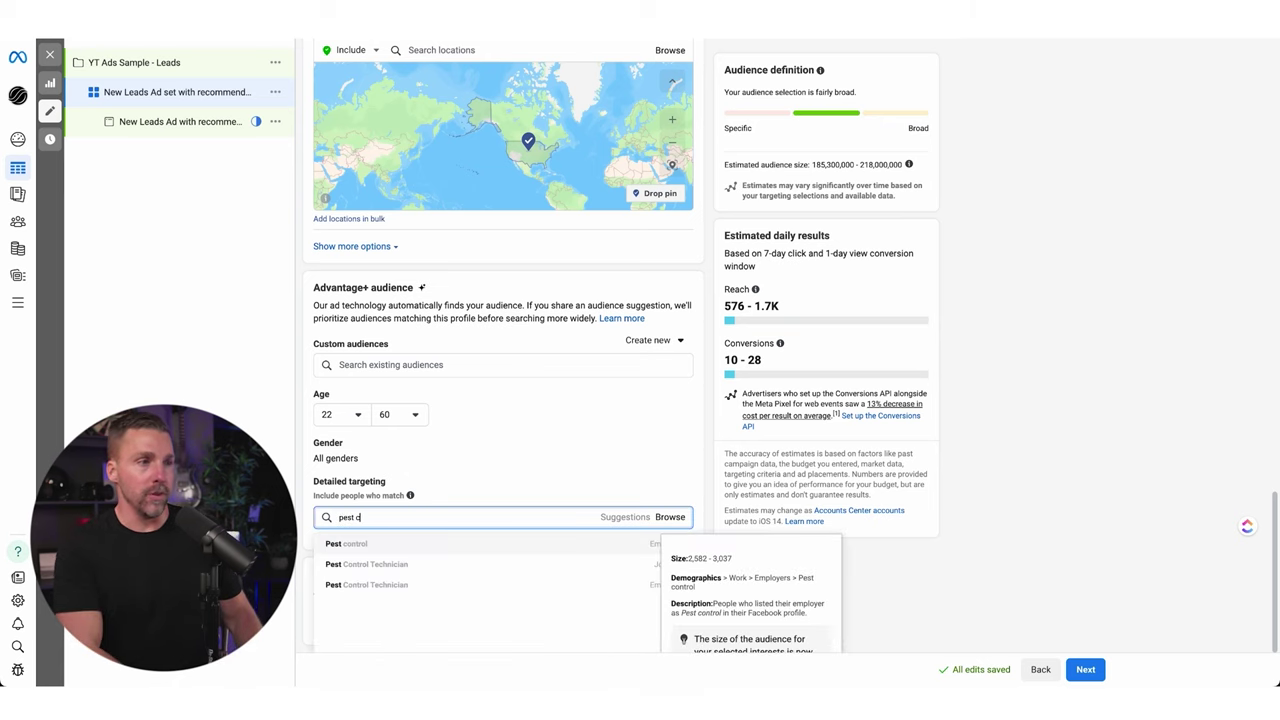
pyautogui.write('ontrol')
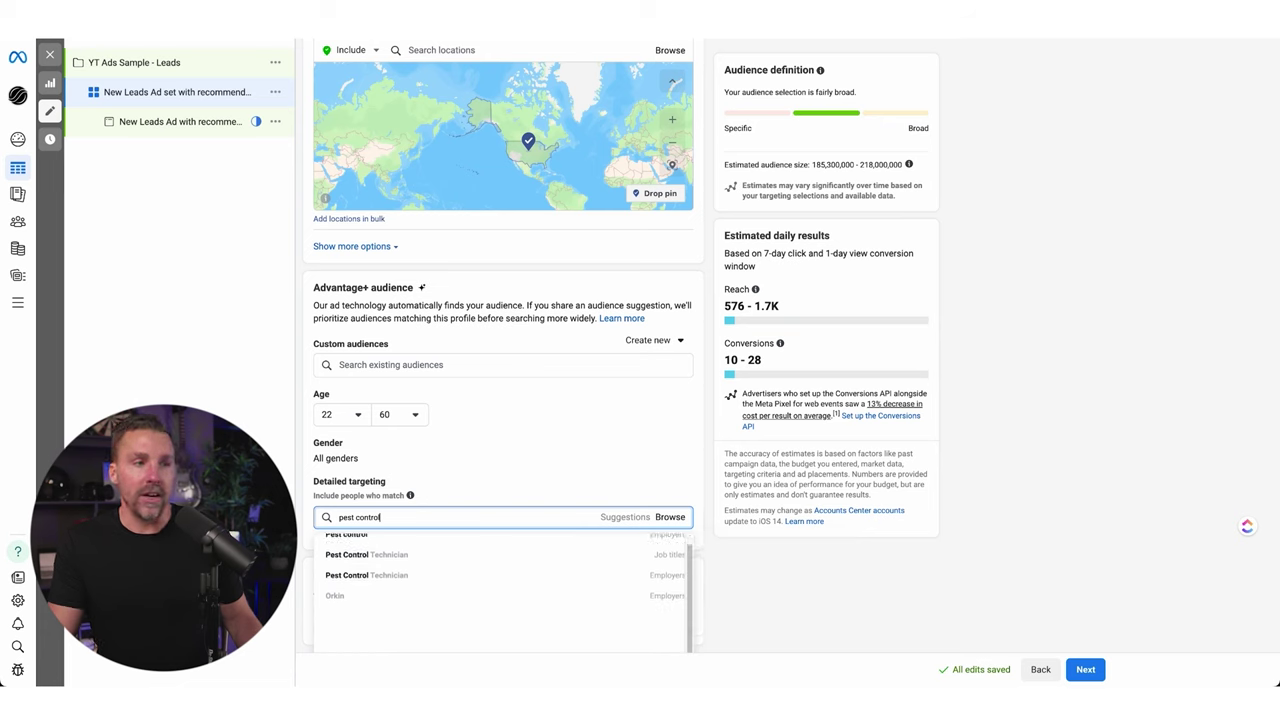
pyautogui.moveTo(490, 585)
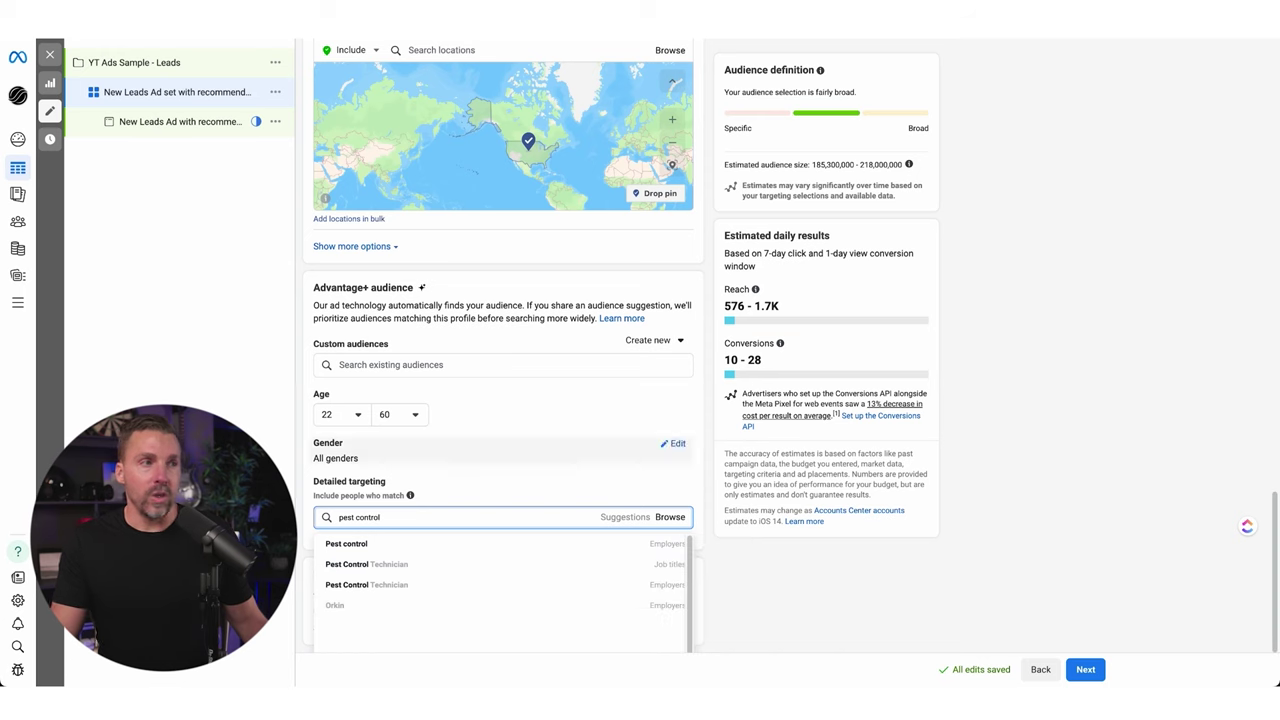
pyautogui.hotkey('ctrl', 'a')
pyautogui.press('BackSpace')
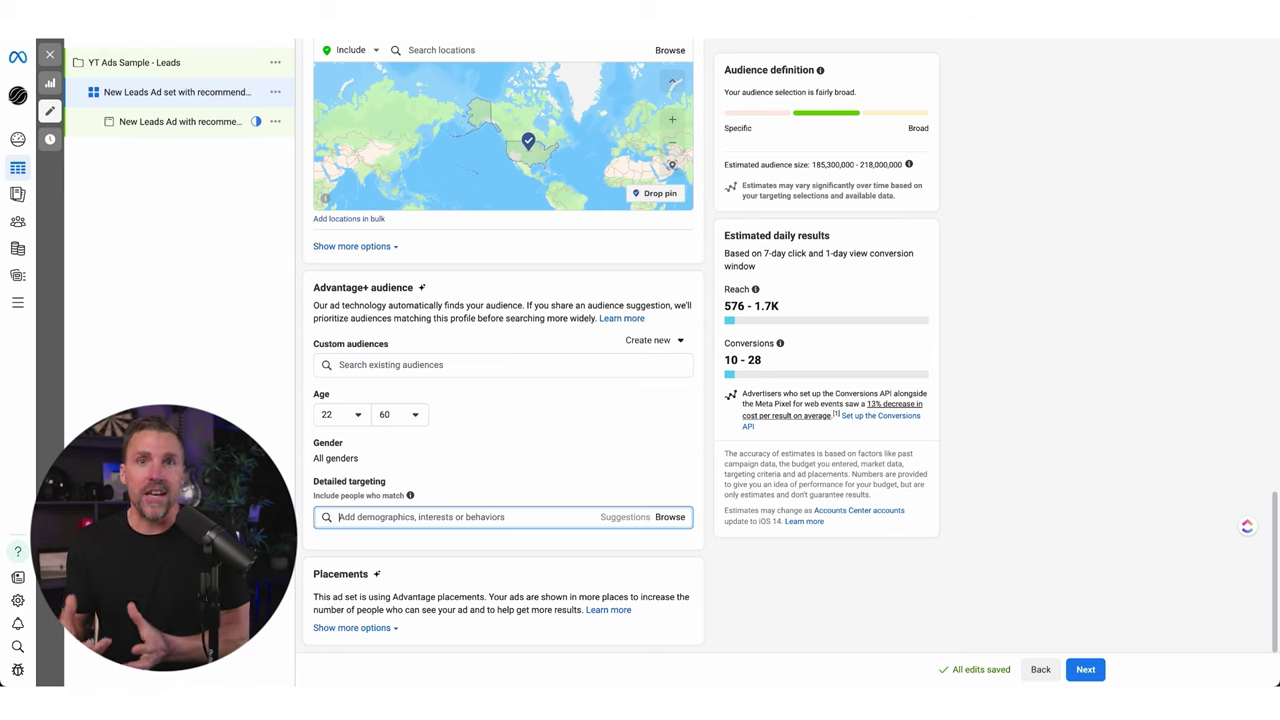
# Search detailed targeting for "dentist" and look through the suggested audiences.
pyautogui.write('de')
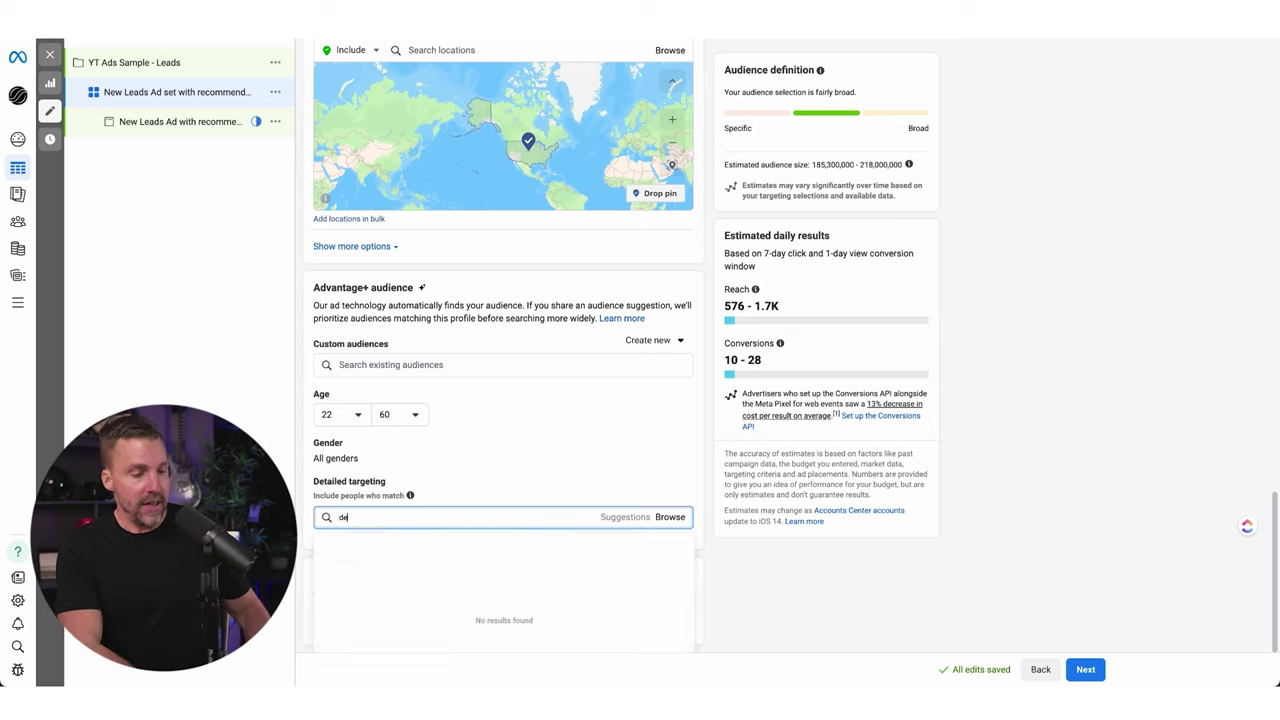
pyautogui.write('s')
pyautogui.press('BackSpace')
pyautogui.write('ntists')
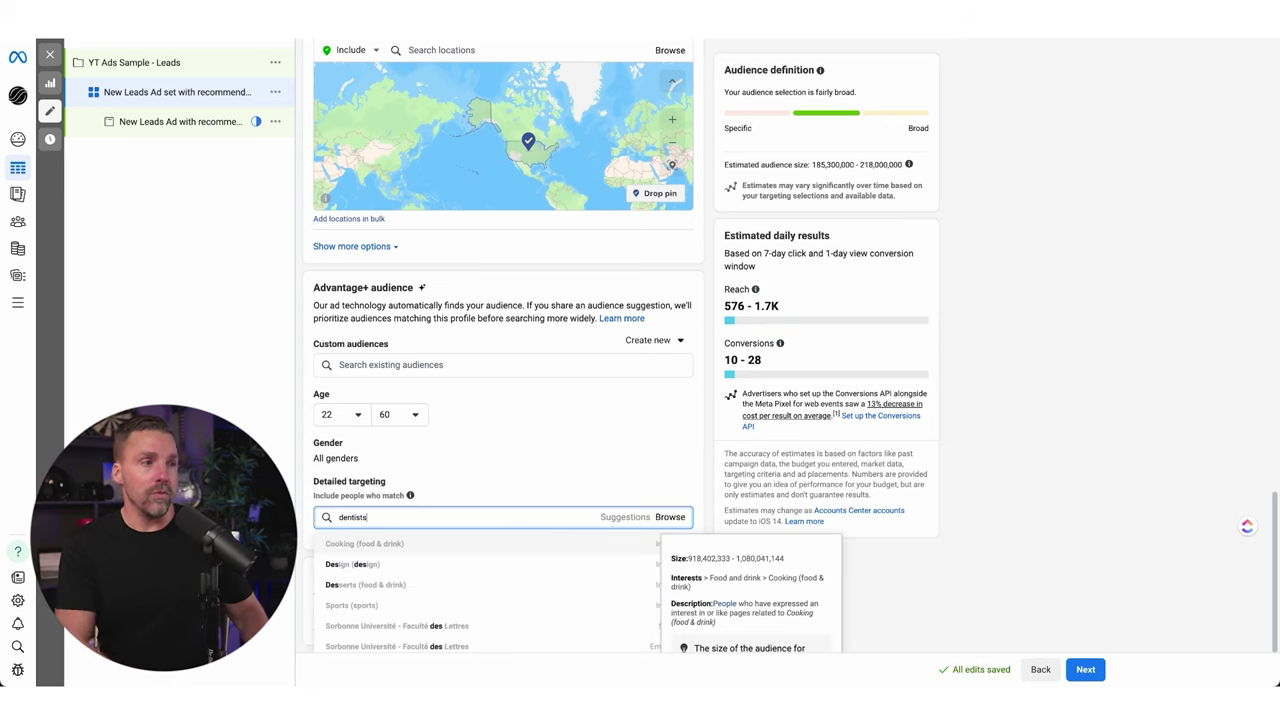
pyautogui.press('BackSpace')
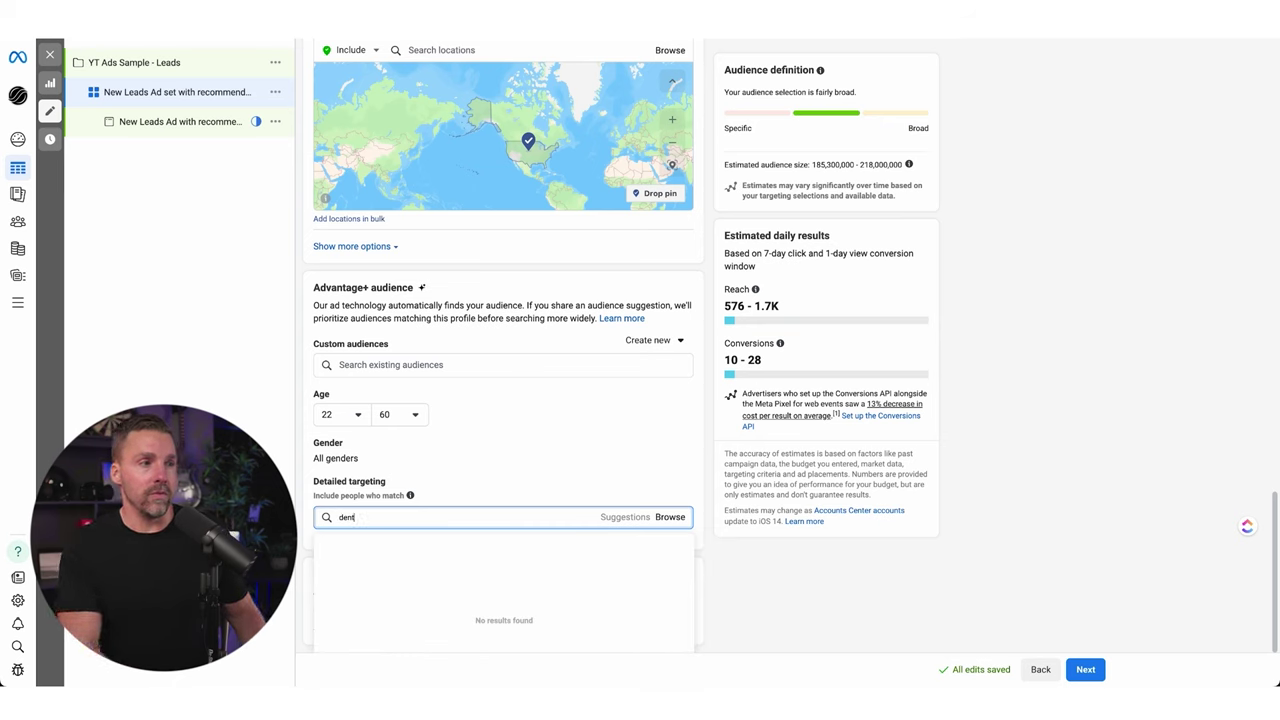
pyautogui.write('tist')
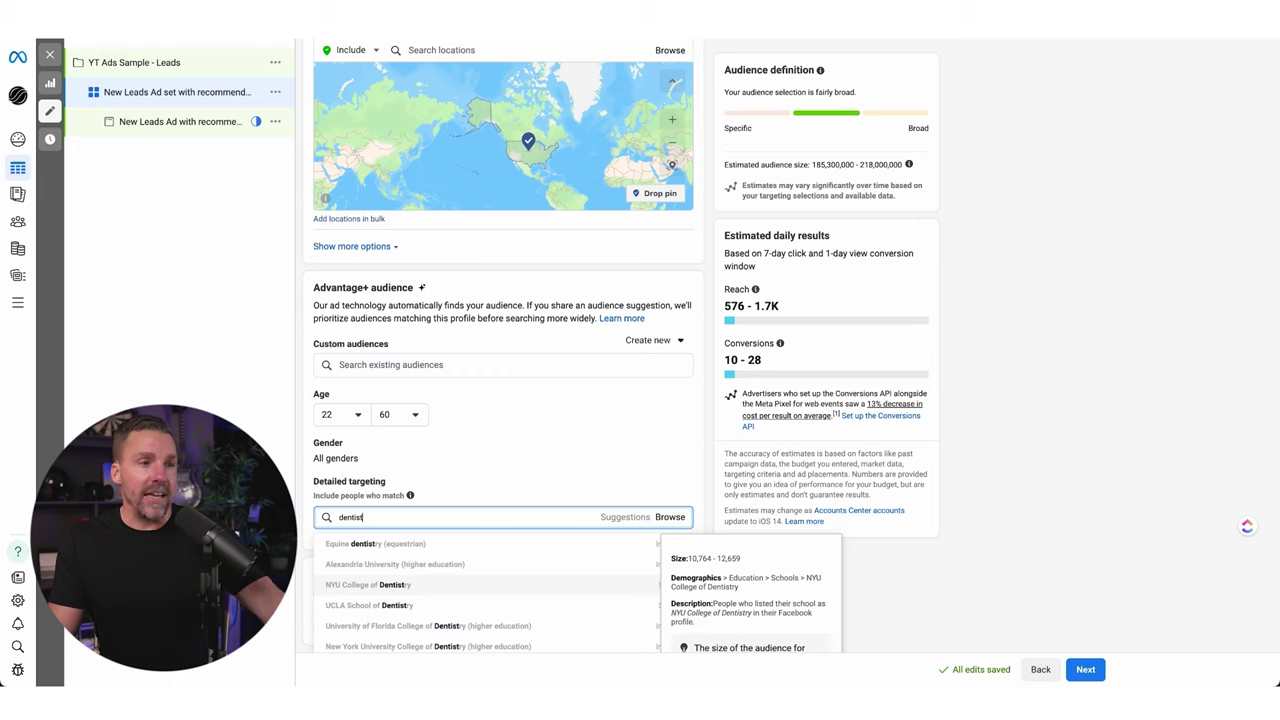
pyautogui.scroll(-1, 487, 590)
pyautogui.scroll(-5, 490, 595)
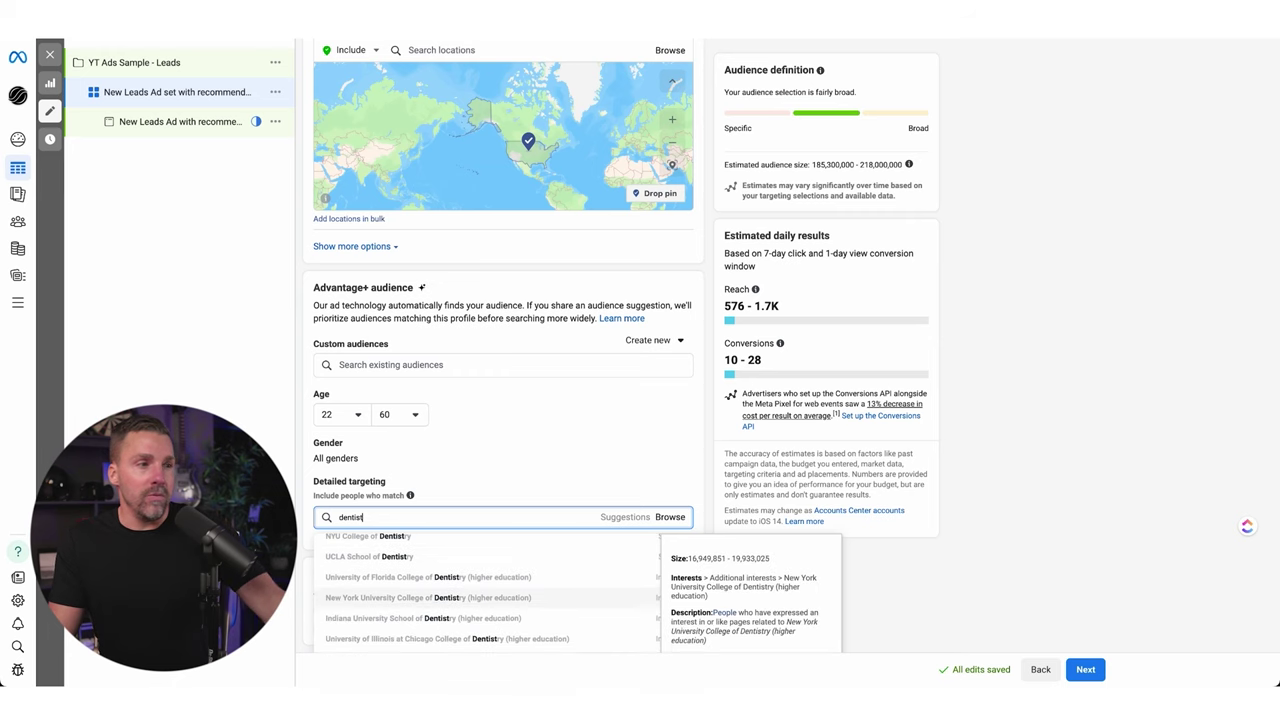
pyautogui.scroll(-5, 490, 595)
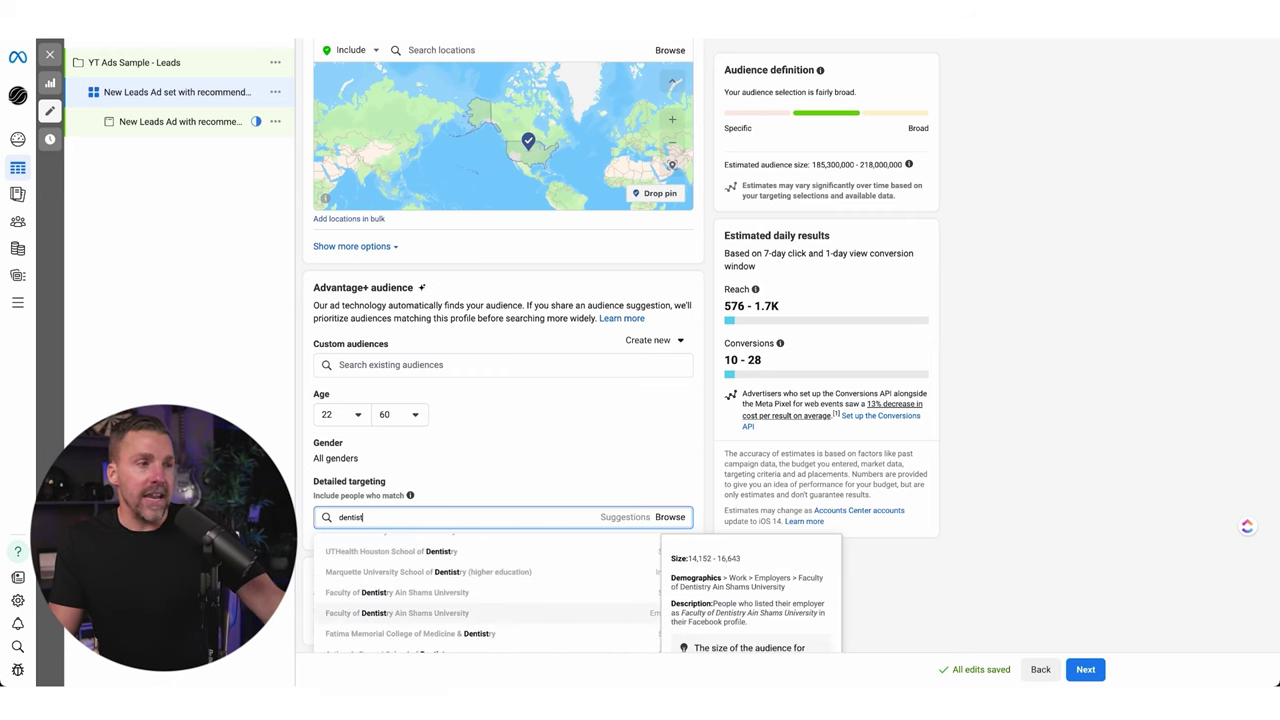
pyautogui.scroll(-2, 490, 595)
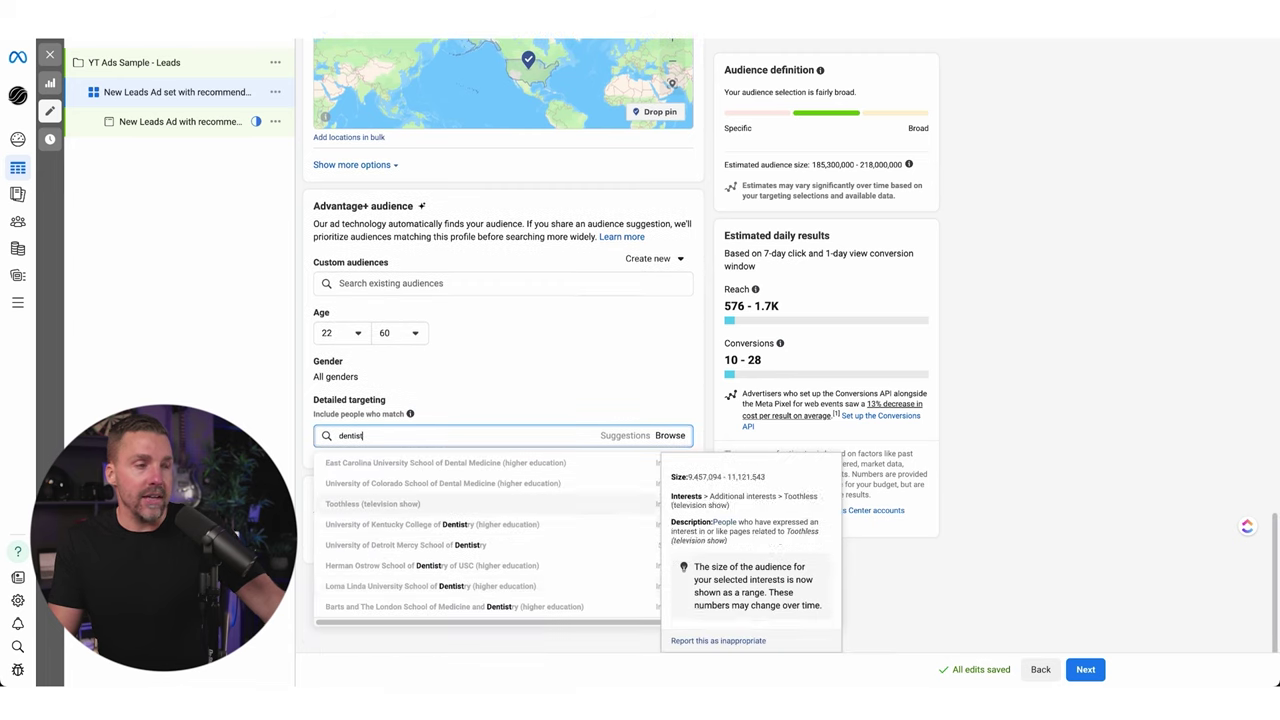
# Extend the detailed targeting search to "dentistry", examine the suggestions, and clear the search without adding any.
pyautogui.write('ry')
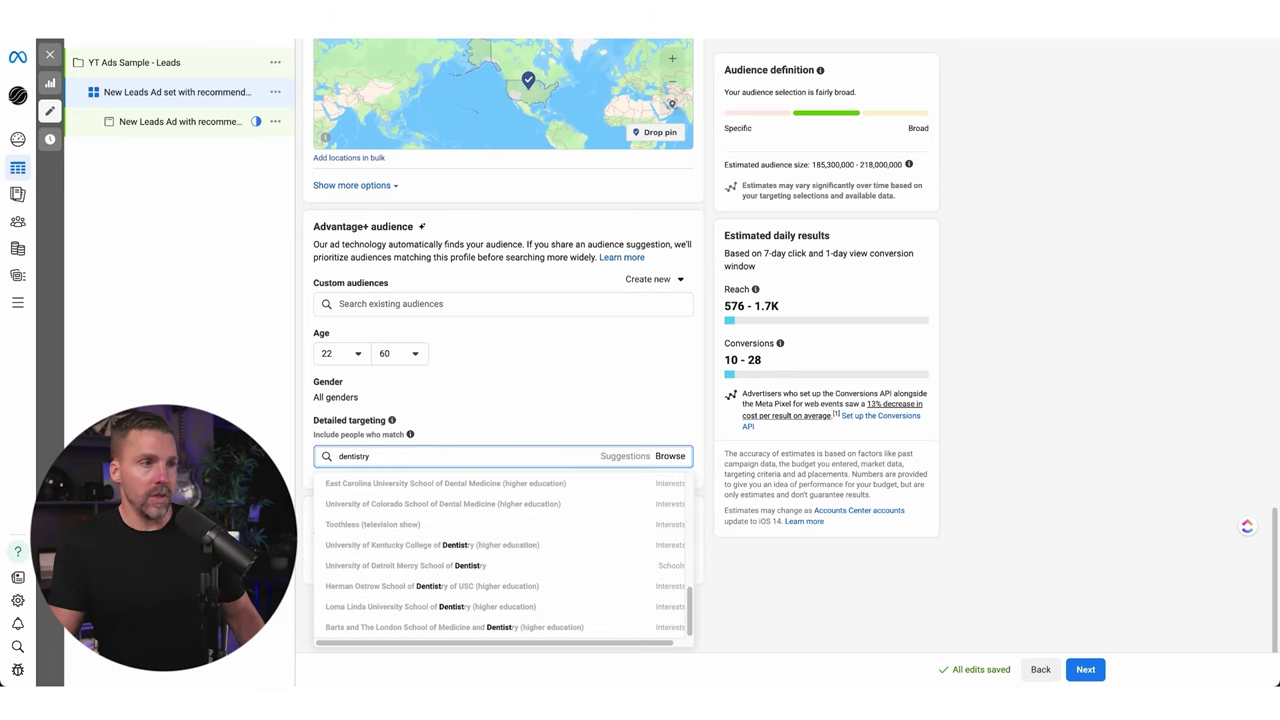
pyautogui.scroll(6, 490, 560)
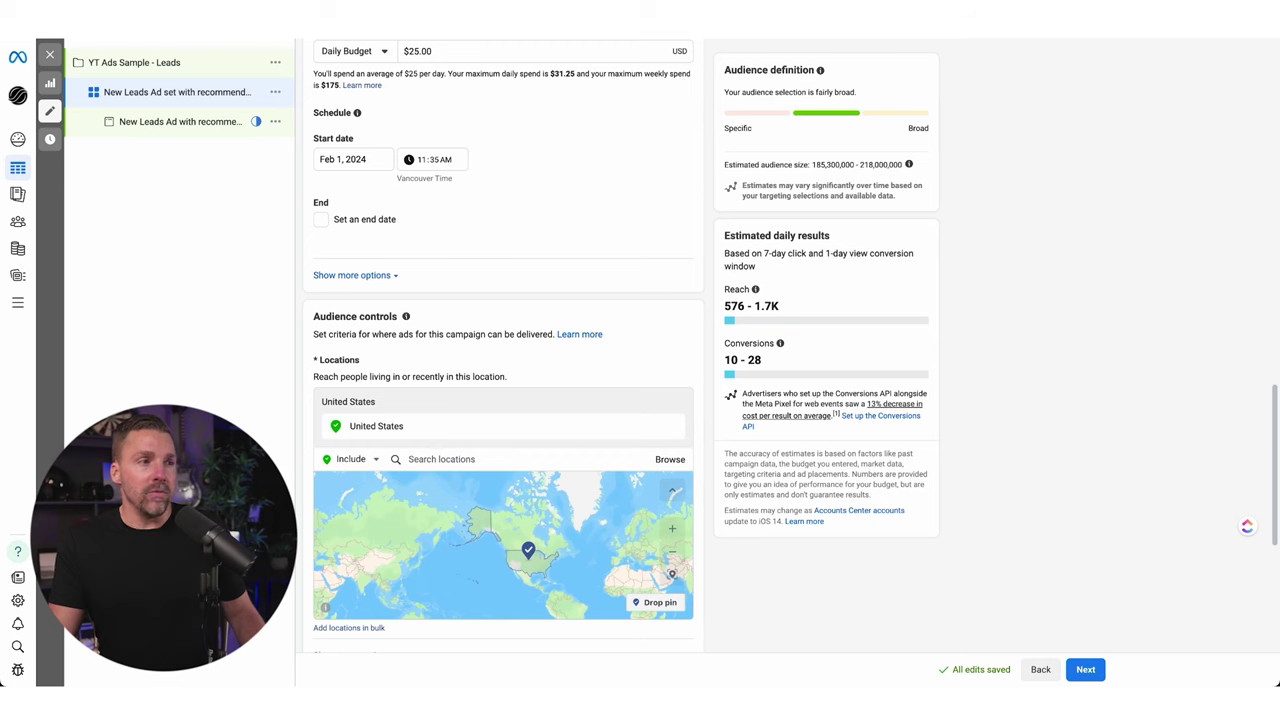
pyautogui.scroll(-5, 500, 350)
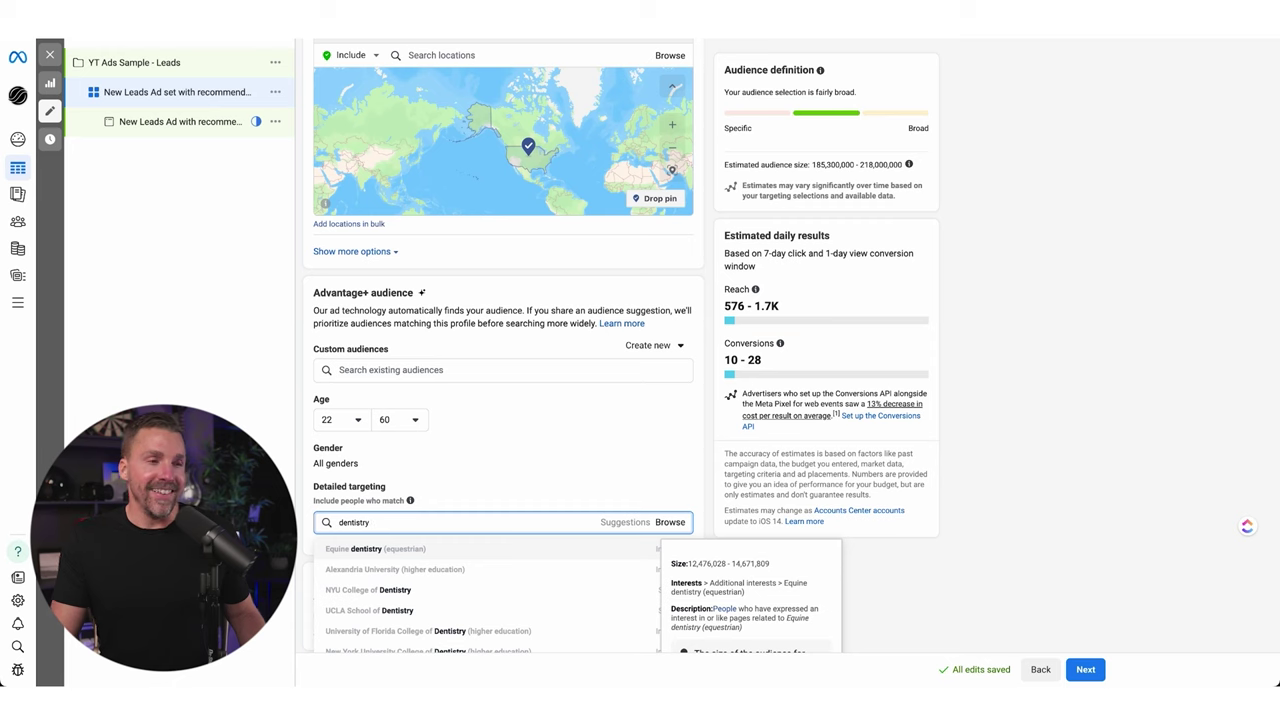
pyautogui.scroll(-1, 488, 595)
pyautogui.scroll(1, 488, 595)
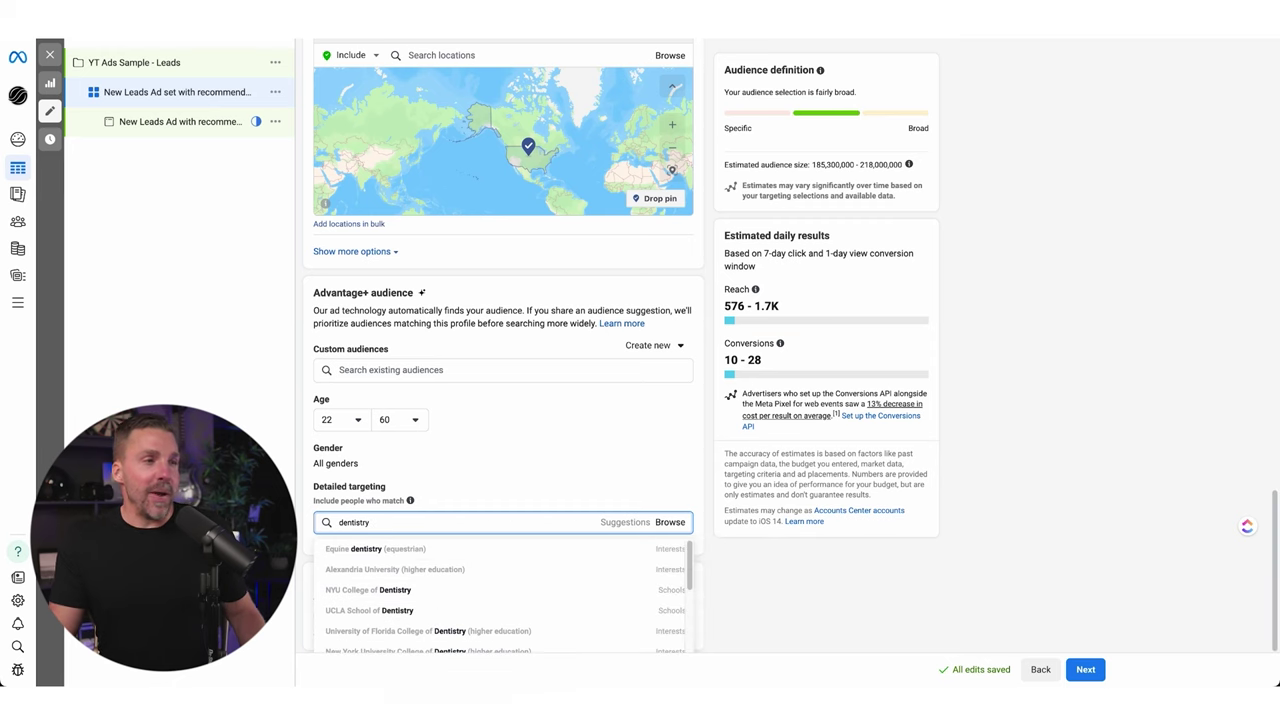
pyautogui.hotkey('ctrl', 'a')
pyautogui.press('BackSpace')
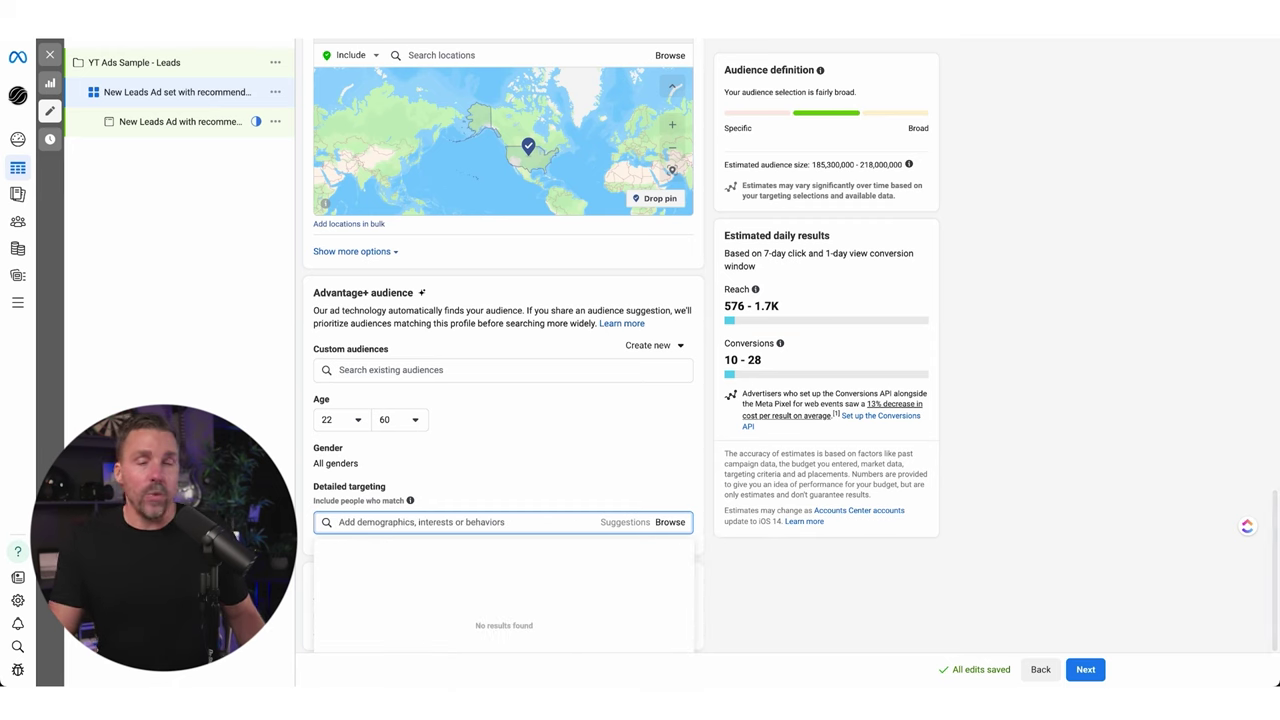
pyautogui.press('Escape')
# Continue from the ad set to the ad and review its name, identity and ad setup down to the ad creative section.
pyautogui.scroll(-1, 503, 450)
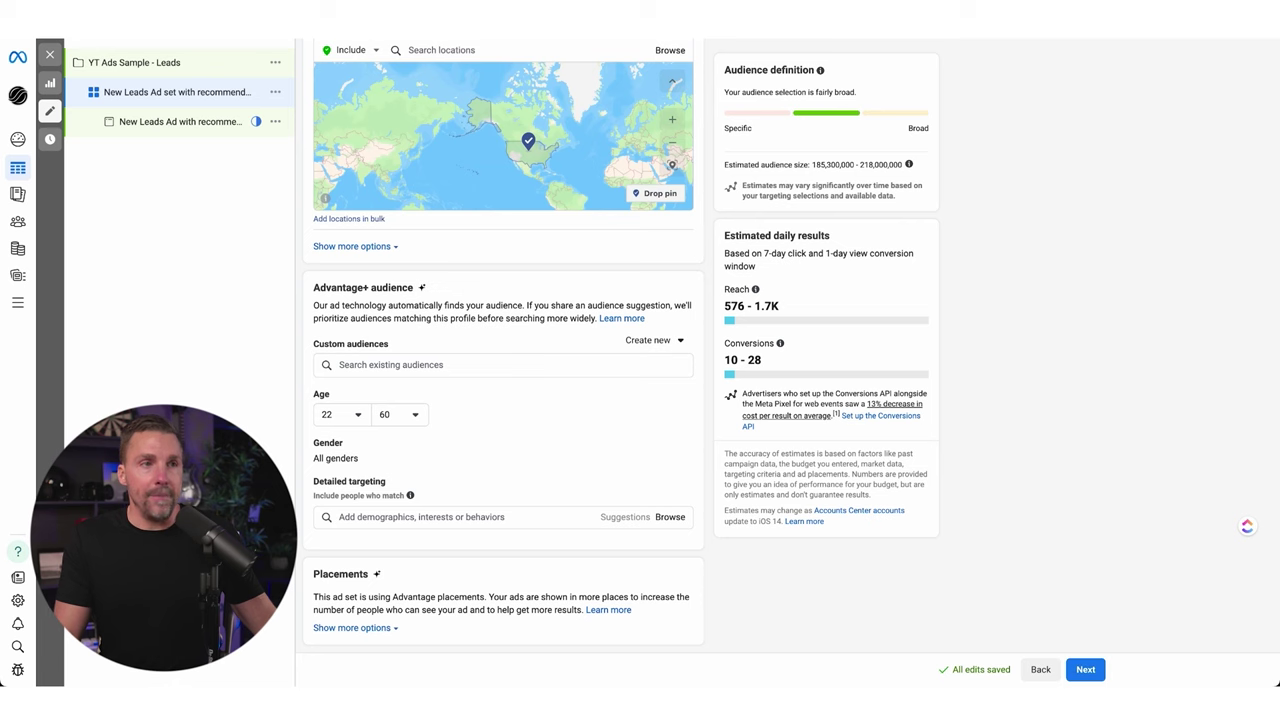
pyautogui.click(1085, 669)
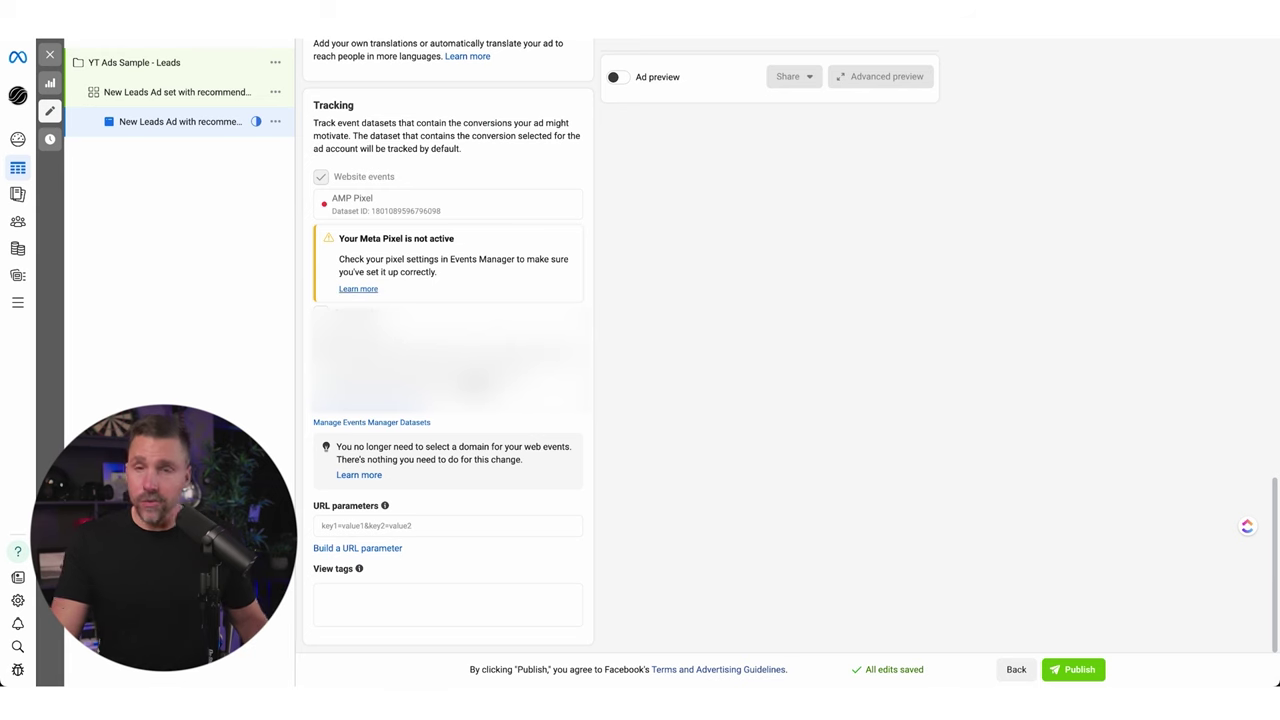
pyautogui.scroll(15, 448, 350)
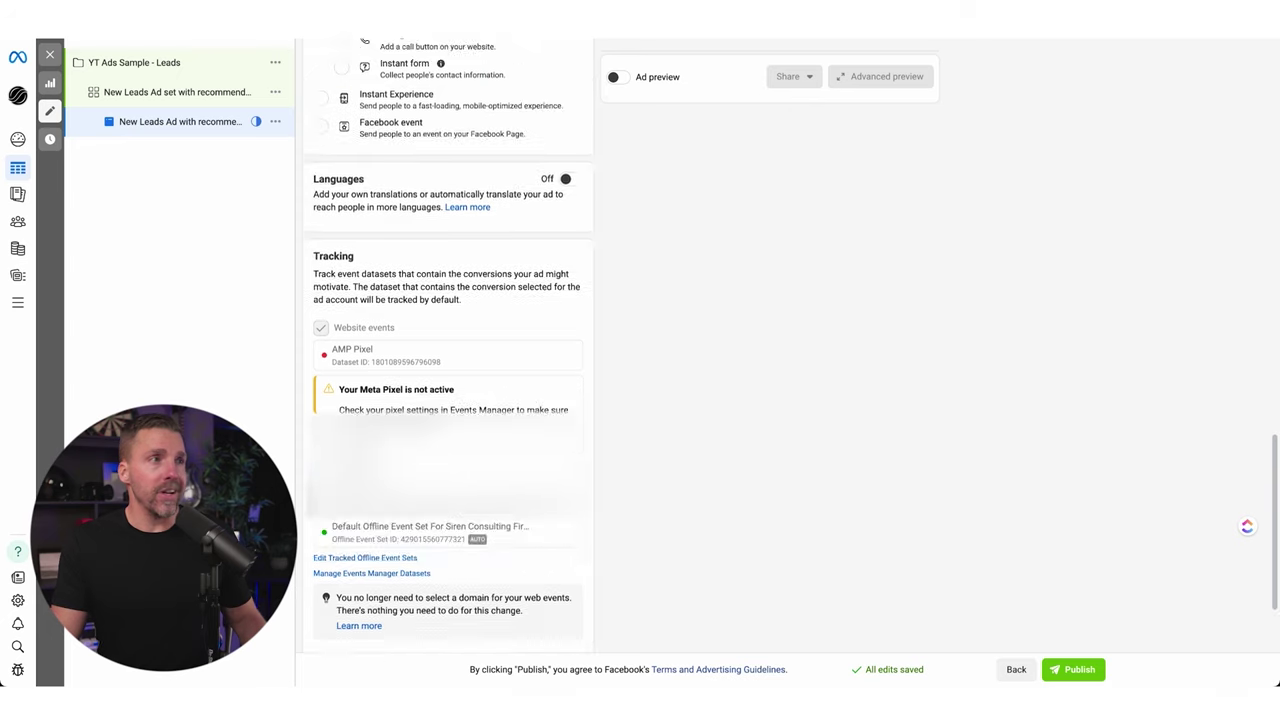
pyautogui.scroll(10, 448, 350)
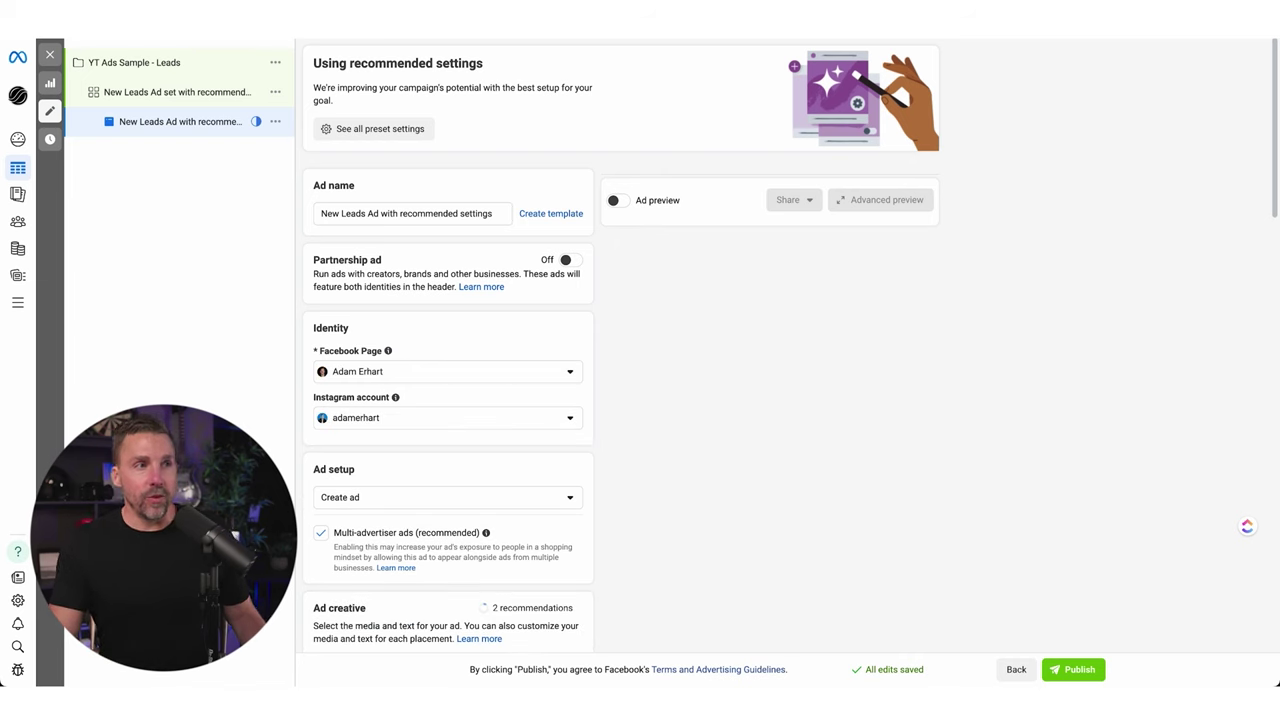
pyautogui.tripleClick(487, 216)
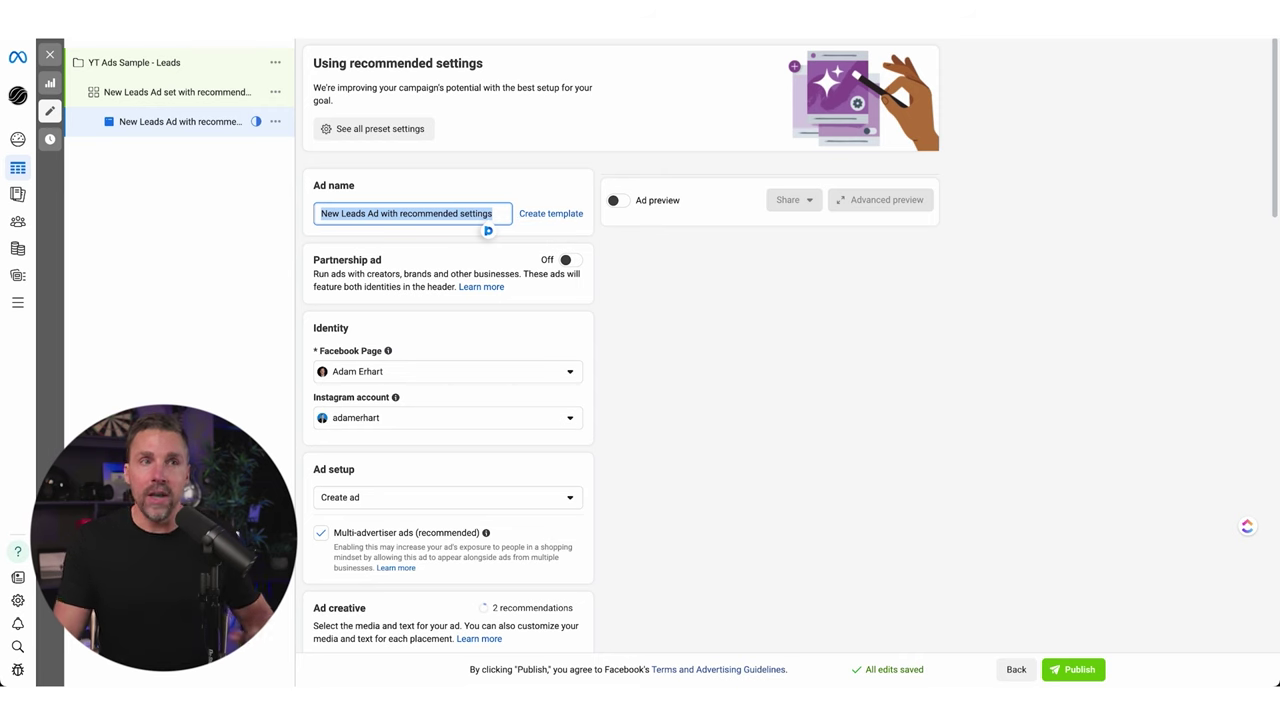
pyautogui.scroll(-2, 487, 231)
pyautogui.scroll(-5, 487, 231)
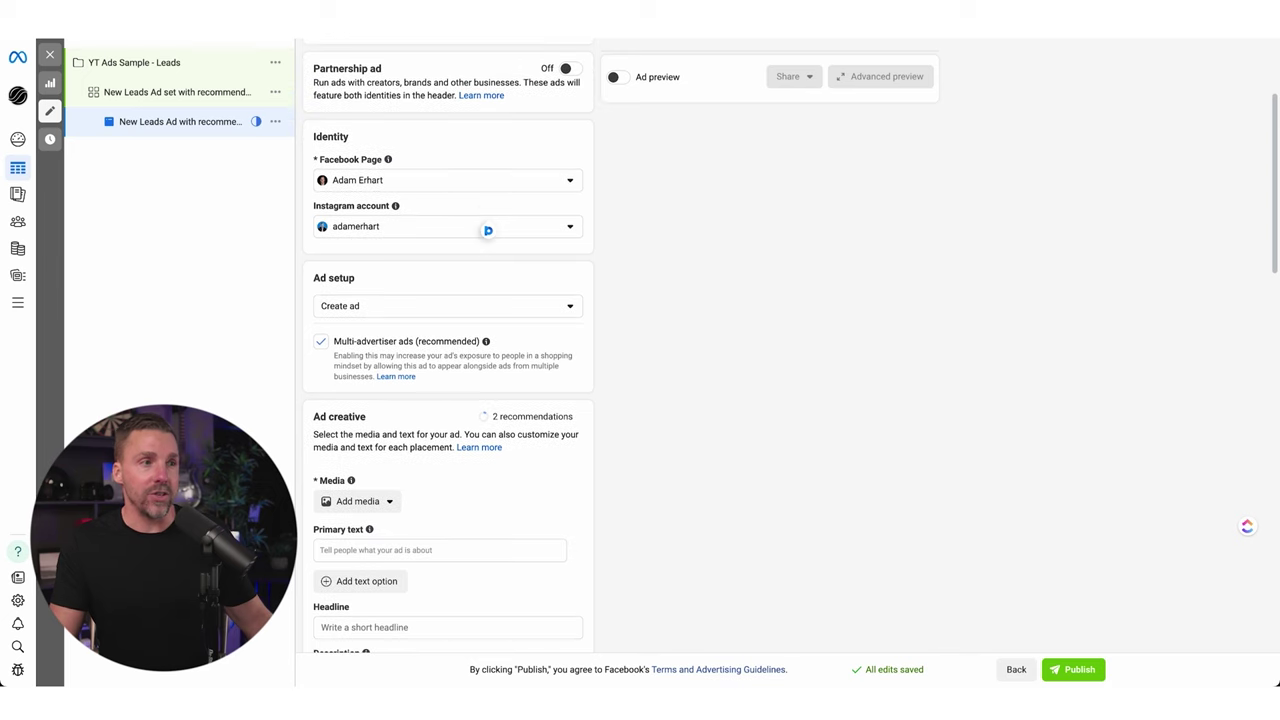
# Add the 1000 × 667 fishing reel photo from the account images as ad media and accept the suggested placement crops.
pyautogui.click(357, 437)
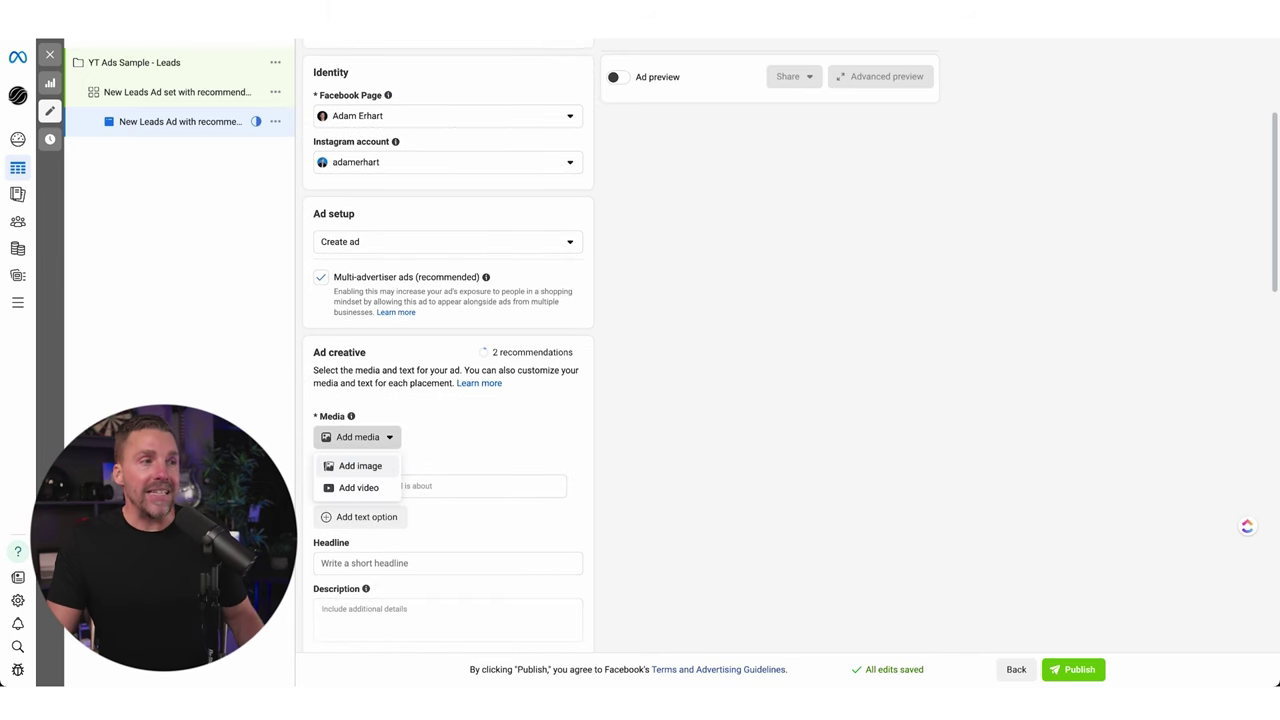
pyautogui.click(360, 466)
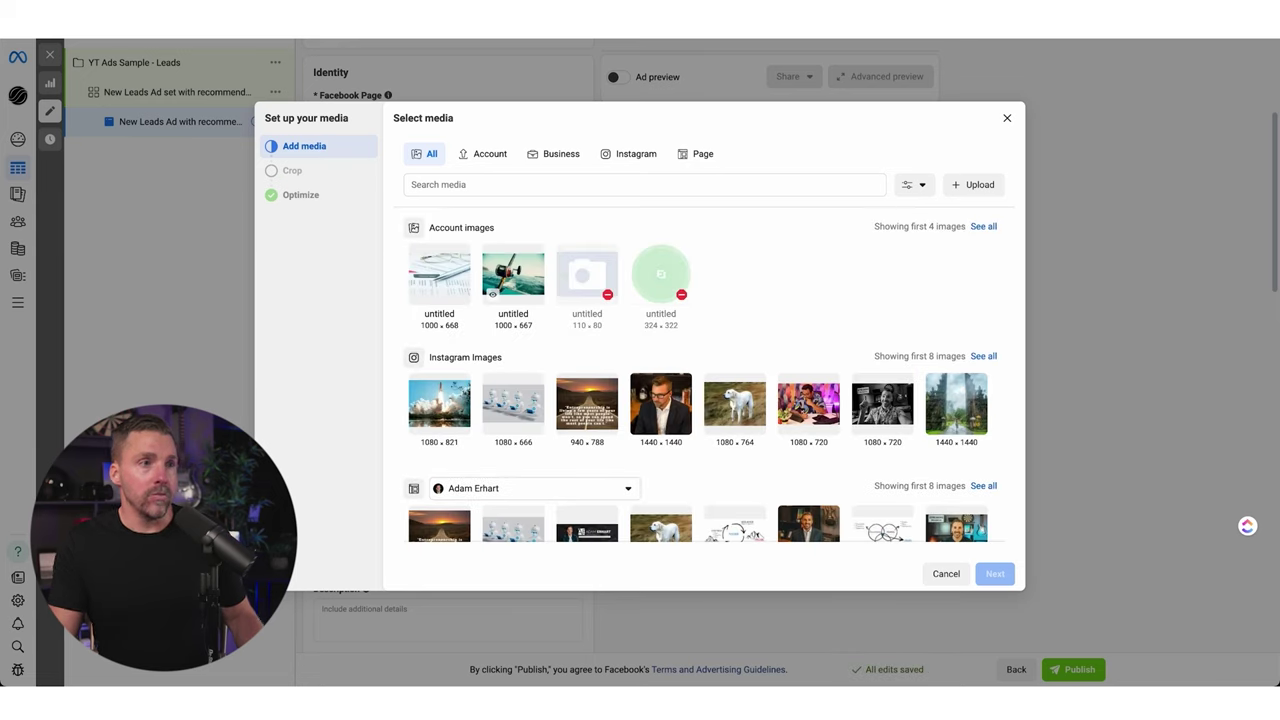
pyautogui.click(513, 274)
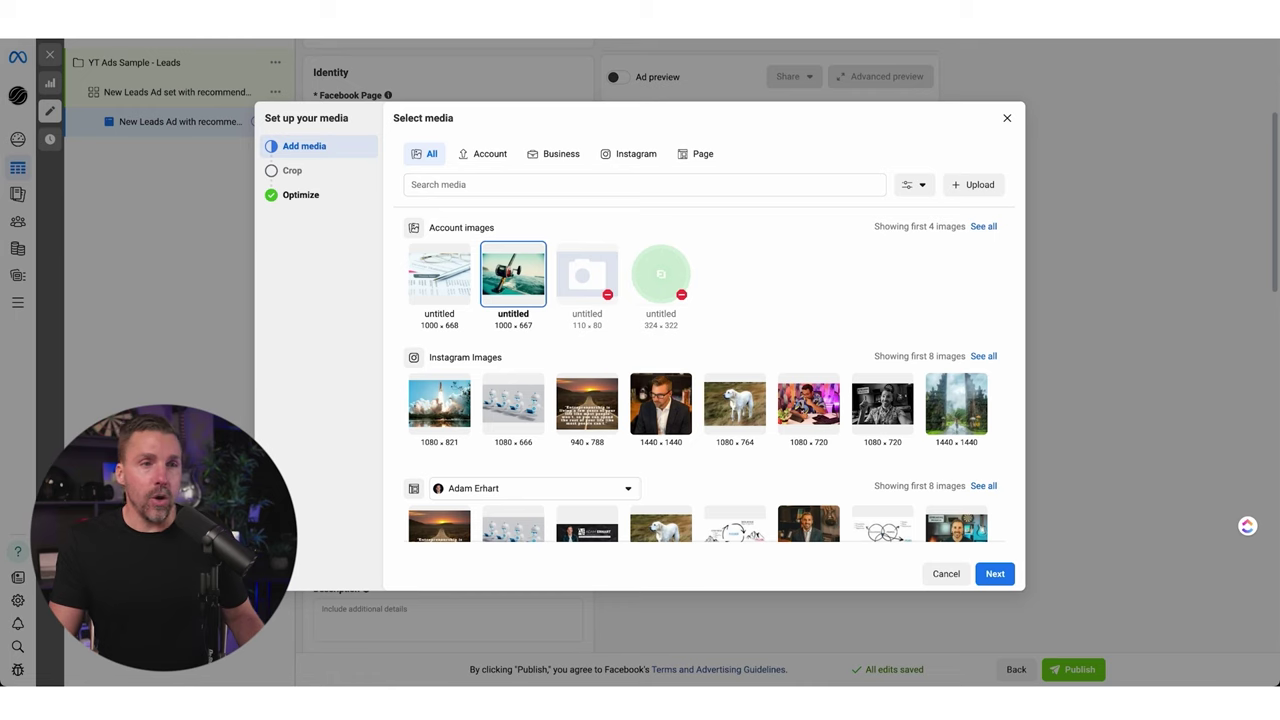
pyautogui.click(995, 573)
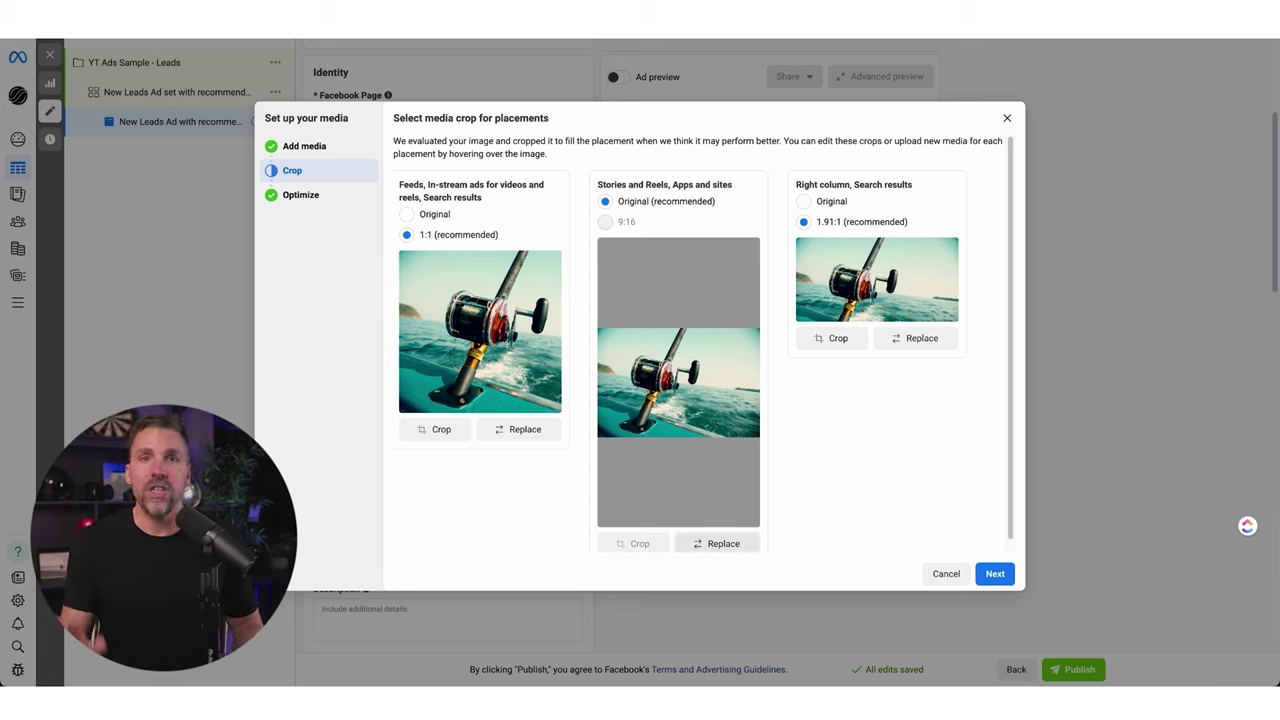
pyautogui.moveTo(633, 543)
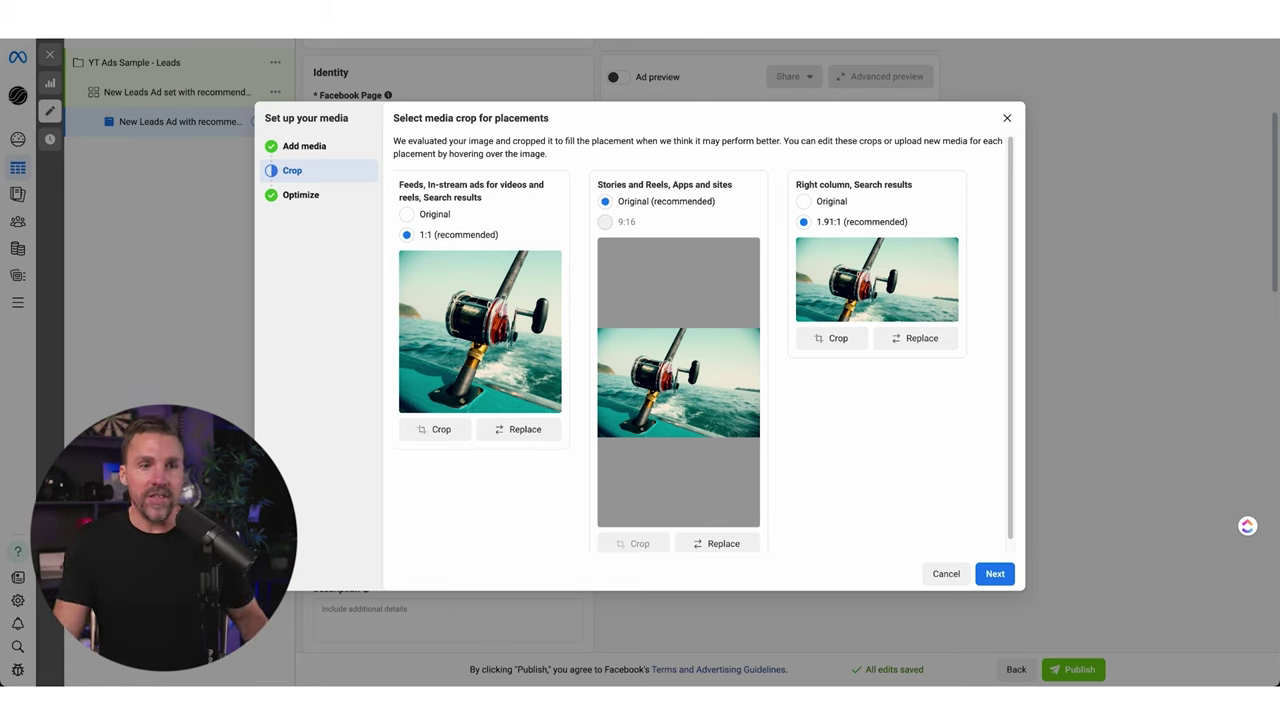
pyautogui.click(995, 573)
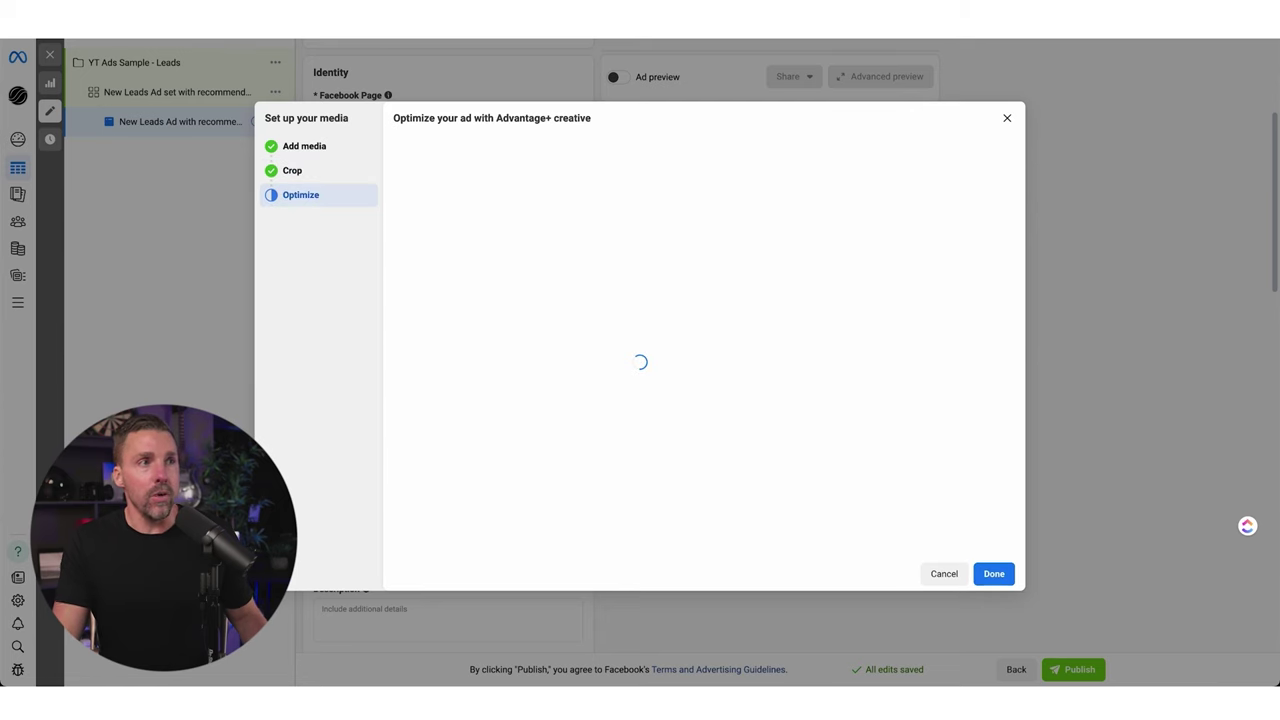
# Turn on all Advantage+ creative optimizations for the image and finish the media setup.
pyautogui.scroll(-1, 700, 343)
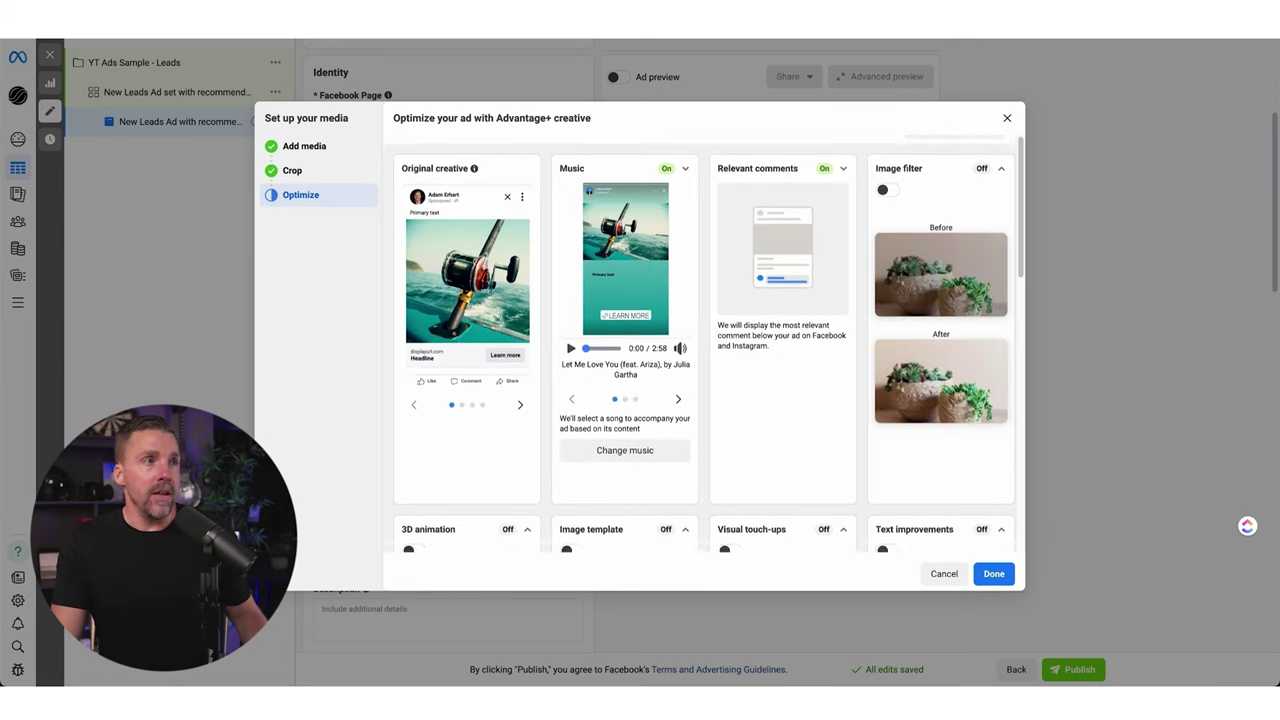
pyautogui.click(405, 190)
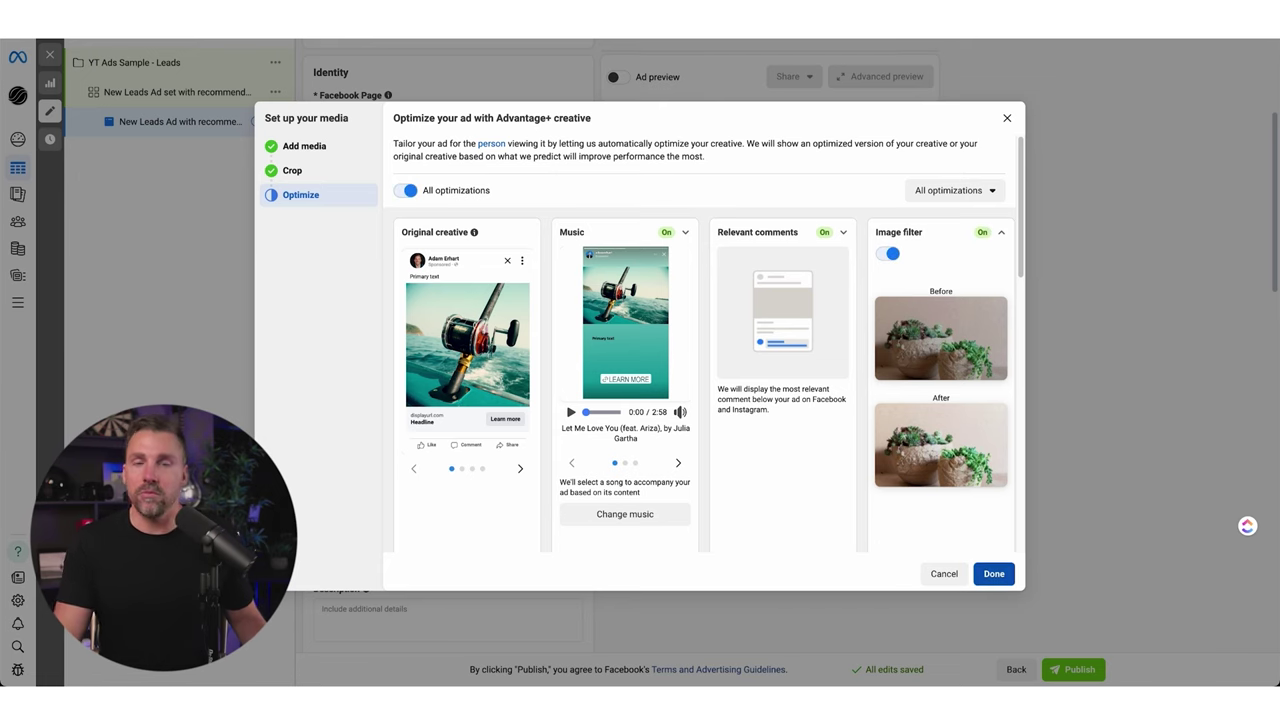
pyautogui.click(994, 573)
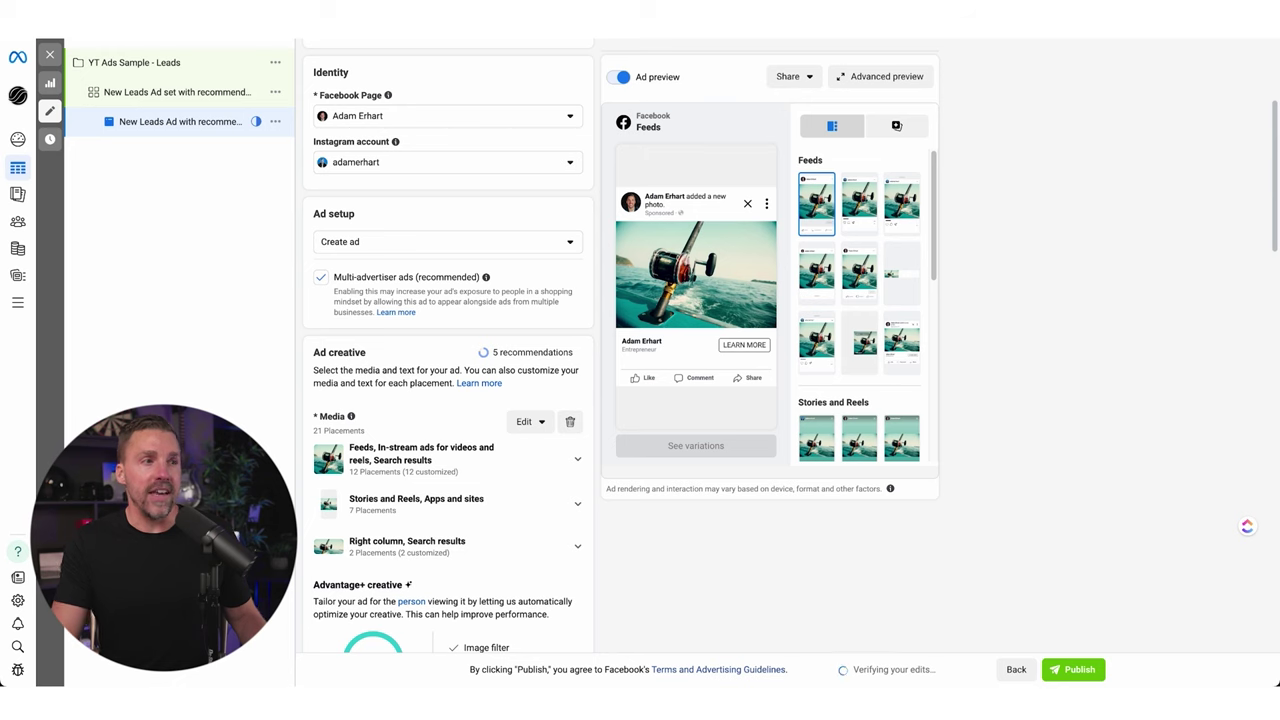
# Enter "Hook and call out to get their attention" as the ad's primary text.
pyautogui.scroll(-1, 552, 521)
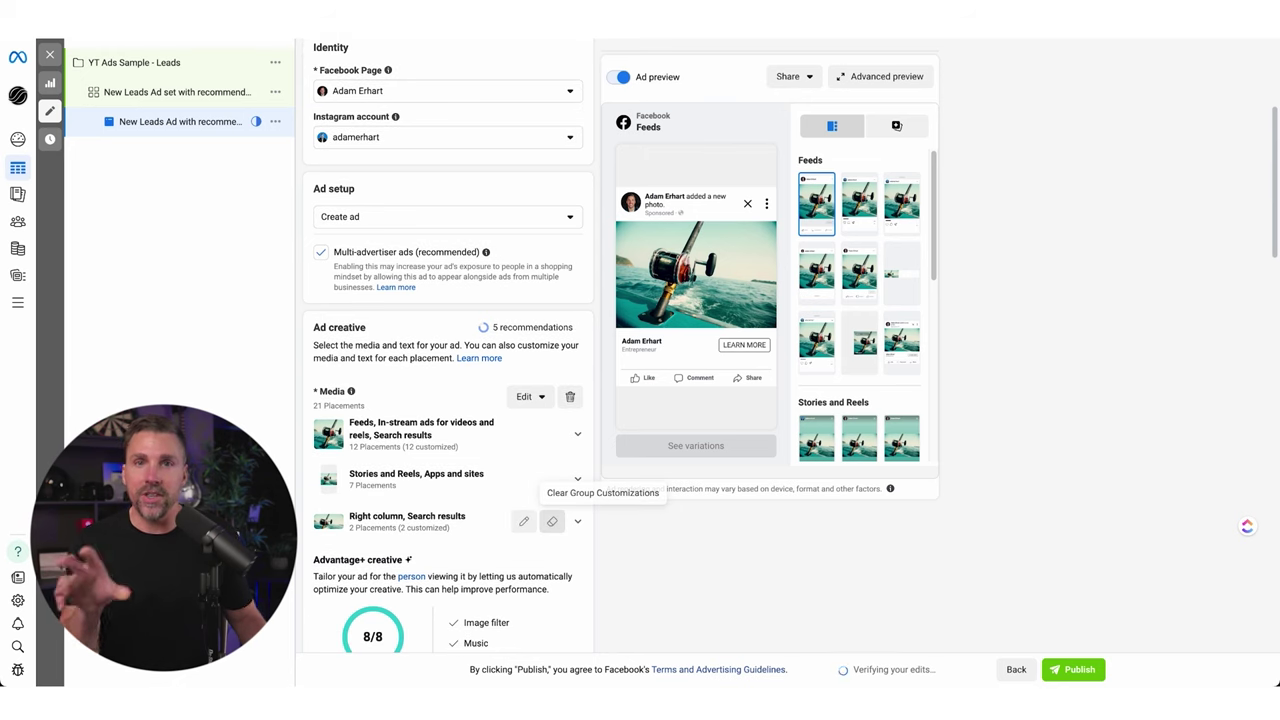
pyautogui.scroll(-1, 552, 521)
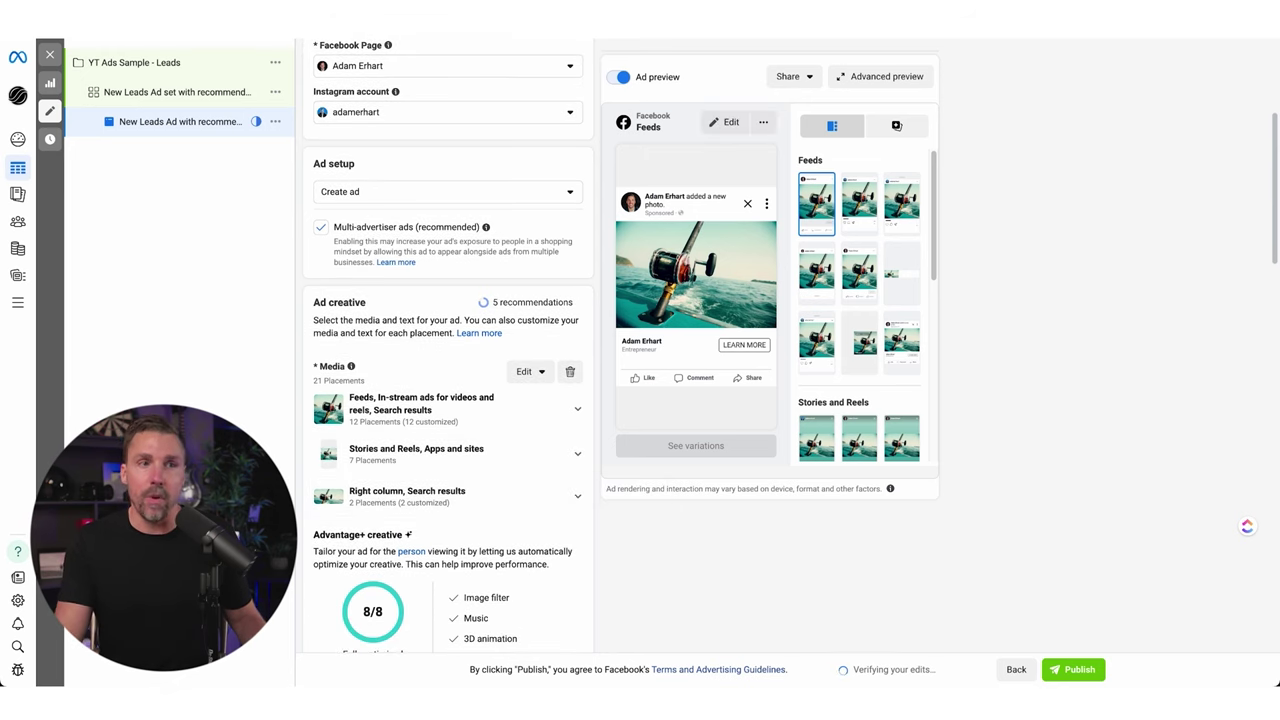
pyautogui.scroll(-8, 552, 490)
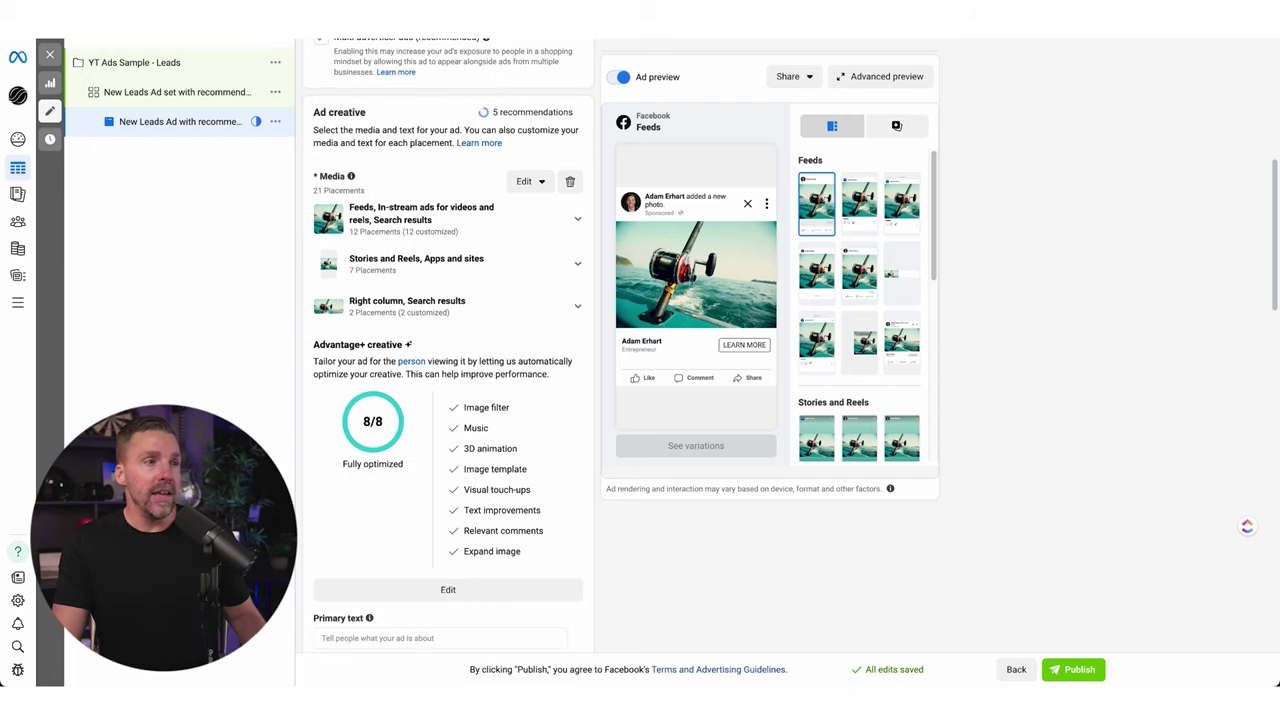
pyautogui.scroll(-10, 449, 346)
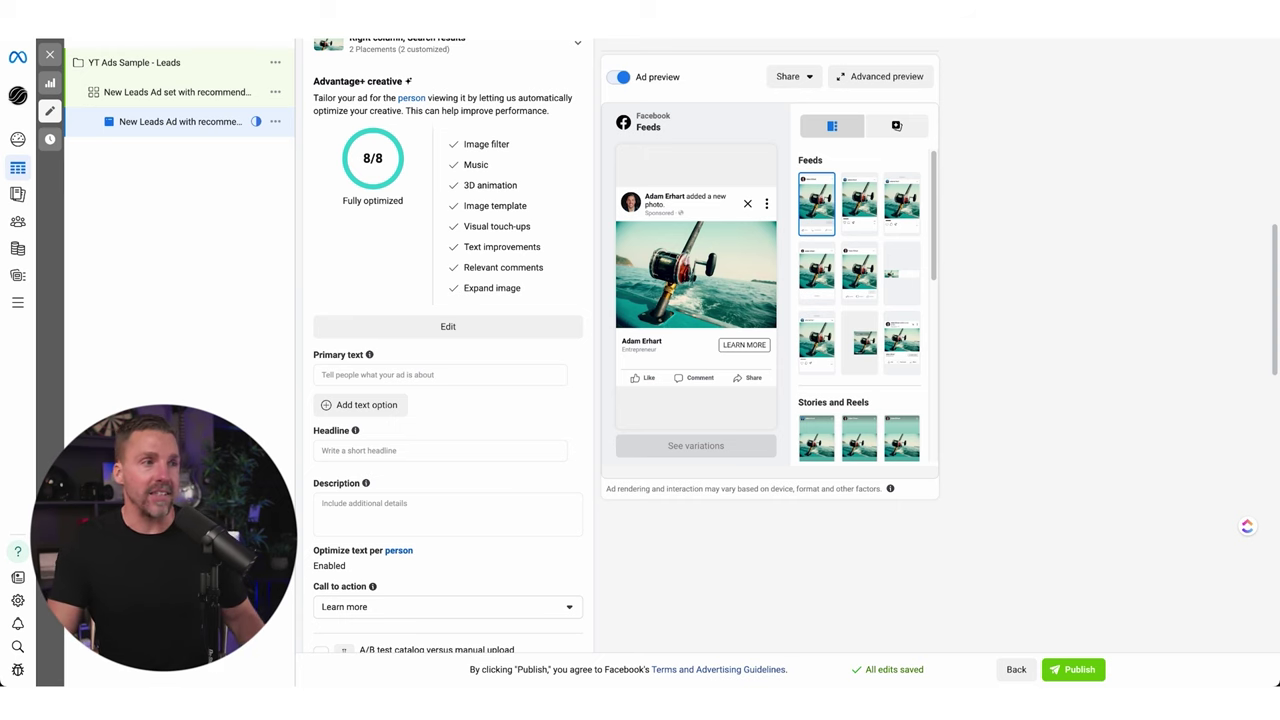
pyautogui.click(440, 374)
pyautogui.write('H')
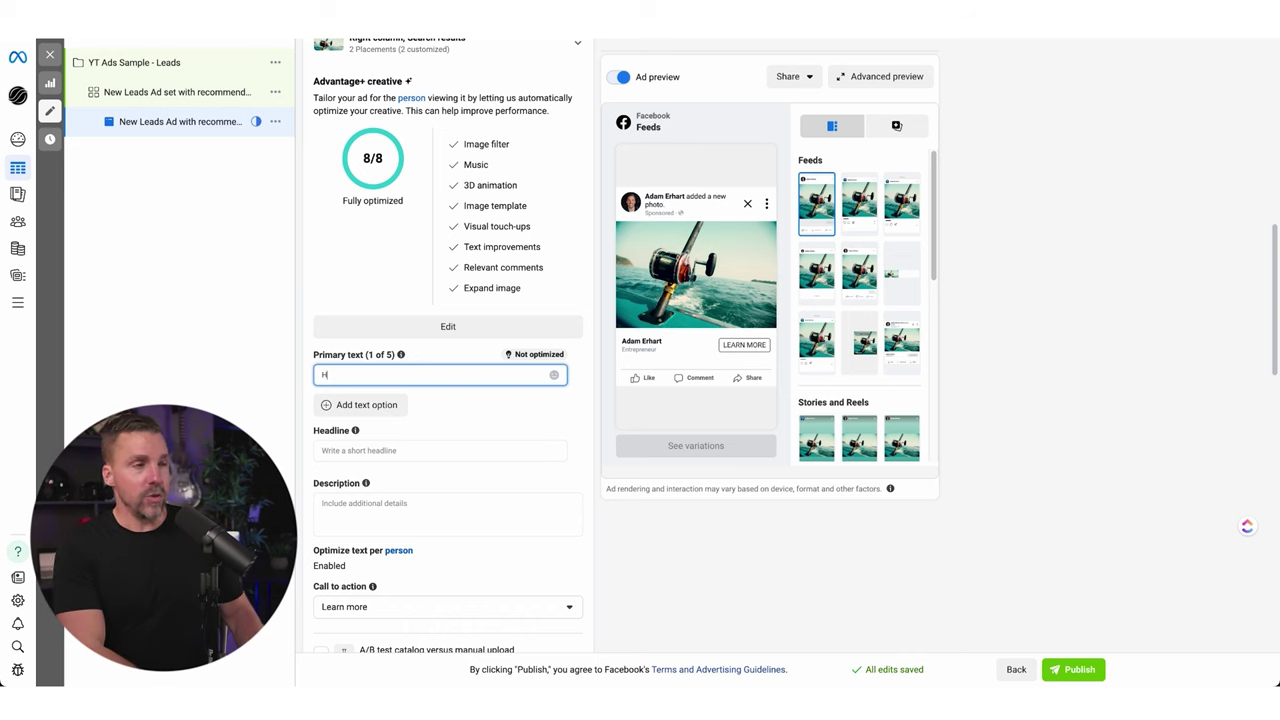
pyautogui.write('ook and call out')
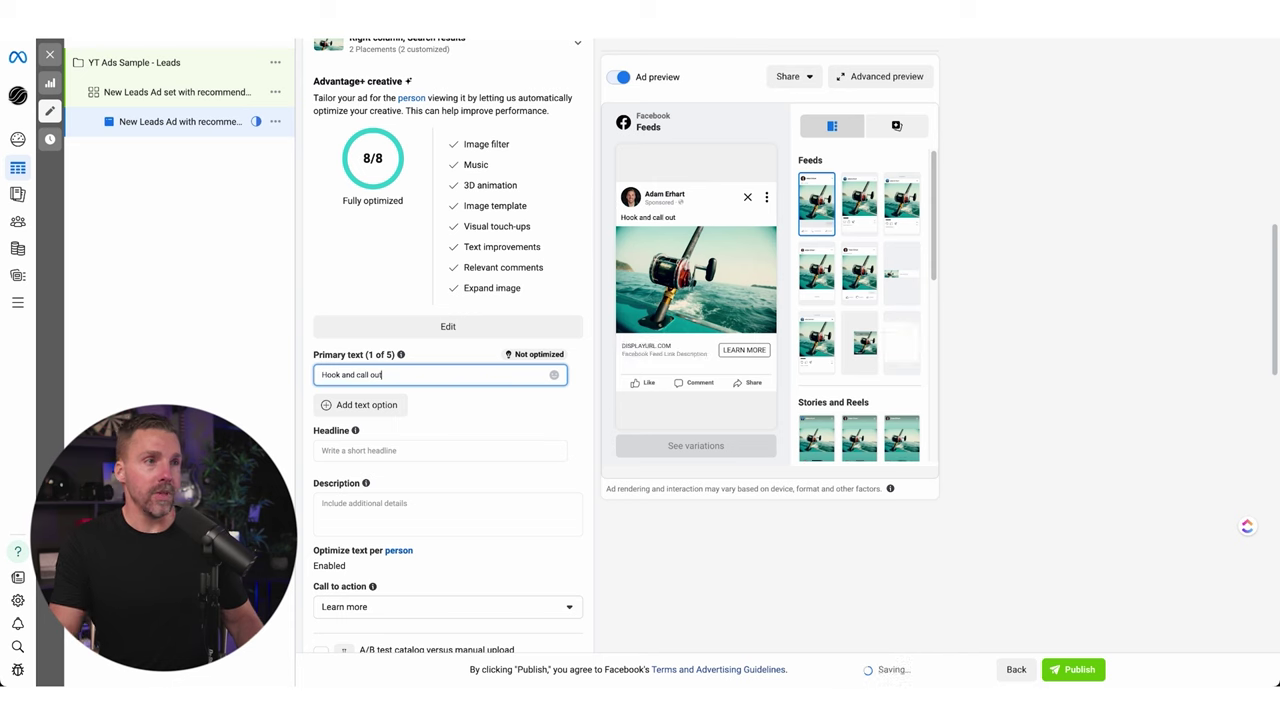
pyautogui.write(' to get their attention')
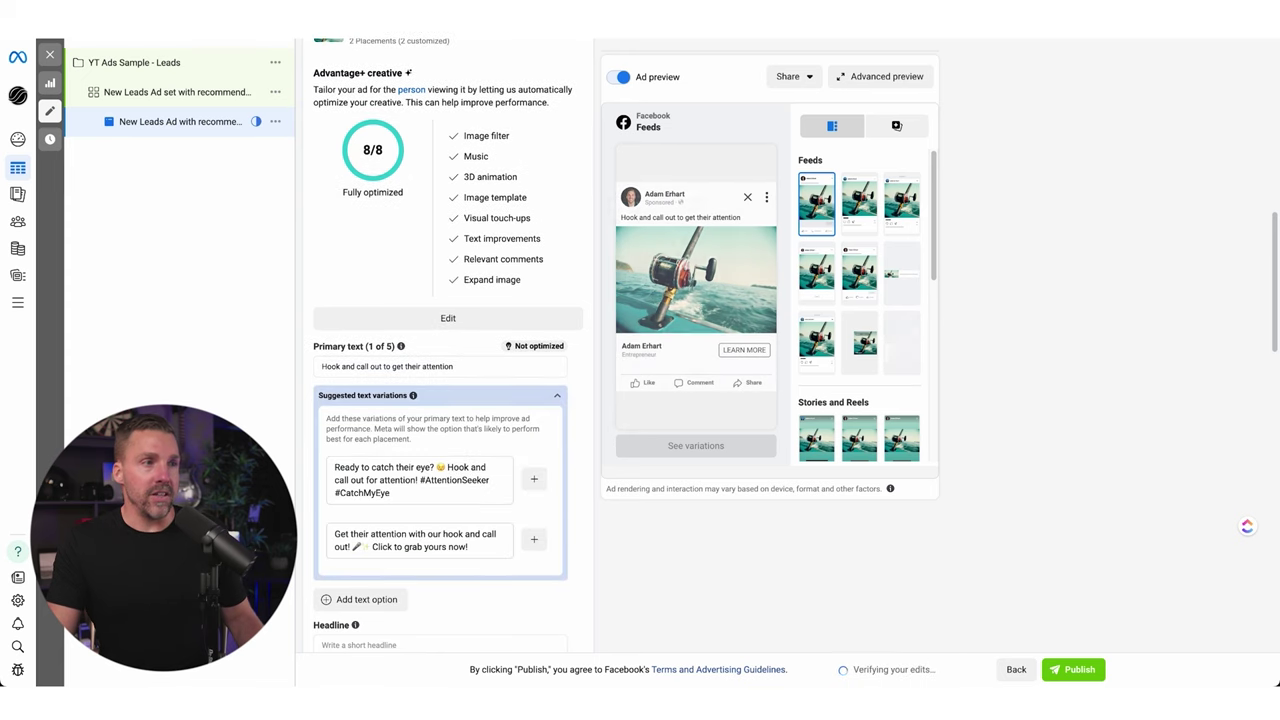
# Set the ad's headline to "Interesting attention capturing headline".
pyautogui.scroll(-1, 447, 346)
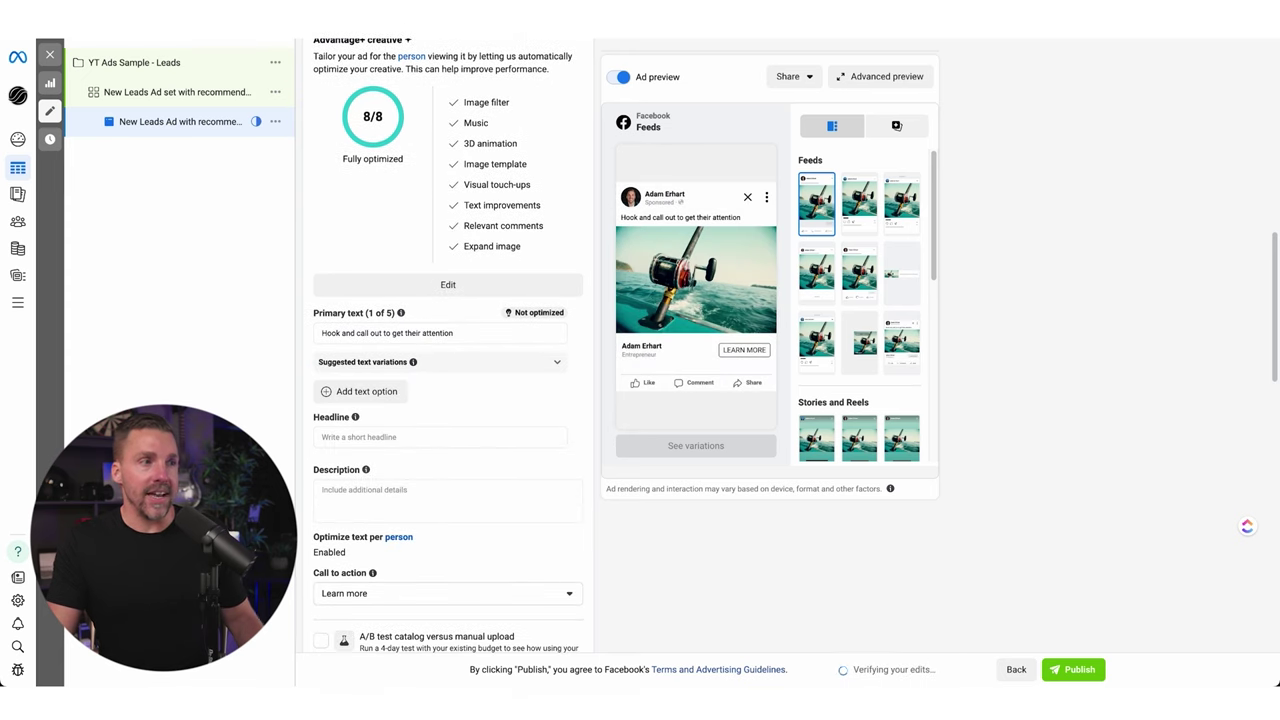
pyautogui.click(440, 437)
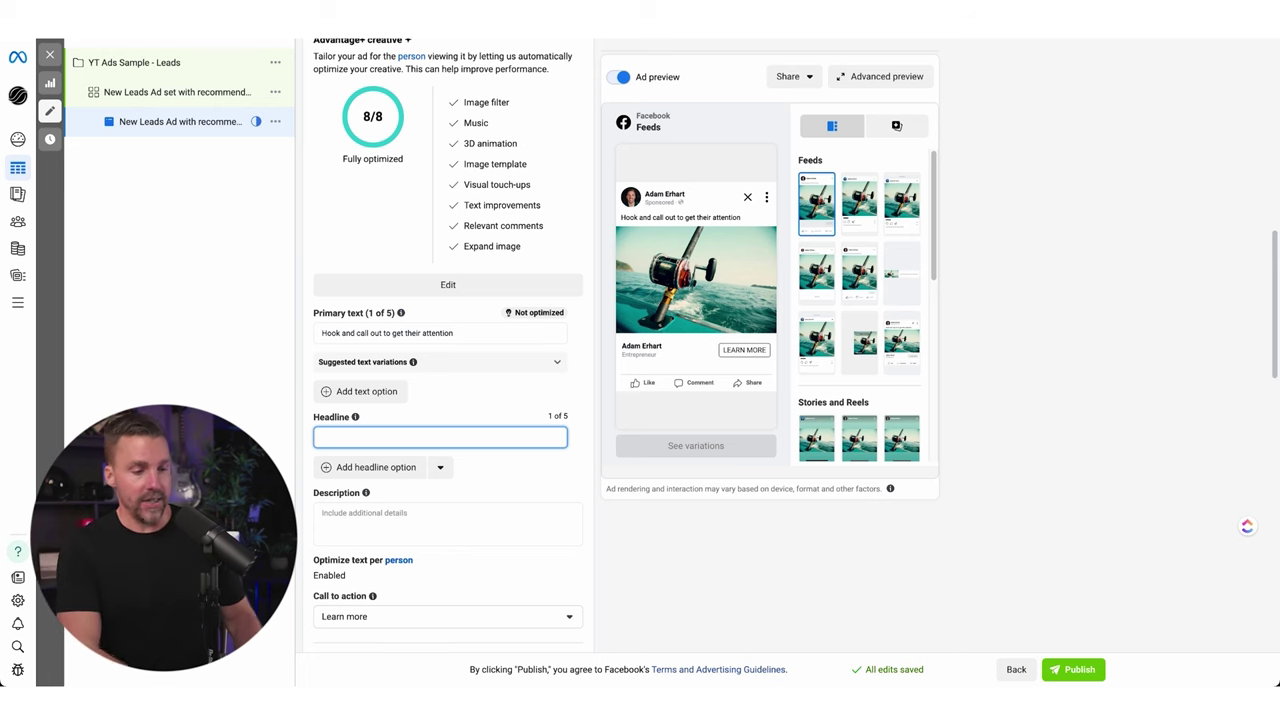
pyautogui.write('resting att')
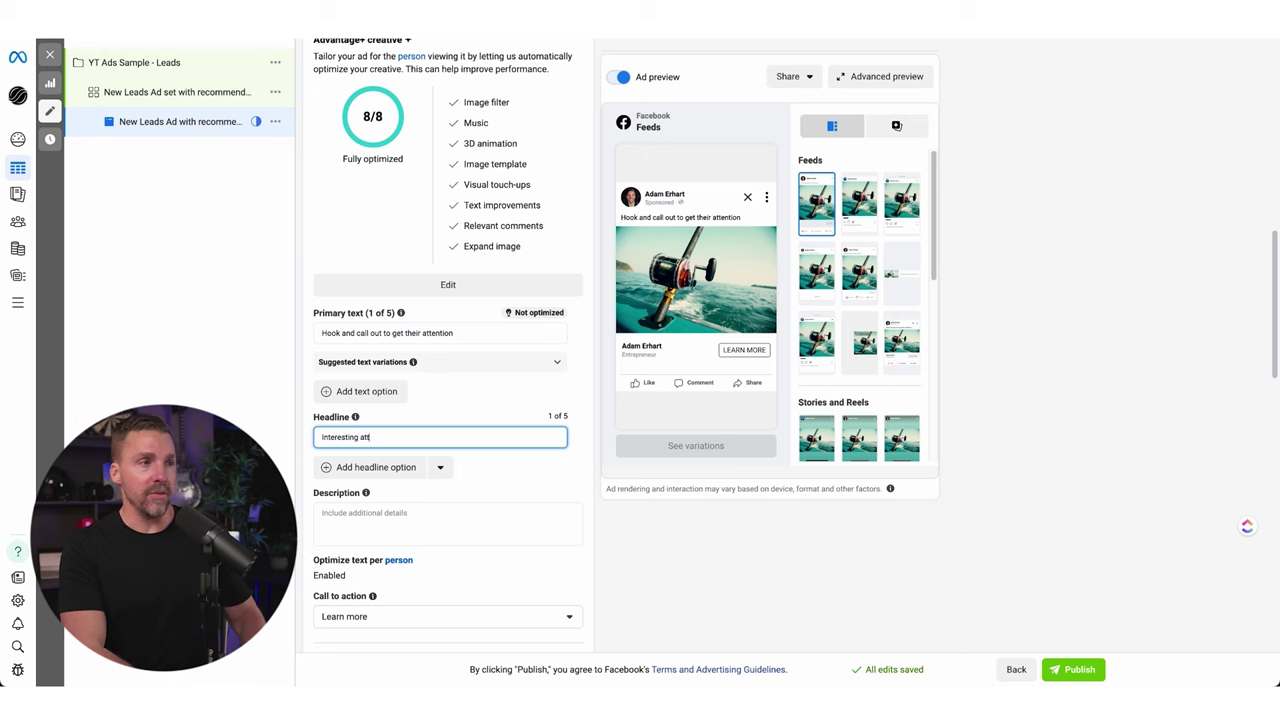
pyautogui.write('ention cxa')
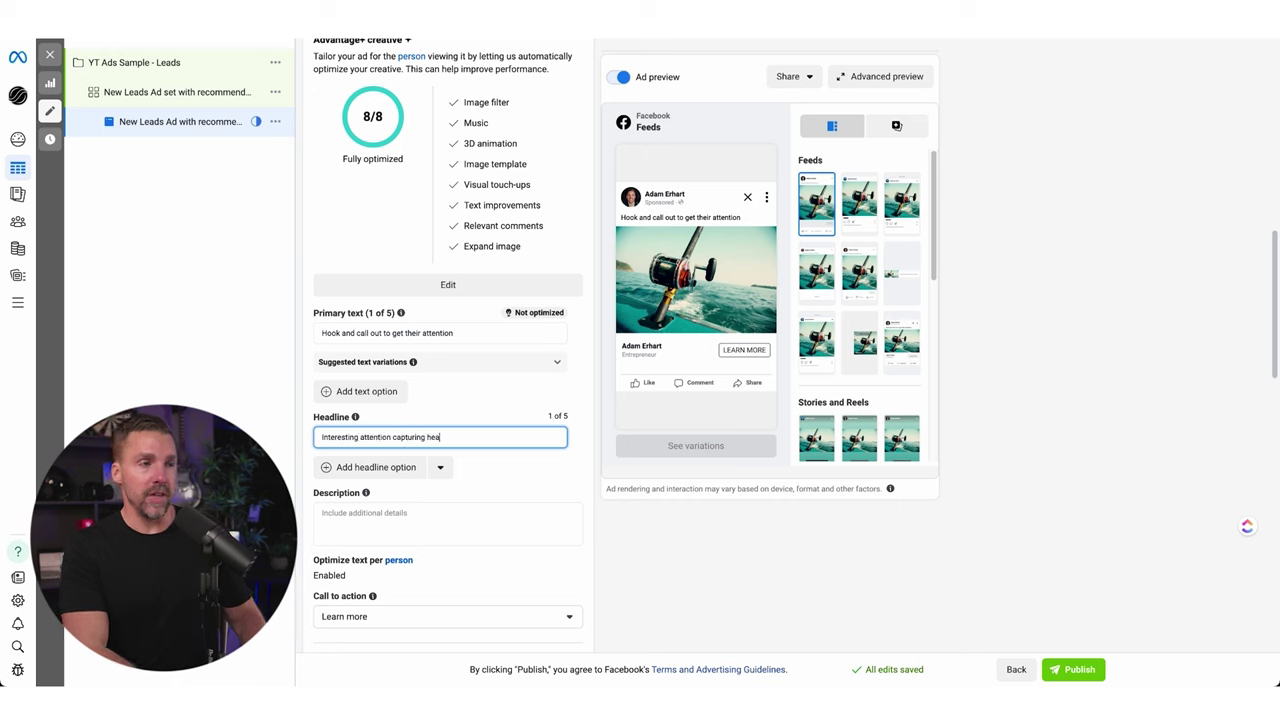
pyautogui.press('Tab')
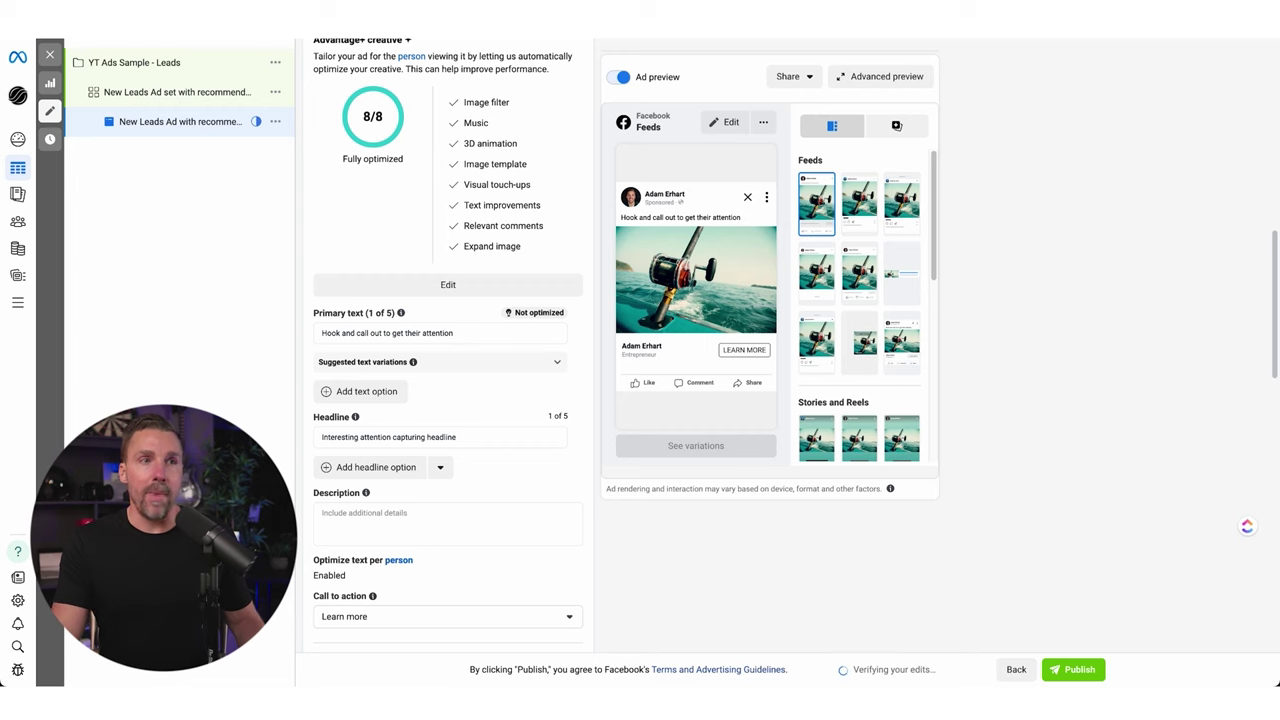
# Fill in the ad's description with "get new clients with this simple and proven system...".
pyautogui.scroll(-2, 448, 400)
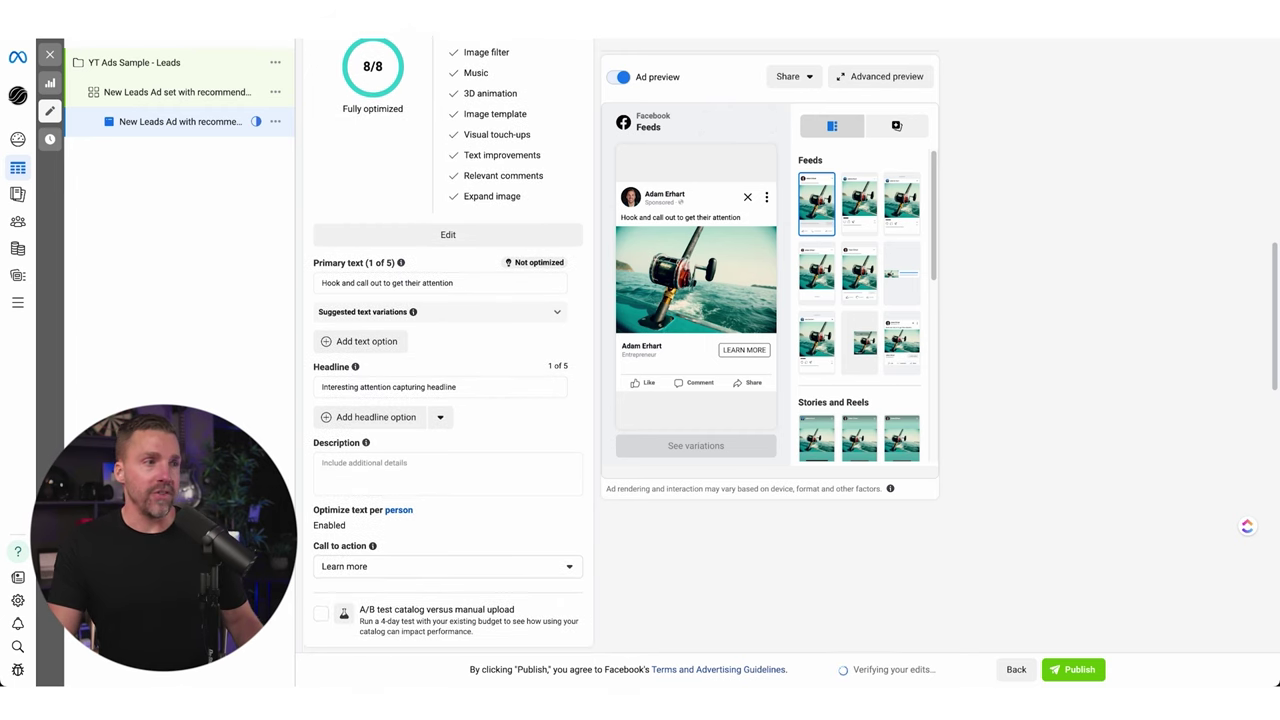
pyautogui.click(322, 463)
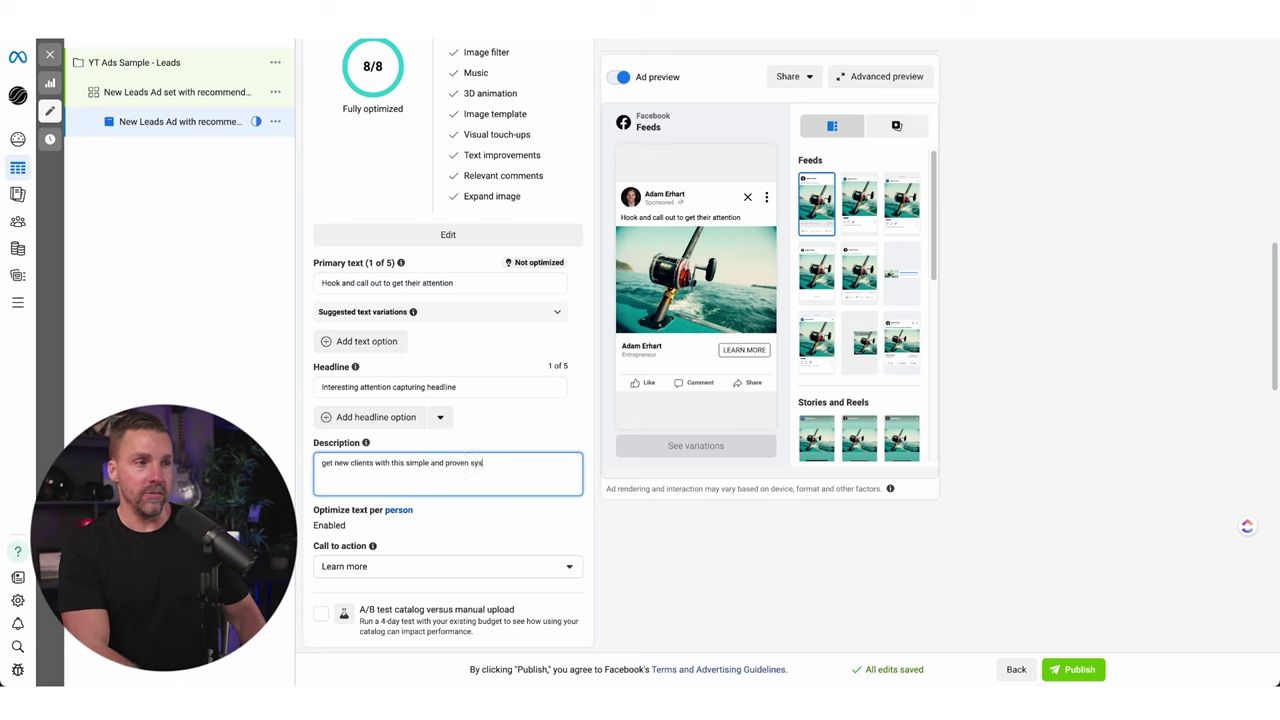
pyautogui.write('...')
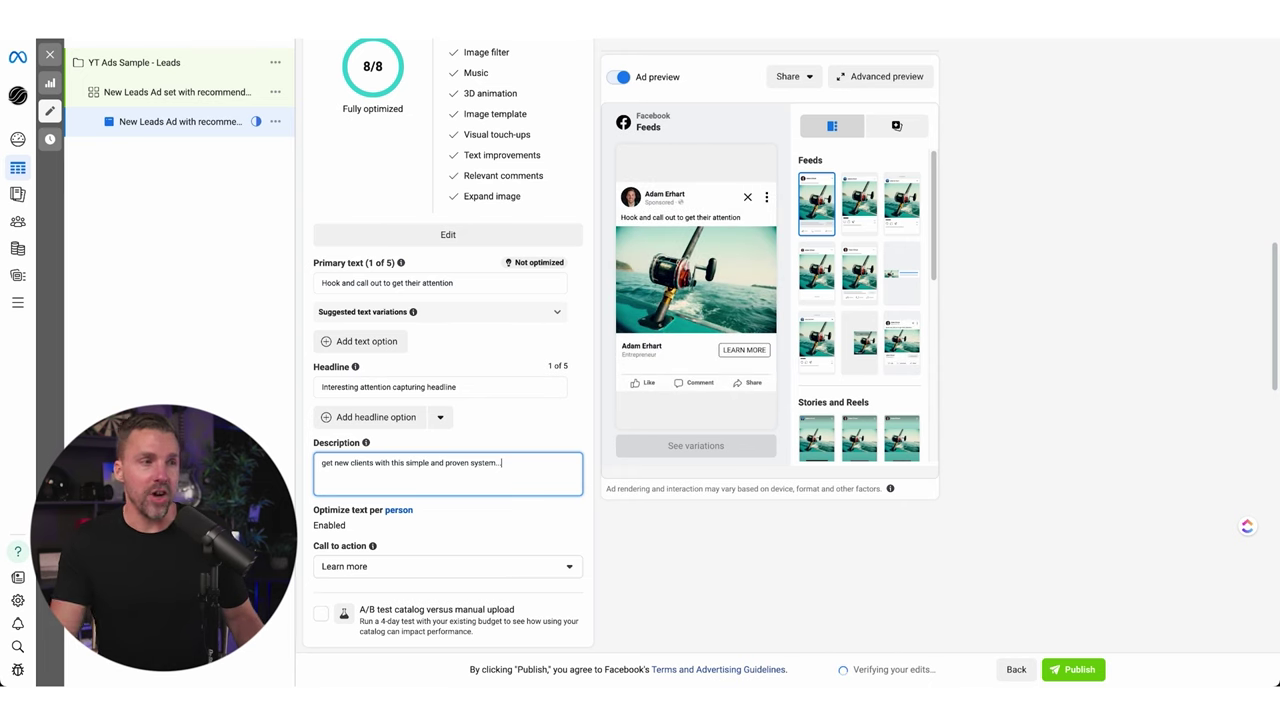
# Look through the full list of call-to-action options for the ad and keep Learn more.
pyautogui.scroll(-2, 448, 360)
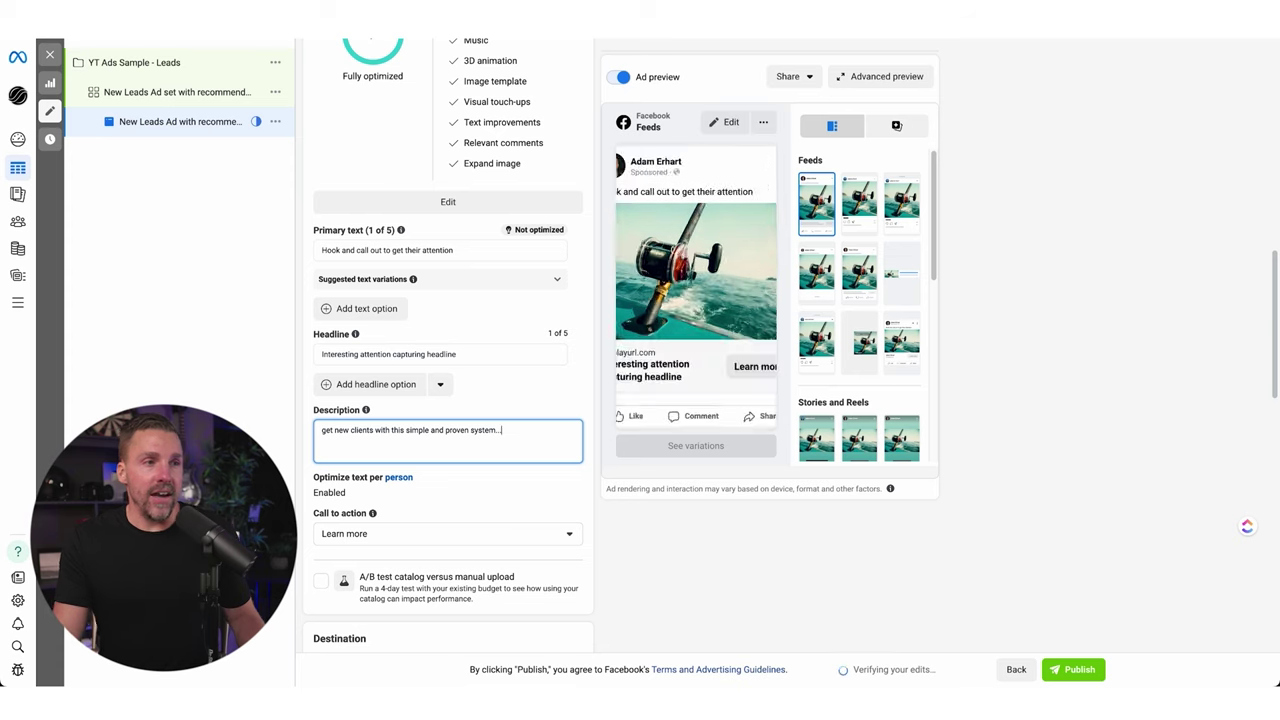
pyautogui.scroll(-3, 448, 350)
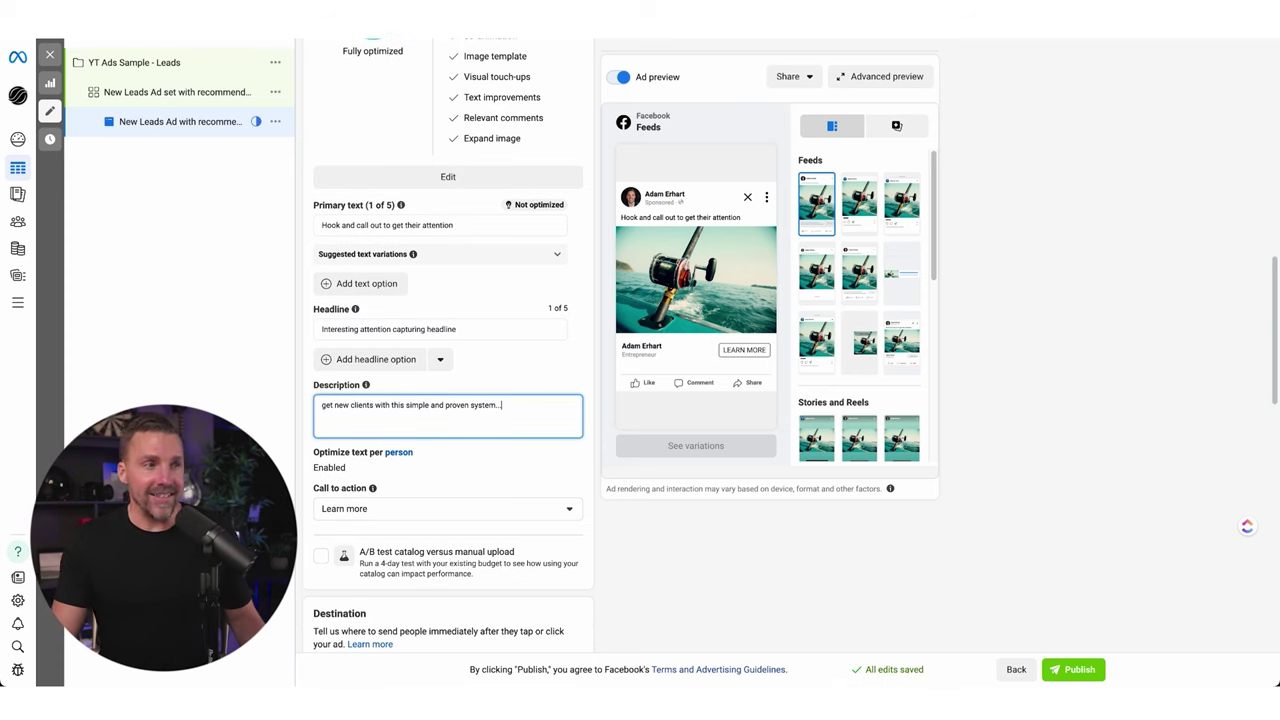
pyautogui.scroll(-3, 448, 345)
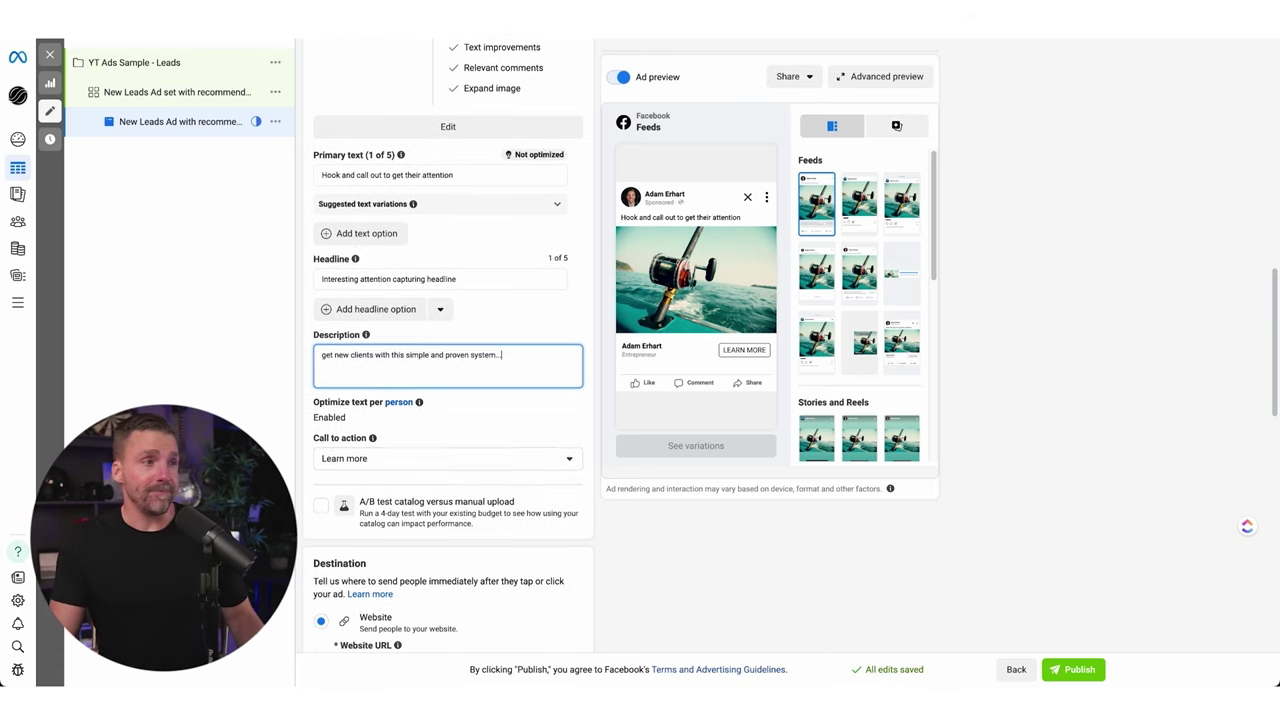
pyautogui.click(447, 433)
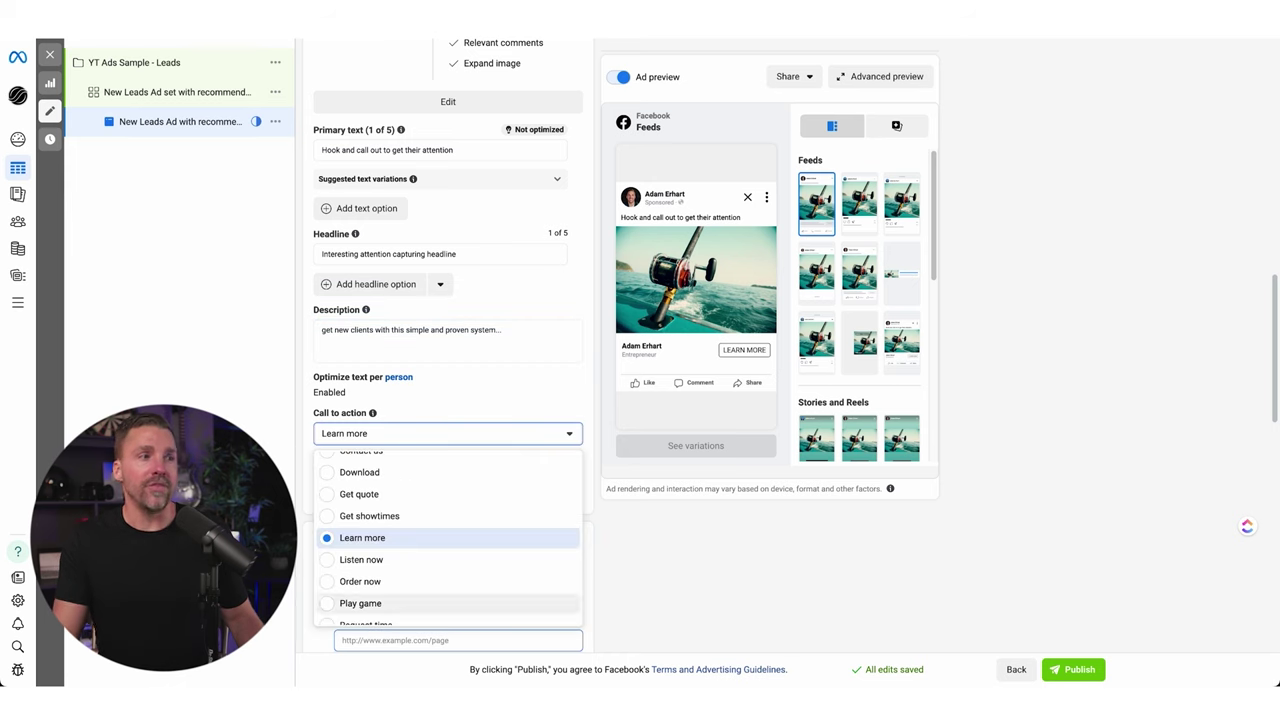
pyautogui.scroll(1, 447, 566)
pyautogui.press('Escape')
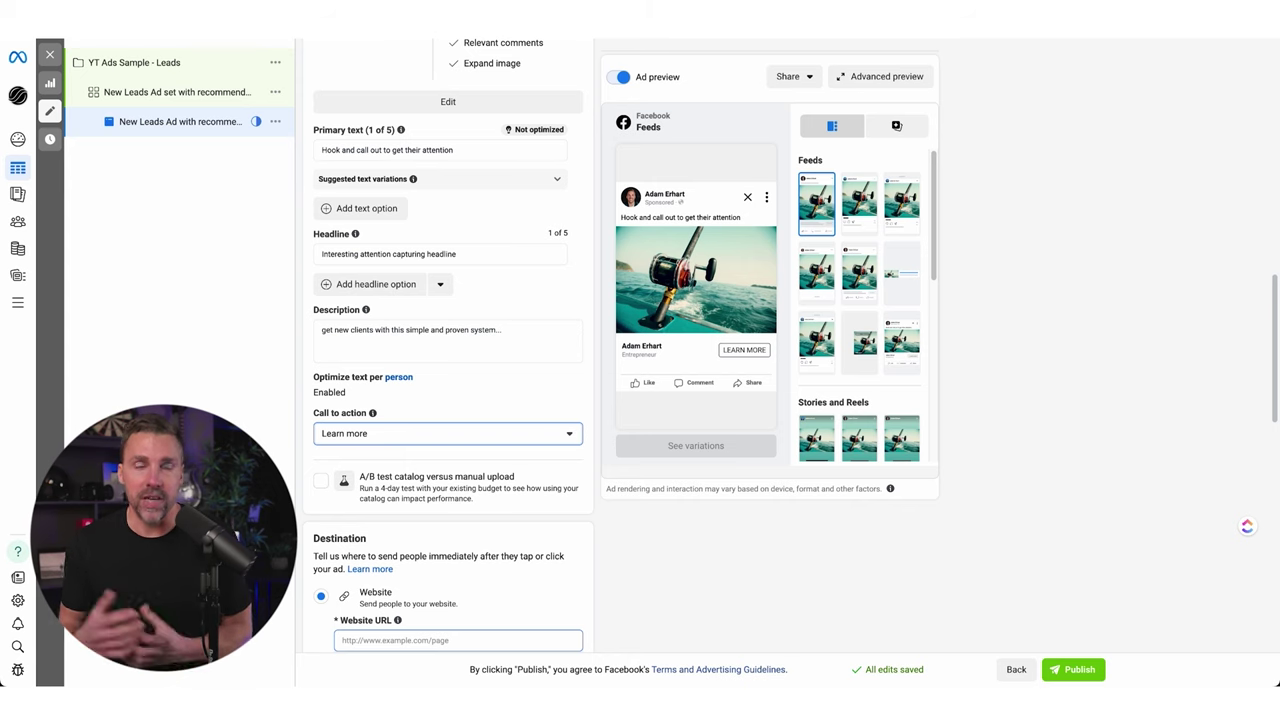
pyautogui.click(447, 433)
pyautogui.scroll(1, 447, 532)
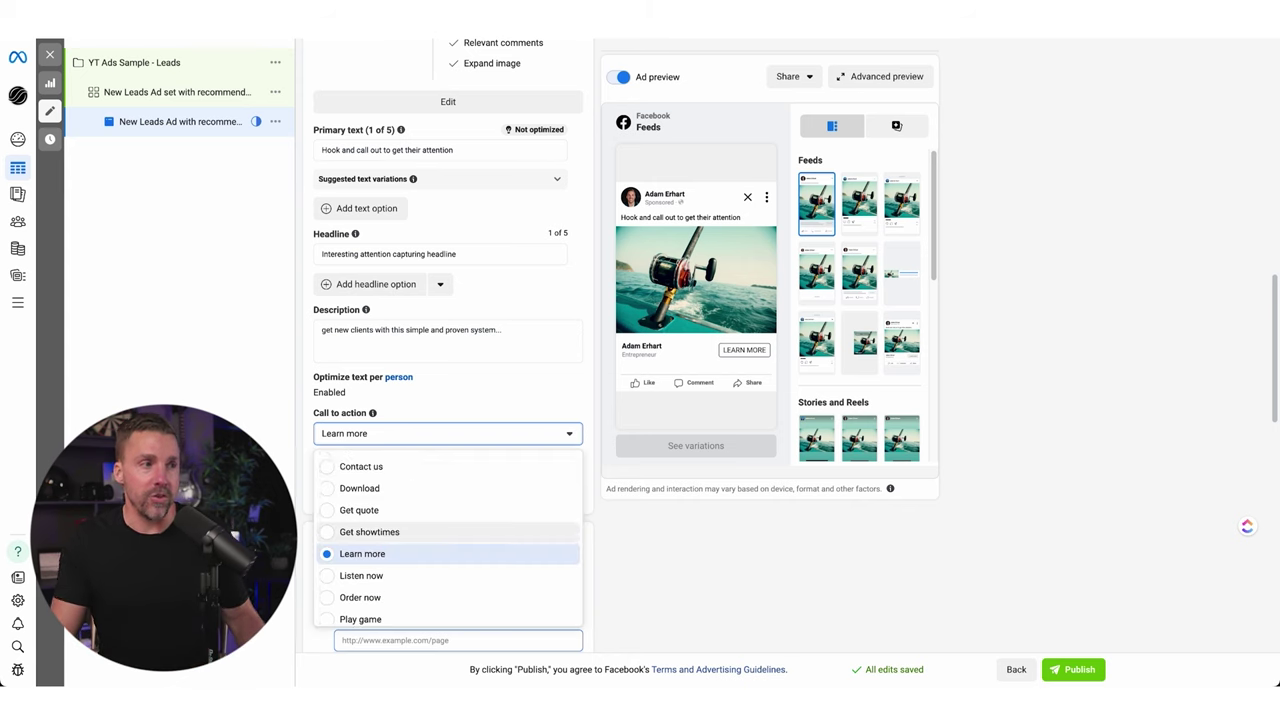
pyautogui.press('Up')
pyautogui.press('Up')
pyautogui.press('Up')
pyautogui.press('Up')
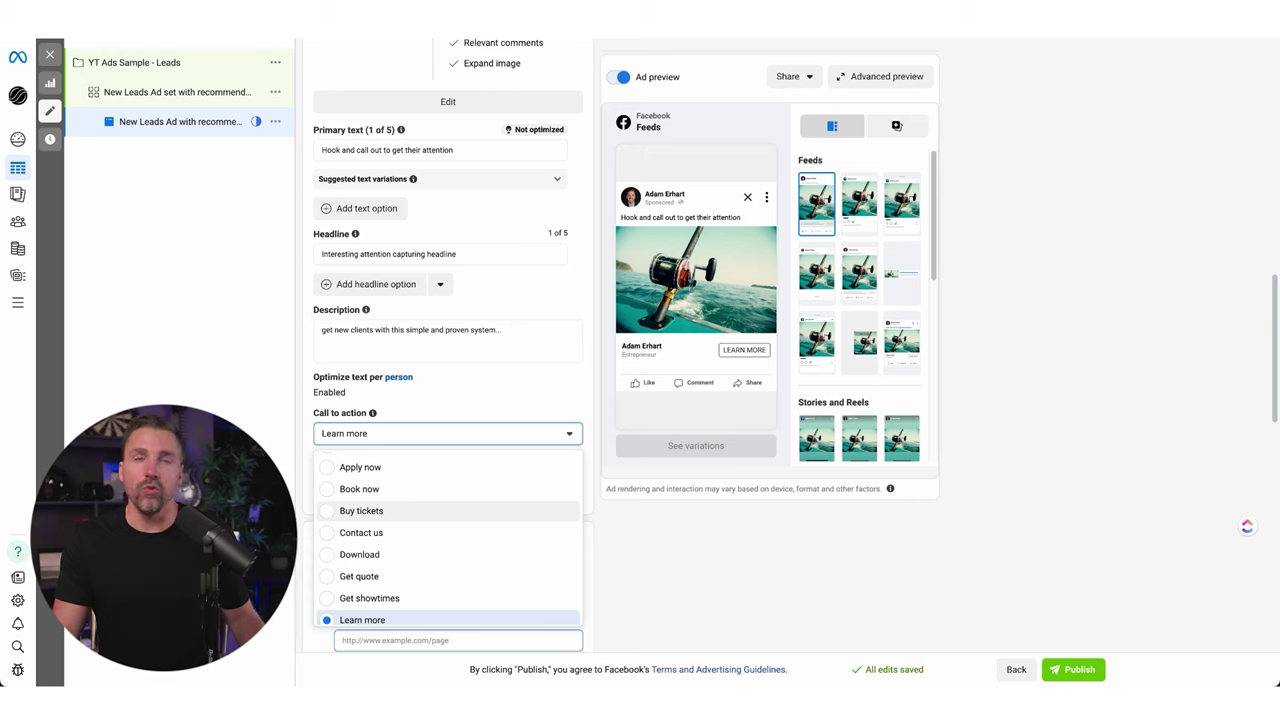
pyautogui.press('Down')
pyautogui.press('Down')
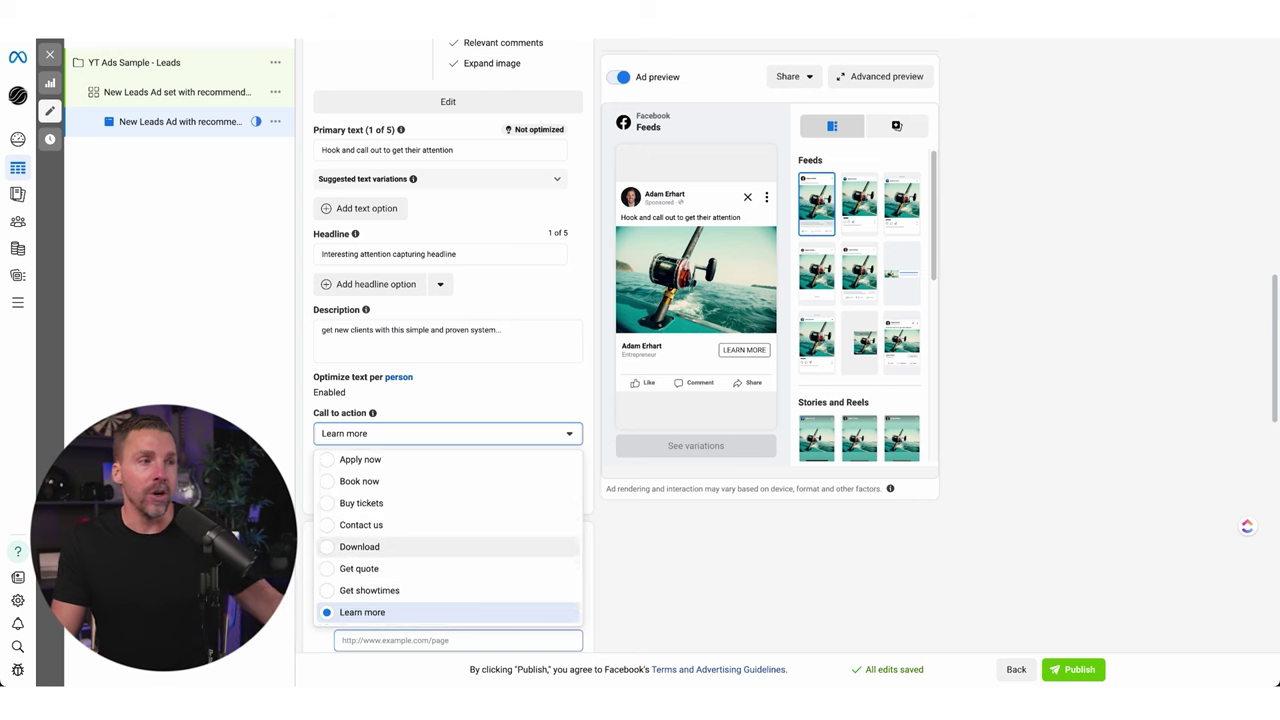
pyautogui.scroll(-1, 447, 547)
pyautogui.scroll(-3, 447, 527)
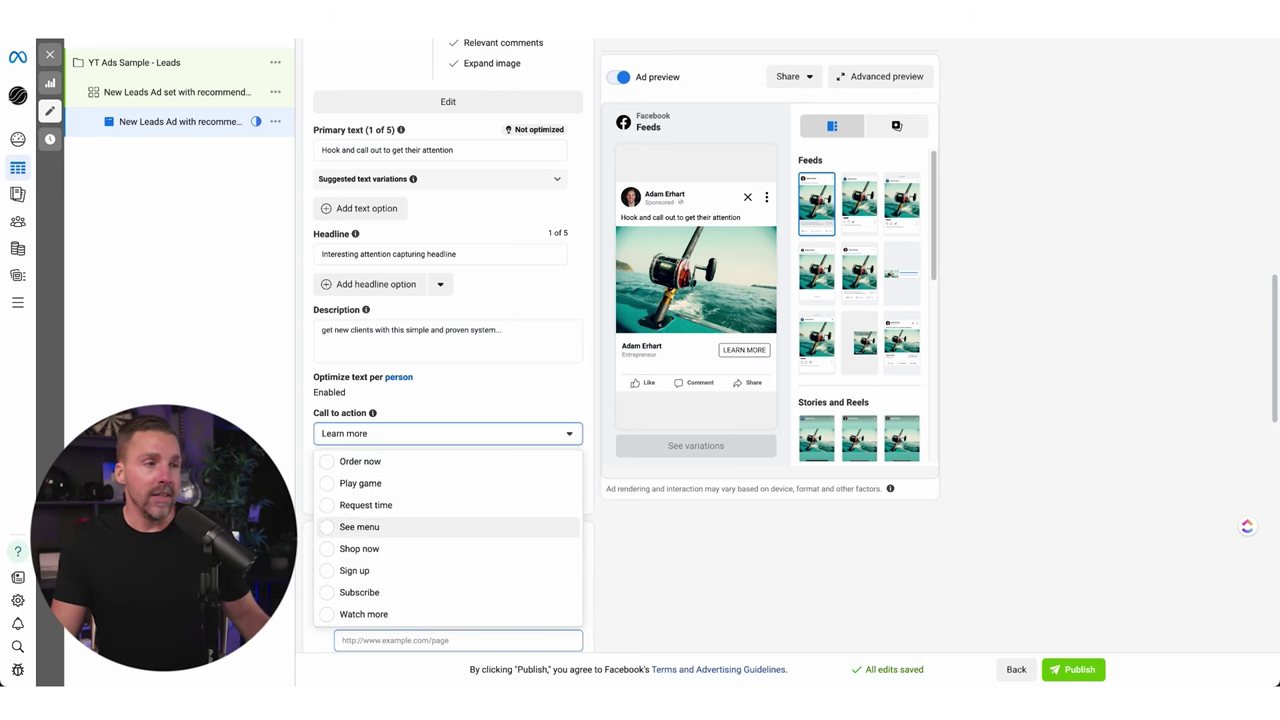
pyautogui.press('Down')
pyautogui.press('Down')
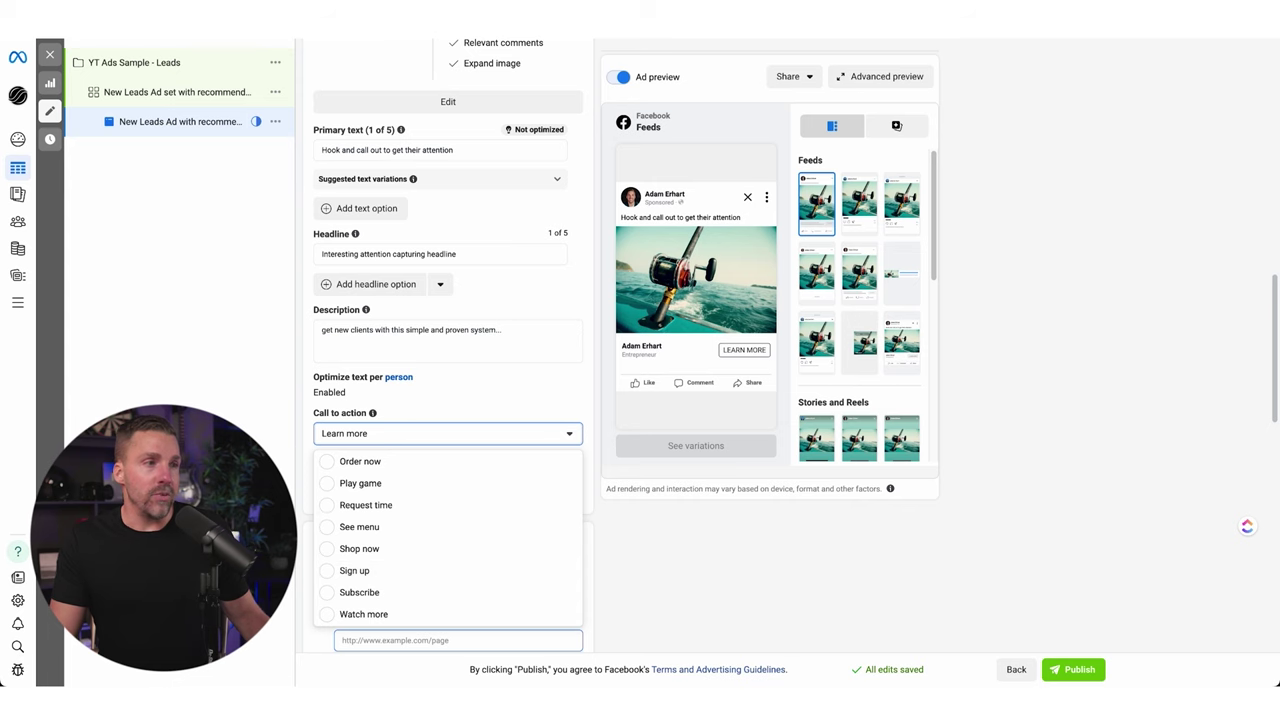
pyautogui.press('Escape')
pyautogui.scroll(-1, 447, 345)
pyautogui.scroll(-1, 447, 345)
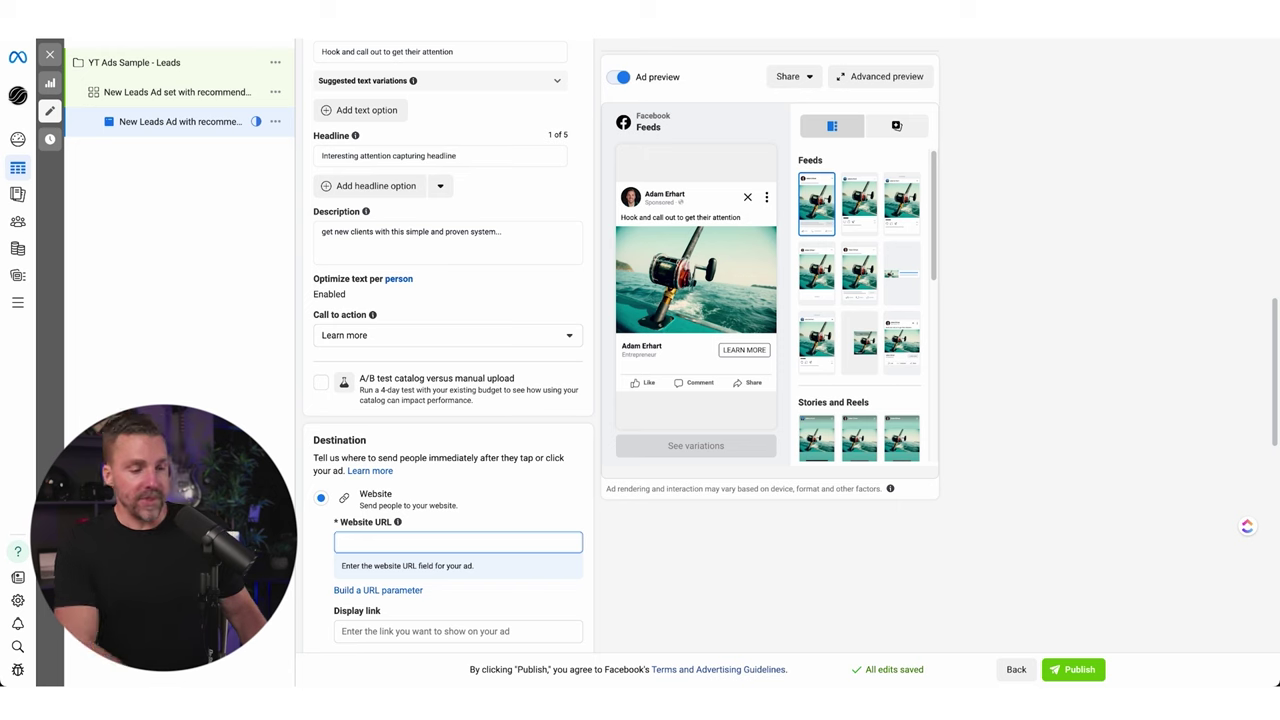
# Set the ad destination's website URL to join.agencyaccelerator.io.
pyautogui.write('join.a')
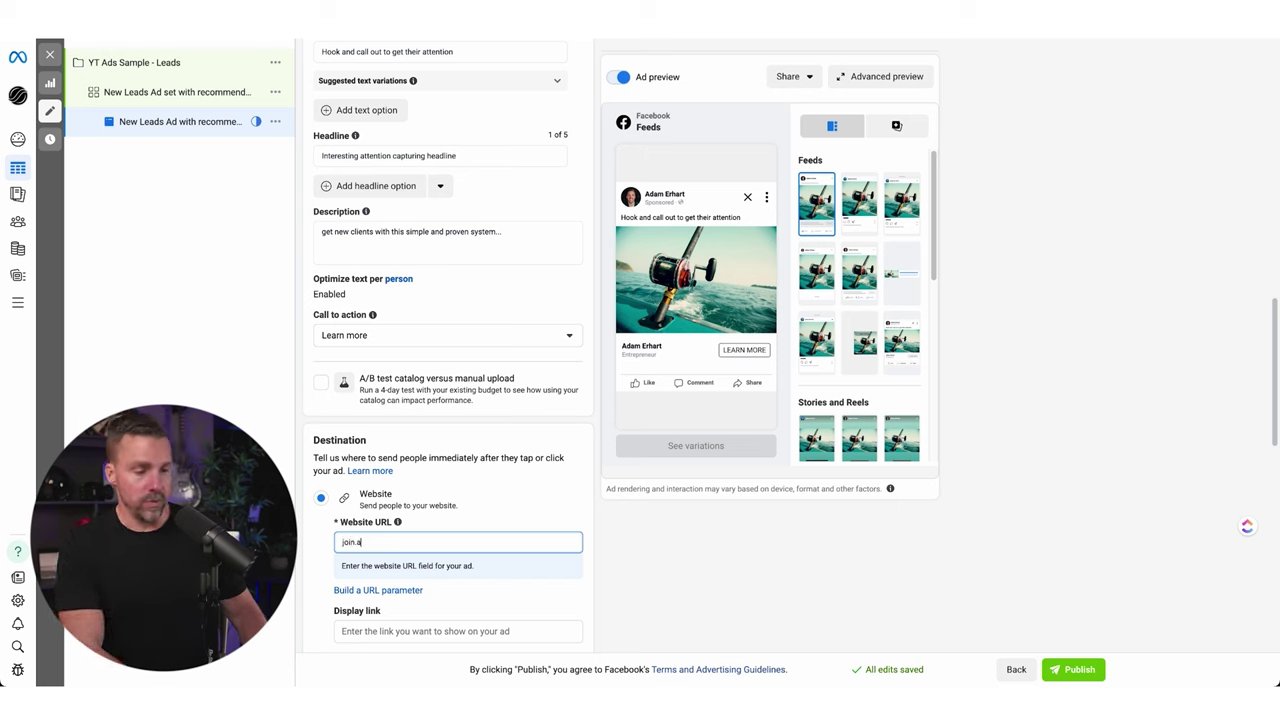
pyautogui.write('gencyaccel')
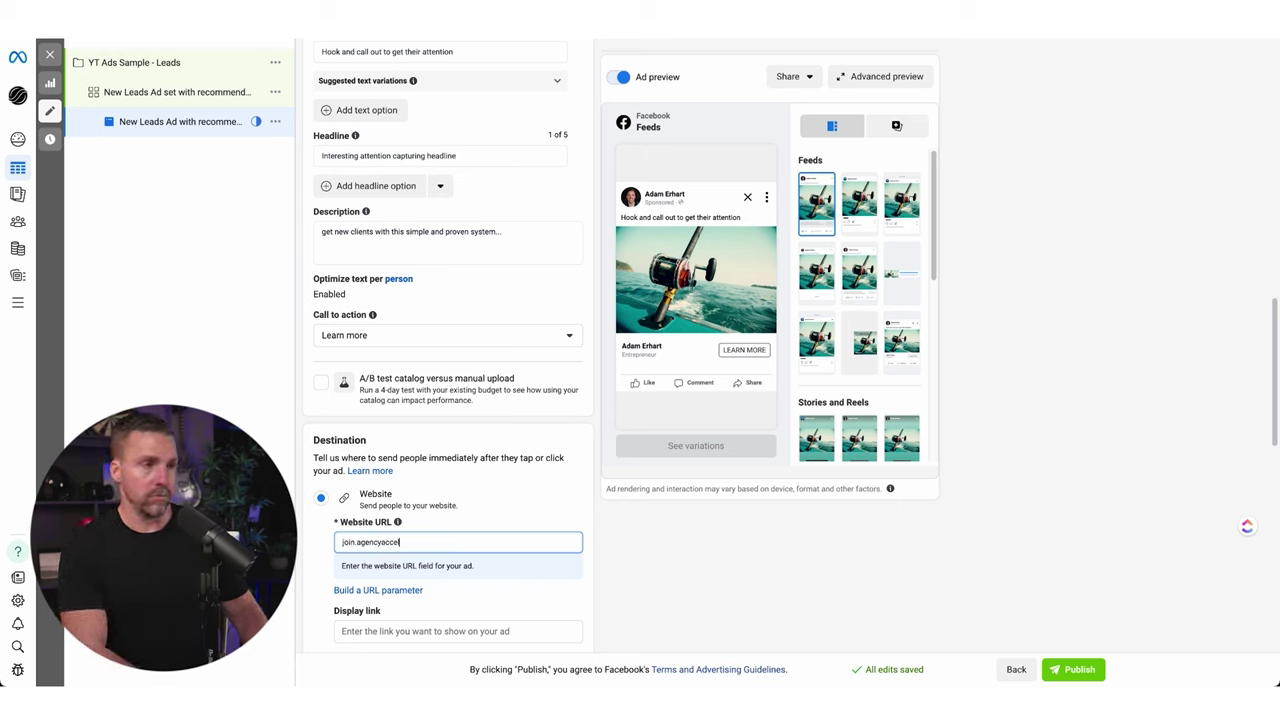
pyautogui.write('erator.io')
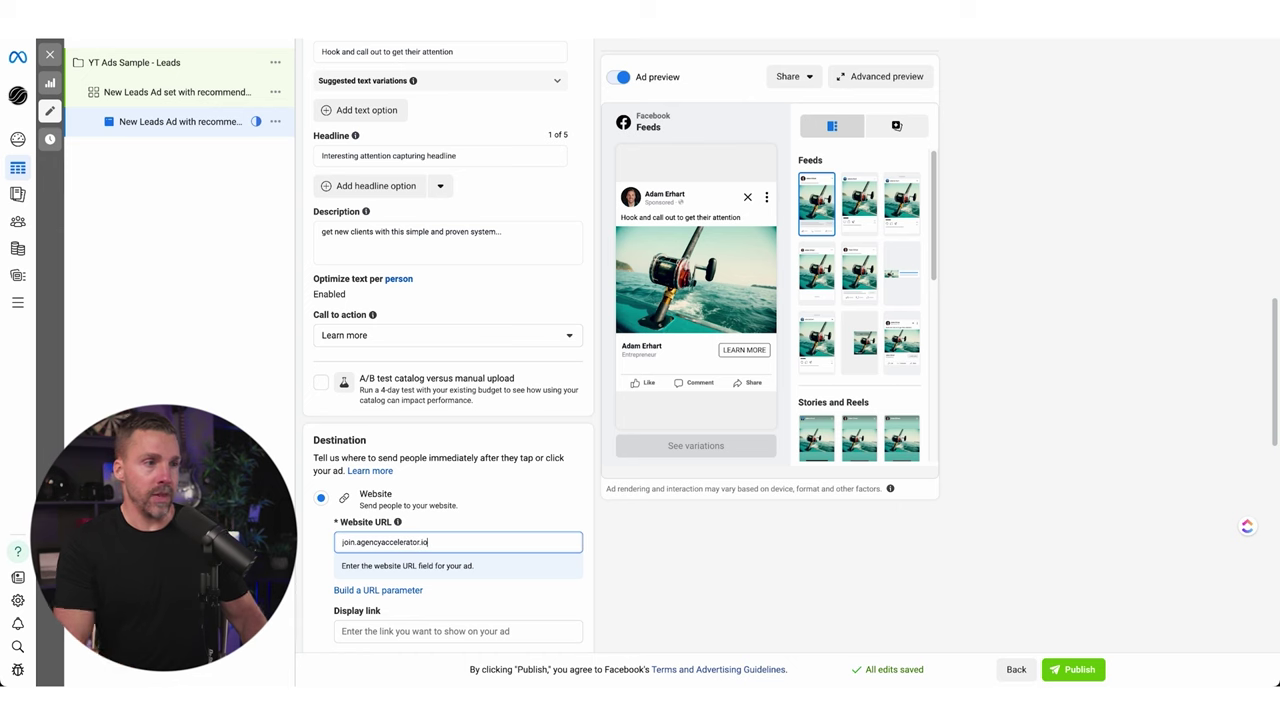
pyautogui.press('Tab')
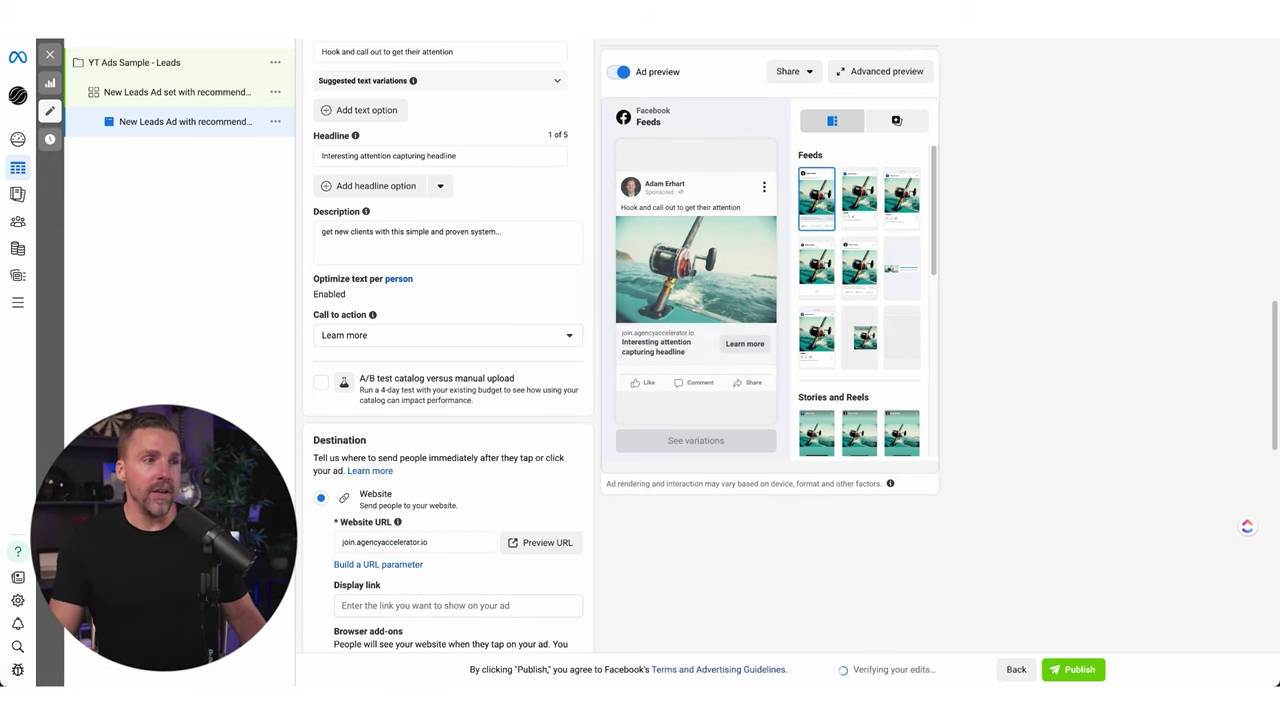
# Set the ad's display link to agencyaccelerator.io.
pyautogui.scroll(-1, 447, 345)
pyautogui.scroll(-3, 448, 400)
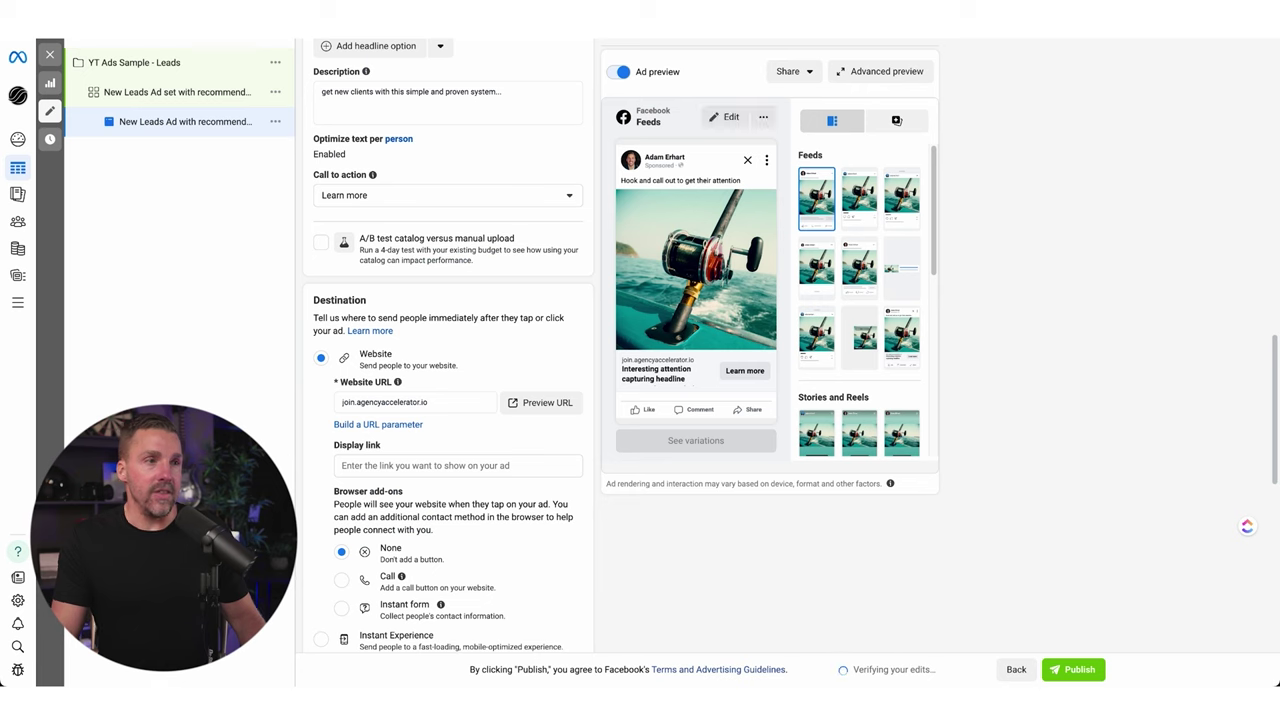
pyautogui.scroll(-3, 448, 400)
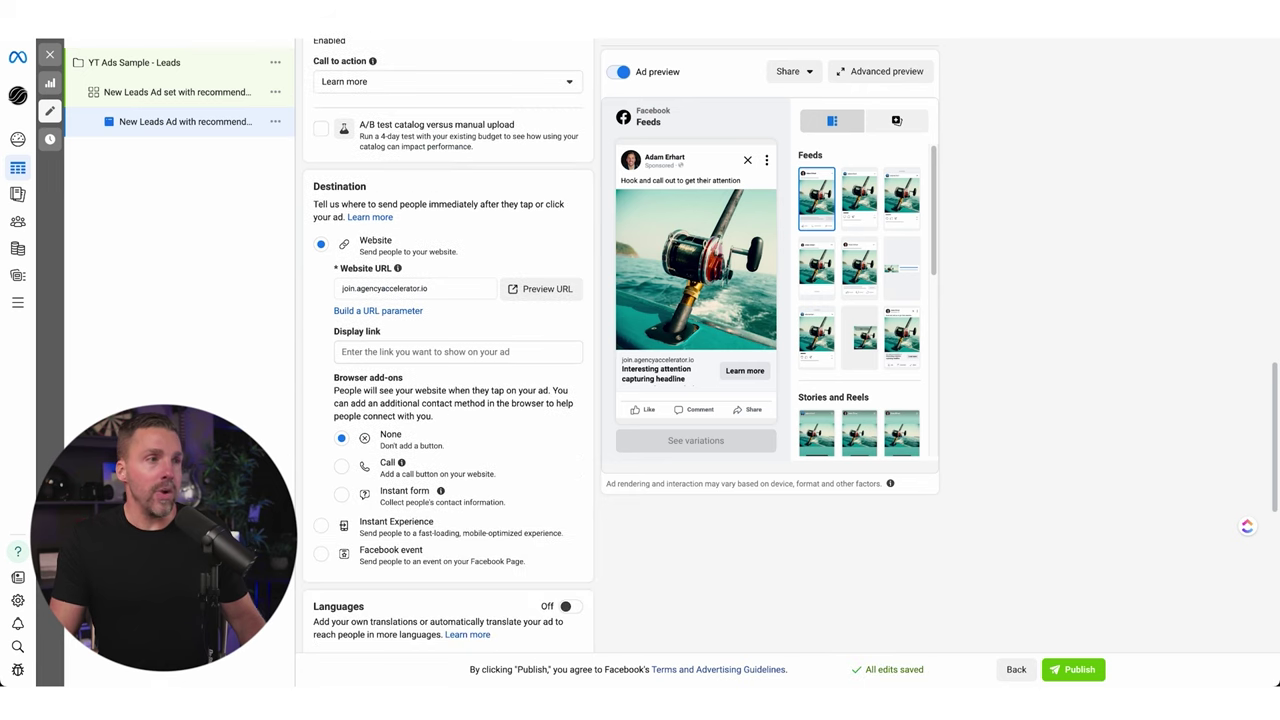
pyautogui.click(458, 352)
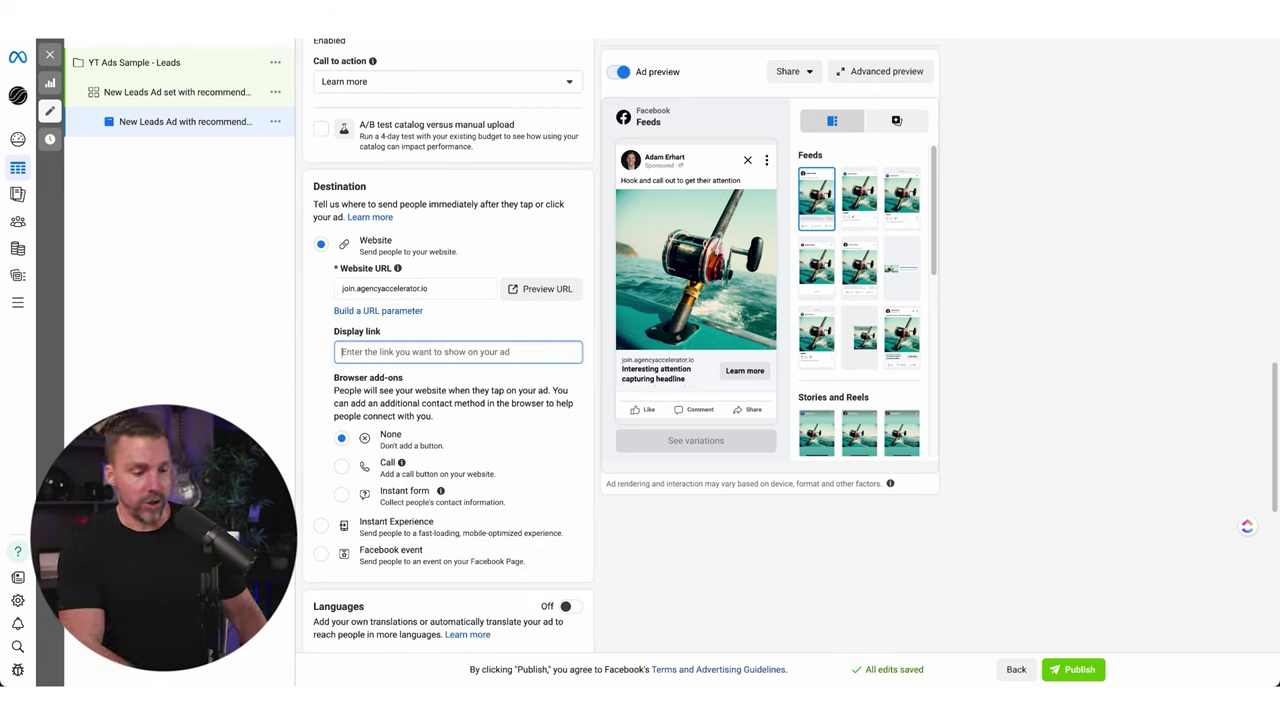
pyautogui.write('agencyacce')
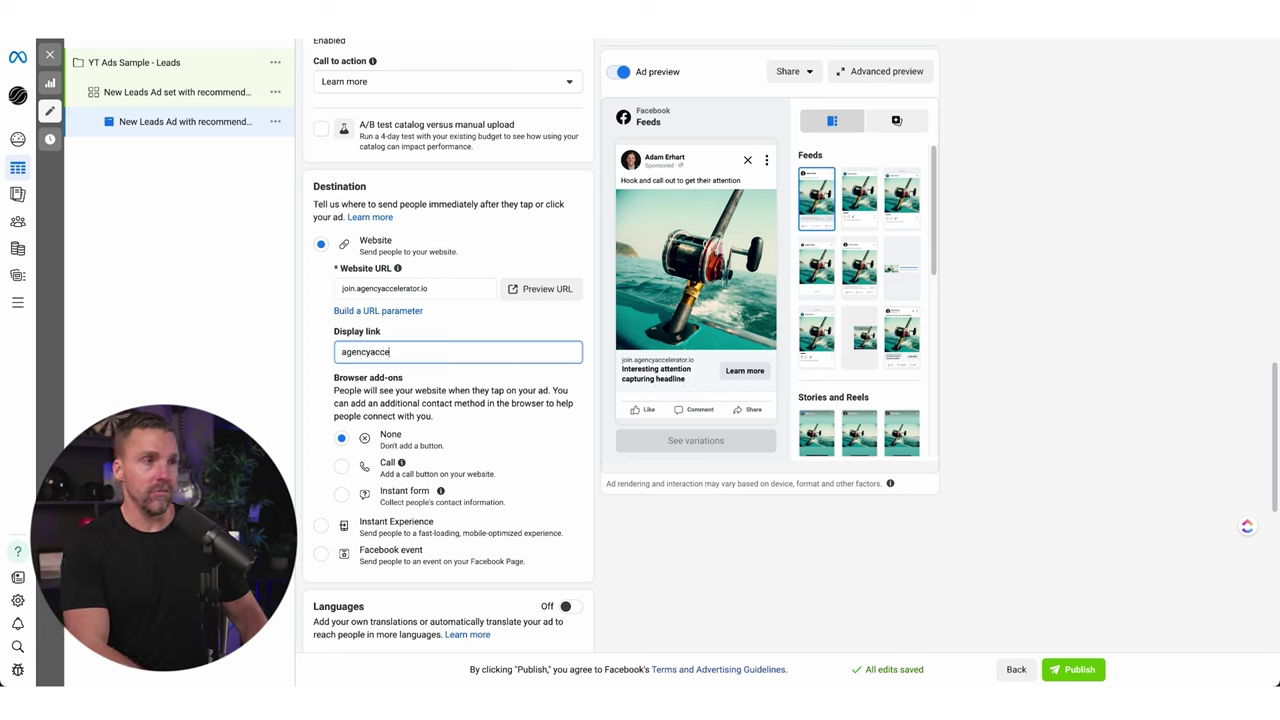
pyautogui.write('lerator.io')
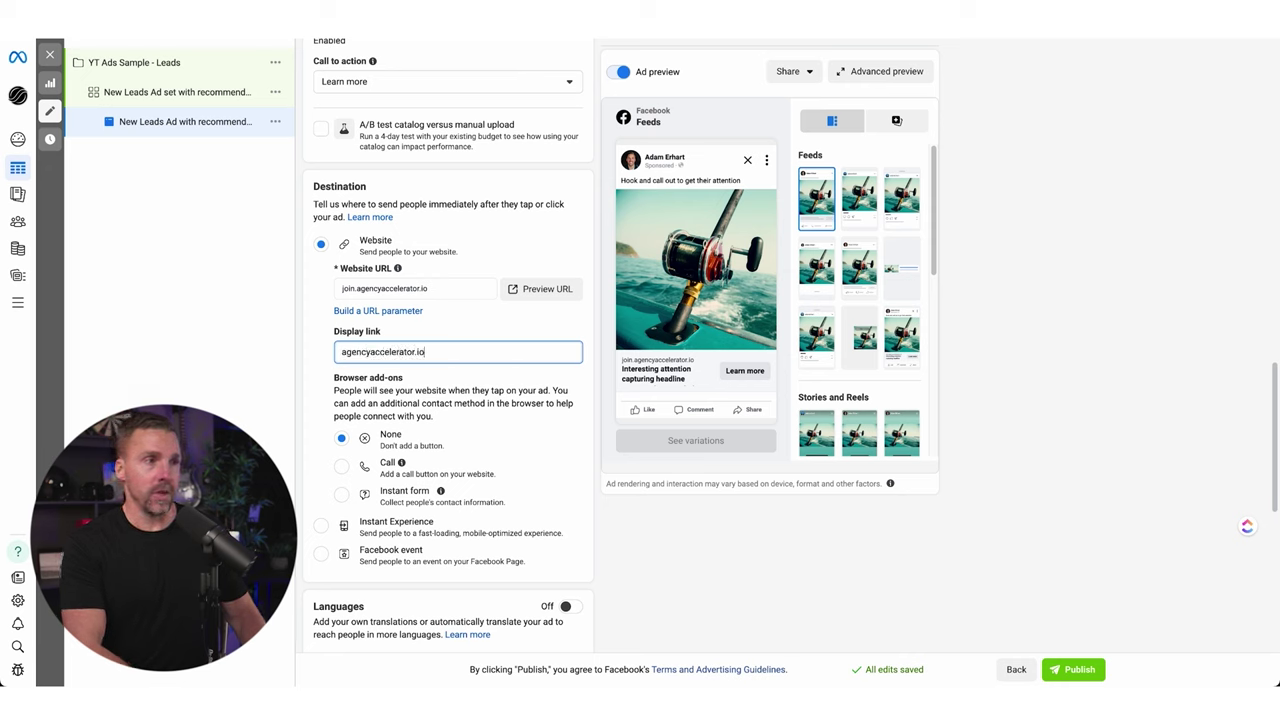
pyautogui.press('Tab')
# Review the ad's browser add-ons, languages and tracking settings, then recheck its identity, ad setup and creative sections.
pyautogui.scroll(-1, 448, 350)
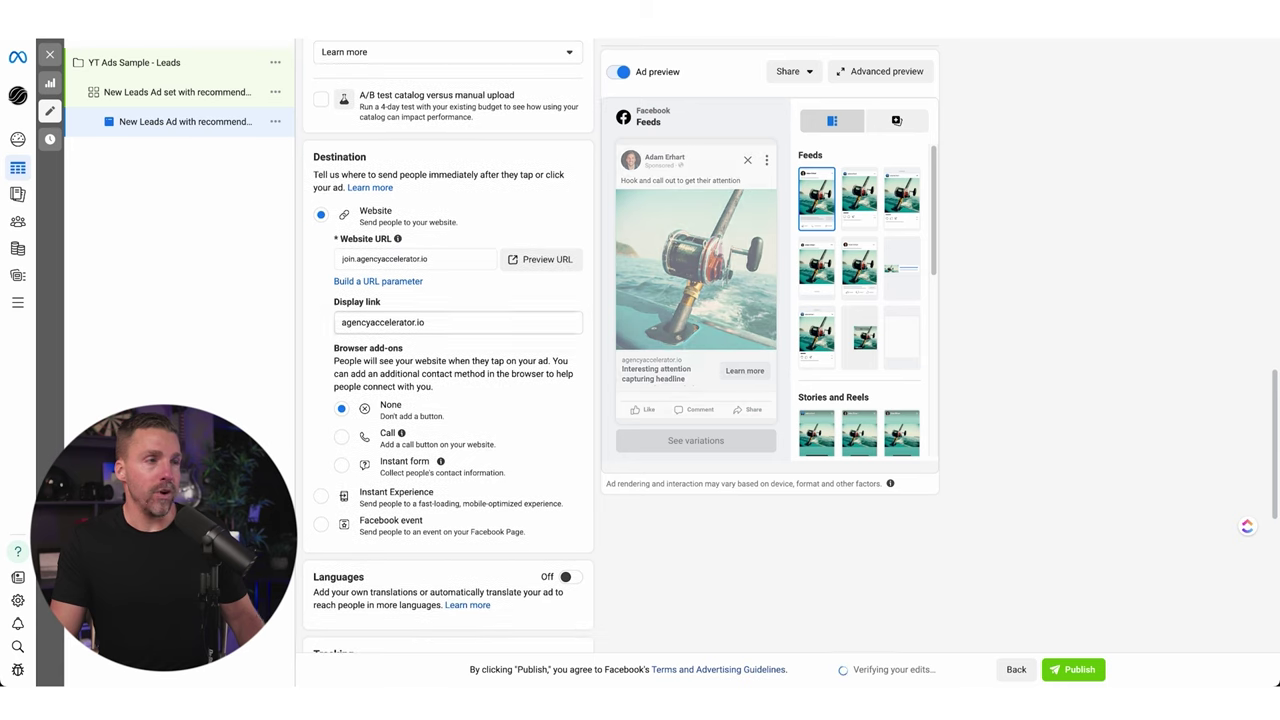
pyautogui.scroll(-1, 448, 350)
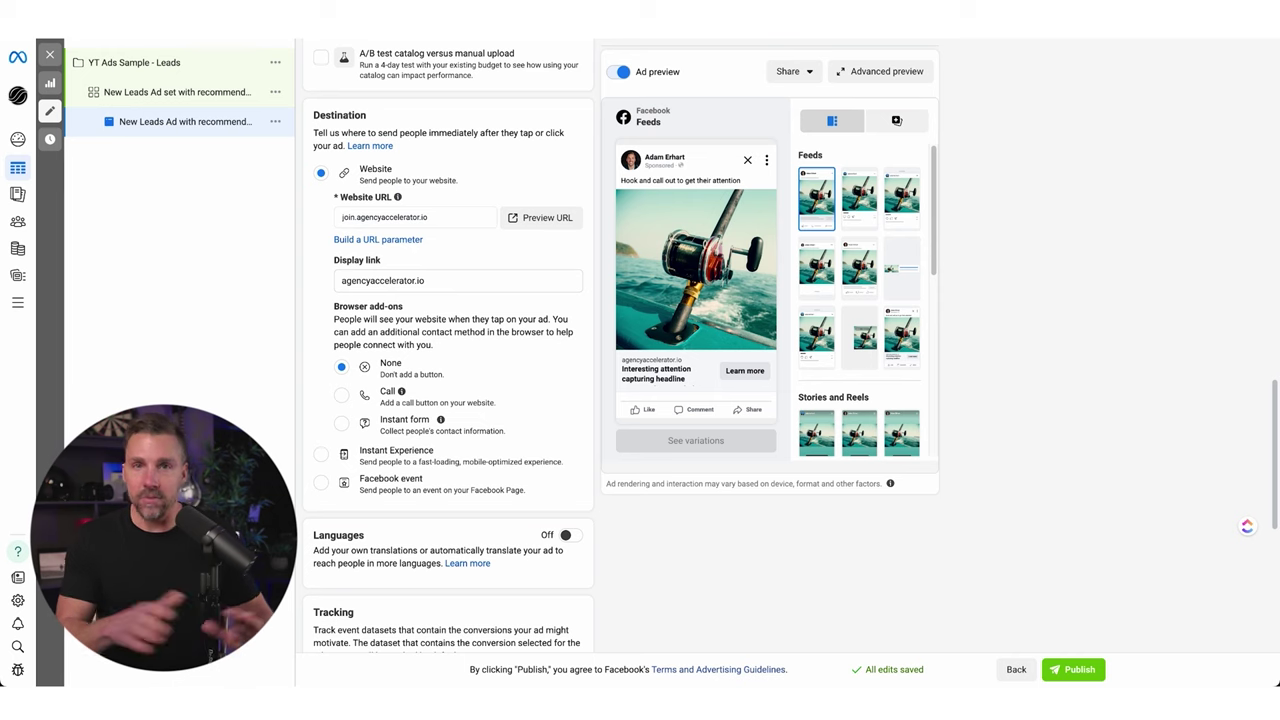
pyautogui.scroll(-2, 448, 350)
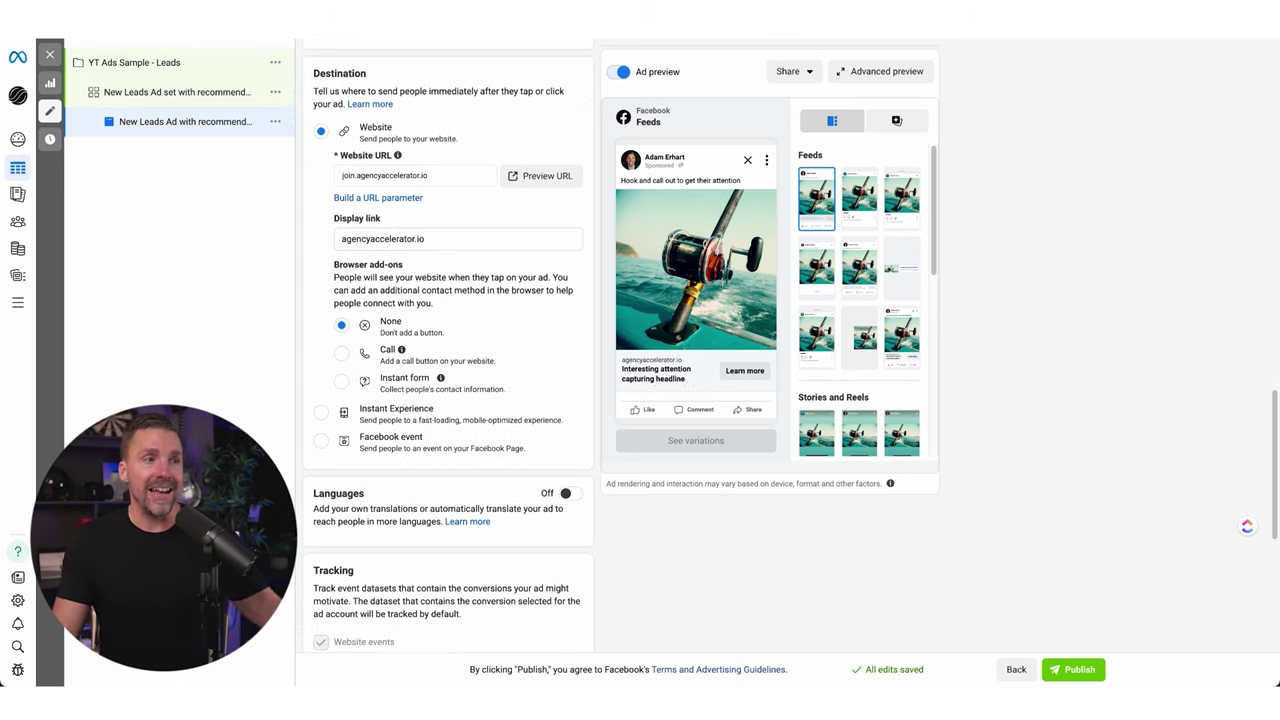
pyautogui.scroll(-4, 448, 350)
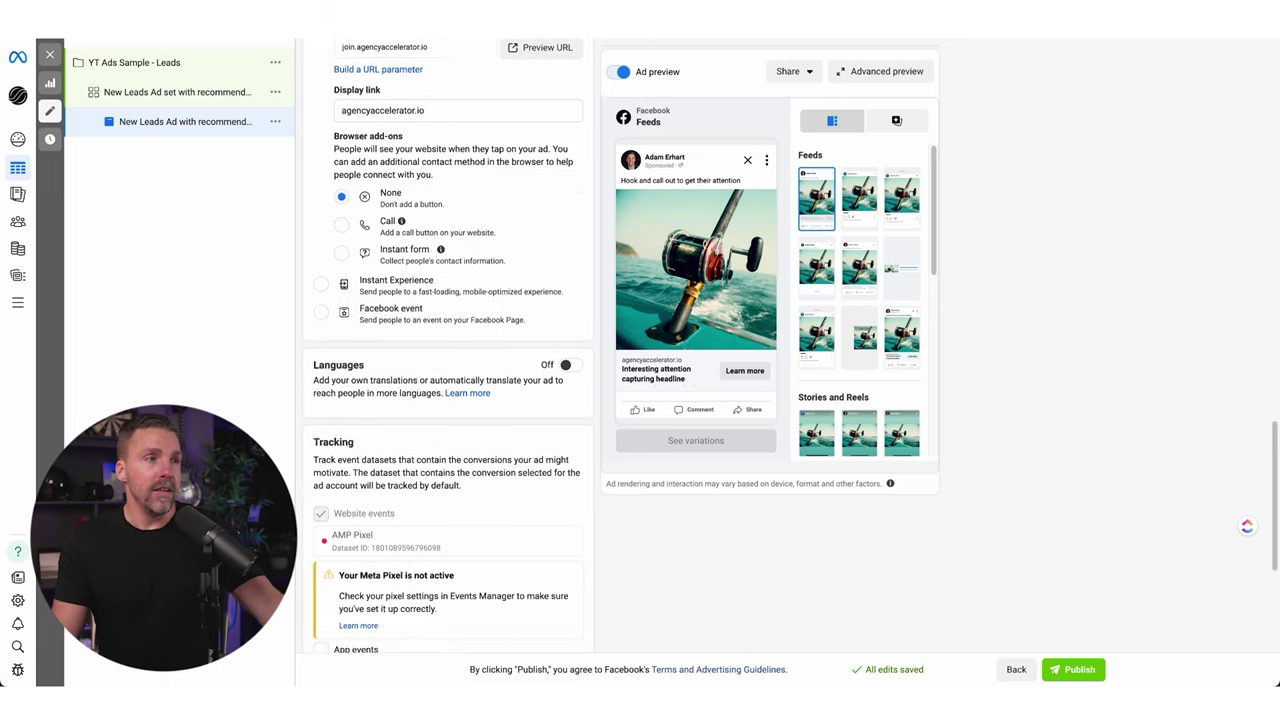
pyautogui.scroll(-6, 448, 350)
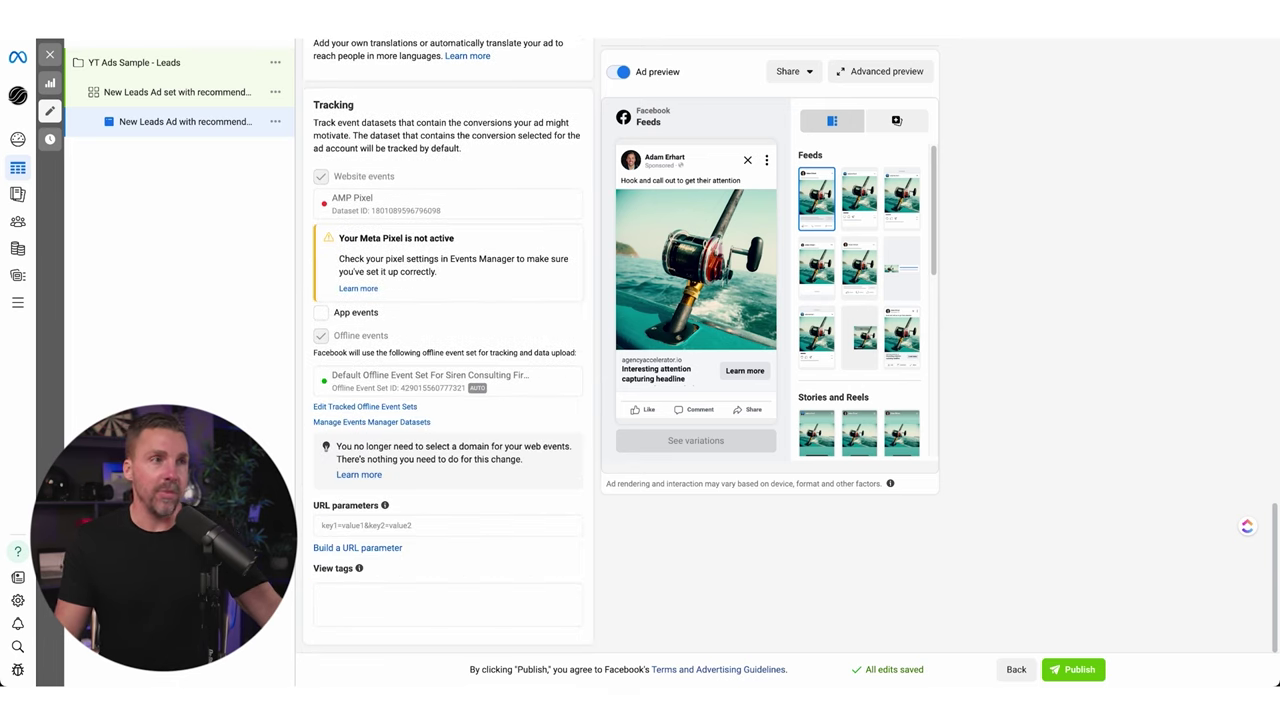
pyautogui.scroll(15, 448, 350)
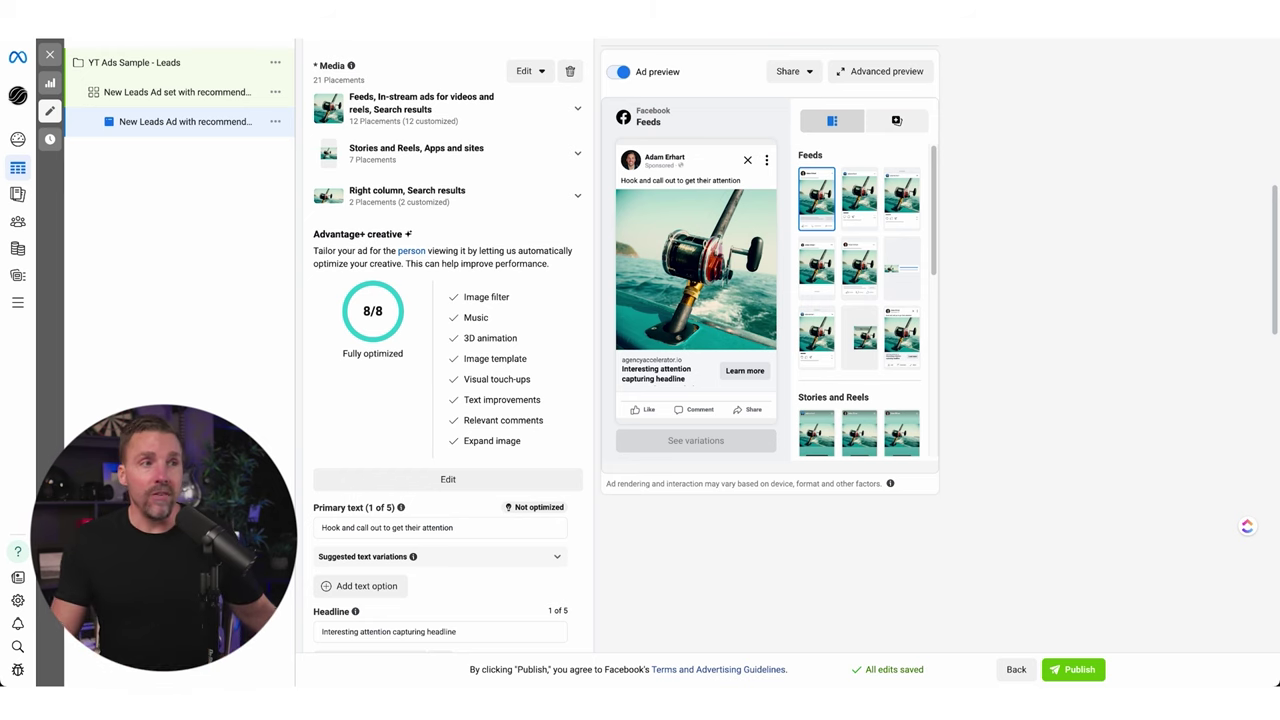
pyautogui.scroll(5, 450, 350)
pyautogui.scroll(1, 450, 350)
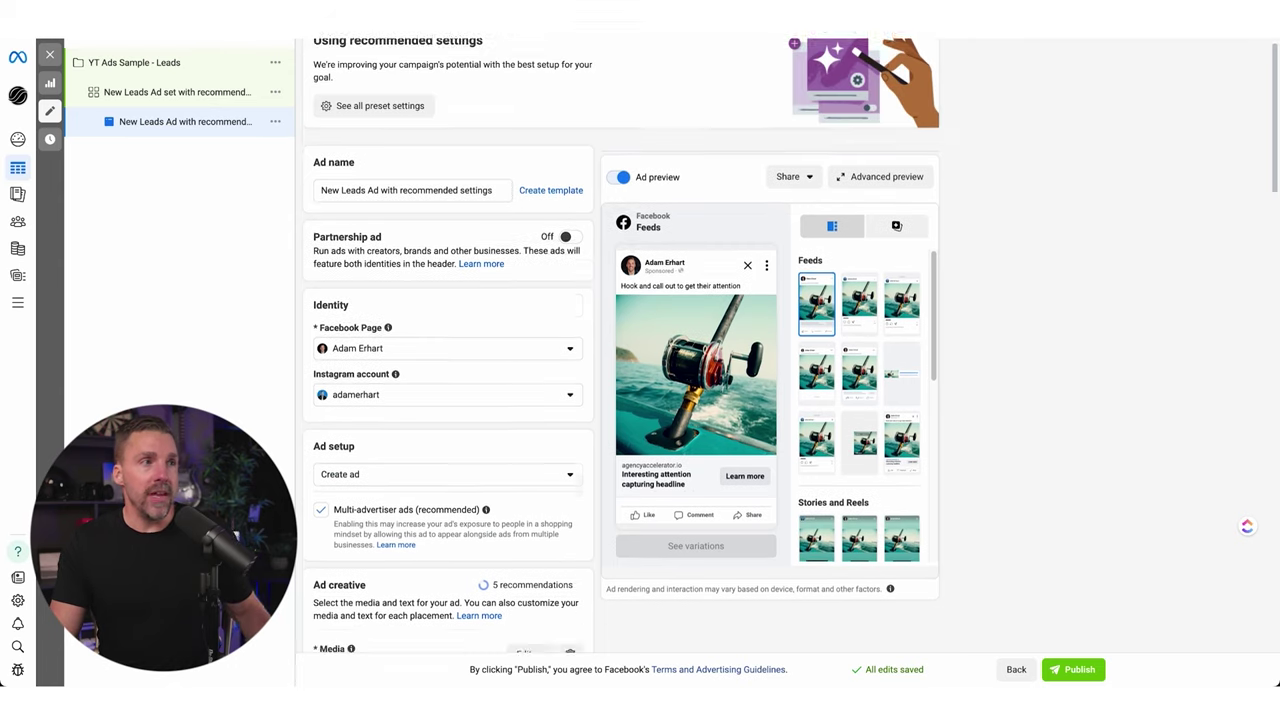
pyautogui.scroll(-6, 450, 350)
pyautogui.scroll(-3, 448, 400)
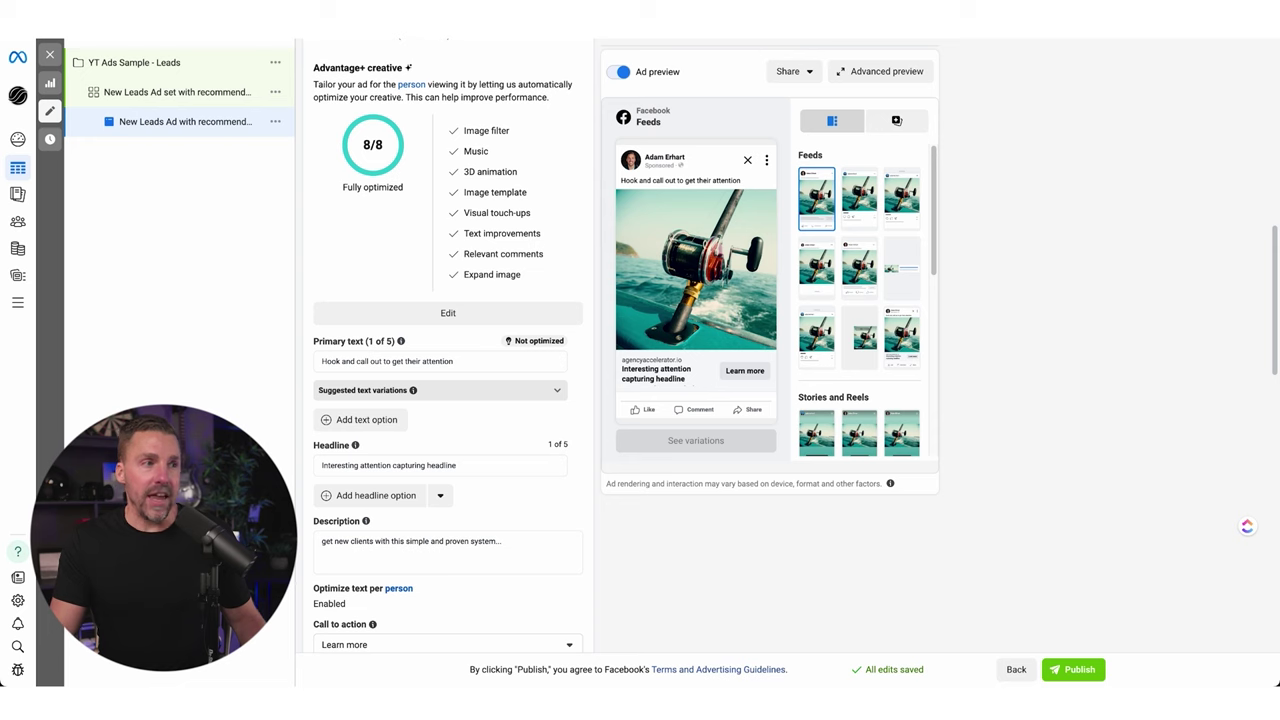
pyautogui.click(453, 361)
pyautogui.moveTo(455, 361); pyautogui.dragTo(321, 361)
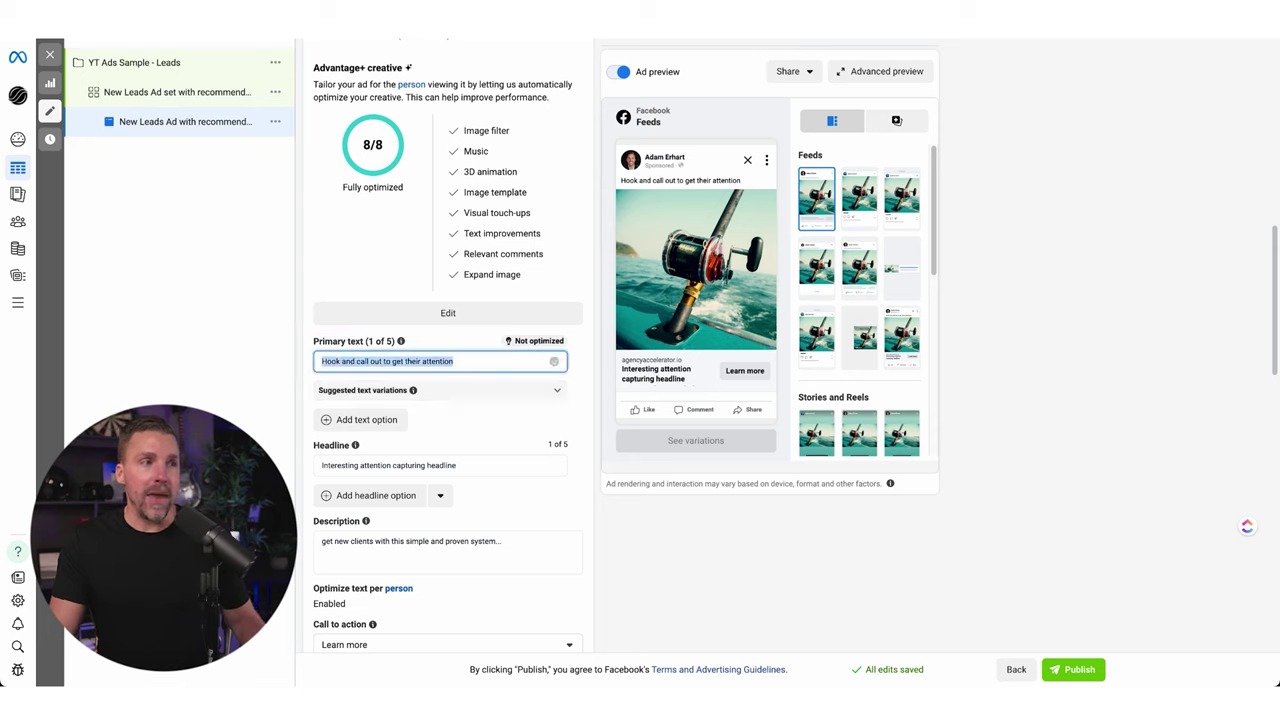
pyautogui.click(453, 361)
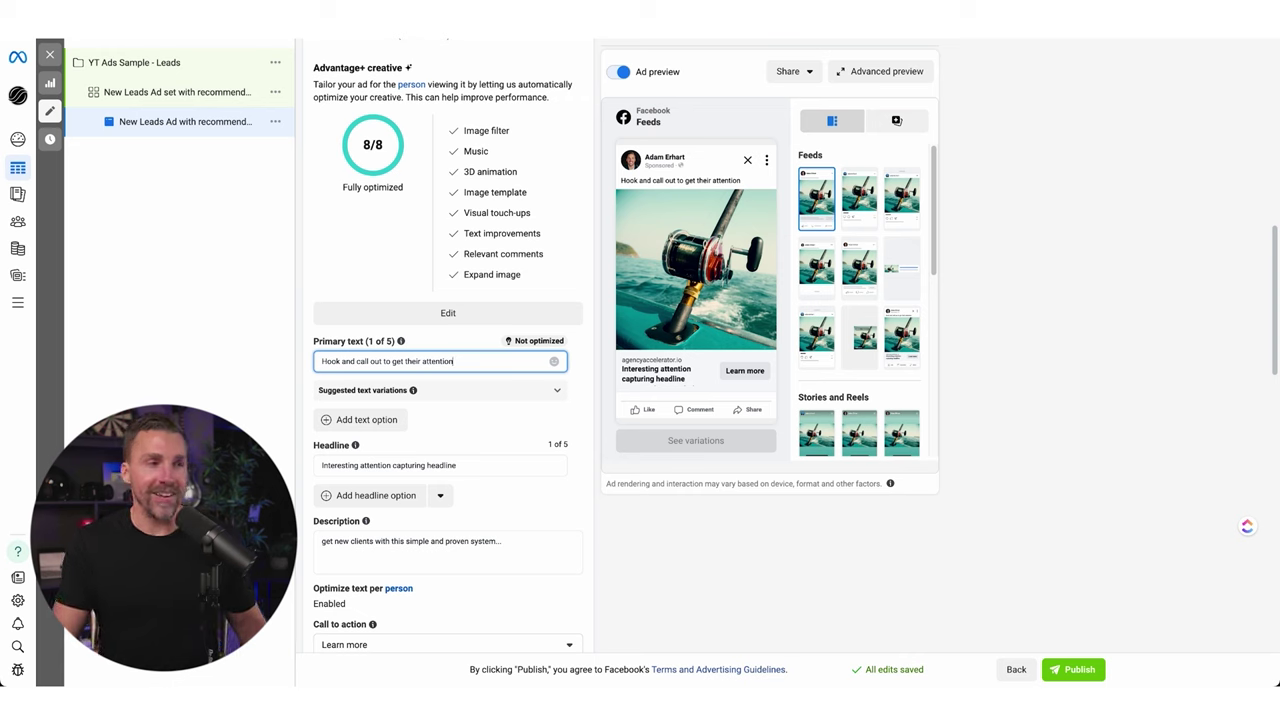
pyautogui.moveTo(454, 361); pyautogui.dragTo(360, 361)
pyautogui.click(453, 361)
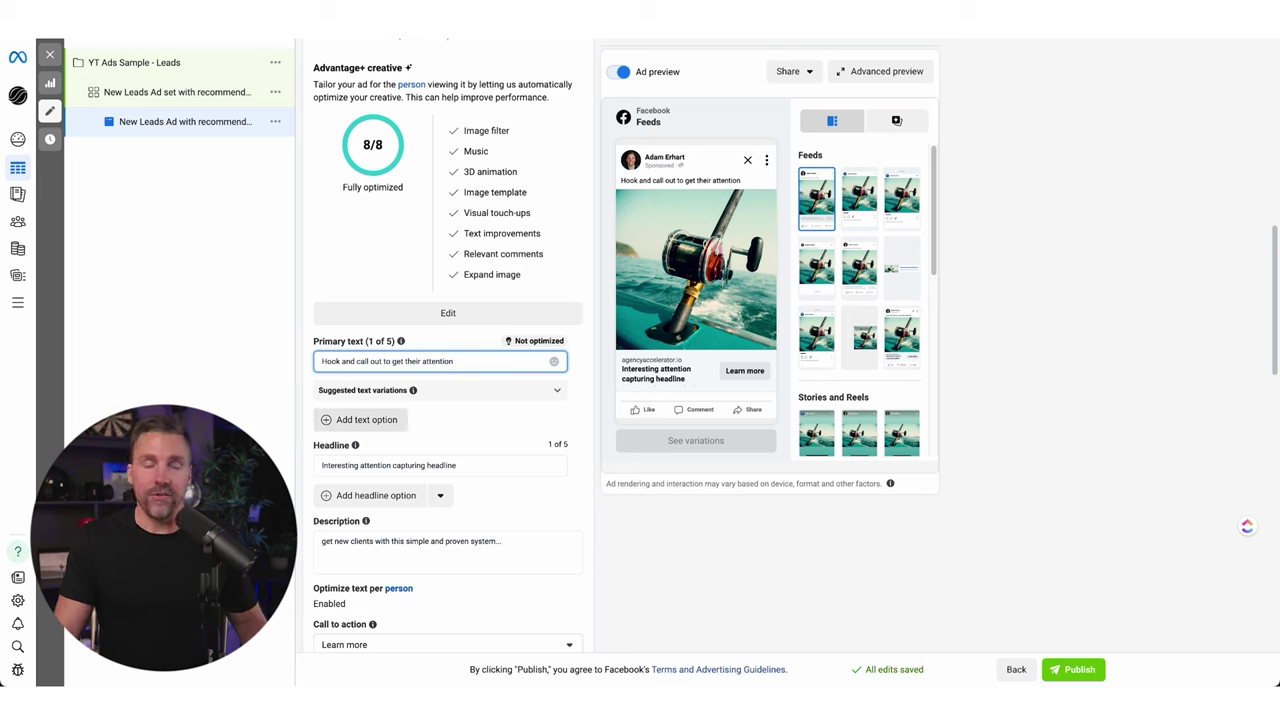
# Add a second, empty primary text option and expand the suggested text variations to look through them.
pyautogui.click(360, 419)
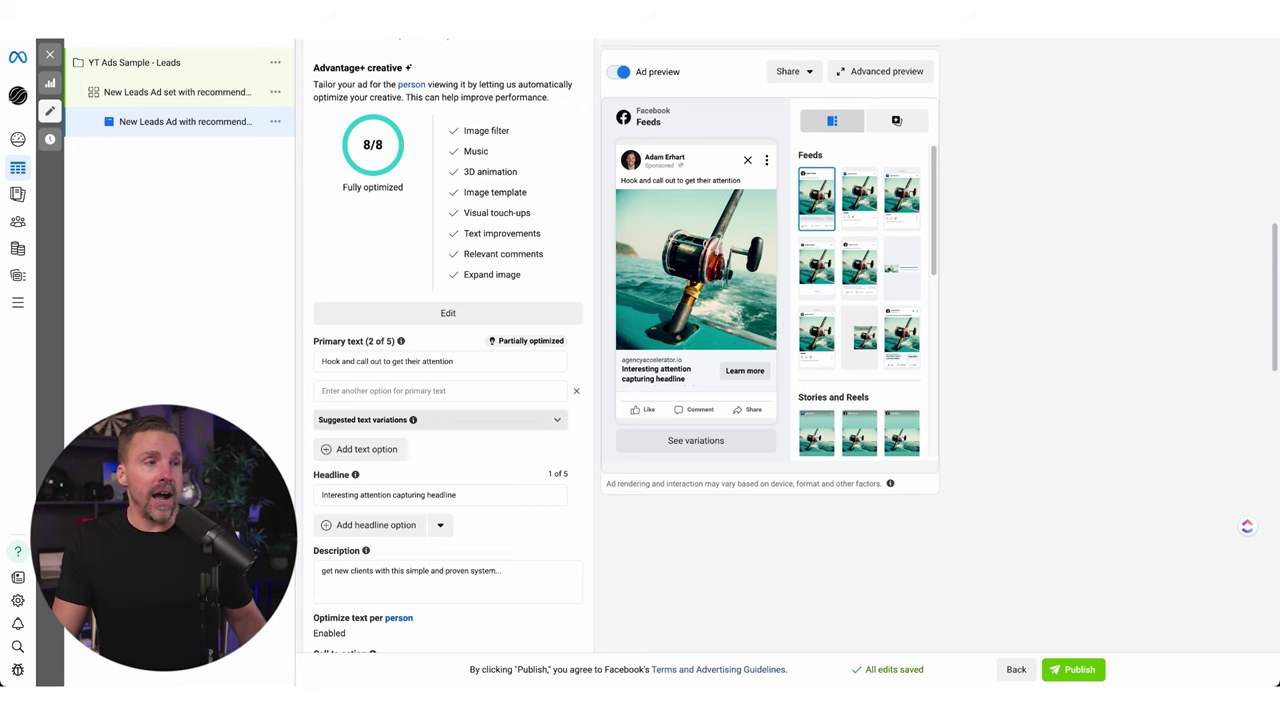
pyautogui.click(365, 420)
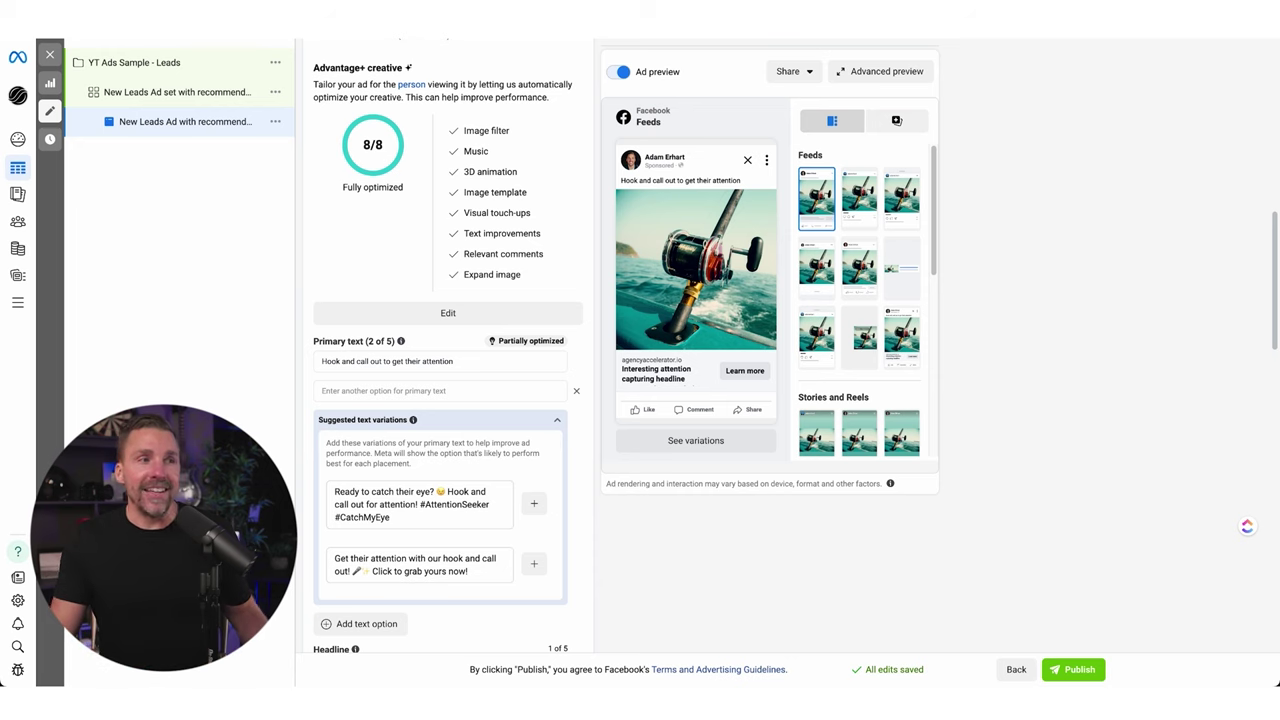
pyautogui.click(392, 517)
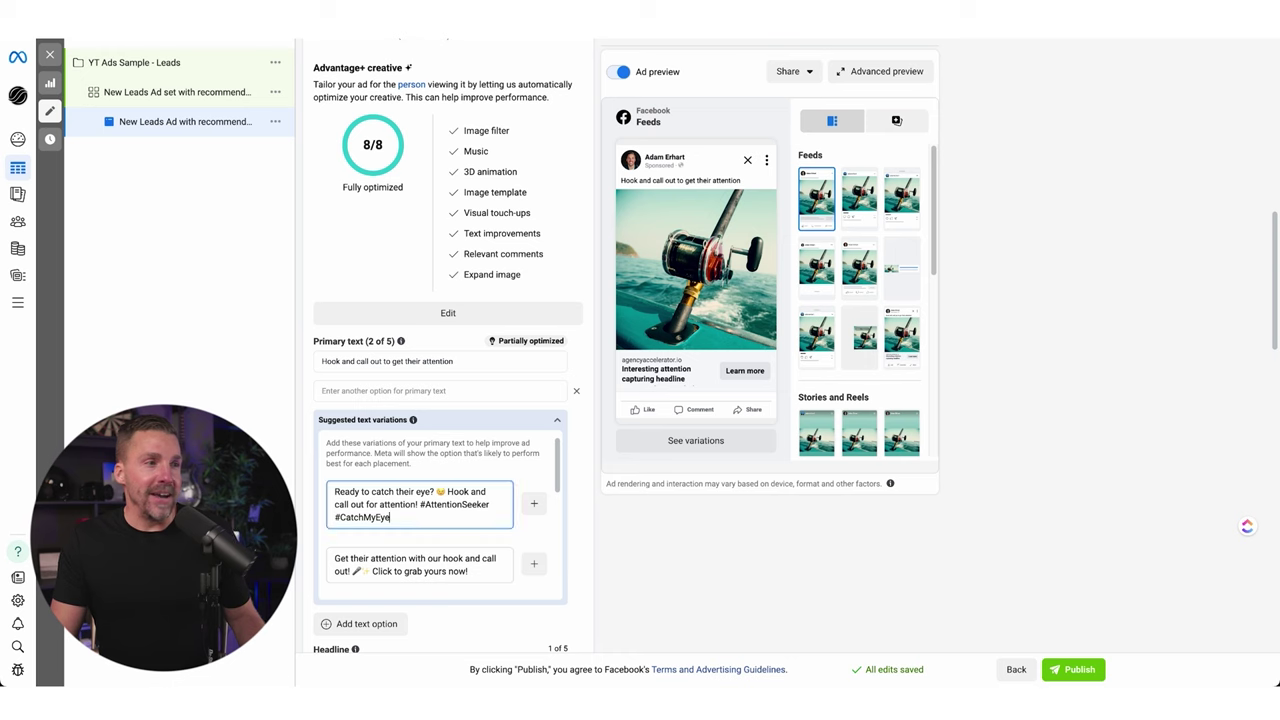
pyautogui.scroll(-1, 419, 505)
pyautogui.scroll(-1, 440, 515)
pyautogui.scroll(1, 440, 515)
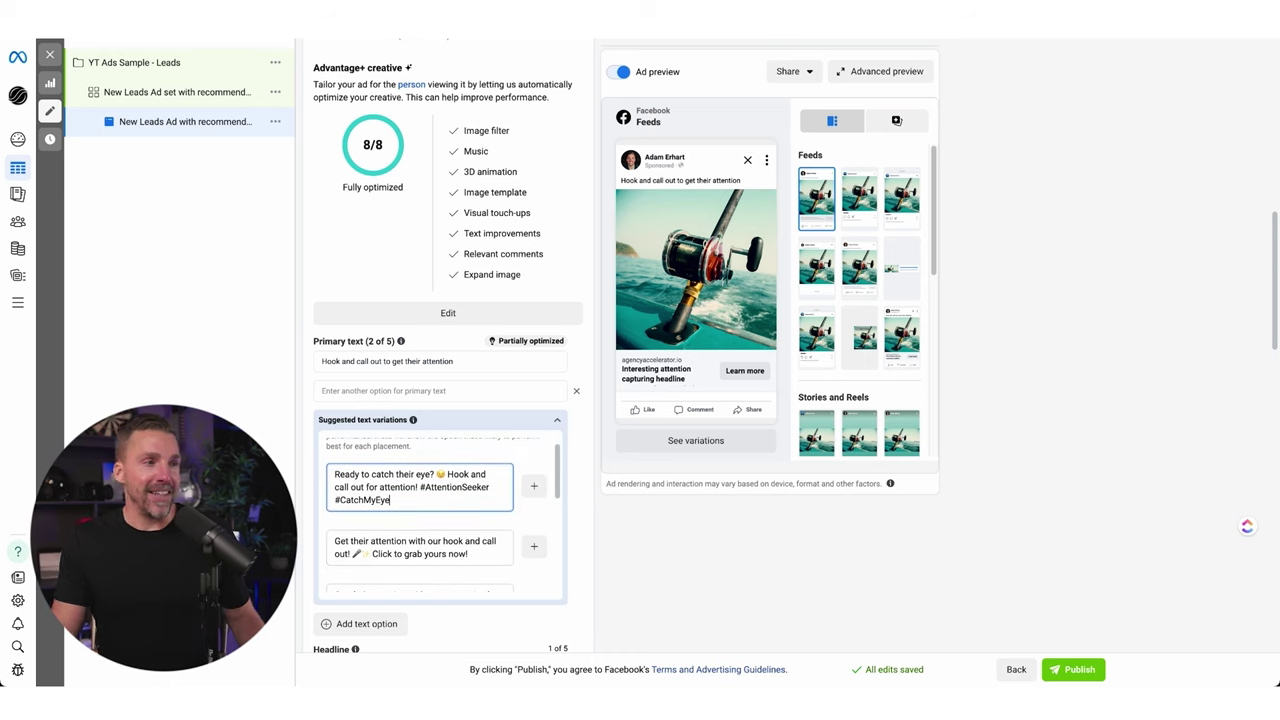
# Replace the first primary text with "Get 10+ new high value agency clients guaranteed!".
pyautogui.tripleClick(387, 361)
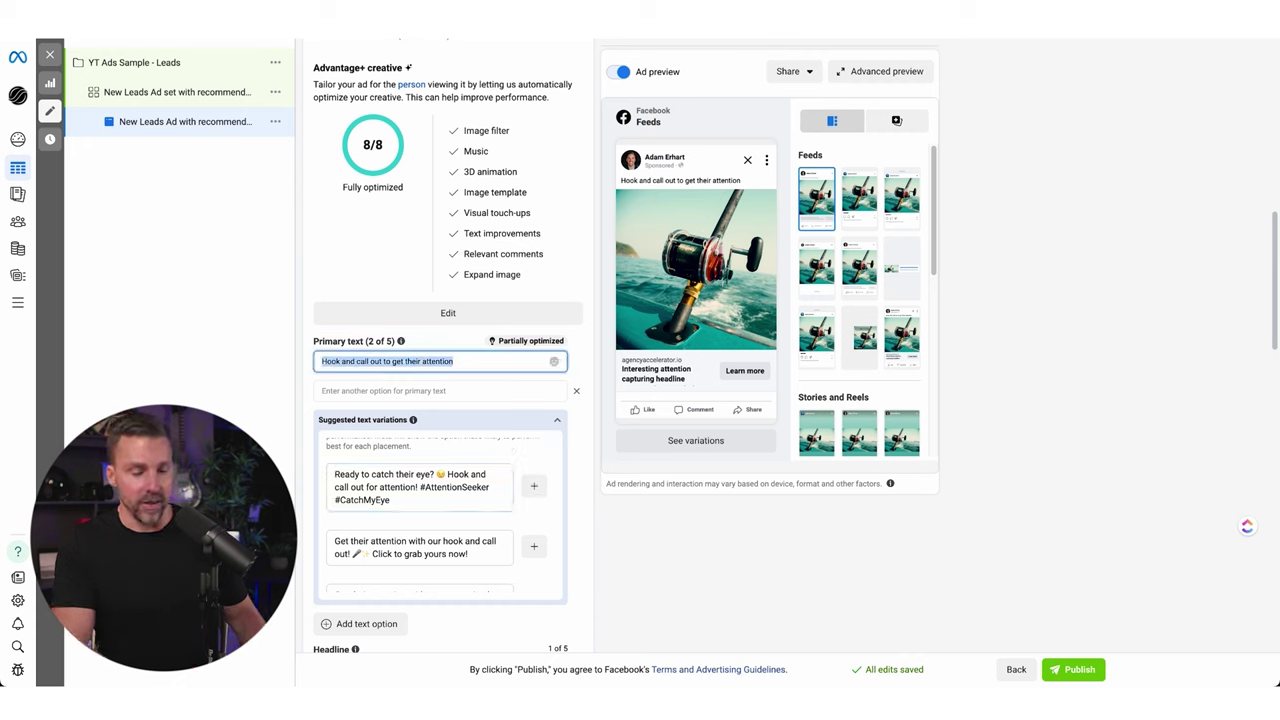
pyautogui.write('Get 10+ new h')
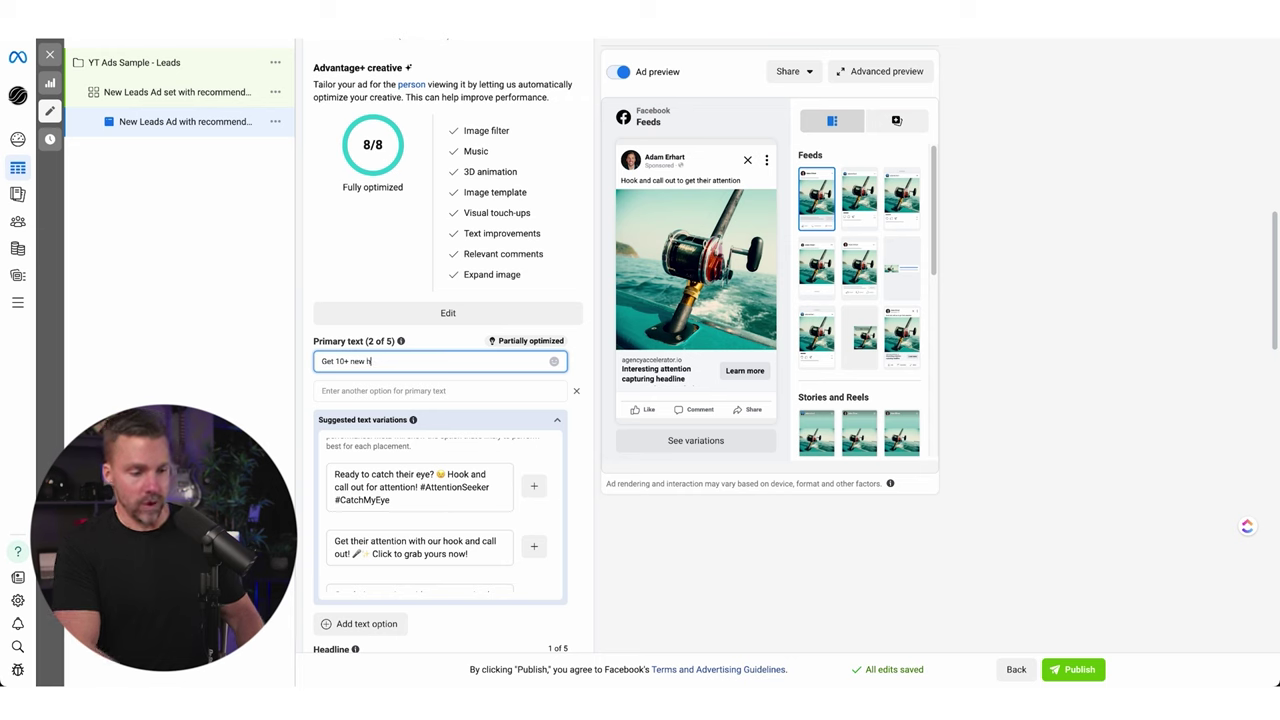
pyautogui.write('value agency ')
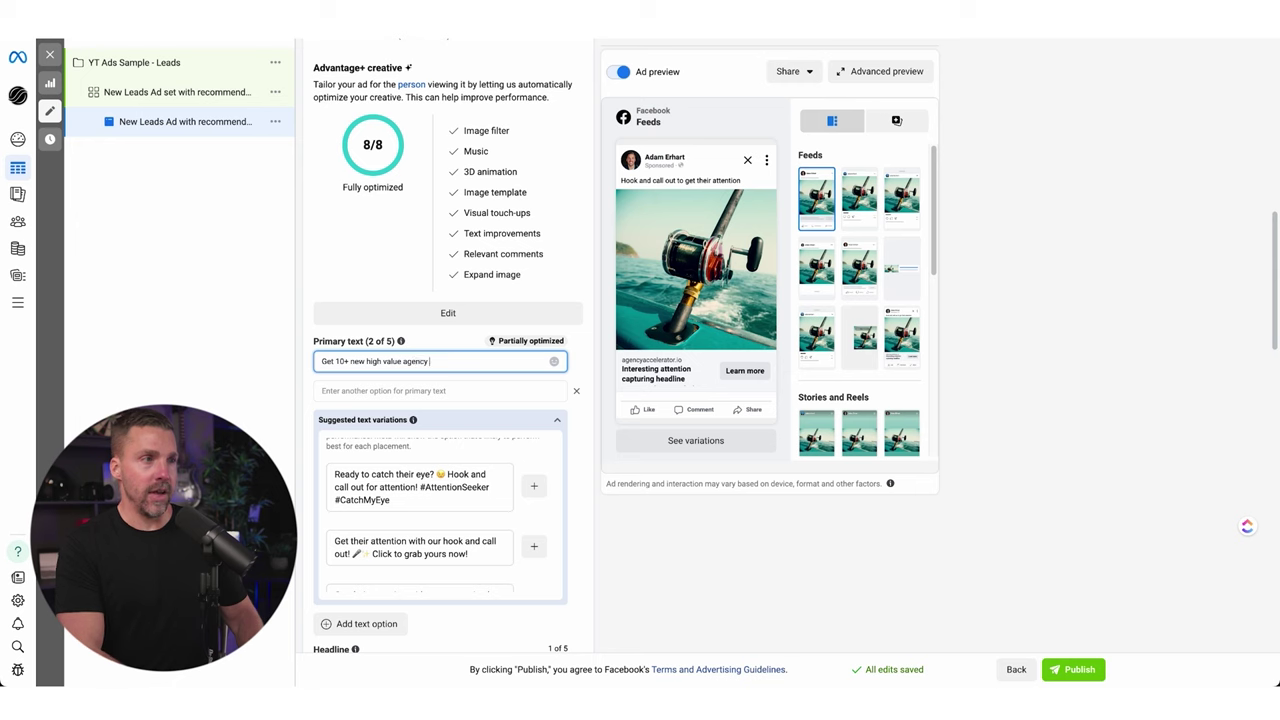
pyautogui.write('clients guarante')
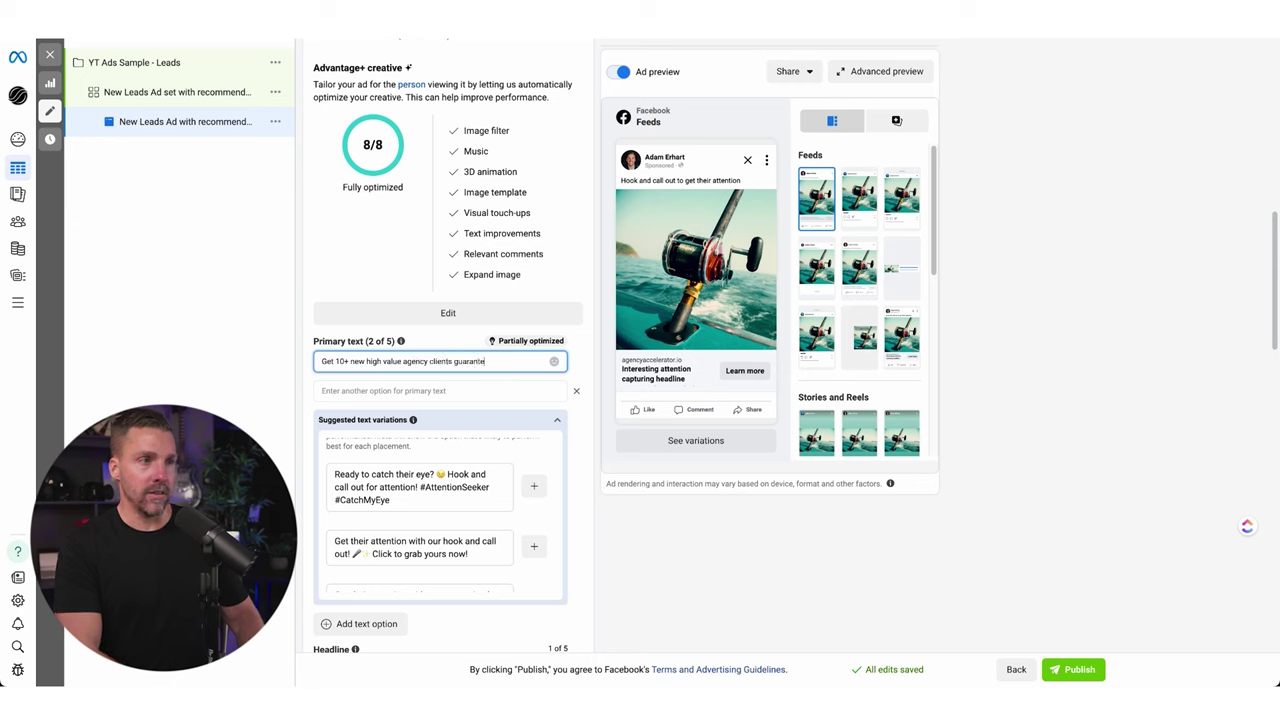
pyautogui.write('ed!')
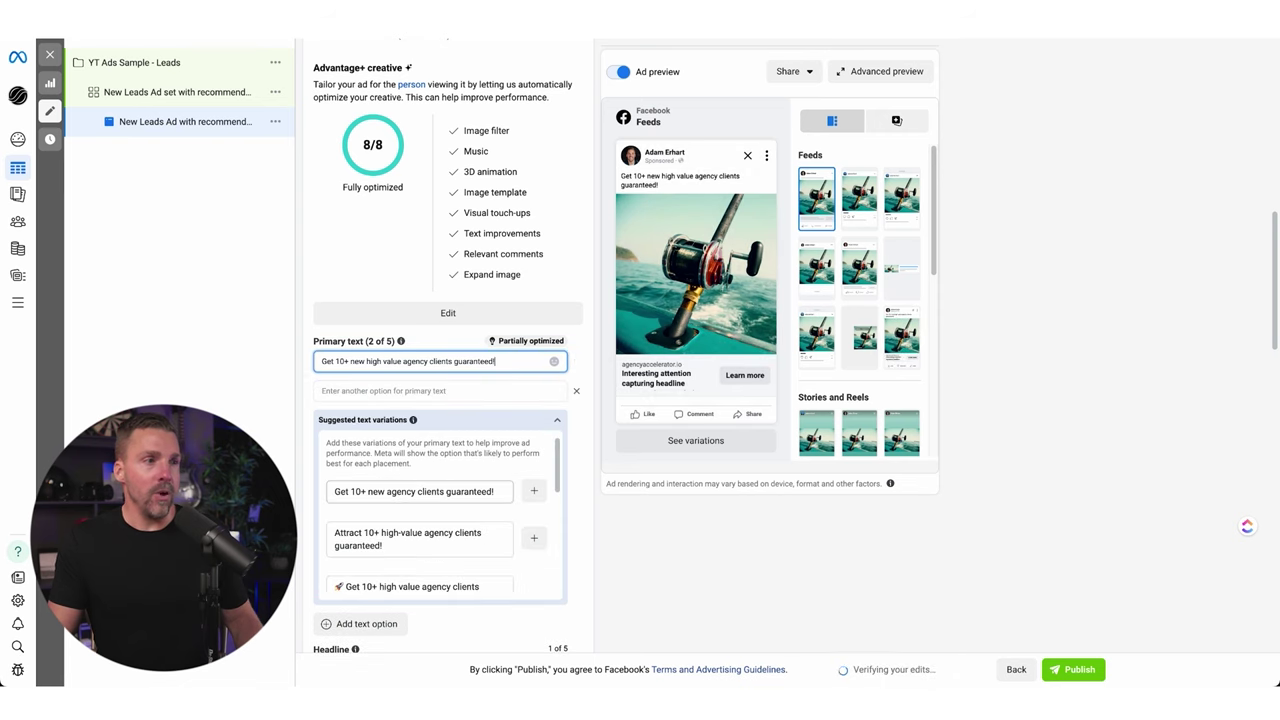
# Browse the suggested text variations and add "Unlock 10+ High-Value Agency Clients! Guaranteed. Contact Us Now!" as a primary text option.
pyautogui.scroll(-2, 440, 515)
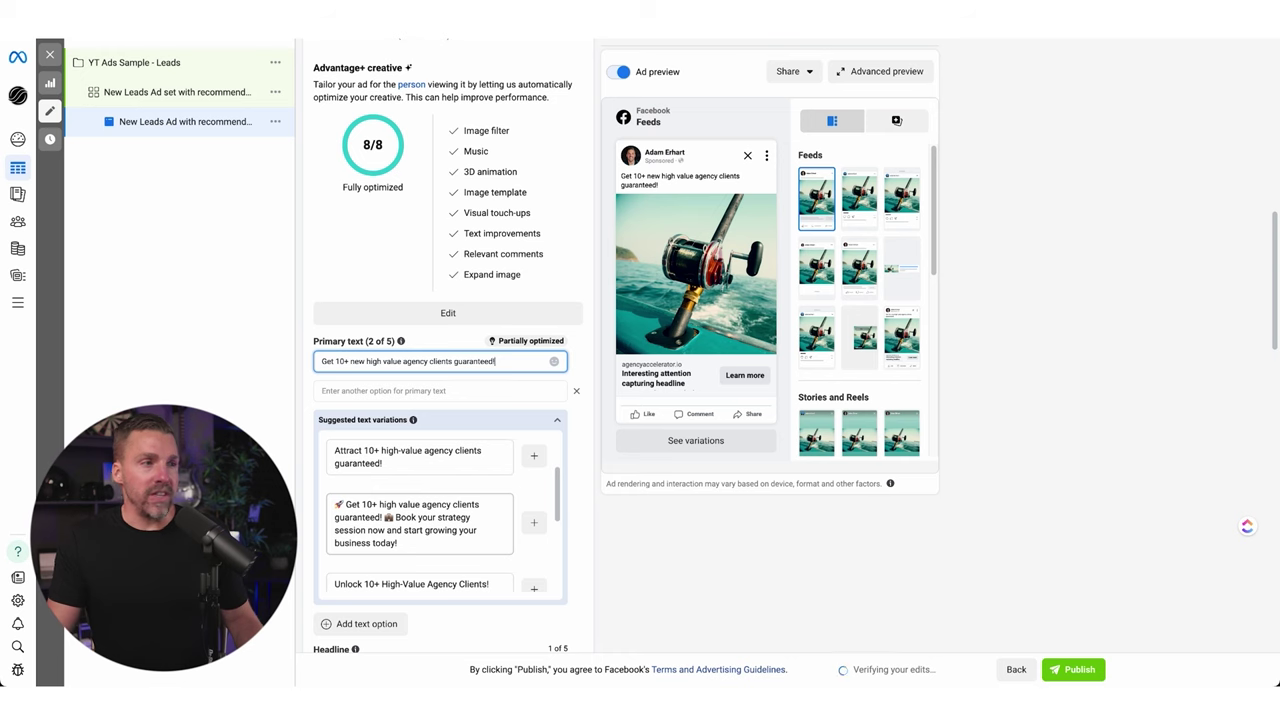
pyautogui.scroll(-3, 440, 515)
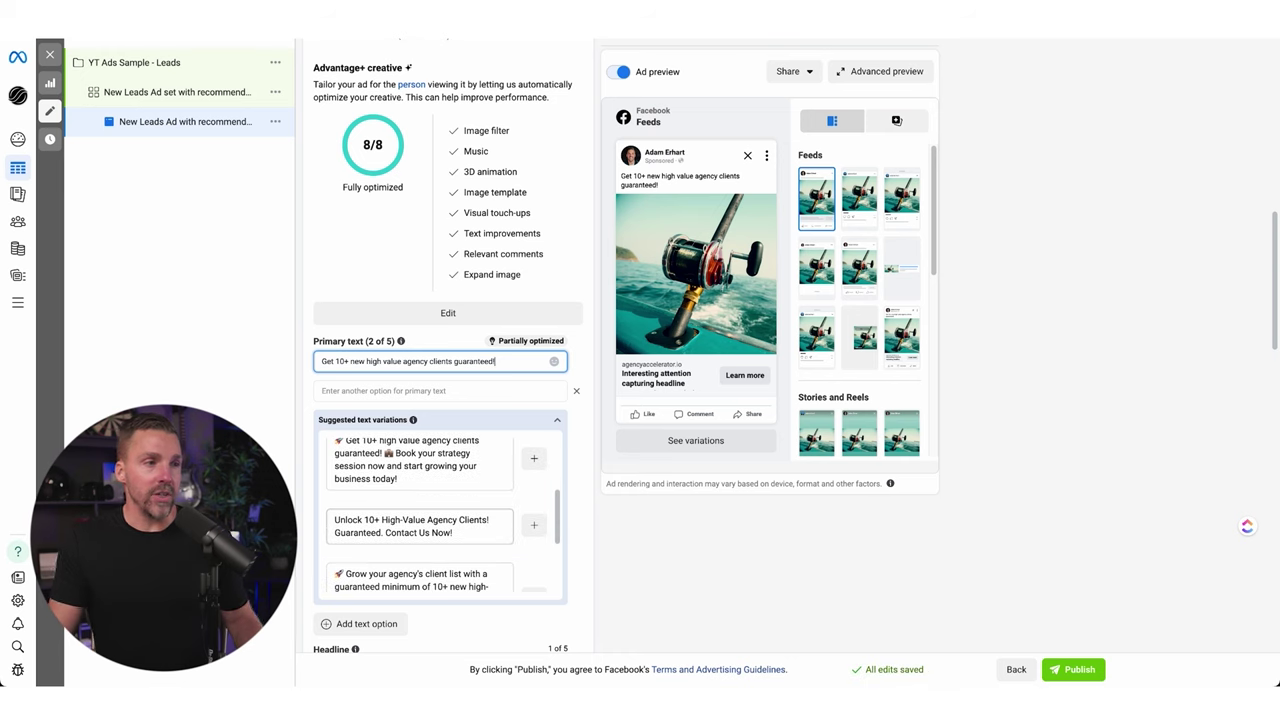
pyautogui.scroll(-3, 440, 515)
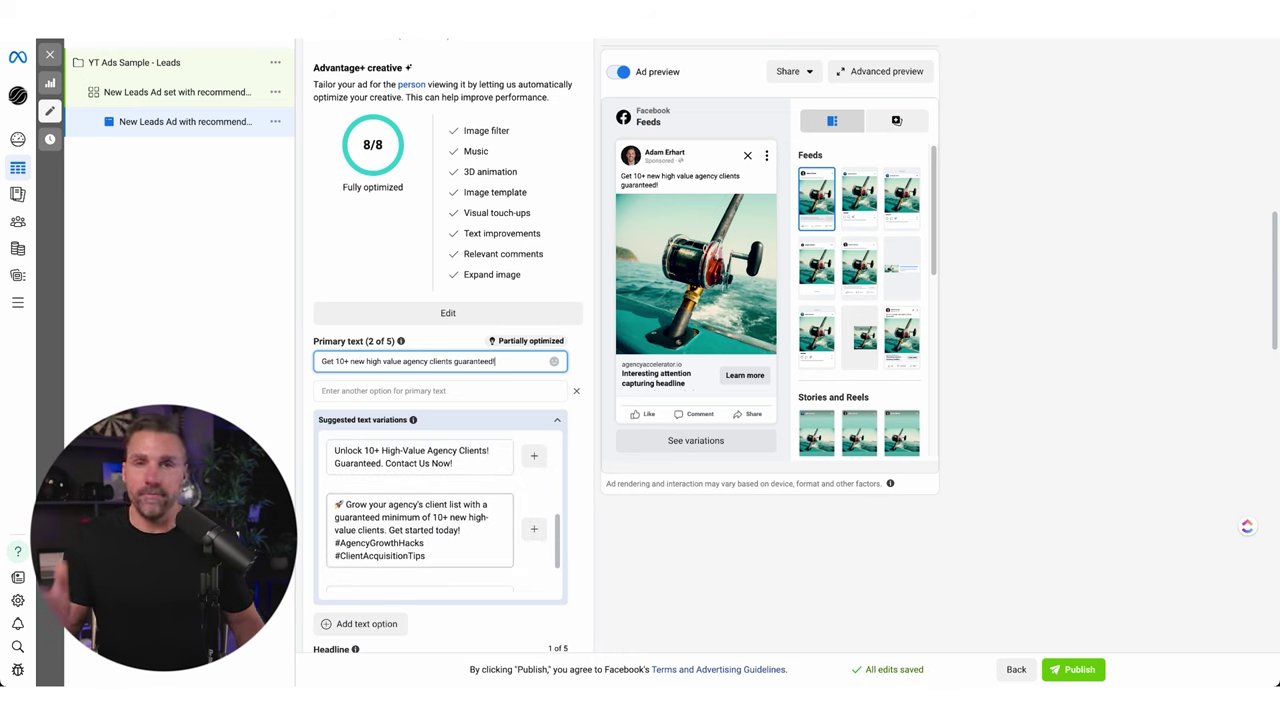
pyautogui.click(322, 391)
pyautogui.click(322, 361)
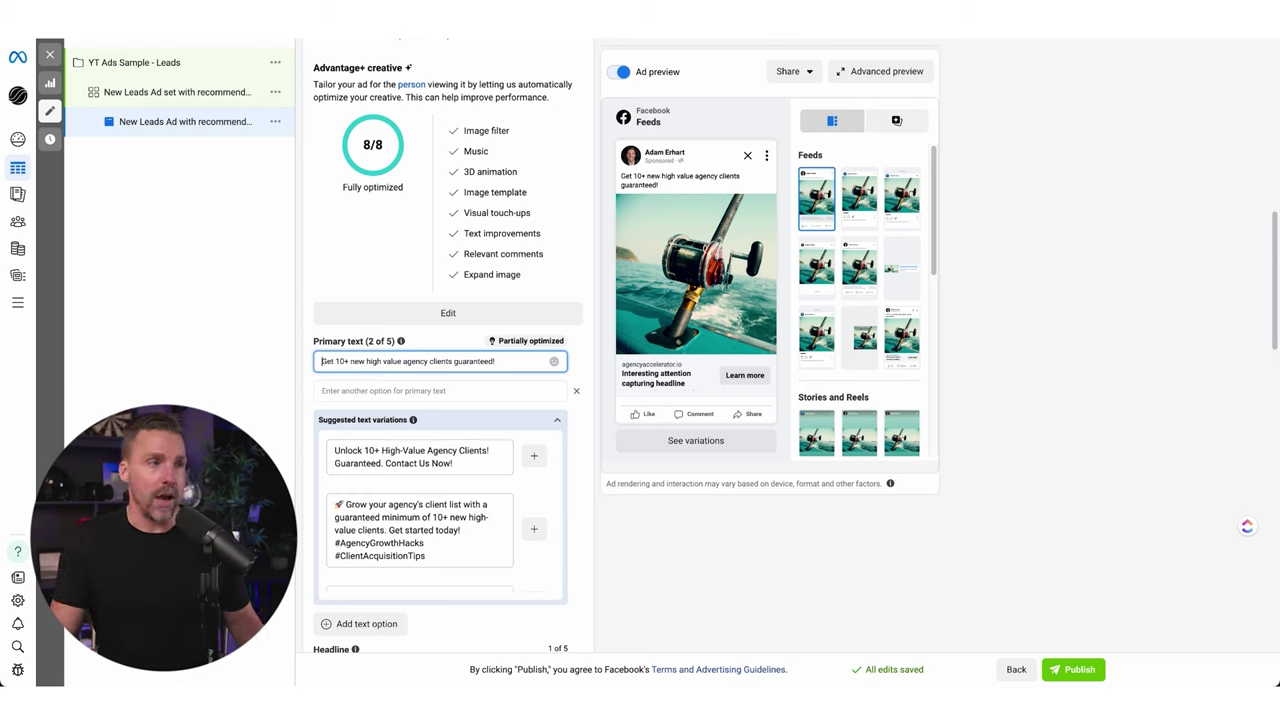
pyautogui.hotkey('ctrl', 'a')
pyautogui.click(322, 391)
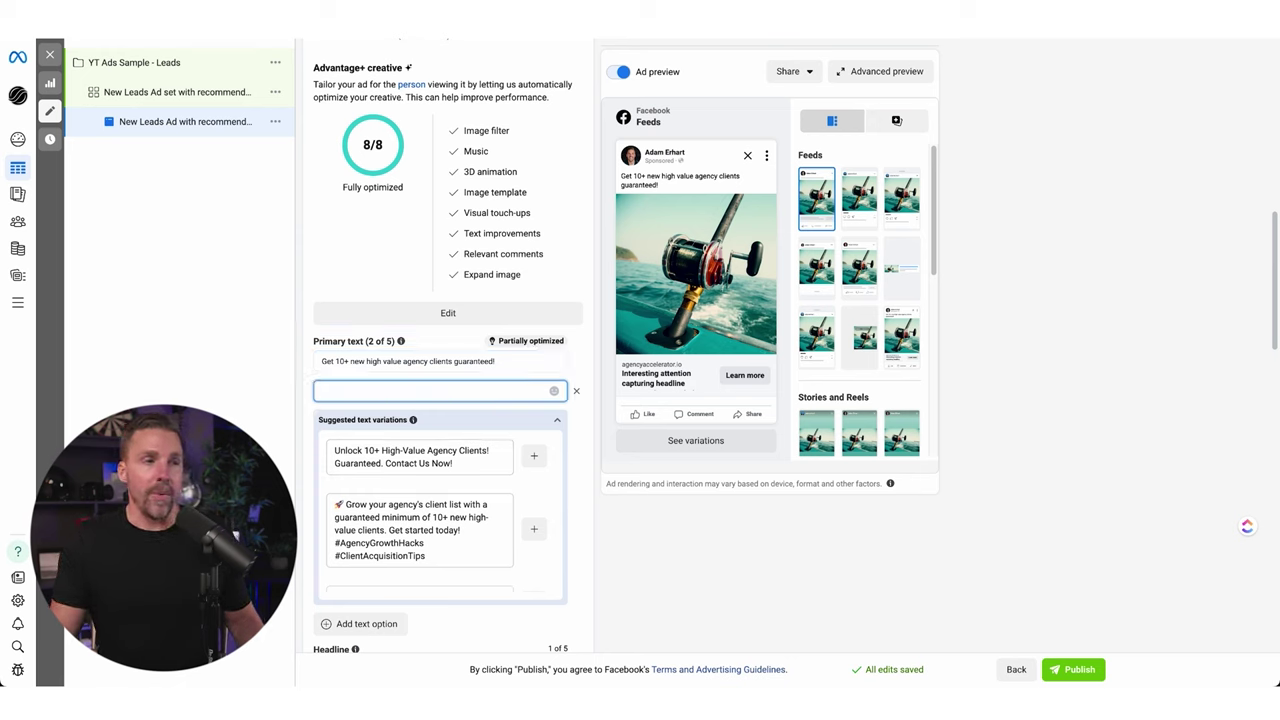
pyautogui.click(534, 455)
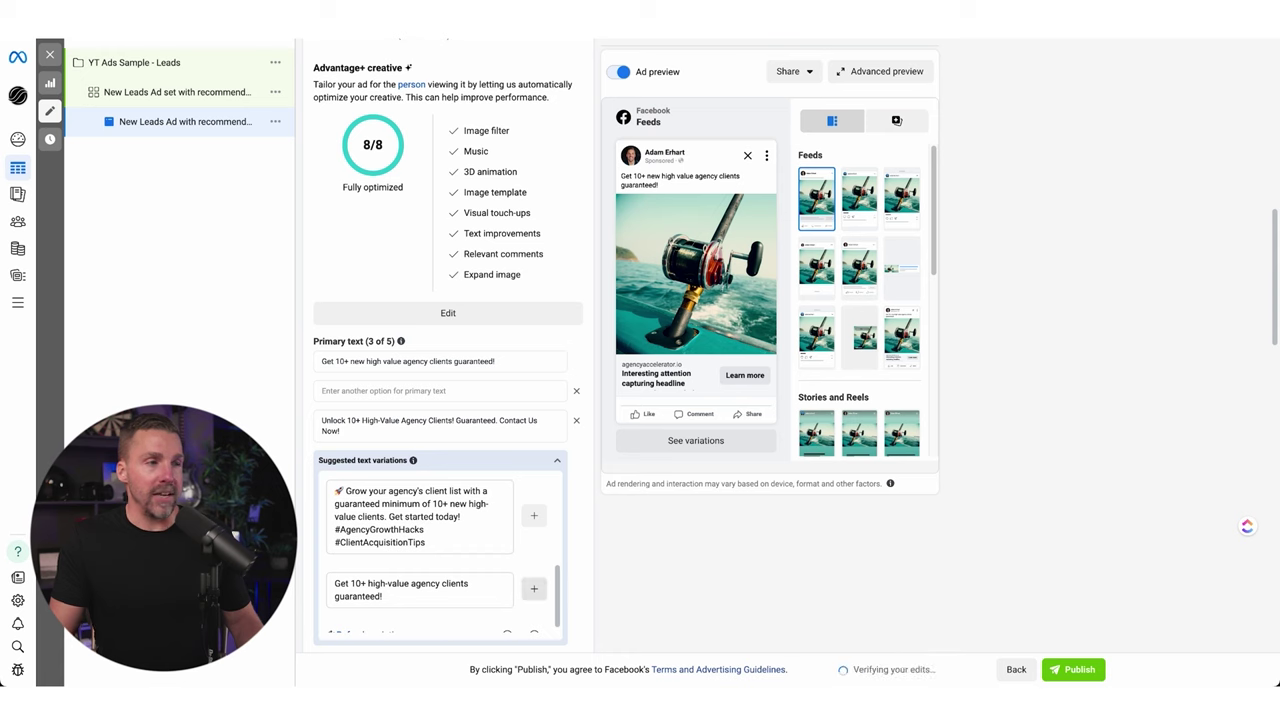
# Add the suggested variation "Get 10+ high-value agency clients guaranteed!" as a primary text option, remove it again, and collapse the suggestions.
pyautogui.click(534, 588)
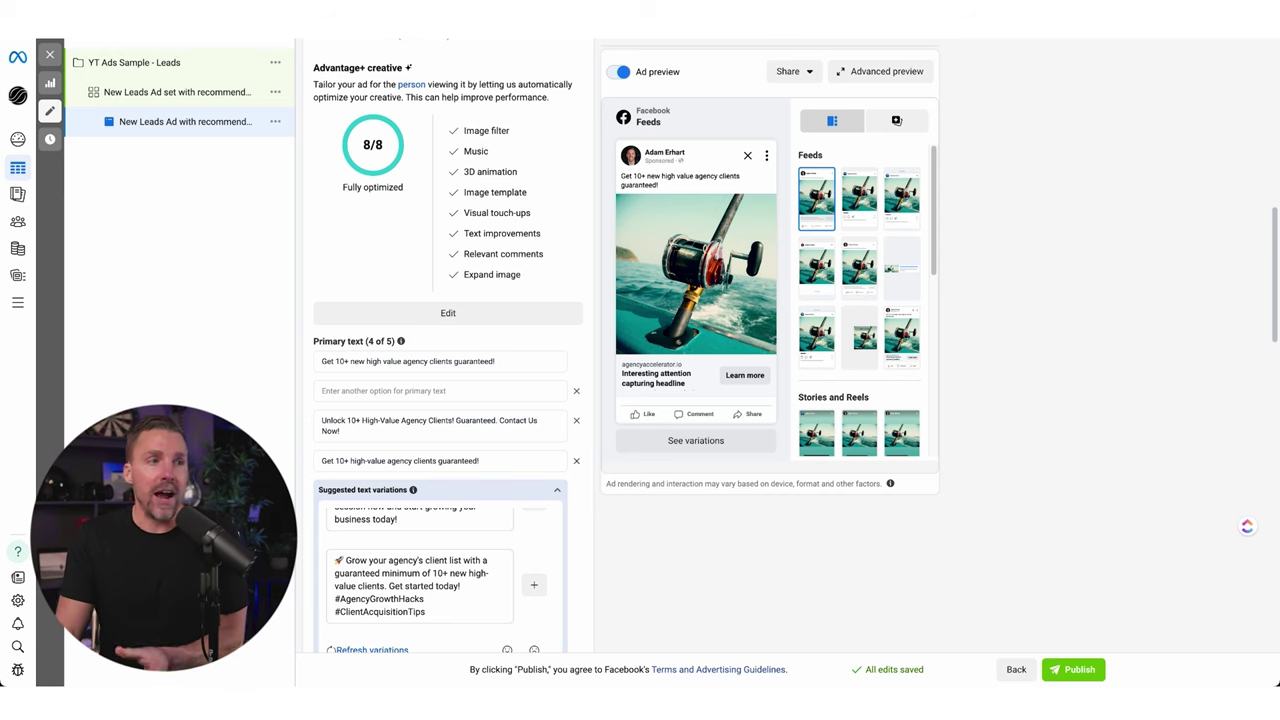
pyautogui.click(576, 461)
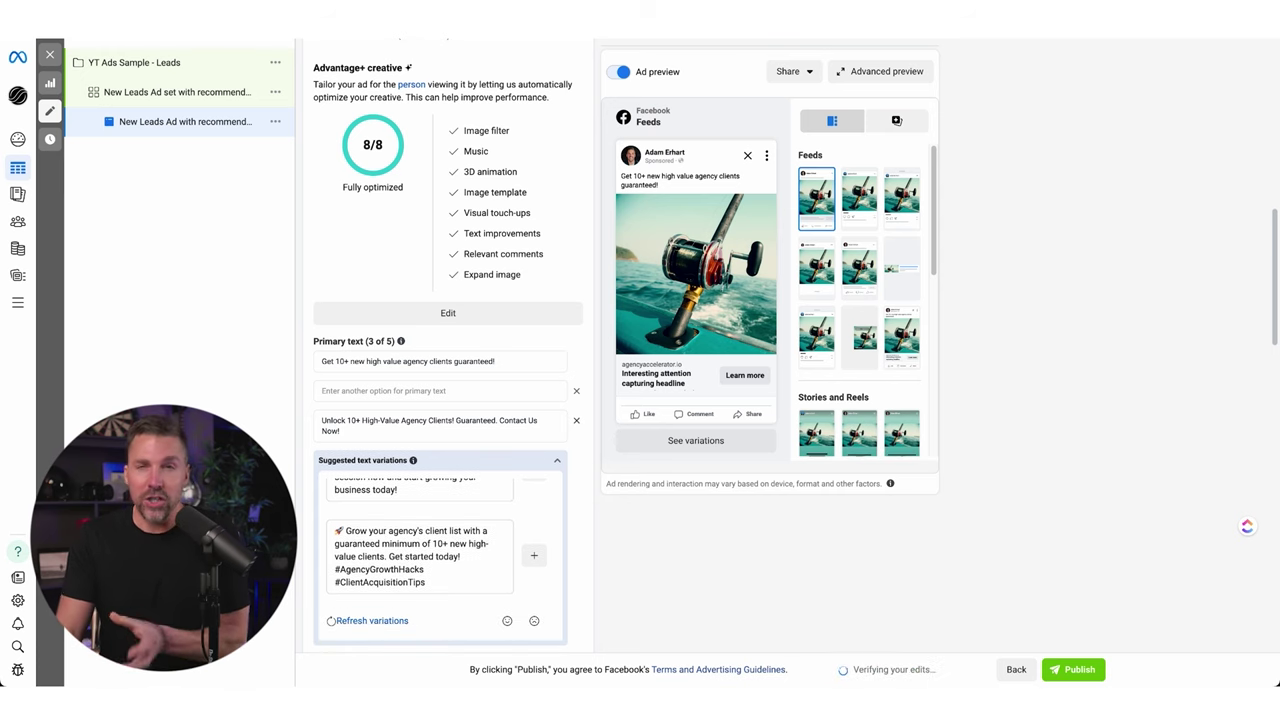
pyautogui.click(557, 460)
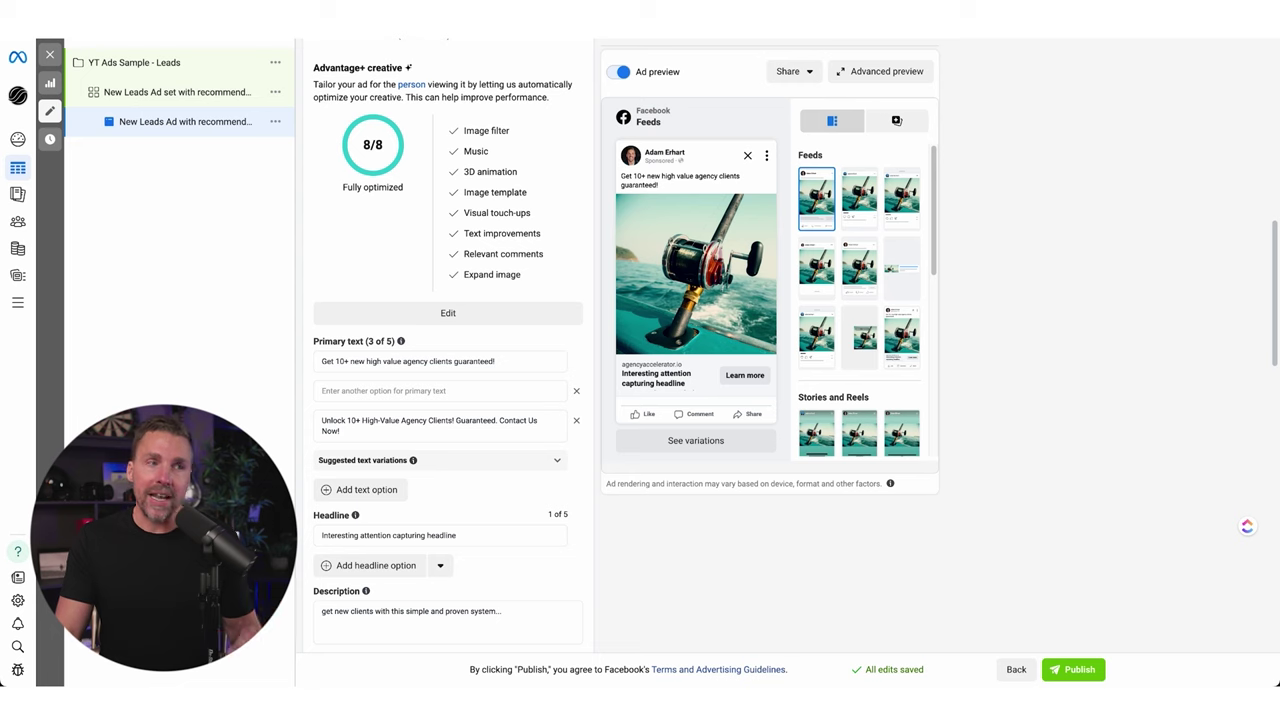
# Add a second, empty headline option to the ad.
pyautogui.click(440, 361)
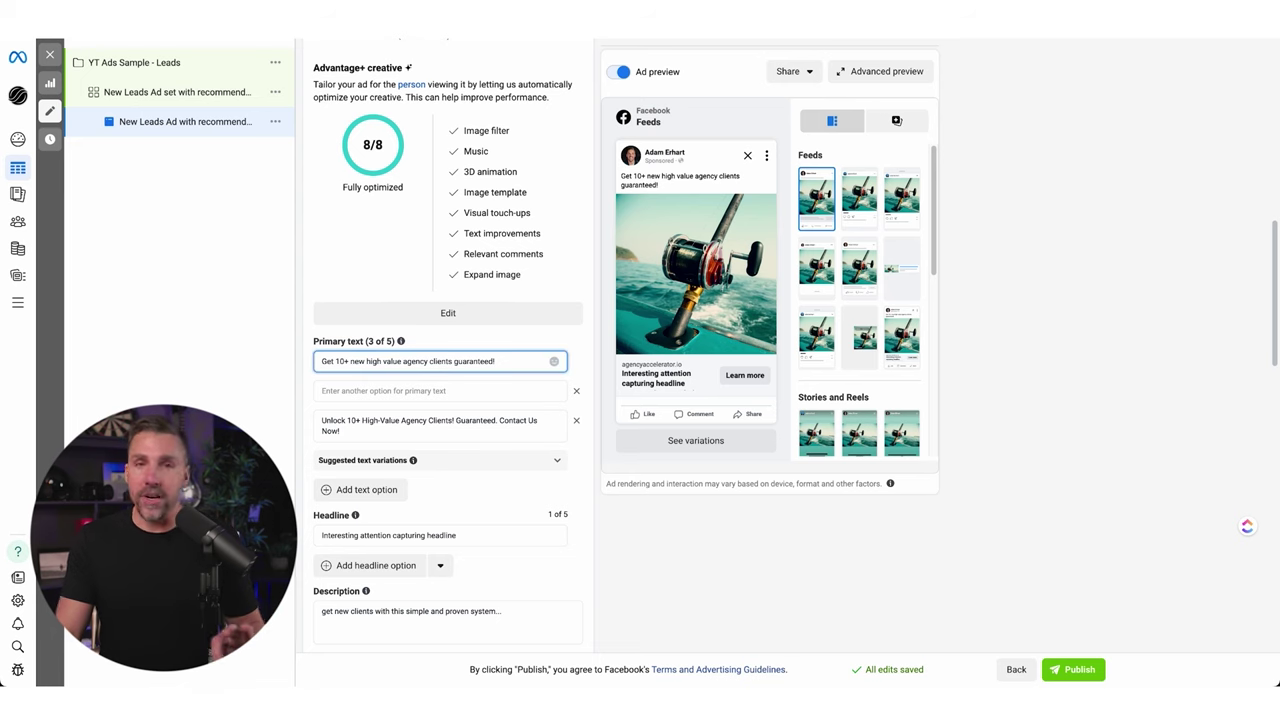
pyautogui.scroll(-1, 440, 361)
pyautogui.click(369, 466)
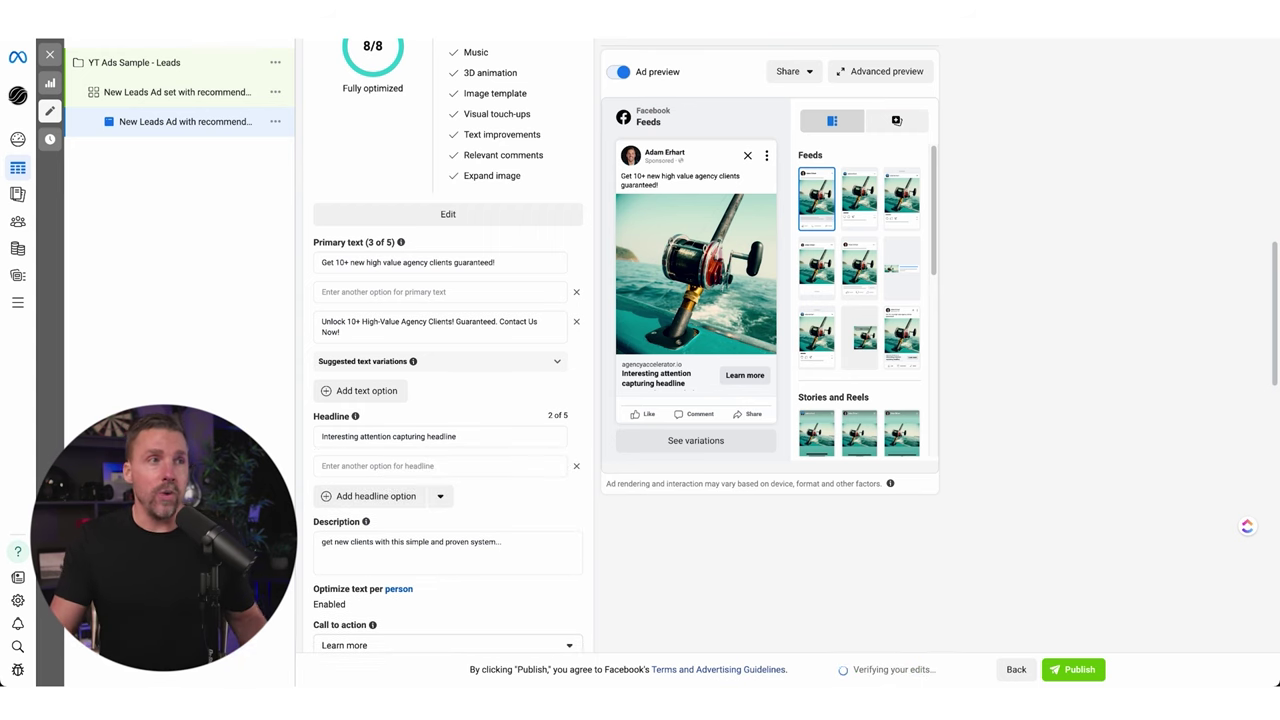
# Review the ad image's placement crops and the optimization stage in the media setup.
pyautogui.scroll(5, 447, 350)
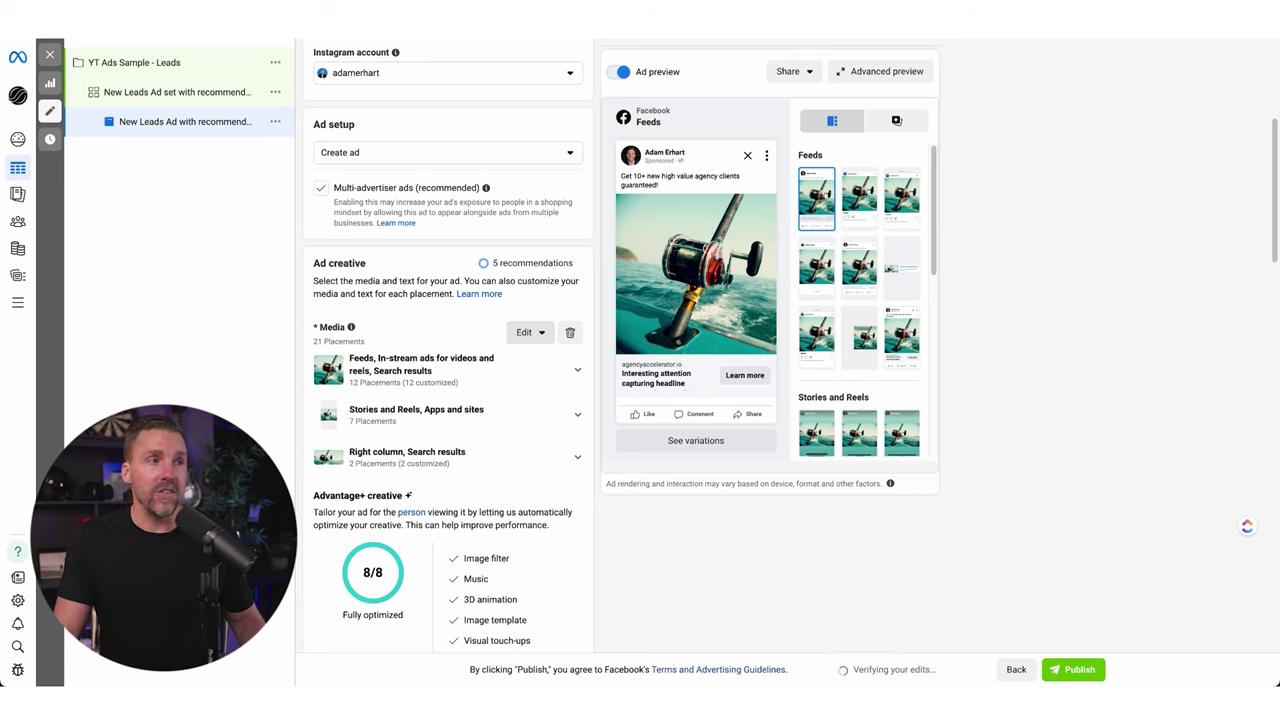
pyautogui.click(529, 332)
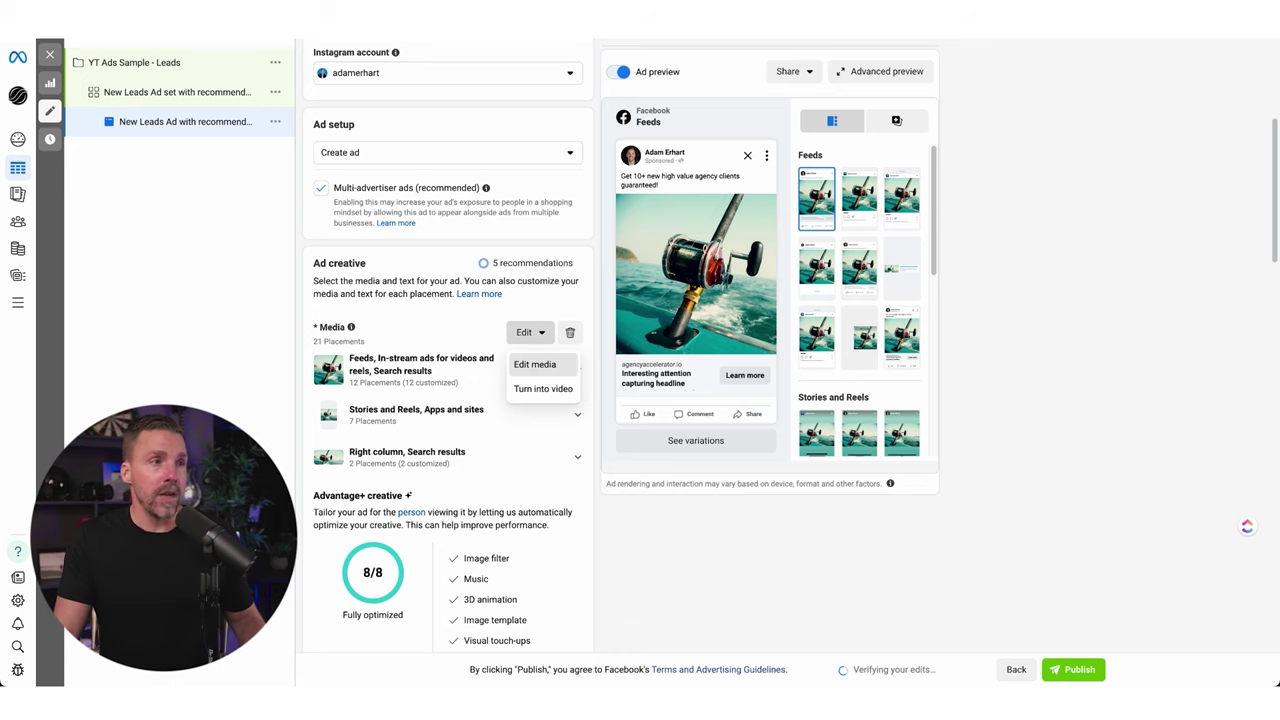
pyautogui.click(535, 364)
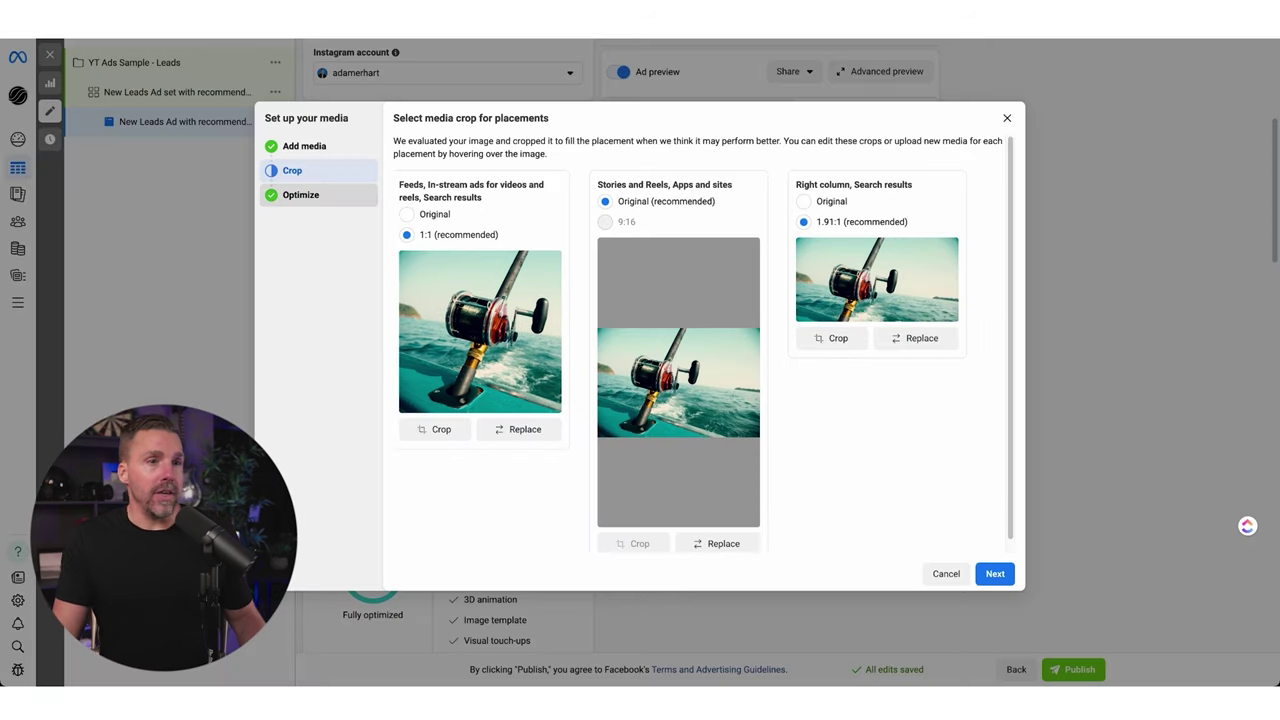
pyautogui.click(300, 195)
pyautogui.click(994, 574)
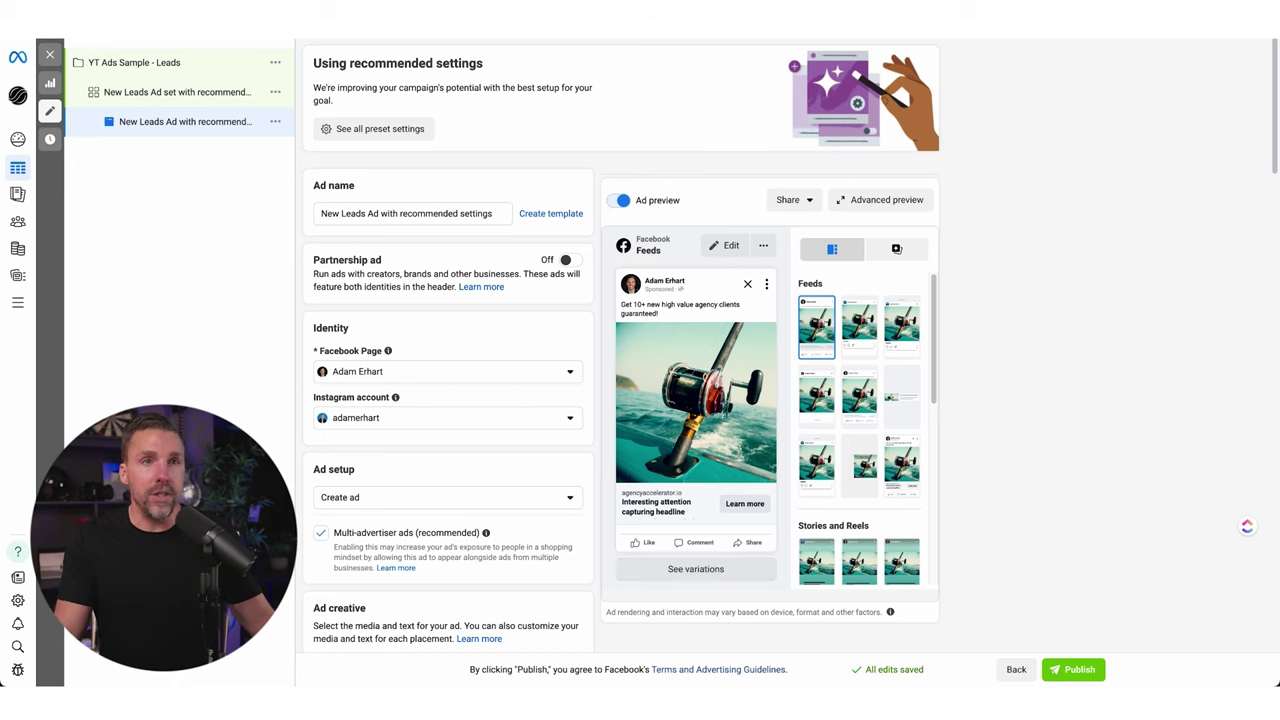
# Close the ad editor and look through the campaign, ad set and ad levels of YT Ads Sample - Leads.
pyautogui.click(50, 54)
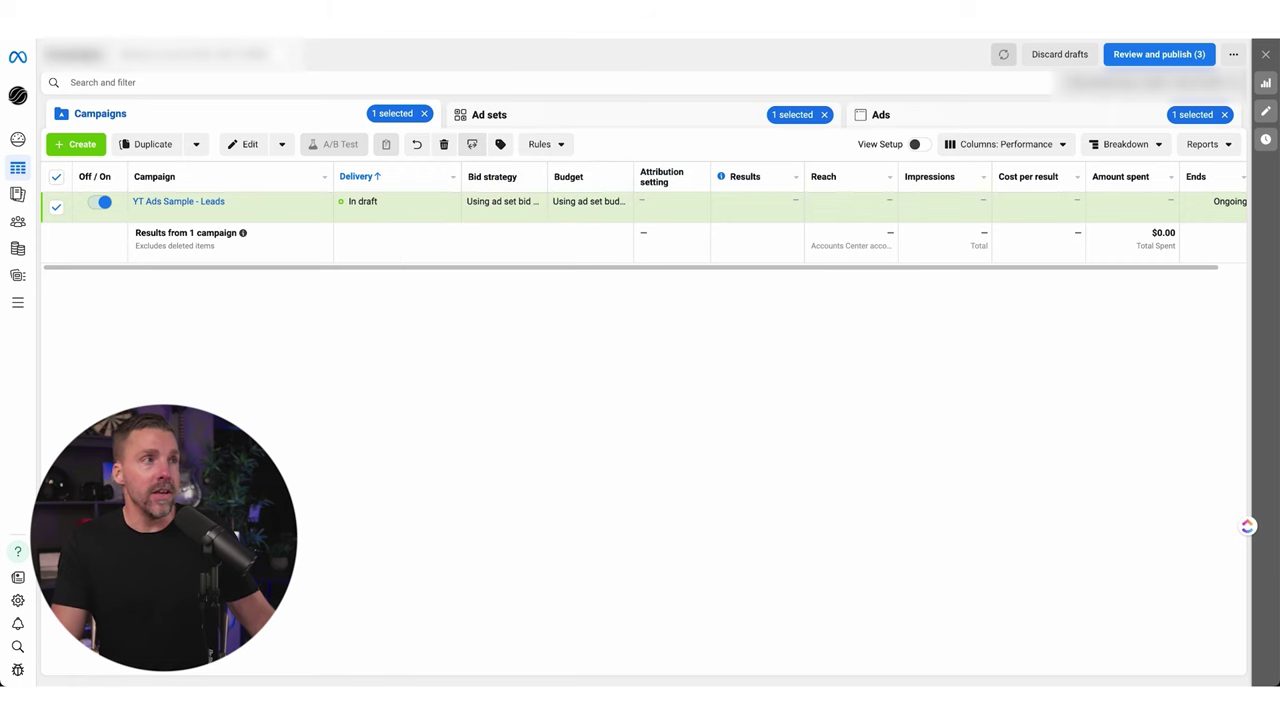
pyautogui.click(178, 201)
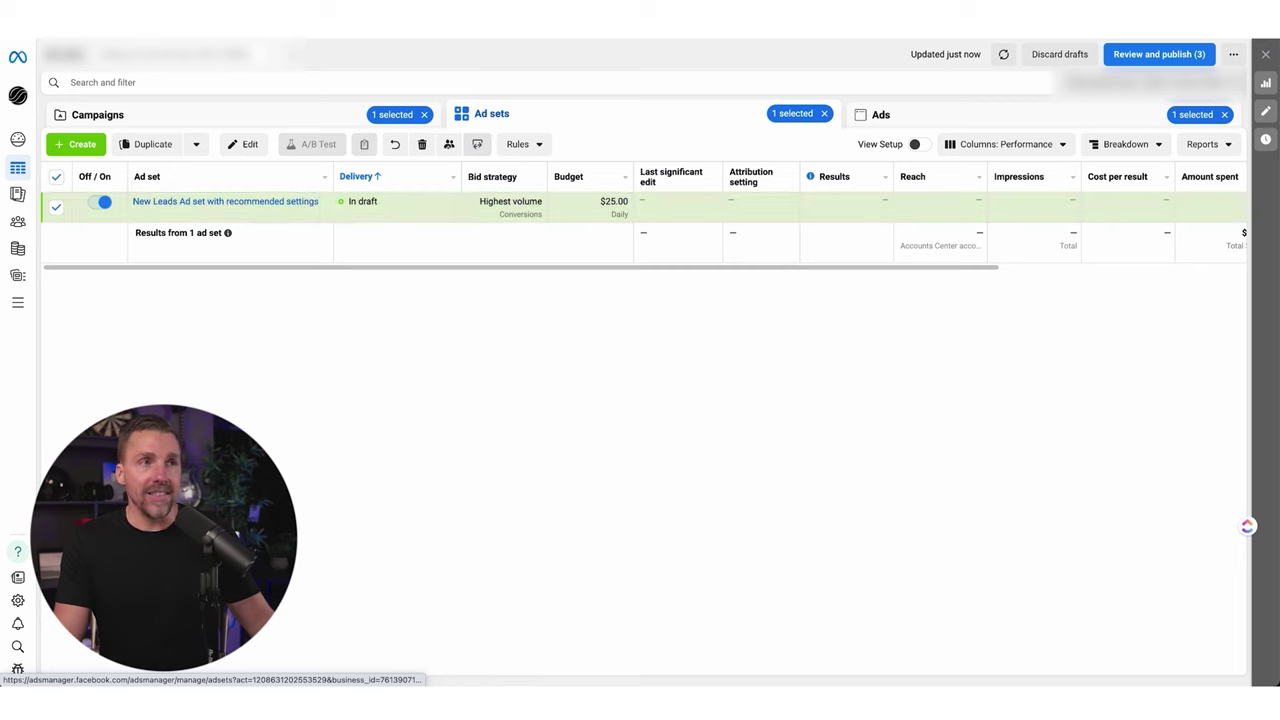
pyautogui.click(881, 114)
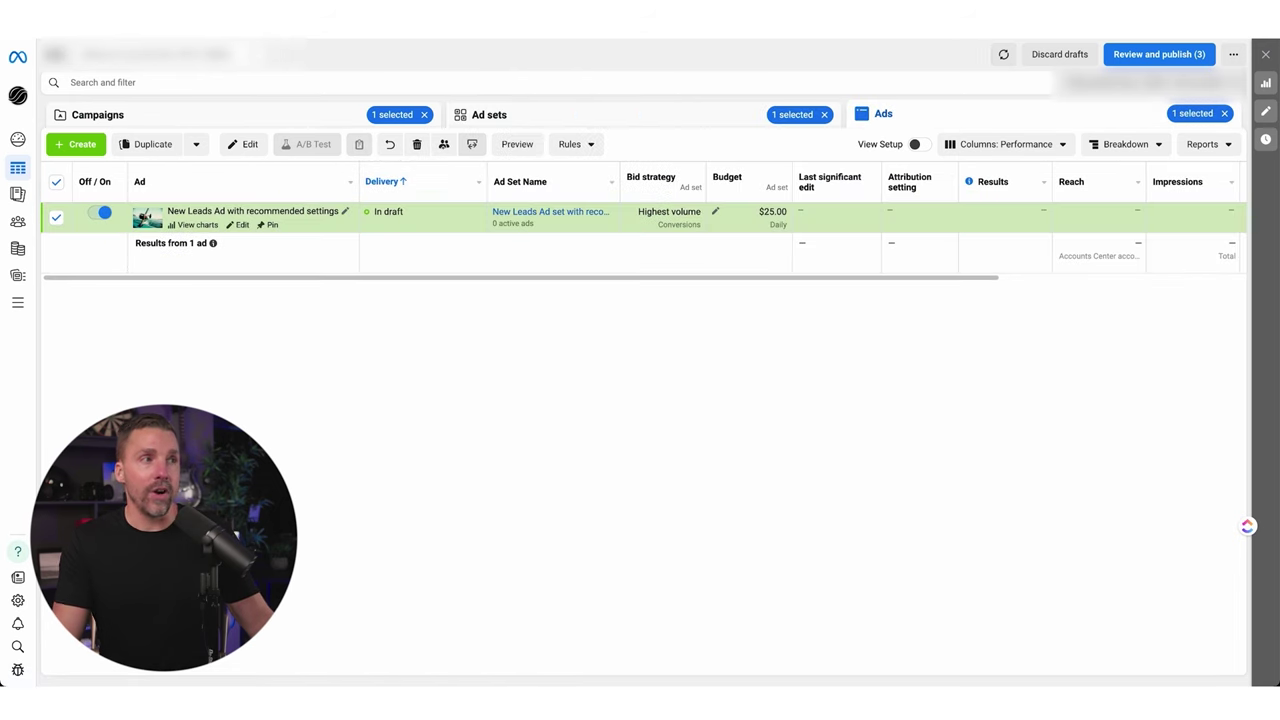
pyautogui.click(98, 114)
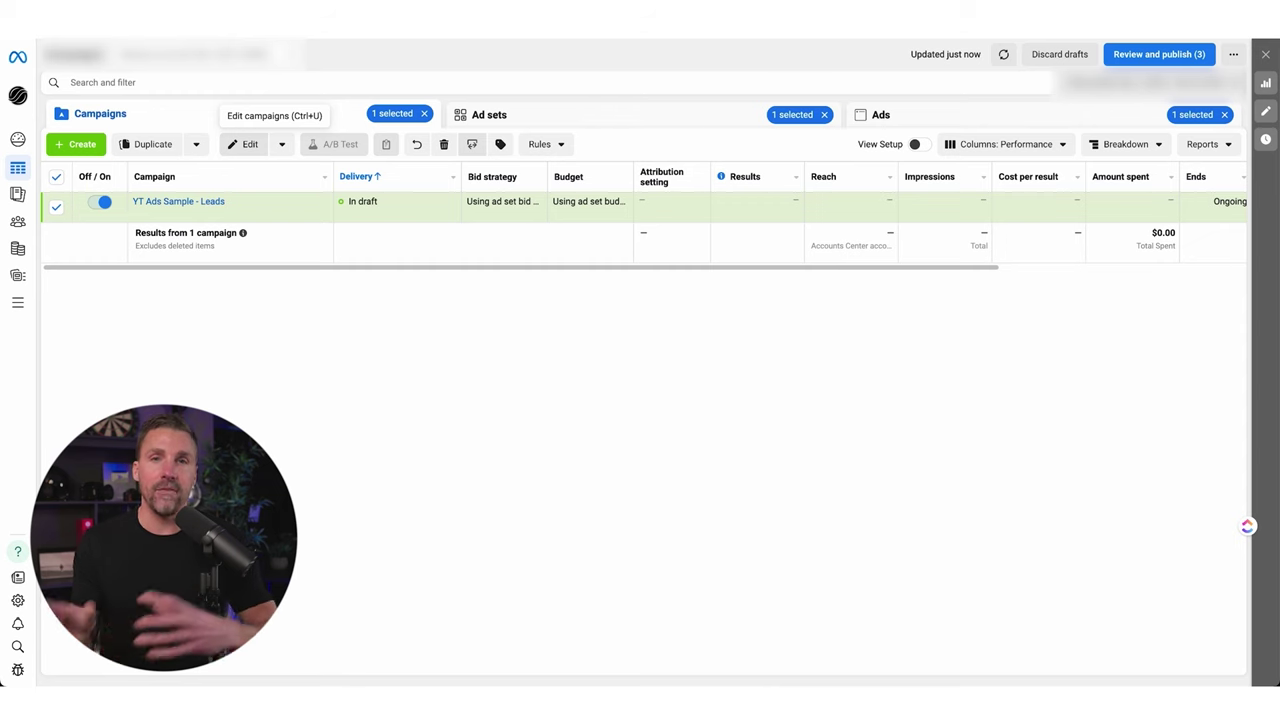
# Rename the campaign's ad set to "open targeting - MW - 22-60" and save the name to the draft.
pyautogui.click(520, 114)
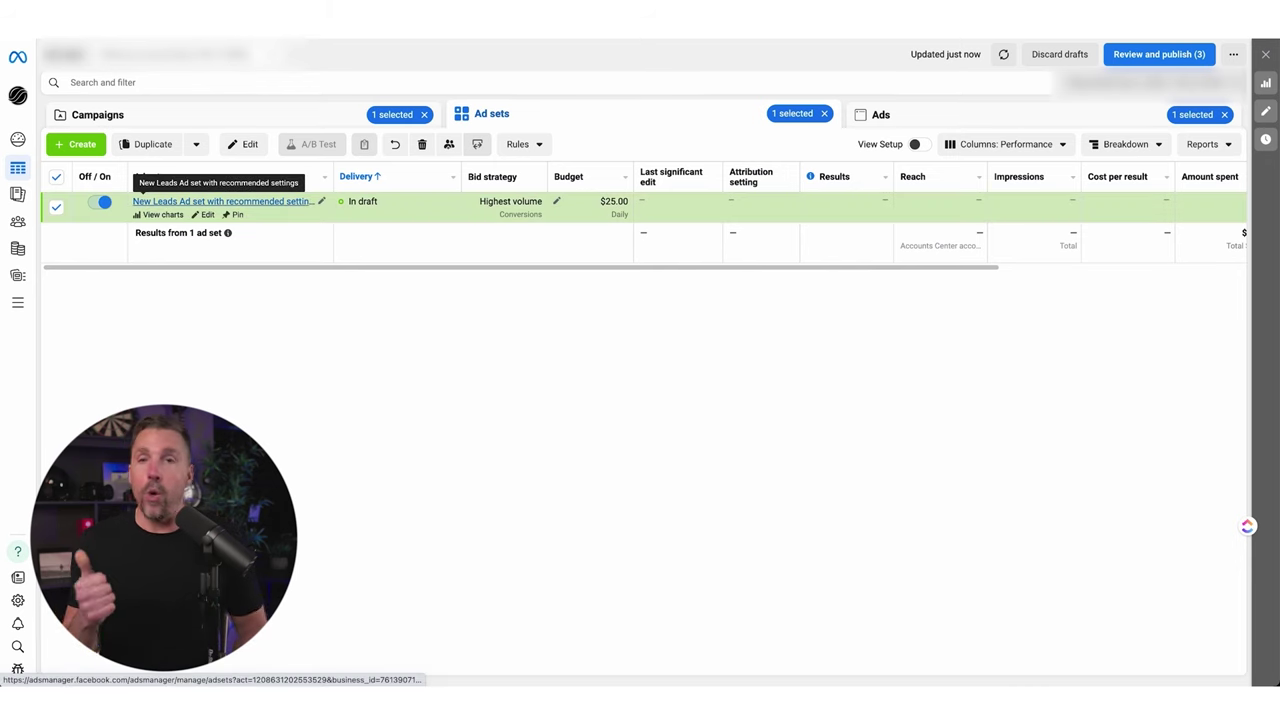
pyautogui.click(321, 201)
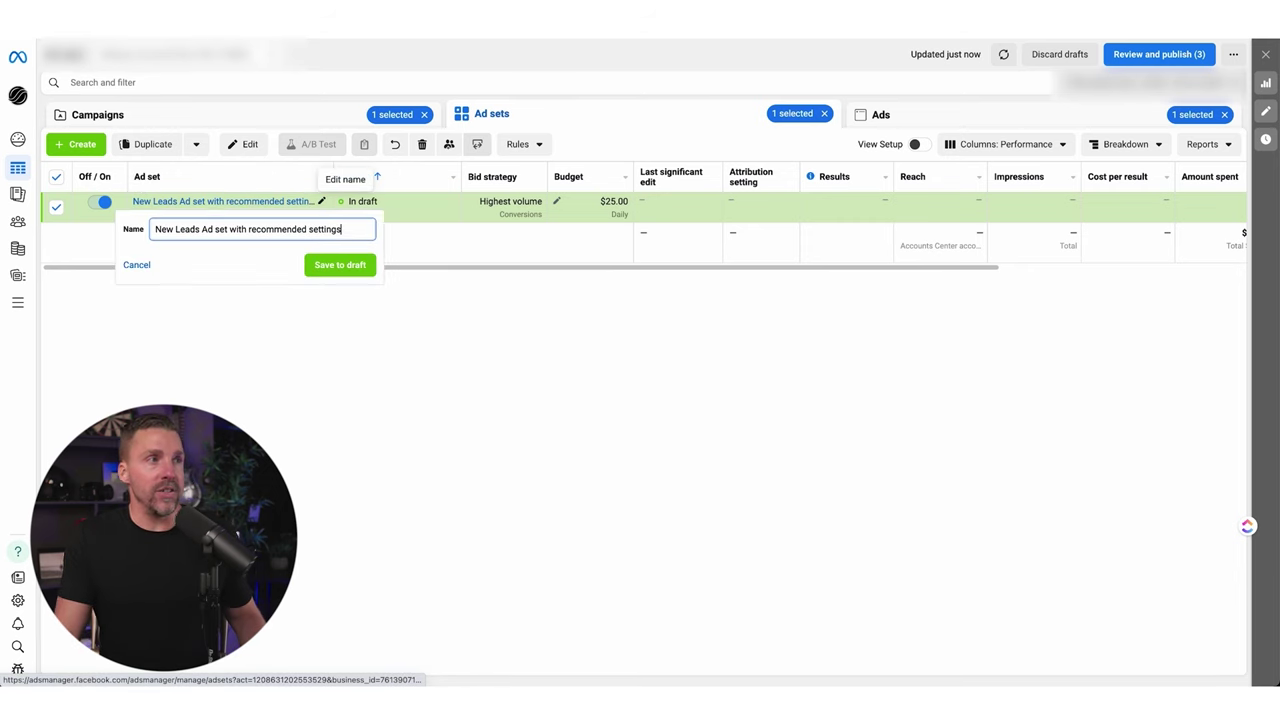
pyautogui.click(321, 229)
pyautogui.hotkey('ctrl', 'a')
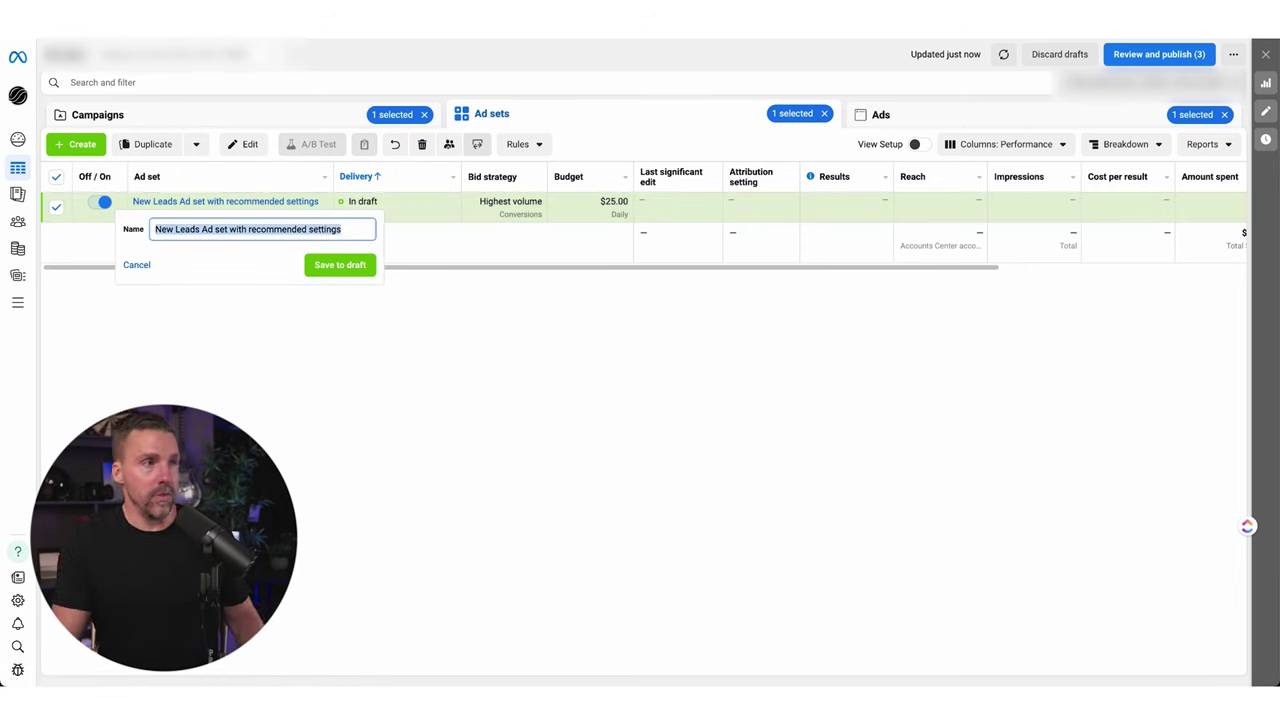
pyautogui.write('open targeting - MW - 22-60')
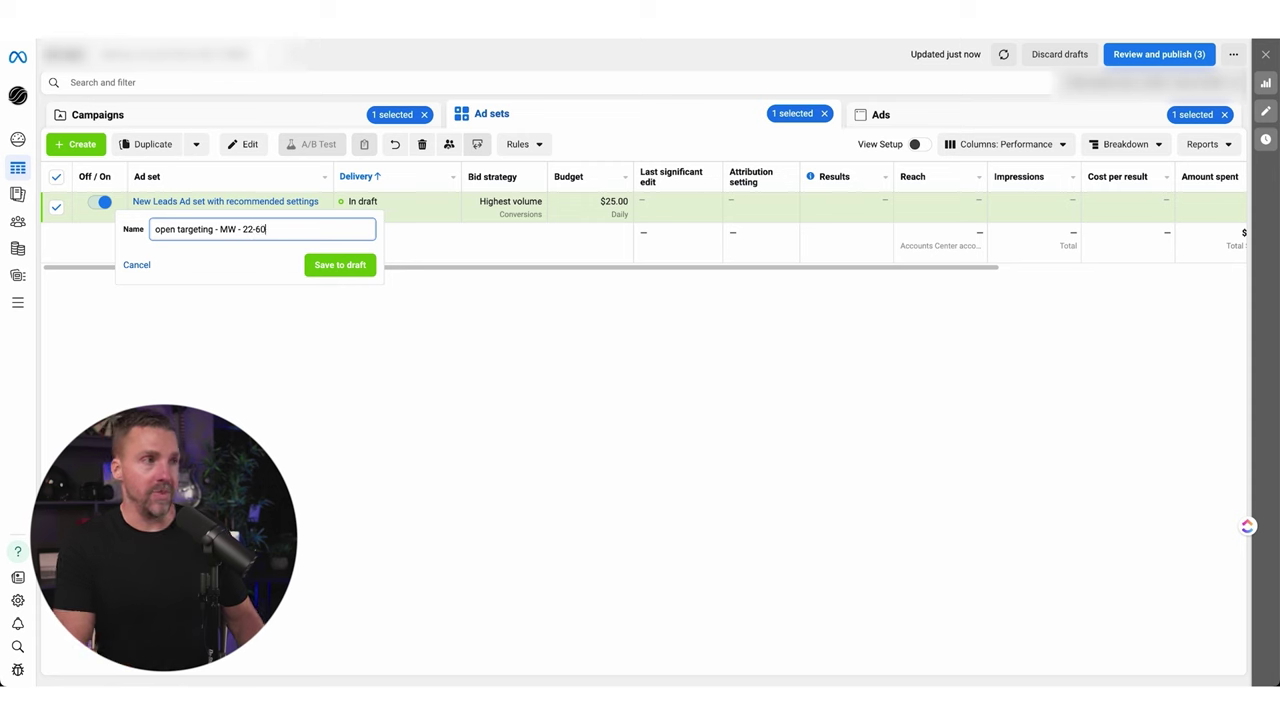
pyautogui.click(340, 264)
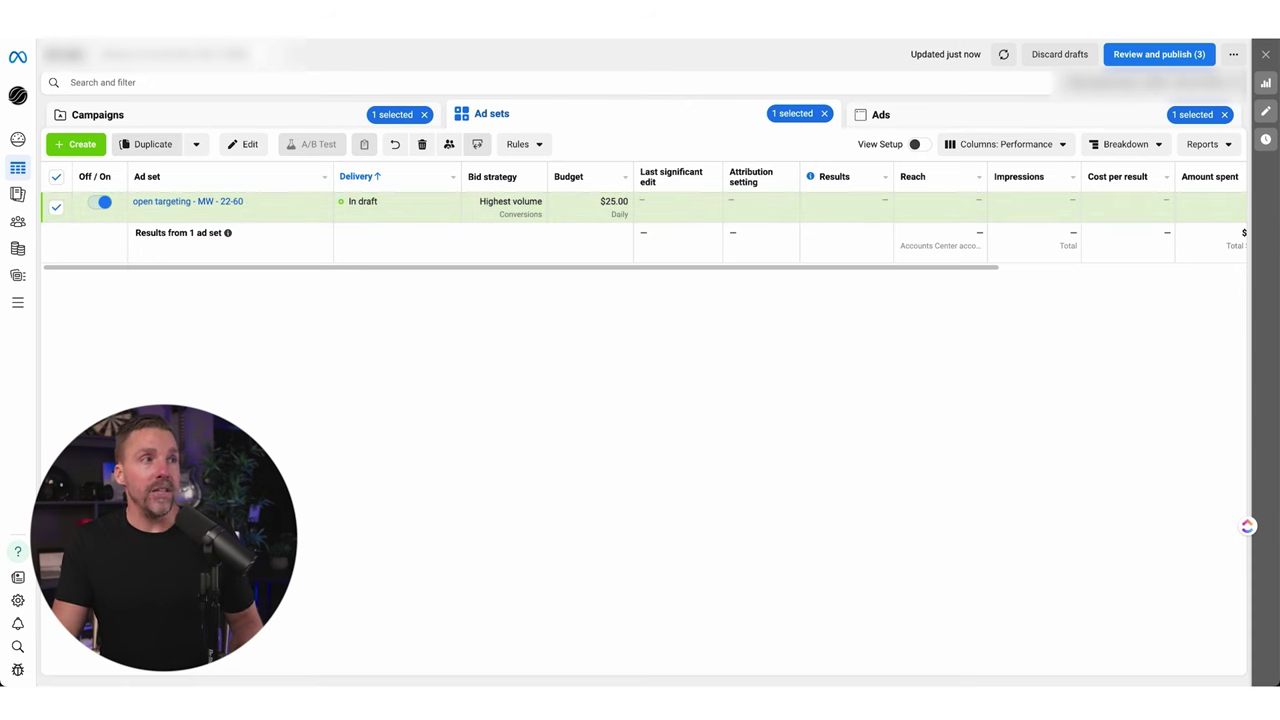
# Duplicate the ad set once within its original campaign and open the copy for editing.
pyautogui.click(150, 144)
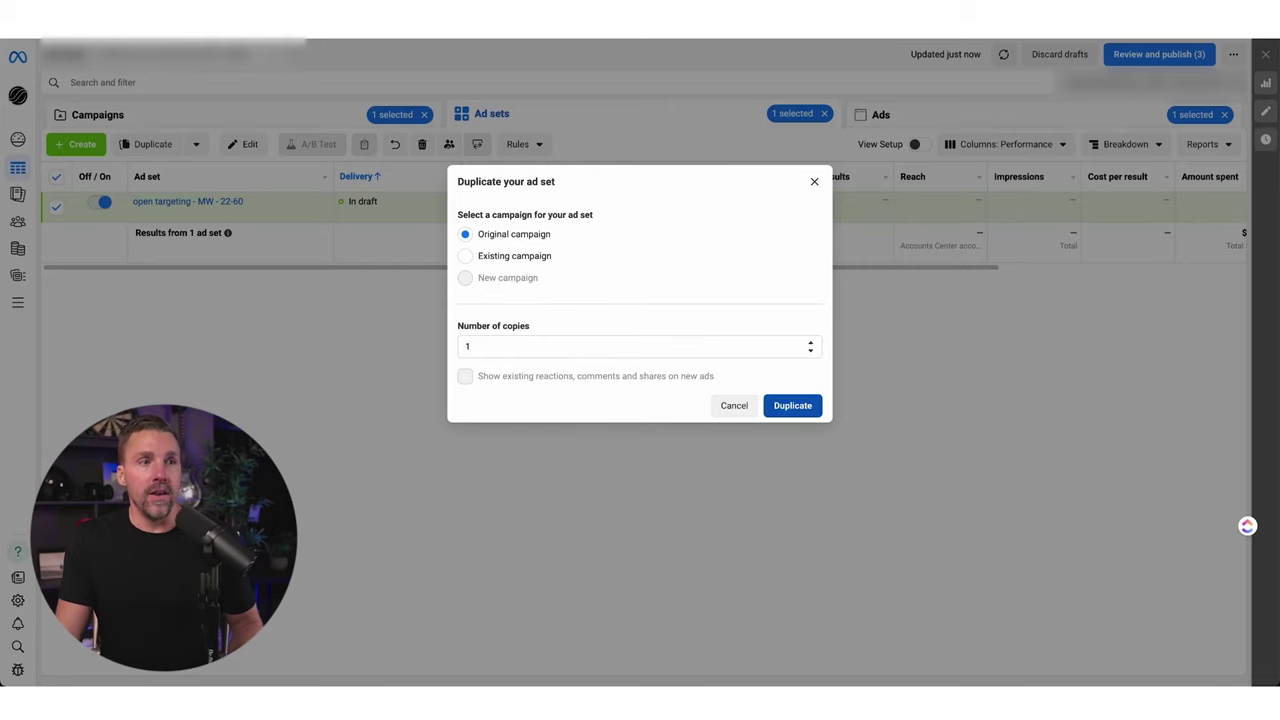
pyautogui.click(792, 405)
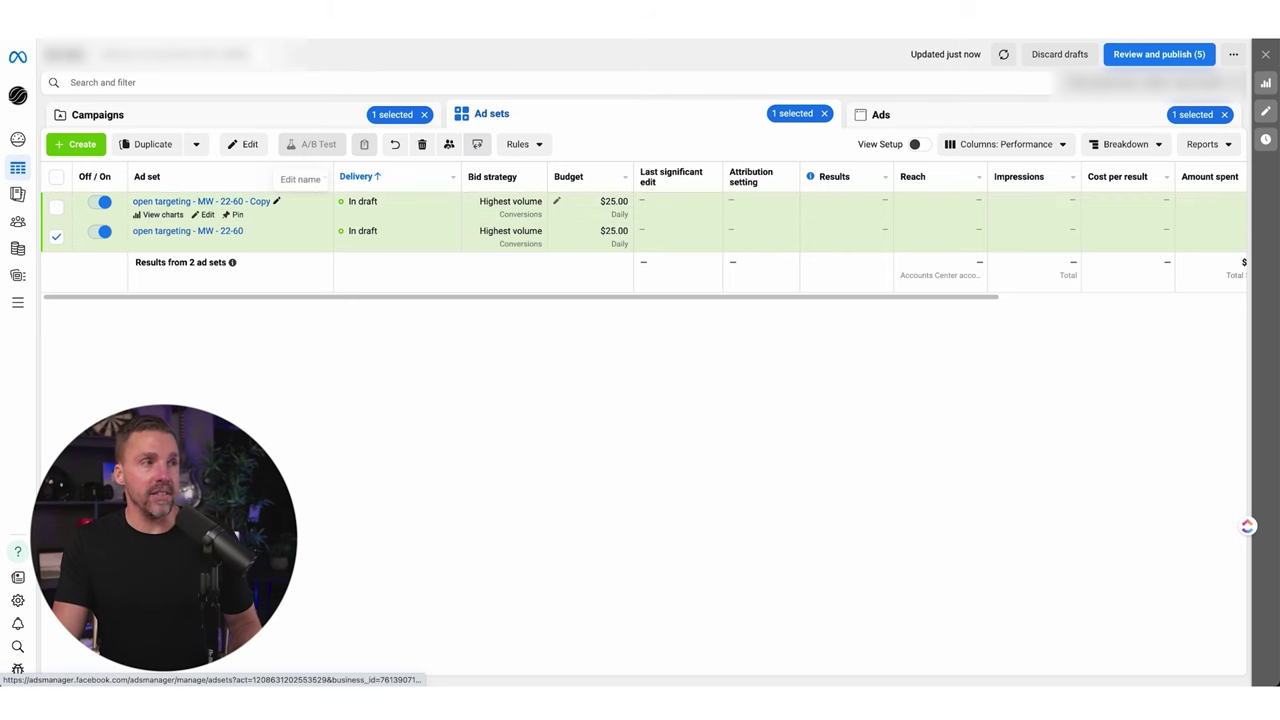
pyautogui.click(206, 215)
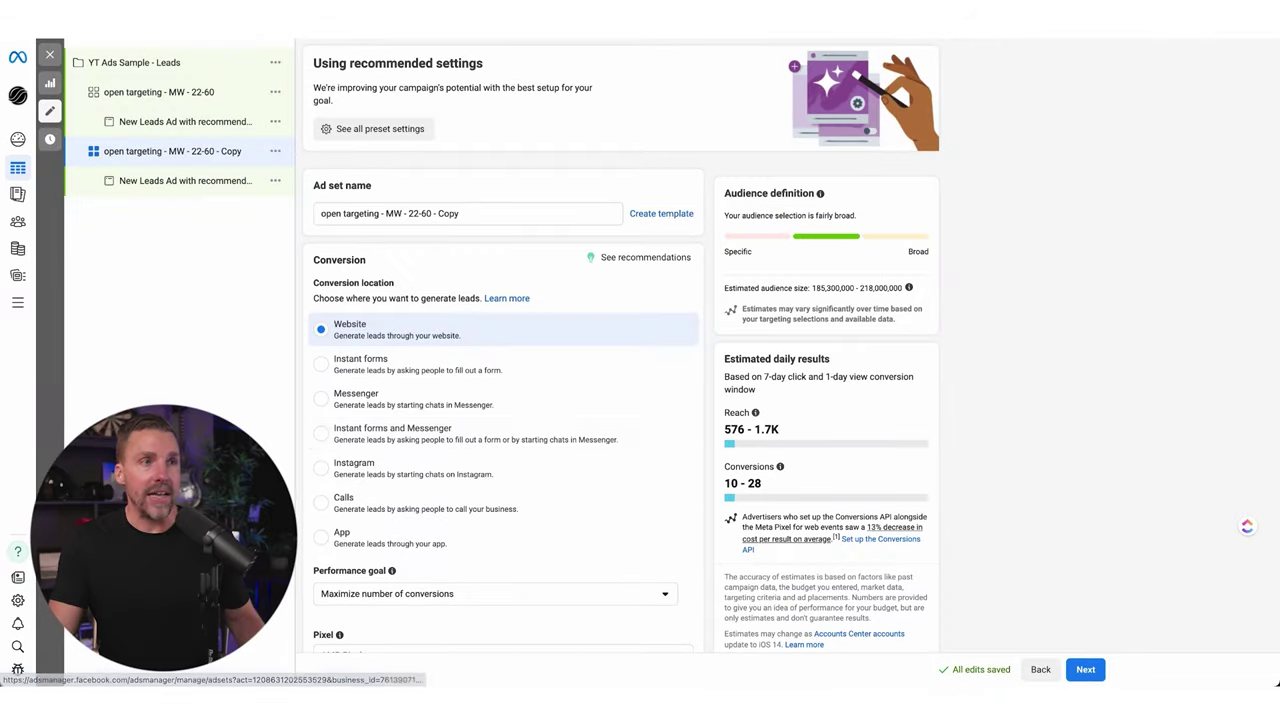
# Add the Physical fitness (fitness) interest to the copied ad set's detailed targeting and close the editor.
pyautogui.scroll(-10, 500, 420)
pyautogui.scroll(-5, 500, 420)
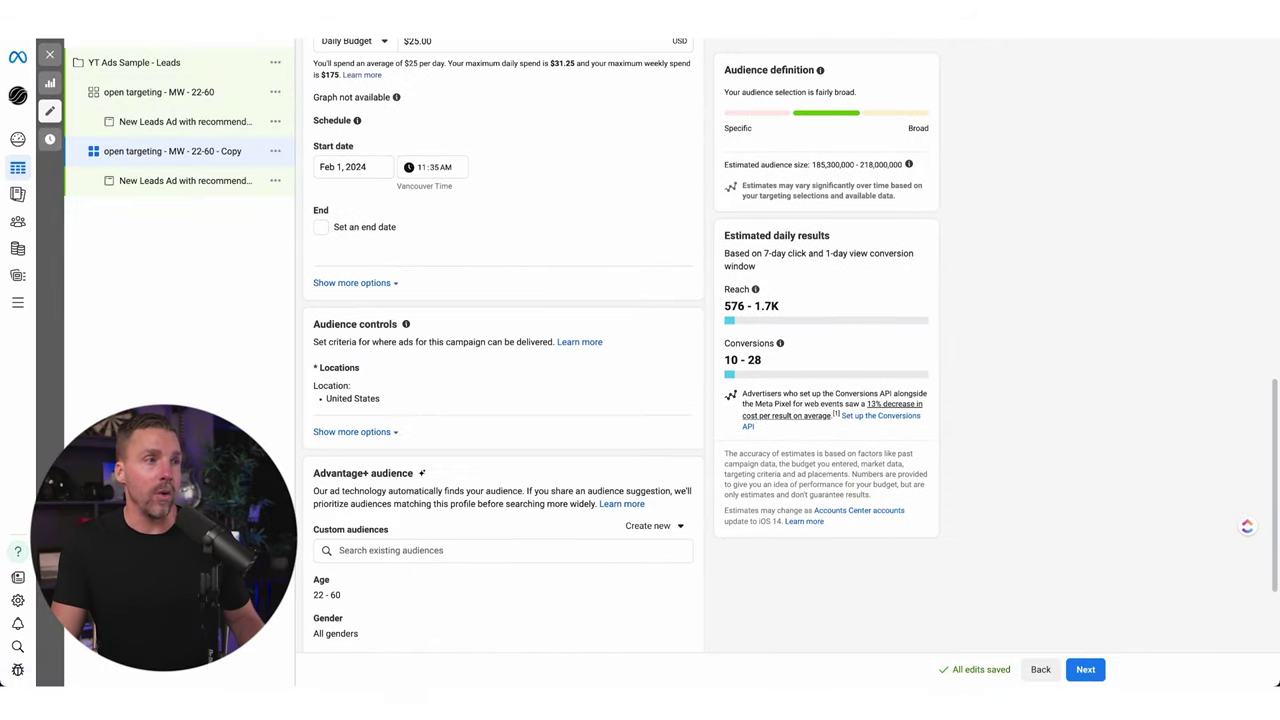
pyautogui.click(455, 517)
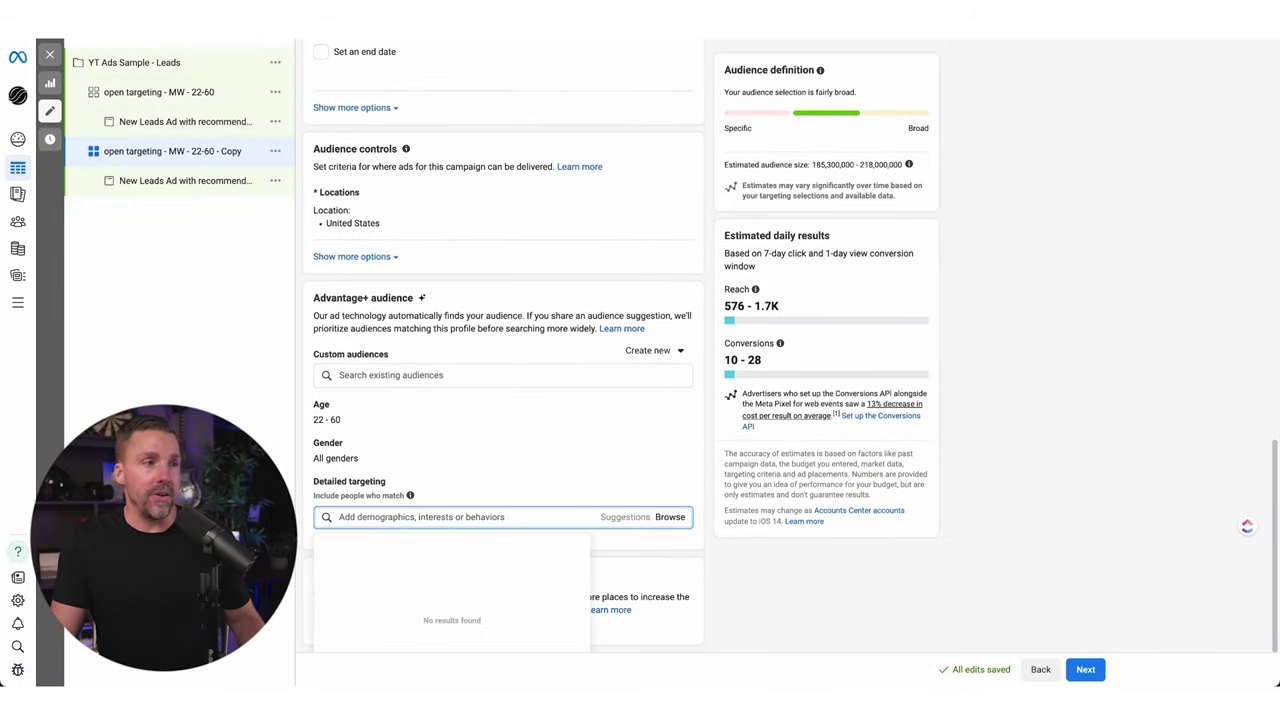
pyautogui.write('fitn')
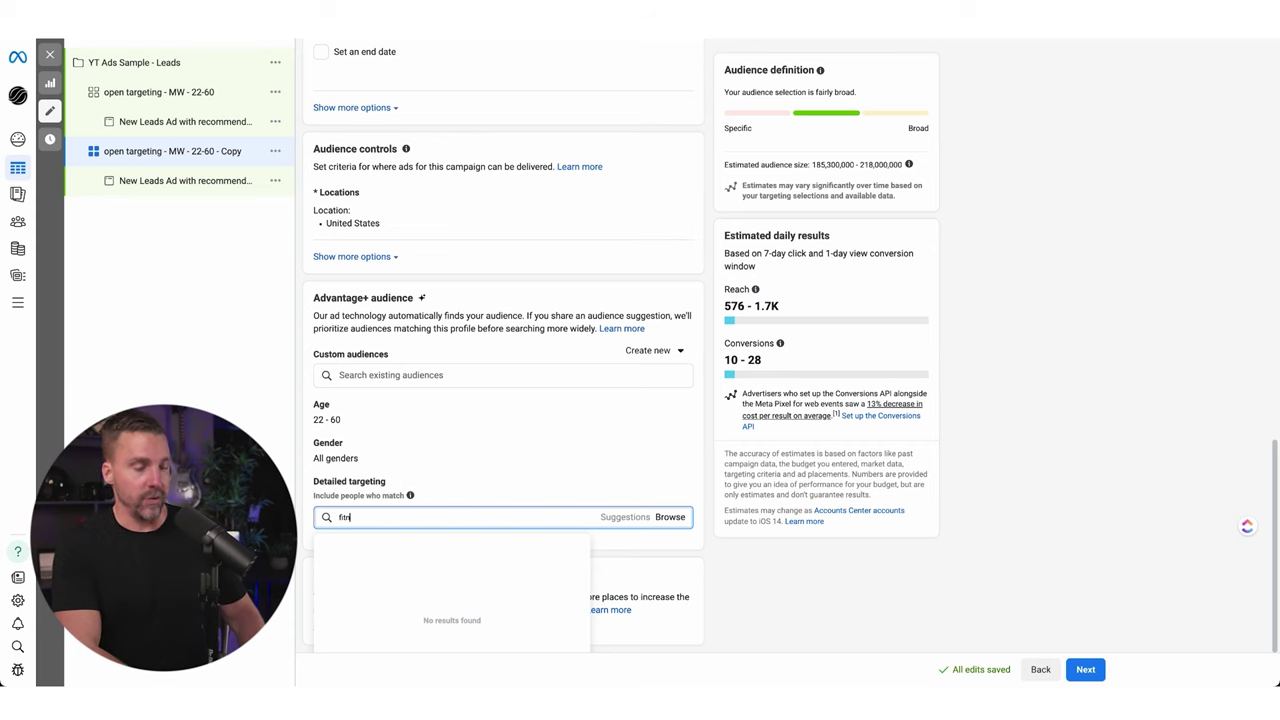
pyautogui.write('ess')
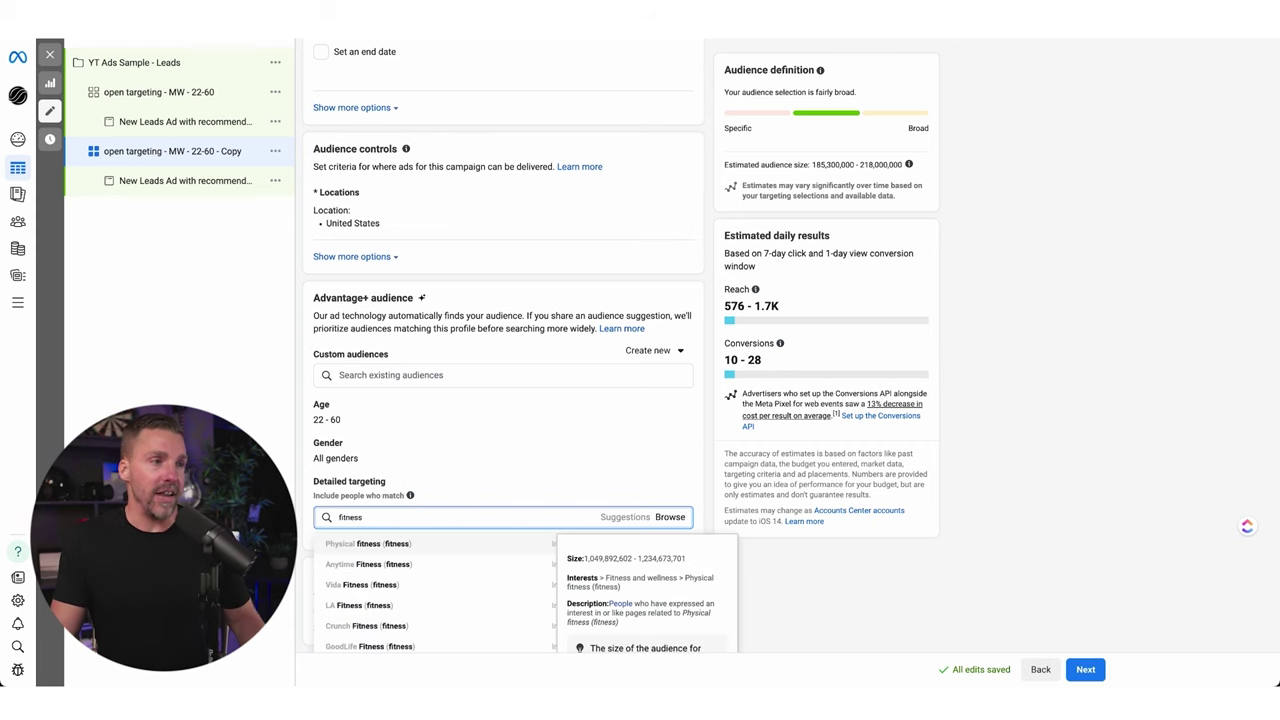
pyautogui.press('Return')
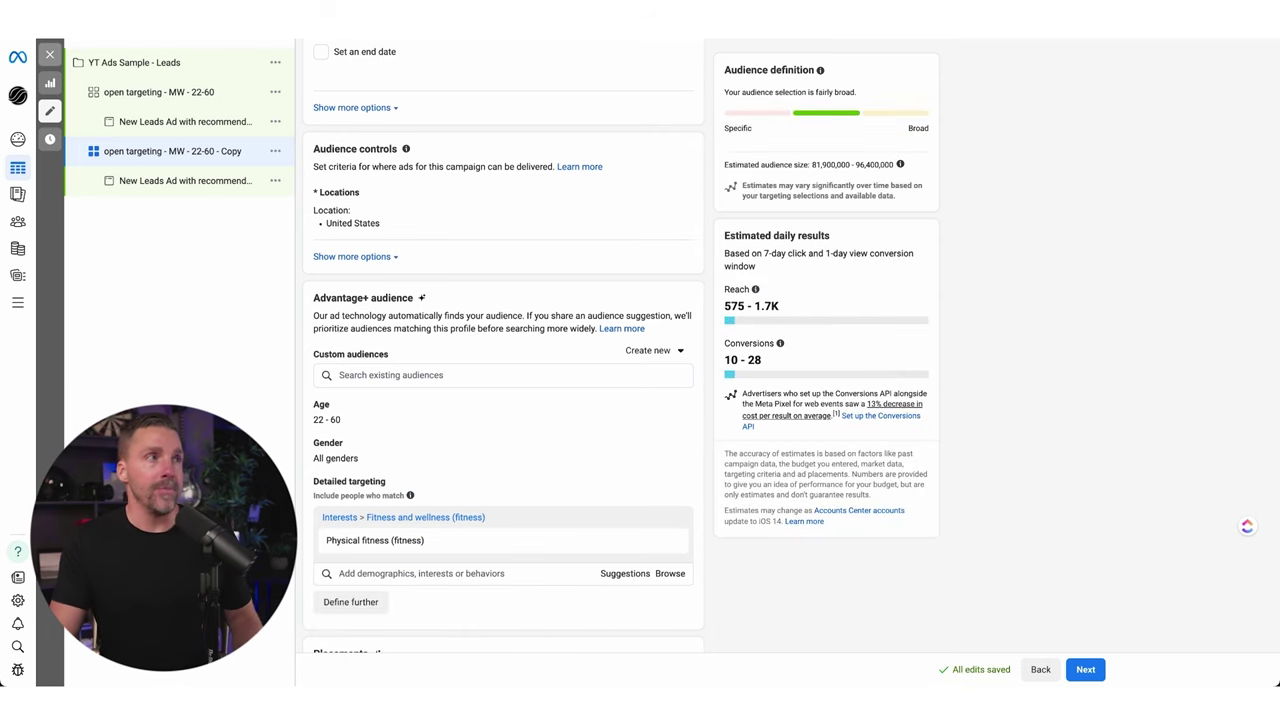
pyautogui.click(50, 54)
# Look through the campaign's ad sets and their ads, and return to the campaign level.
pyautogui.click(172, 202)
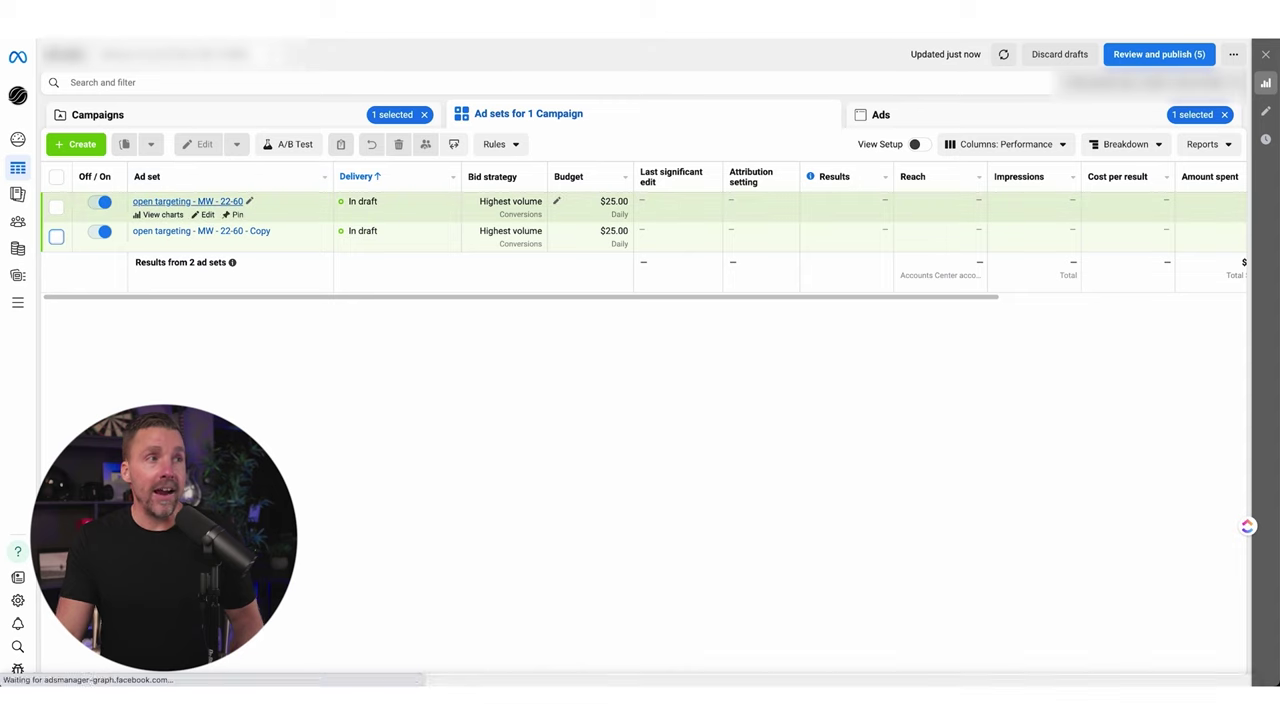
pyautogui.click(188, 201)
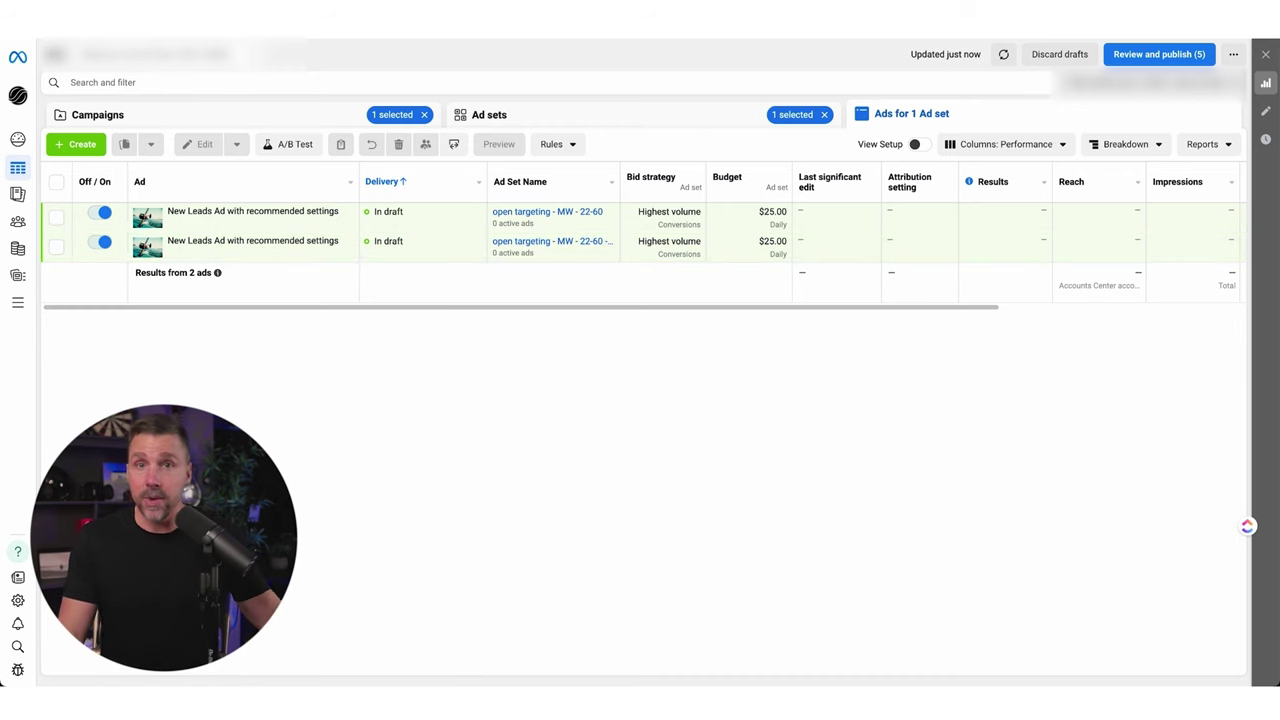
pyautogui.moveTo(651, 177)
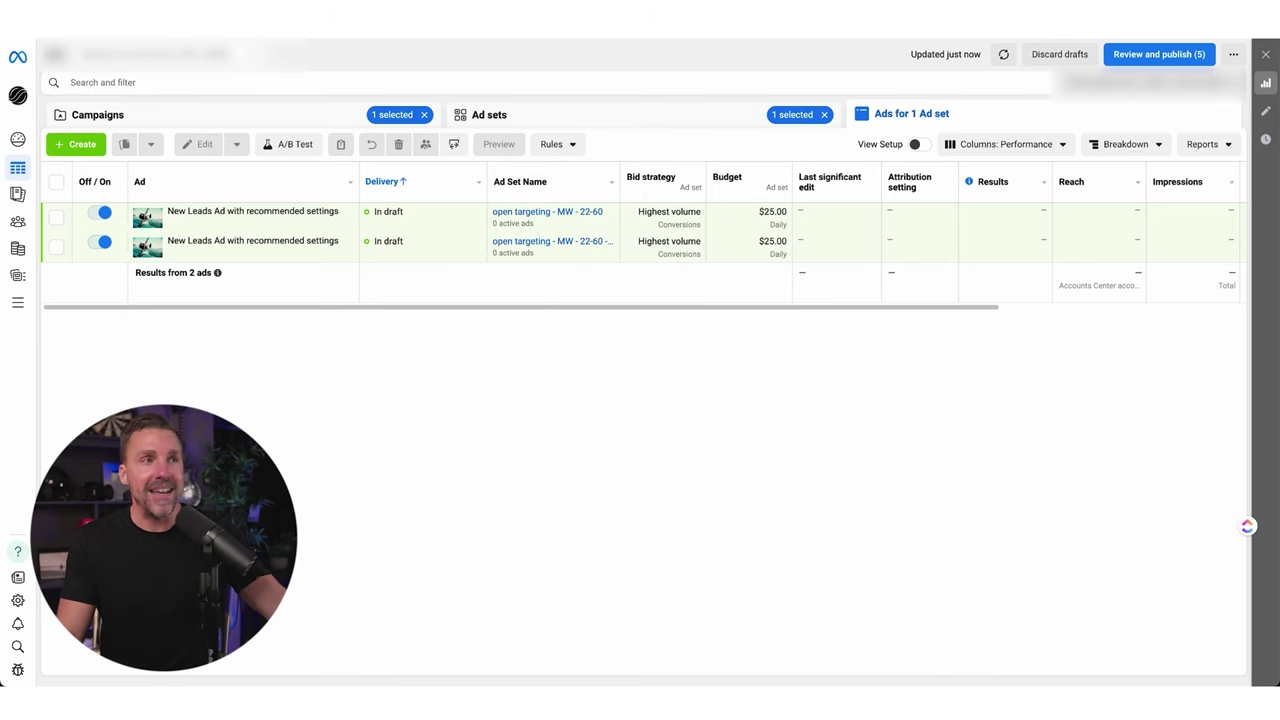
pyautogui.click(97, 114)
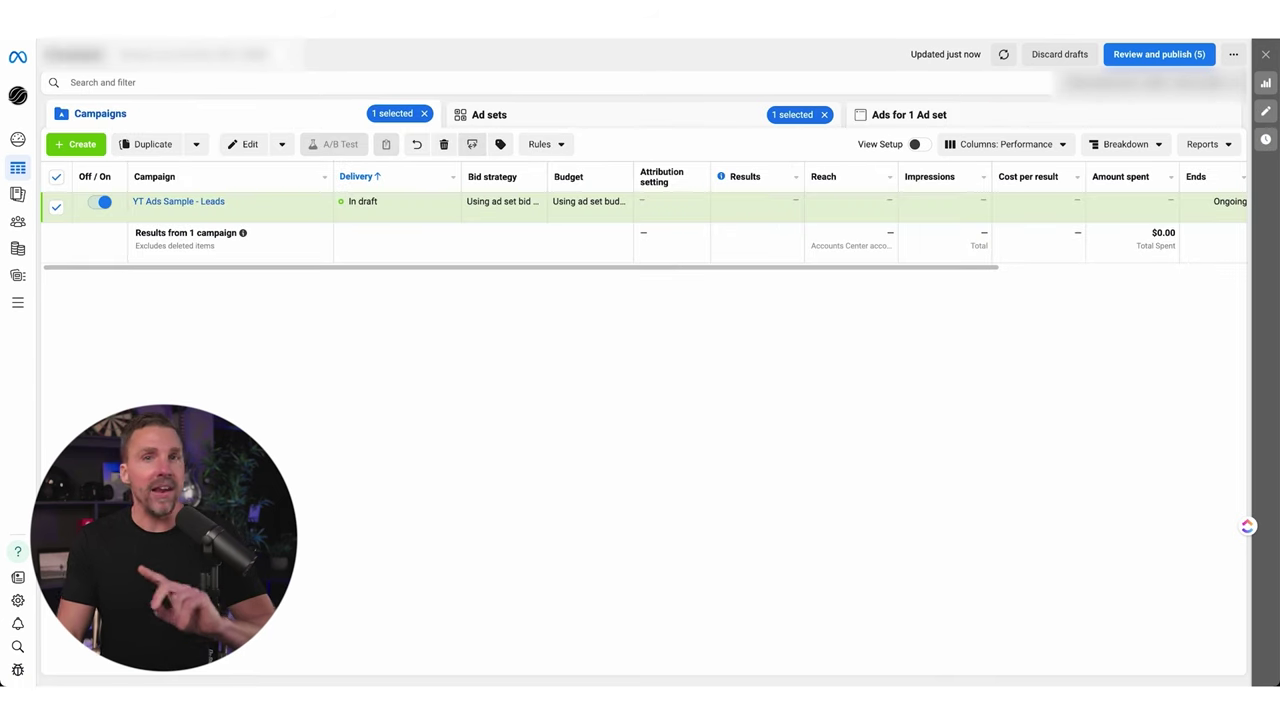